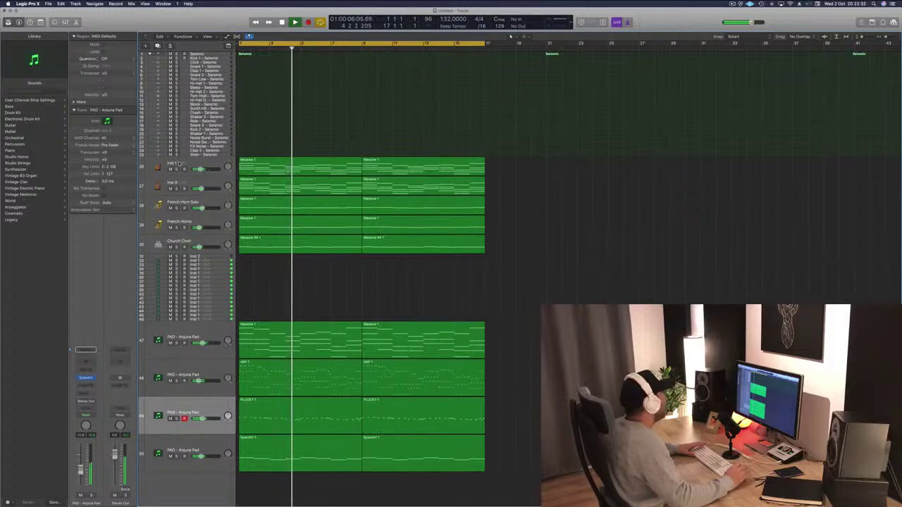
- Move the Inst 1 and Inst 8 string tracks below Church Choir, with Inst 8 above Inst 1
click(207, 163)
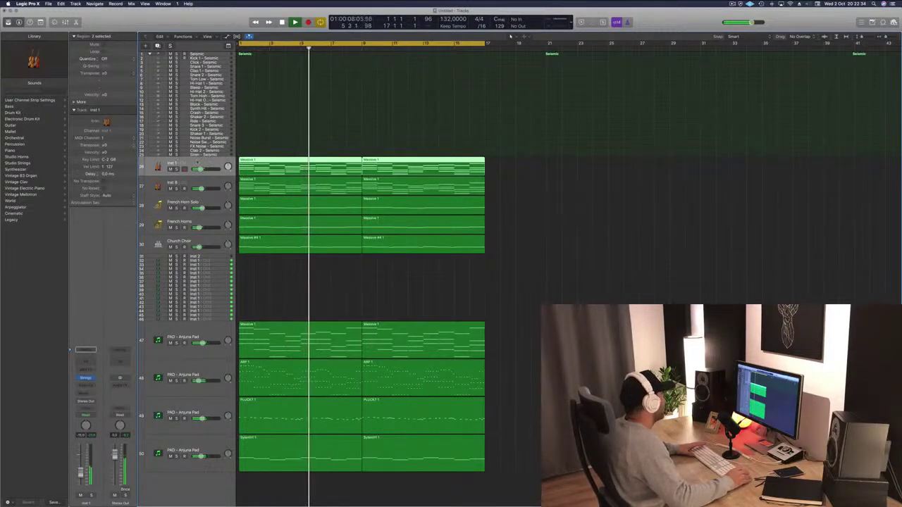
click(211, 183)
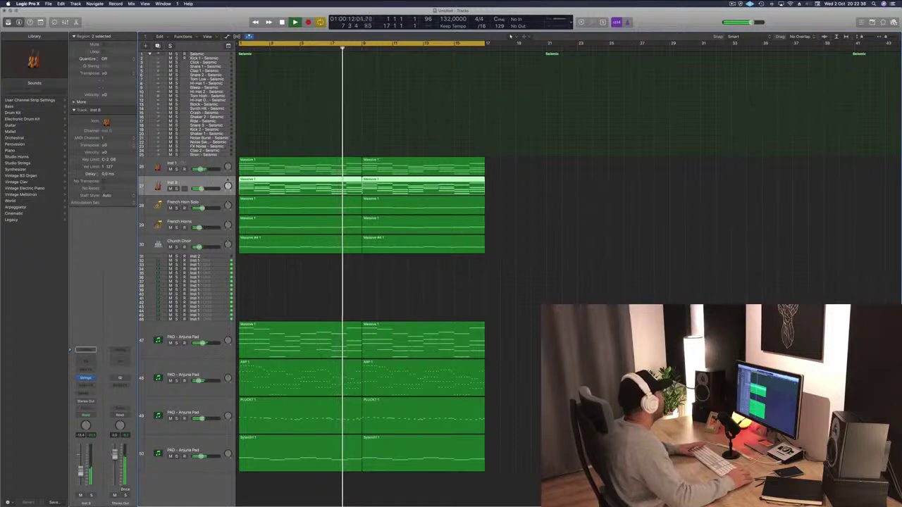
click(216, 202)
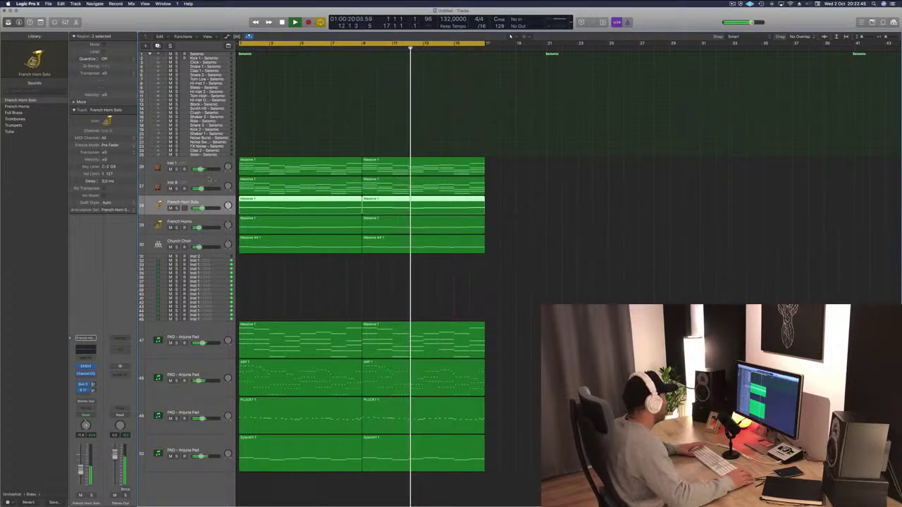
drag(212, 165, 213, 247)
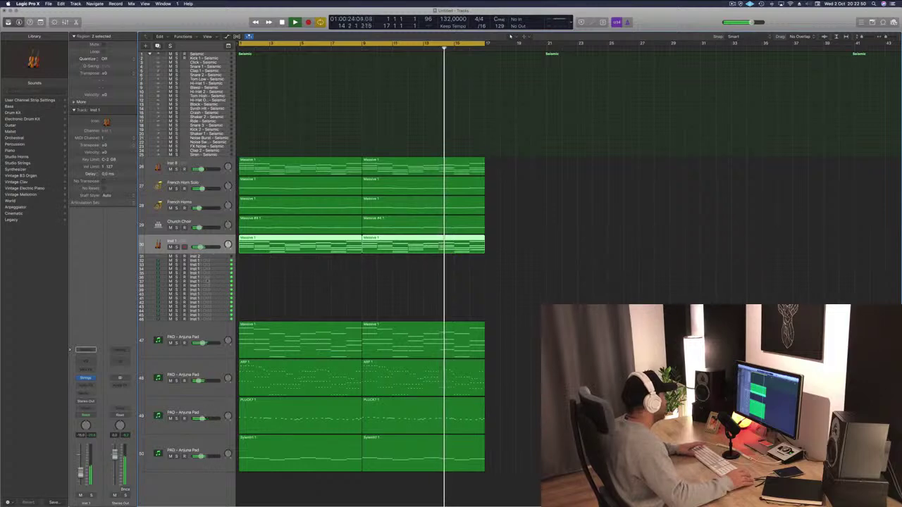
drag(218, 257, 213, 231)
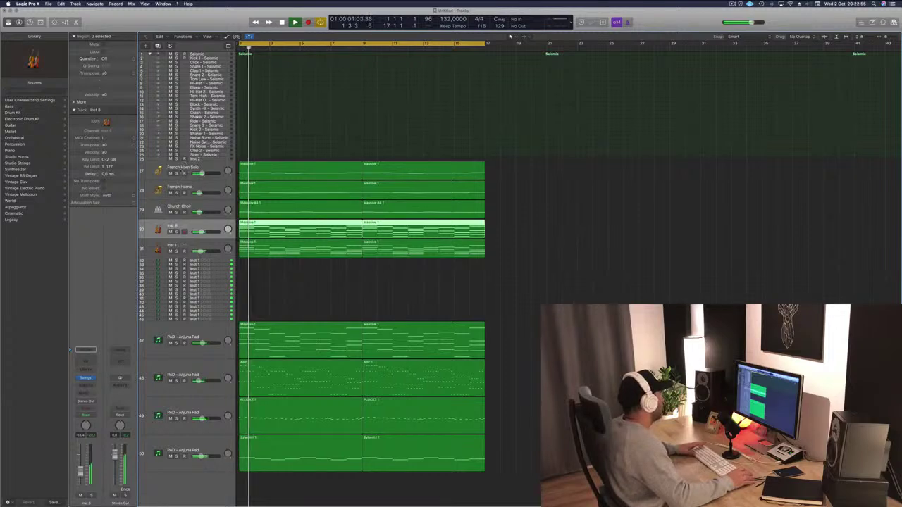
- Audition the French Horns and French Horn Solo tracks in solo, and return to the full mix
click(176, 192)
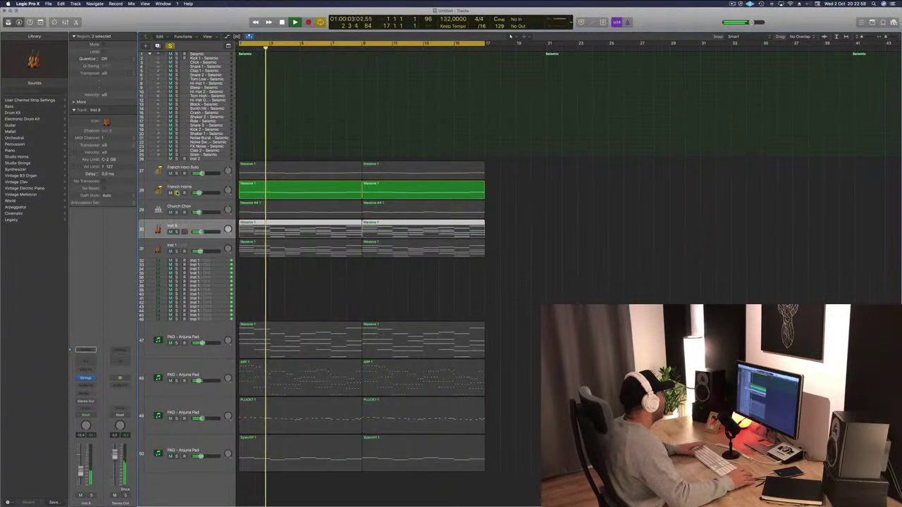
click(176, 173)
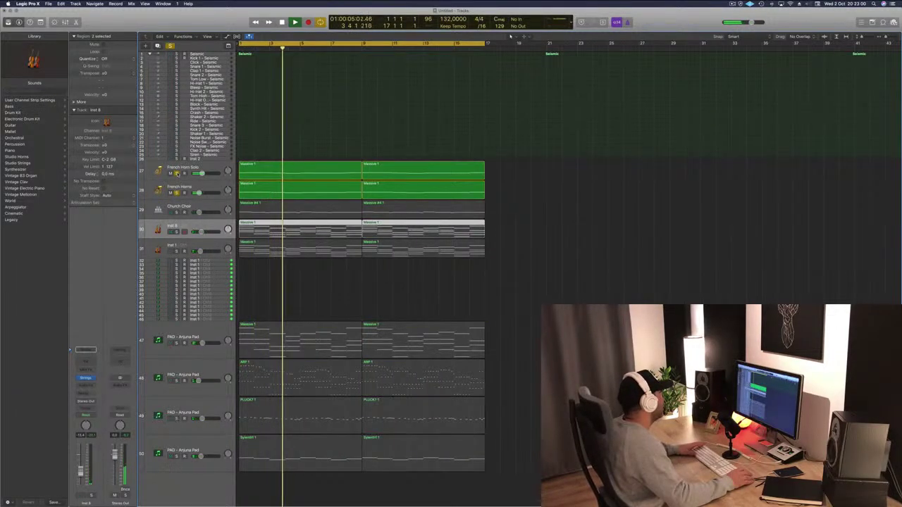
click(176, 173)
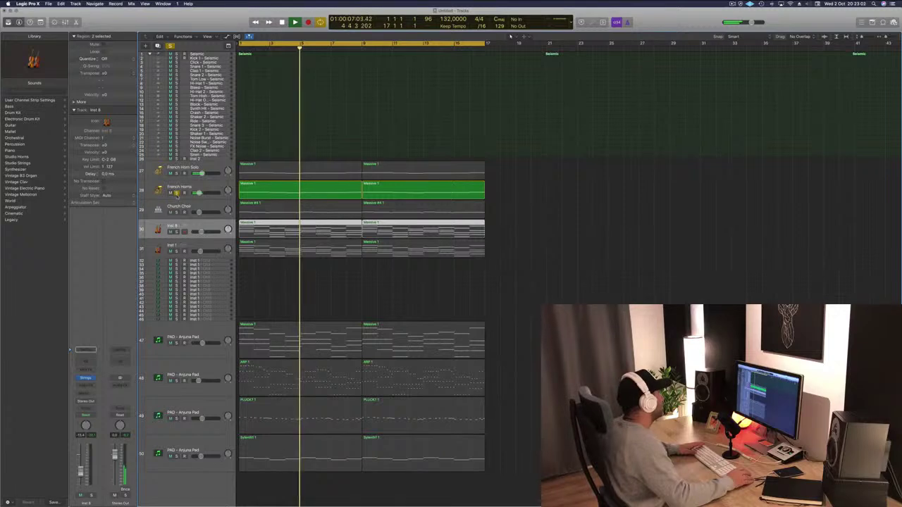
click(177, 192)
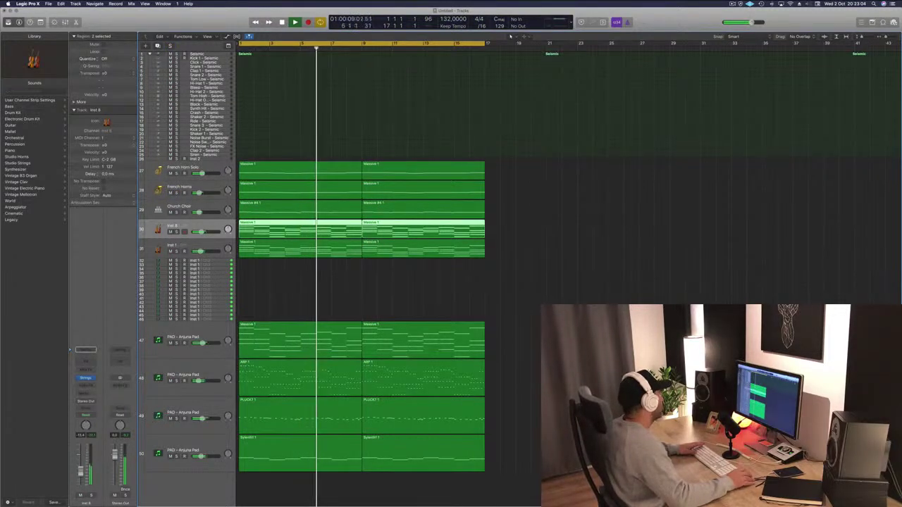
- Audition the four PAD - Anjuna Pad tracks one at a time in solo, and return to the full mix
click(176, 343)
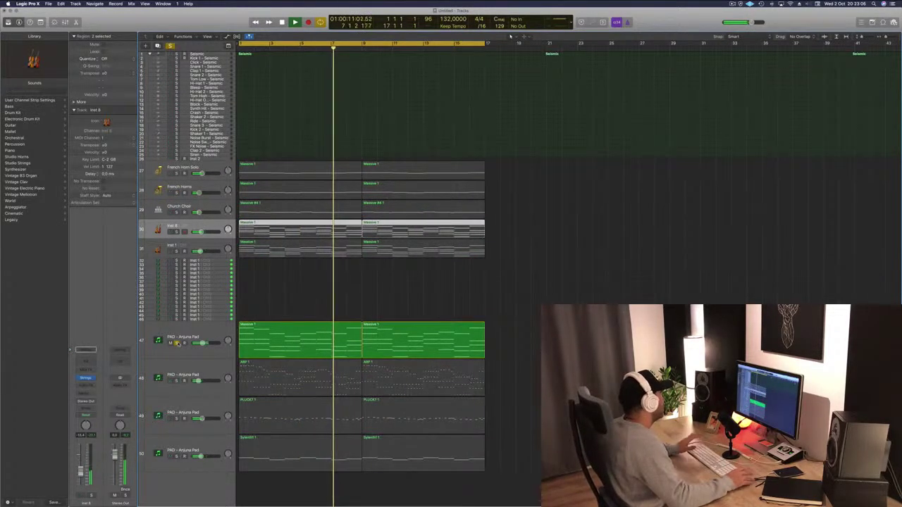
click(176, 343)
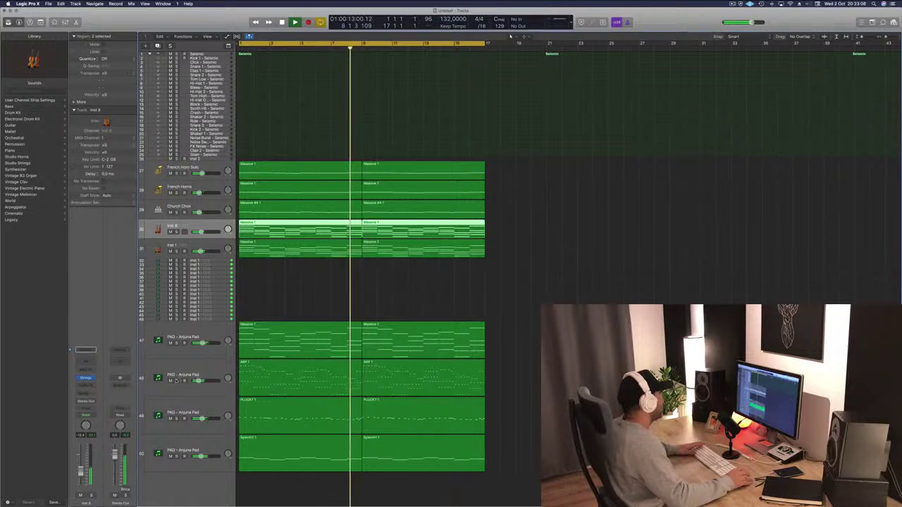
click(176, 380)
click(198, 381)
click(176, 380)
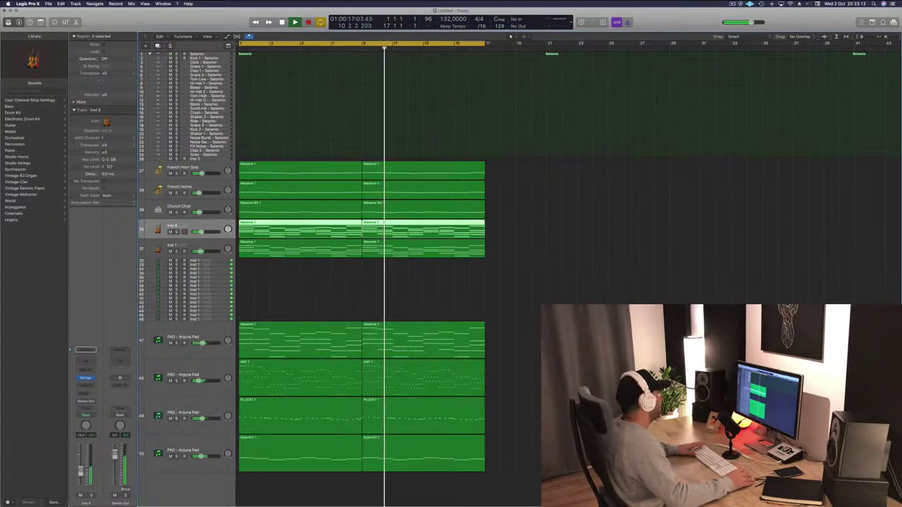
click(176, 418)
click(176, 419)
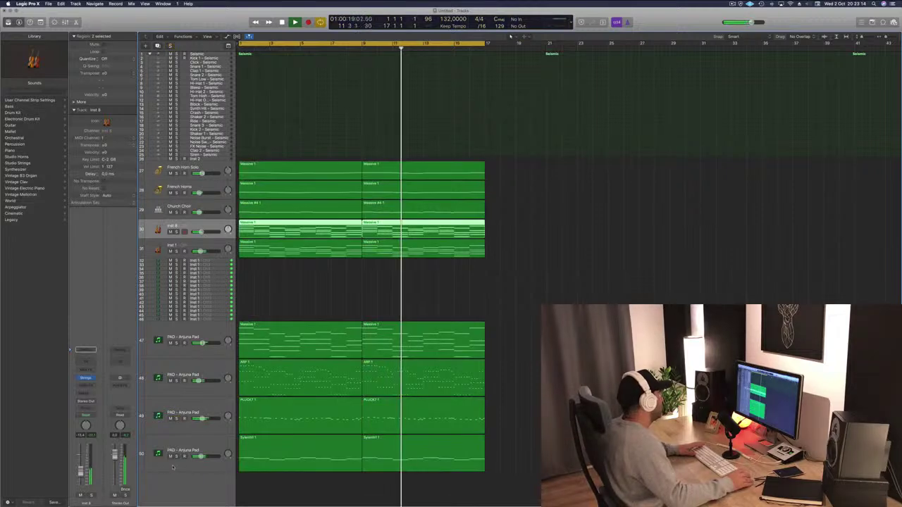
click(176, 456)
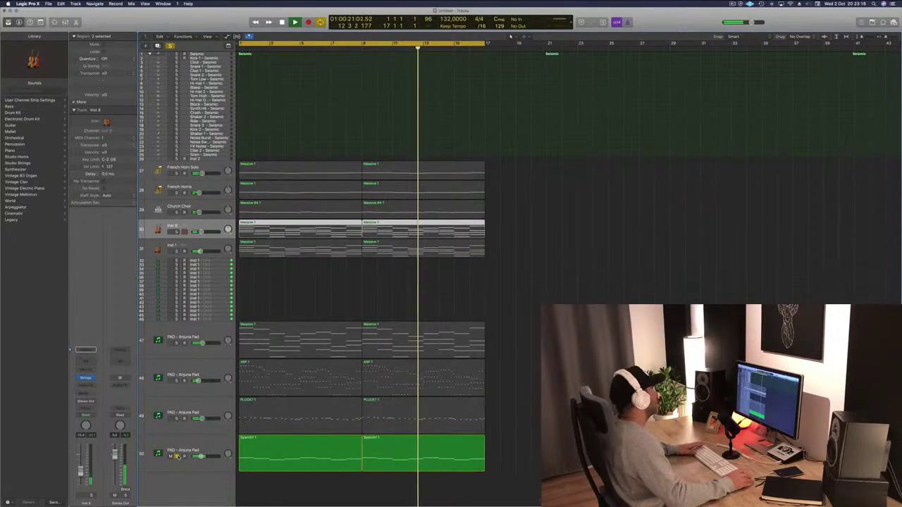
click(176, 456)
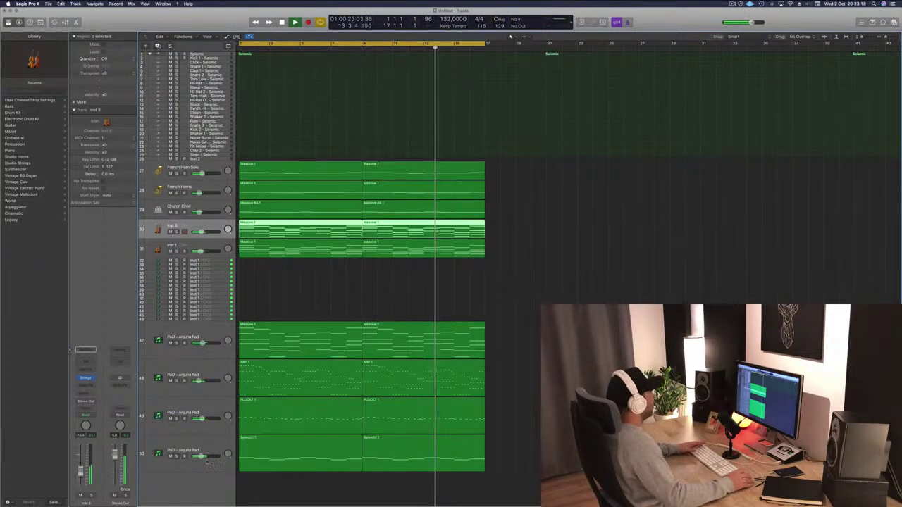
- Set the volume of the lowest Anjuna Pad track to -12.0 dB and stop playback
drag(201, 456, 202, 457)
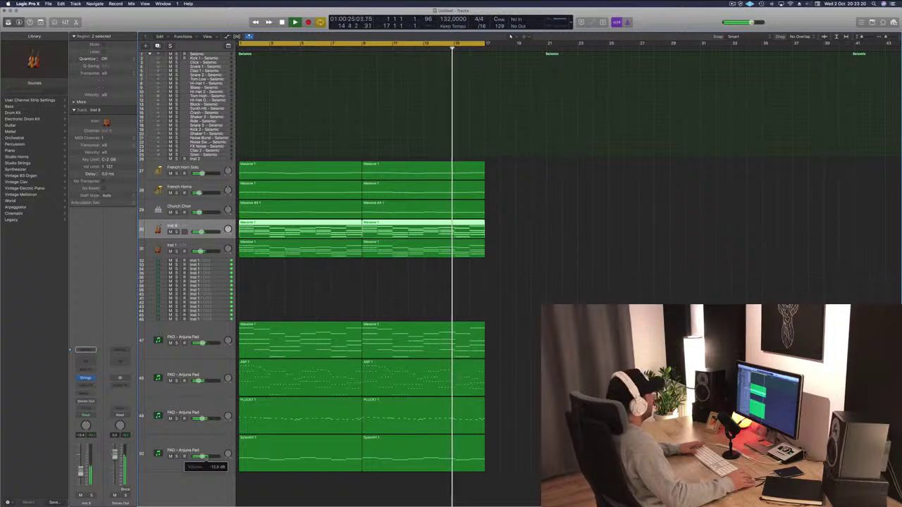
key(space)
click(334, 298)
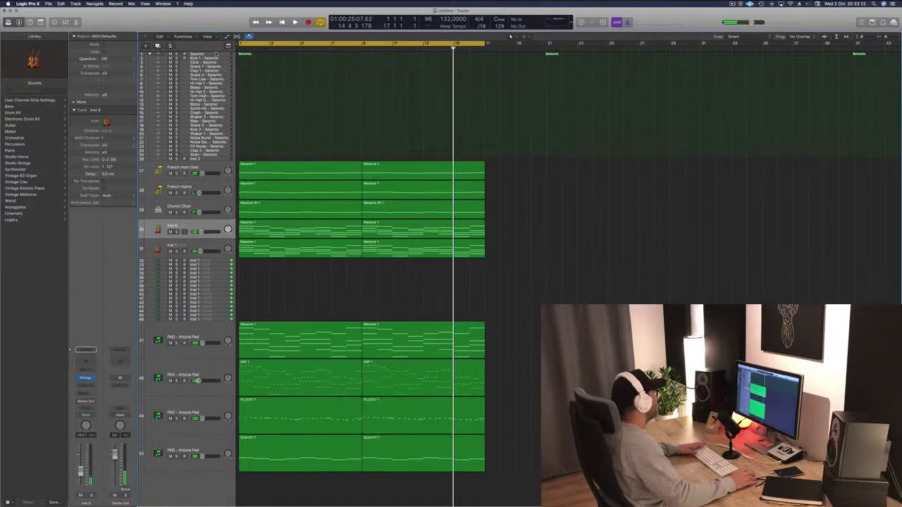
- Select the main Seismic drum kit track with the playhead at the start, and show the Musical Typing keyboard
click(215, 54)
key(space)
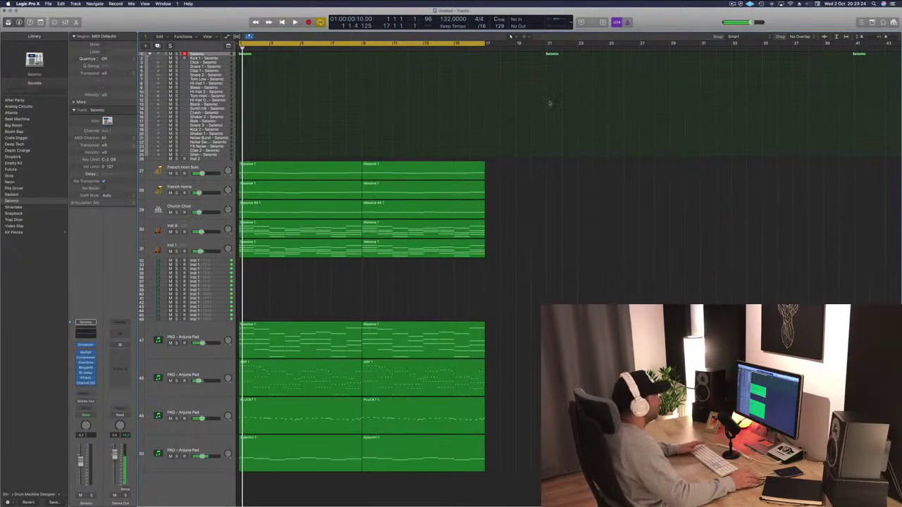
key(super+k)
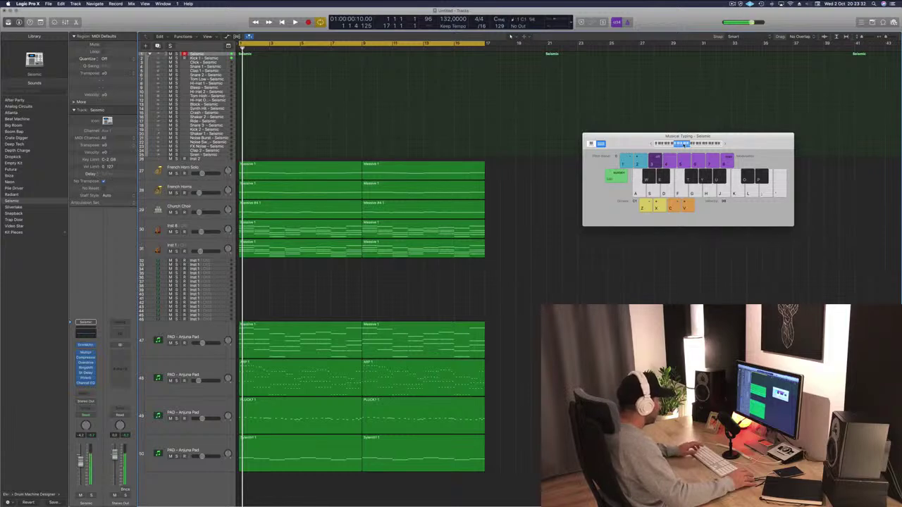
- Record a repeated C1 kick pattern on the Seismic track over the arrangement, up to about bar 15
key(r)
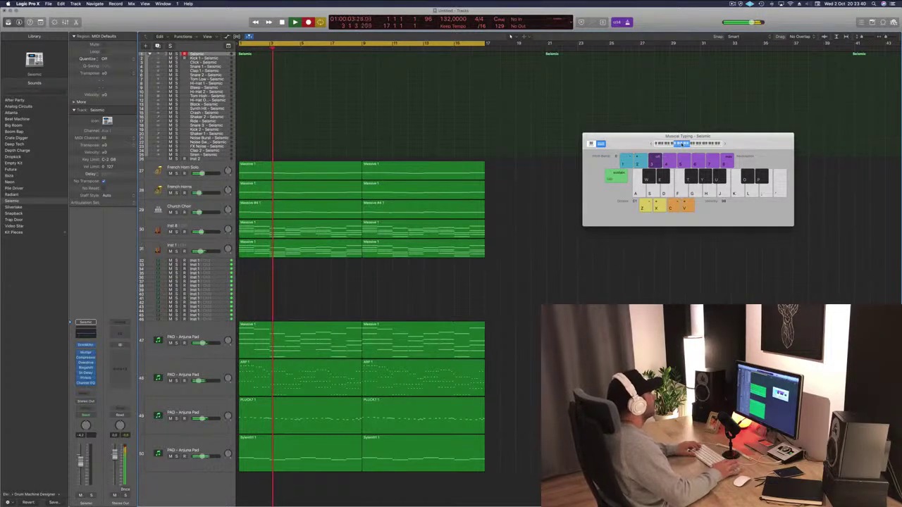
key(a)
key(a)
key(a)
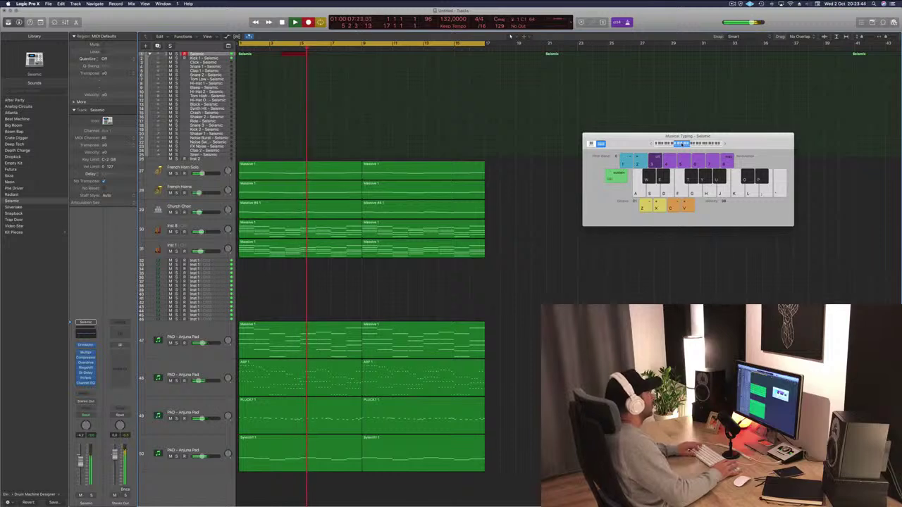
key(a)
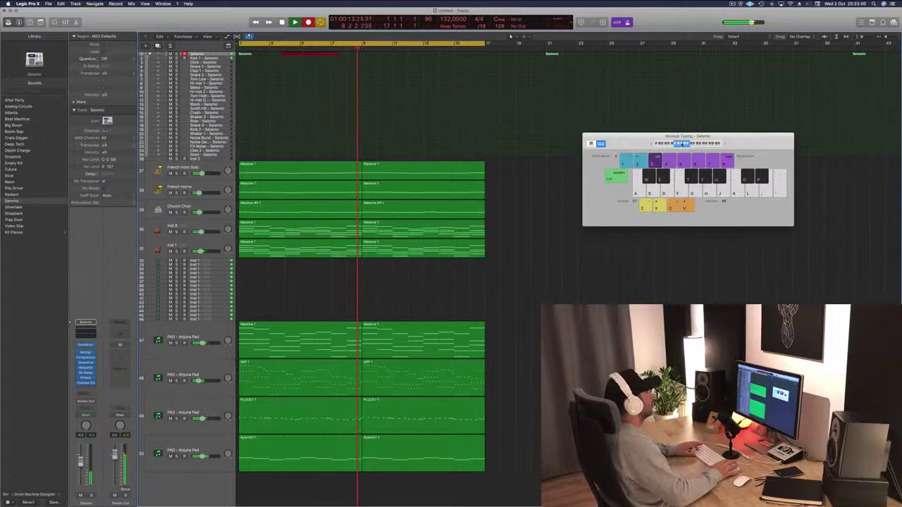
key(a)
key(a)
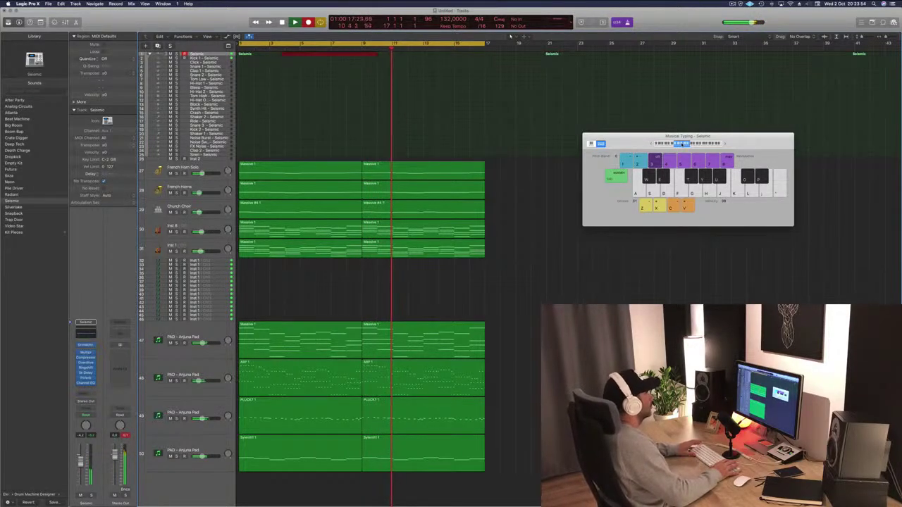
key(a)
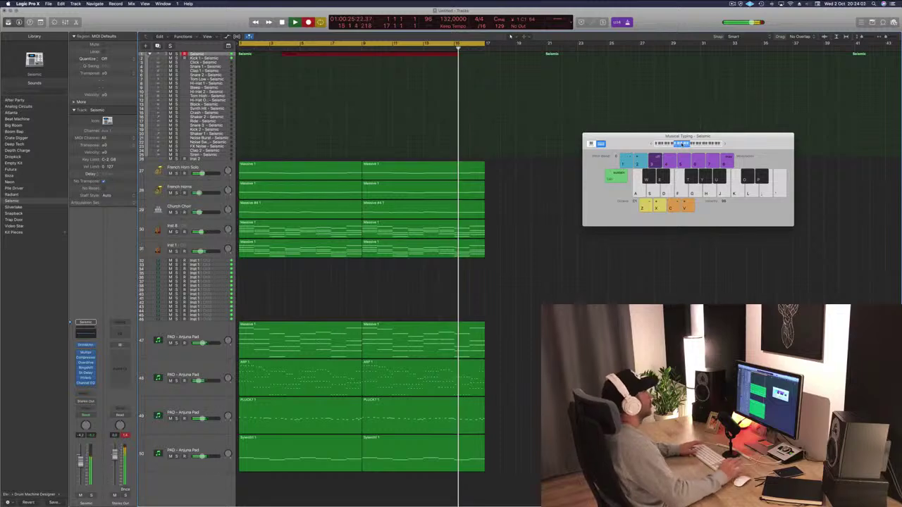
key(space)
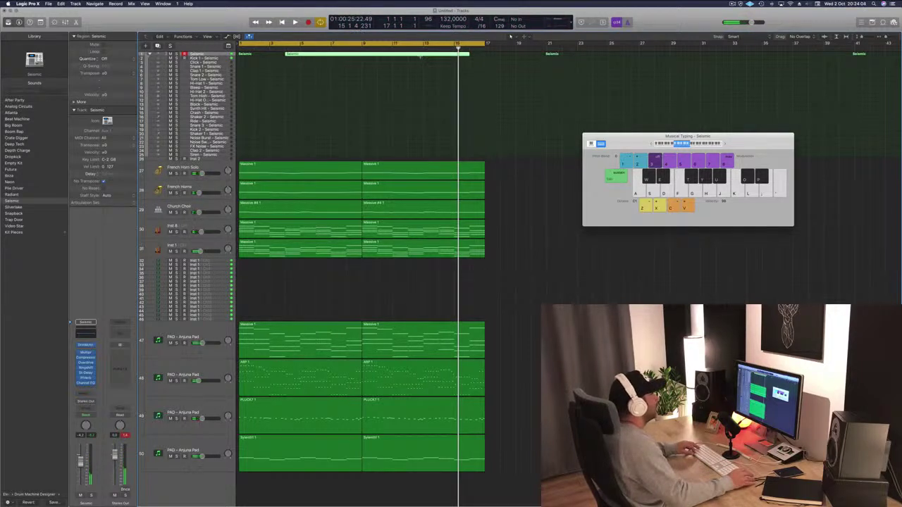
- Split the recorded Seismic region at bar 13, keep only its final three bars, and place them at bar 1 on the Kick 1 track
super+double_click(422, 53)
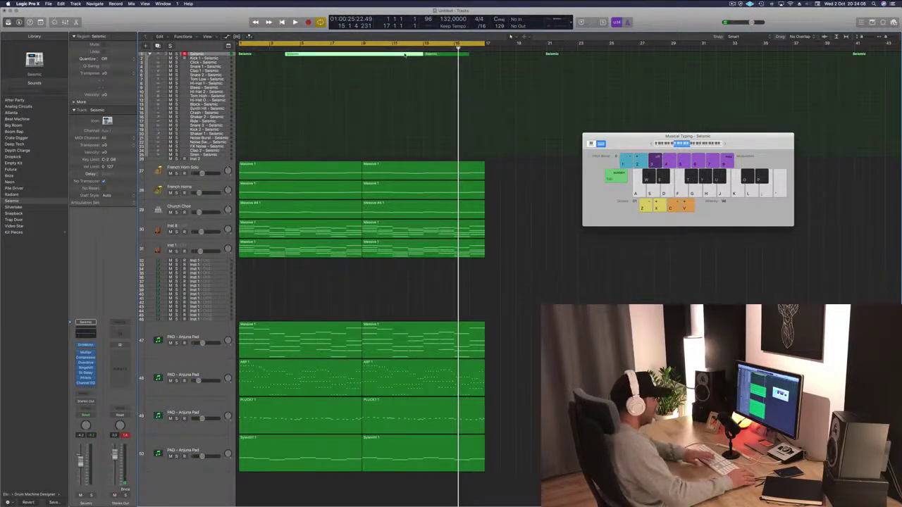
drag(447, 55, 265, 56)
key(Return)
key(space)
click(223, 59)
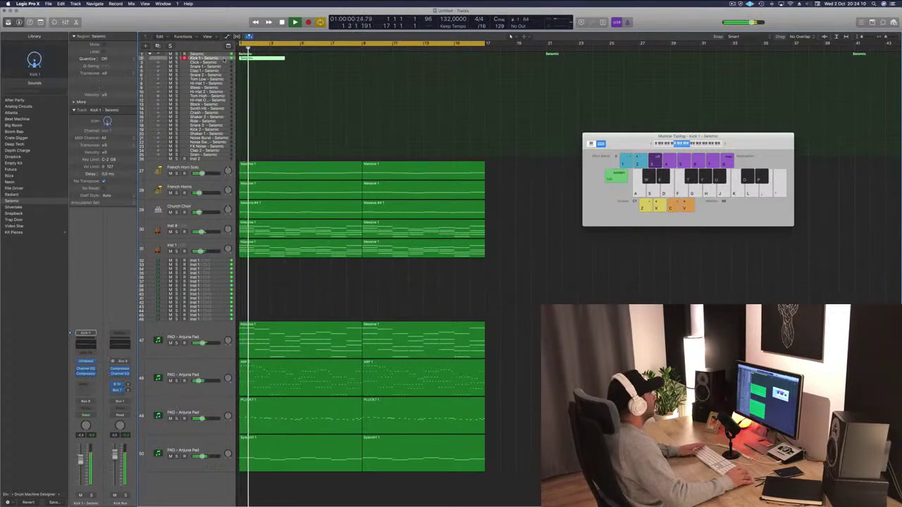
key(space)
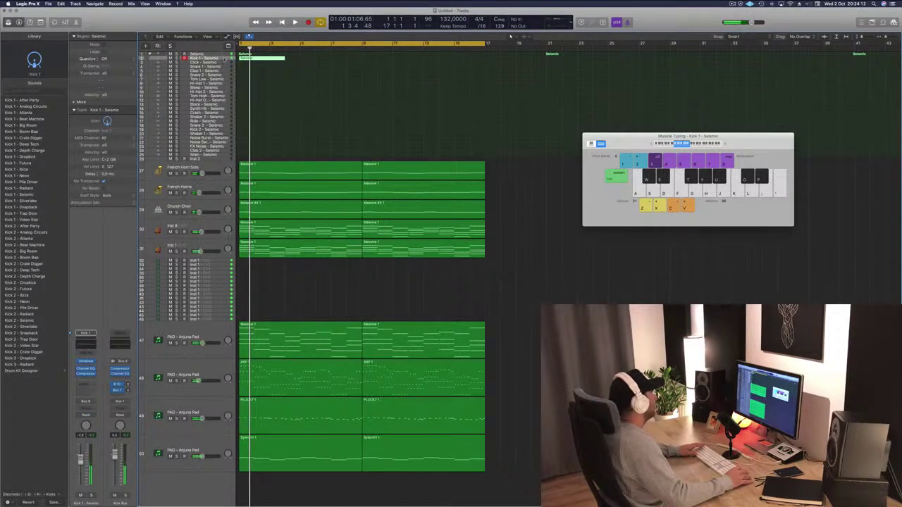
- Turn on Track Zoom, split the Kick 1 region at bar 3 with the Split note option, and remove the remainder
key(ctrl+alt+super+t)
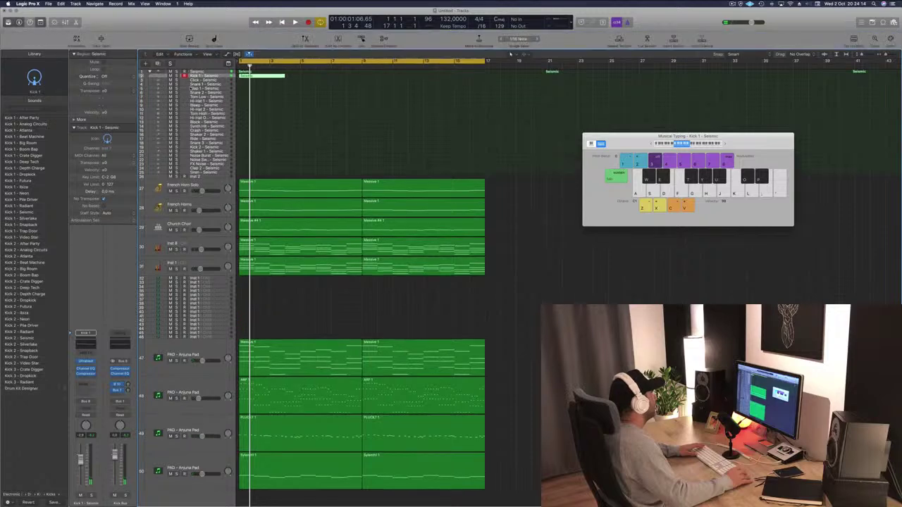
click(101, 40)
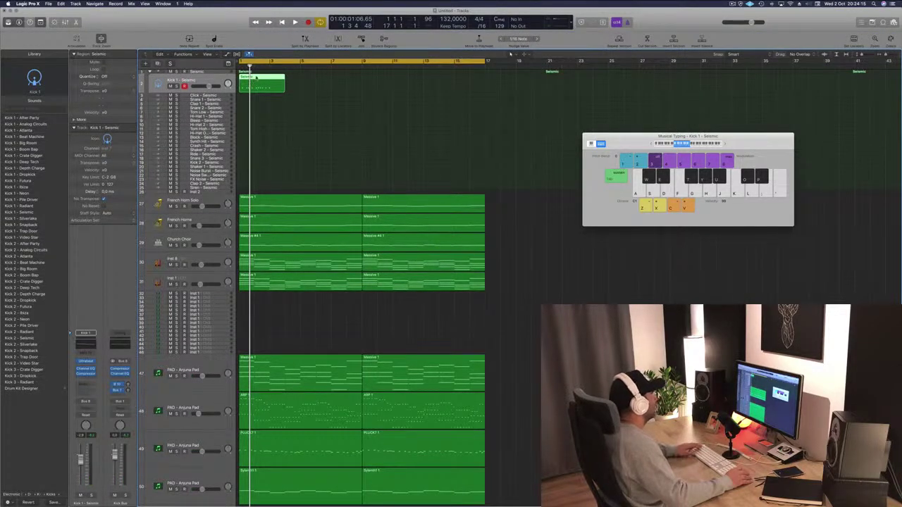
click(278, 82)
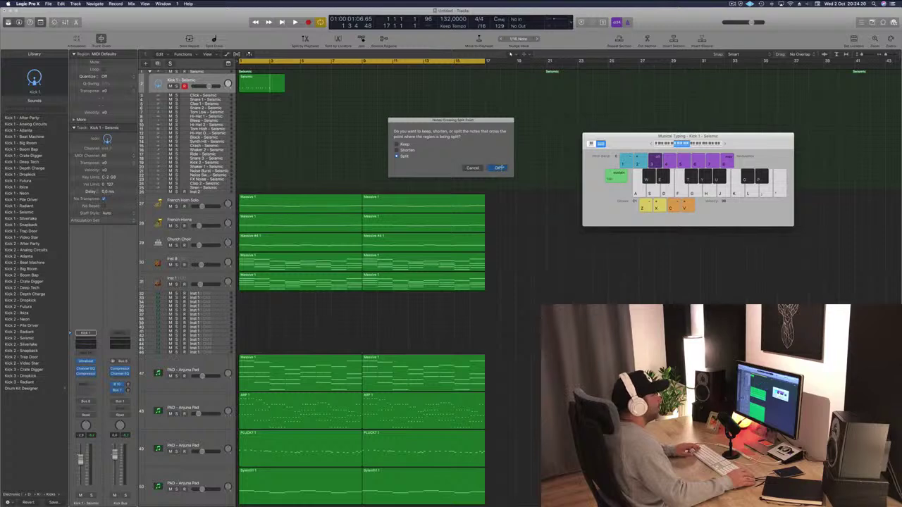
click(498, 168)
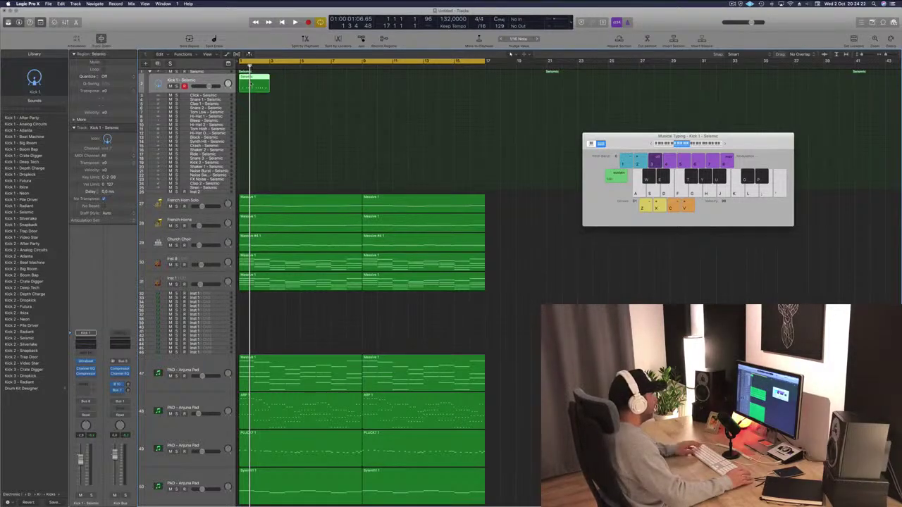
- Open the two-bar Kick 1 region in the Piano Roll and select all of its kick notes
double_click(254, 78)
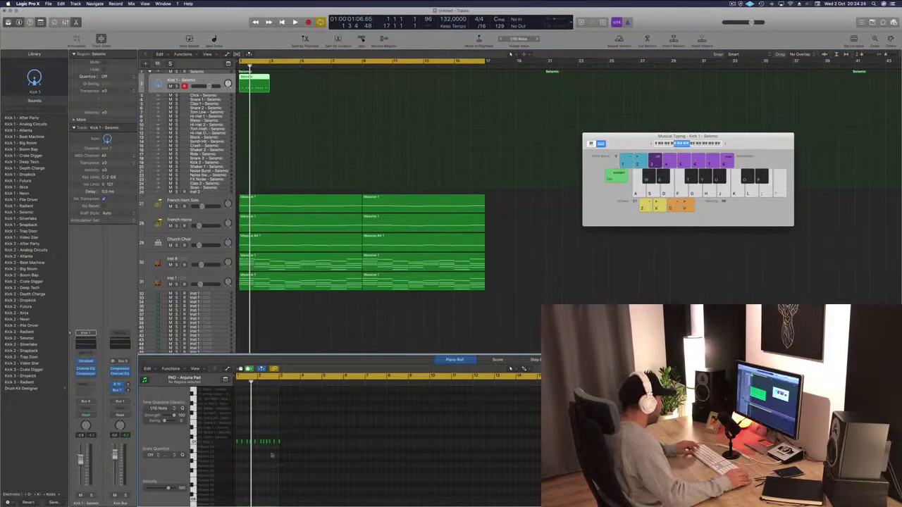
key(z)
key(z)
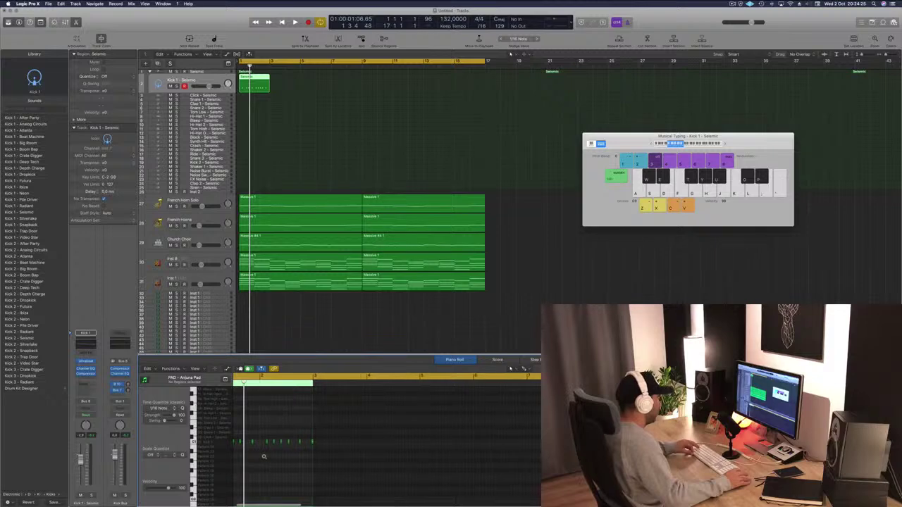
scroll(265, 457, up, 4)
scroll(288, 460, left, 2)
ctrl+alt+click(288, 459)
key(space)
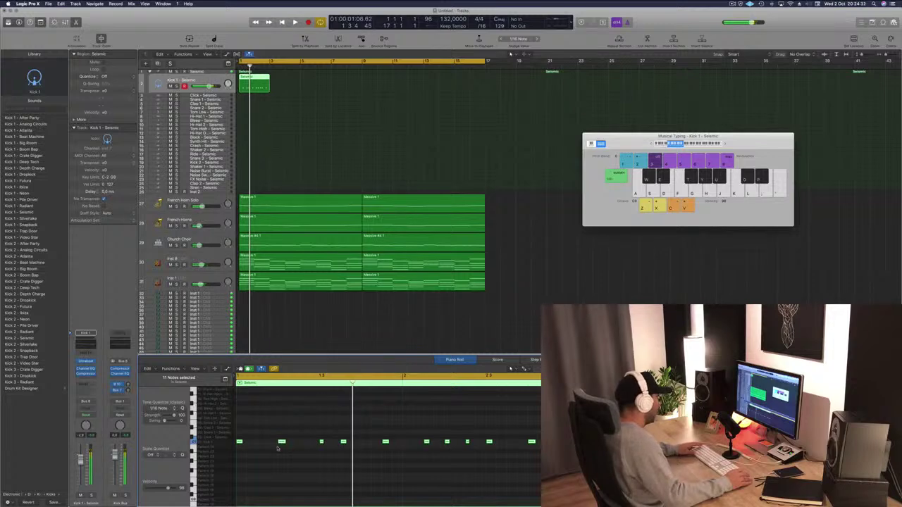
- In bar 1 of the kick pattern, move the second kick note slightly earlier and the fourth slightly later
drag(281, 442, 271, 442)
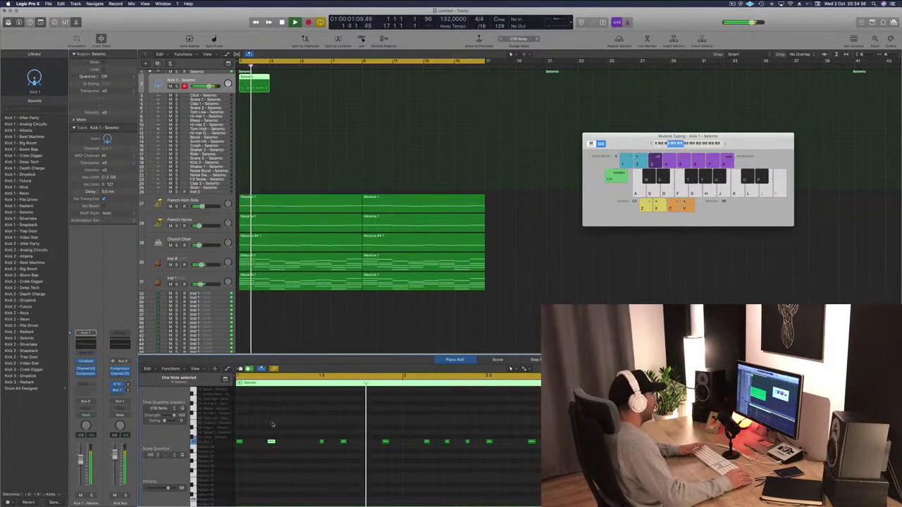
drag(343, 442, 354, 442)
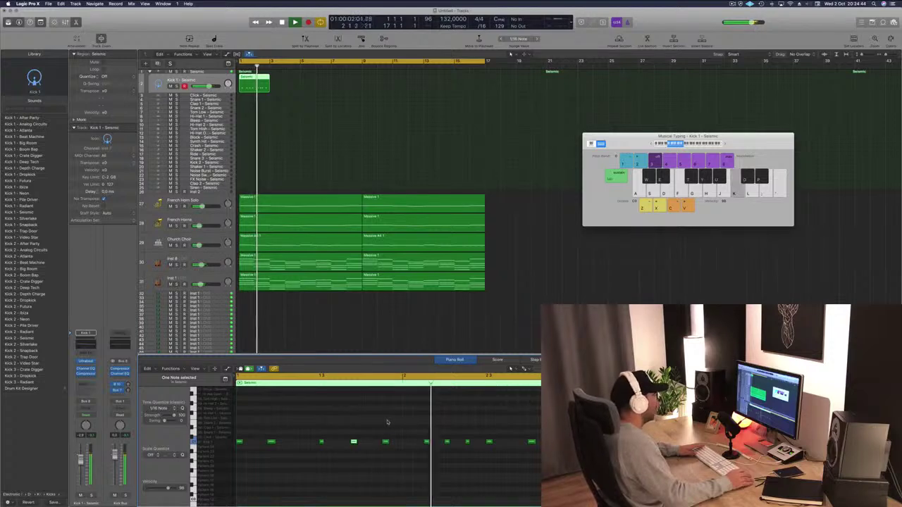
key(space)
- Replace the kick notes in bar 2 with a copy of the five-note pattern from bar 1 and play it back
drag(418, 427, 557, 459)
drag(366, 443, 406, 443)
key(space)
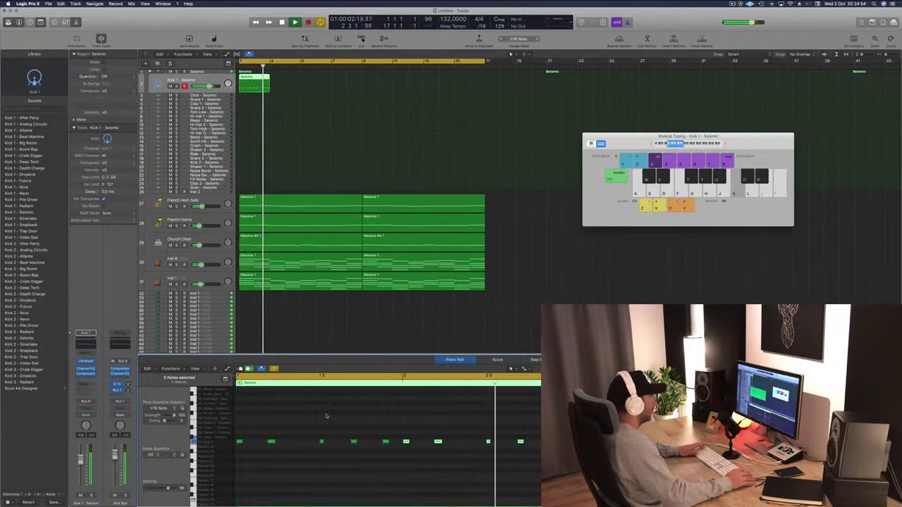
key(space)
- Copy the two-bar Kick 1 region repeatedly so the pattern fills the track from bar 1 to bar 17
drag(258, 84, 291, 84)
drag(236, 84, 316, 80)
shift+click(285, 82)
shift+click(261, 82)
drag(261, 82, 385, 83)
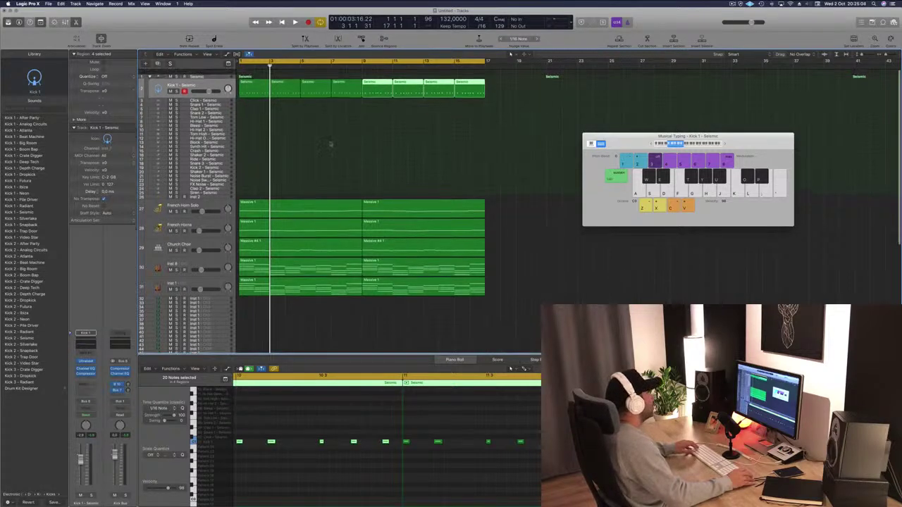
click(329, 144)
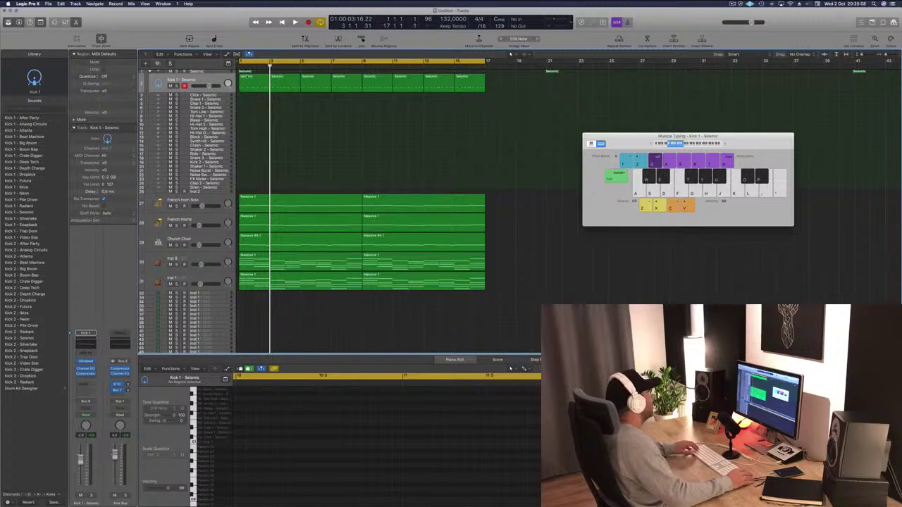
- Copy the first kick region to the Snare 1 track at bar 1 and reduce it to one note on the snare pitch
click(255, 84)
drag(255, 84, 258, 103)
scroll(281, 435, left, 3)
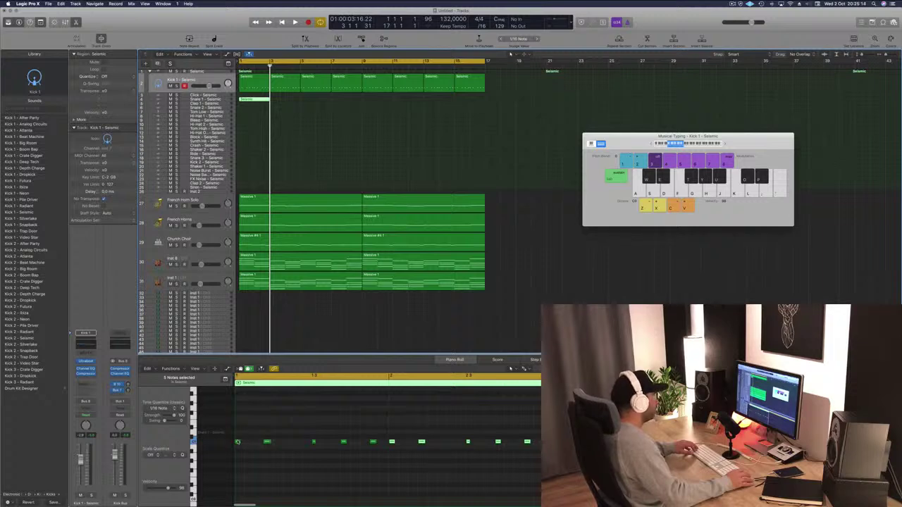
drag(237, 442, 257, 430)
drag(369, 445, 533, 448)
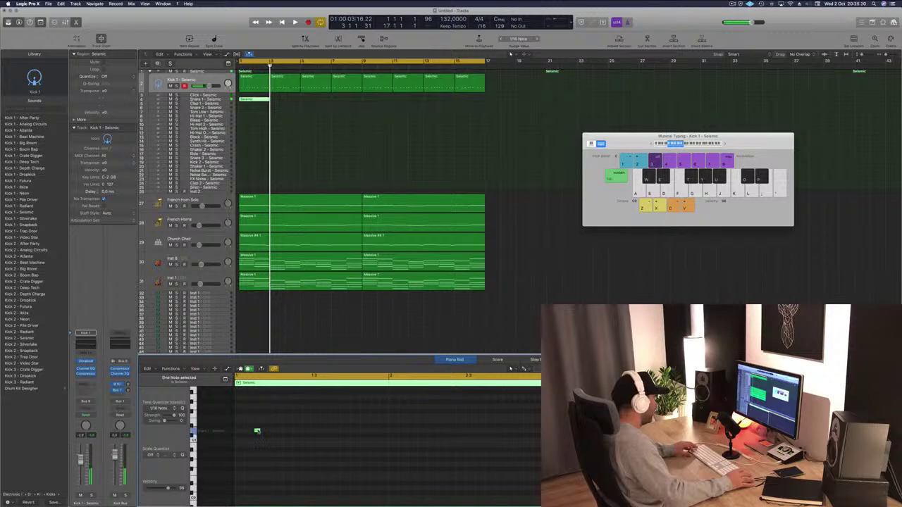
- Place two evenly spaced snare notes in bar 1, remove the extra one between them, and copy the pair into bar 2
drag(280, 434, 334, 432)
key(space)
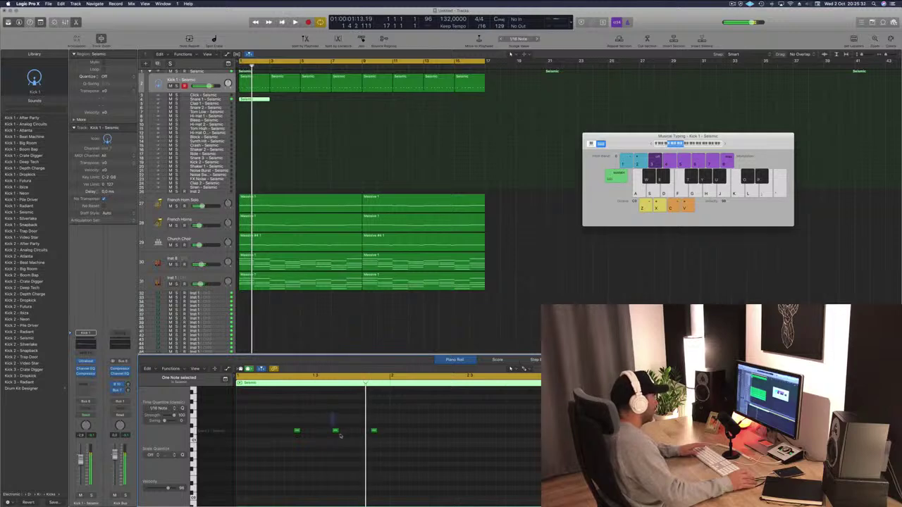
key(Delete)
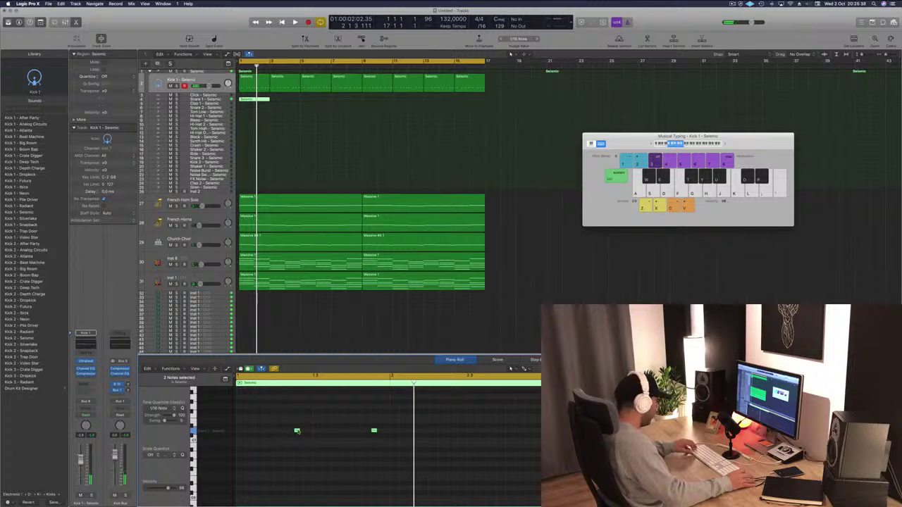
drag(297, 432, 451, 437)
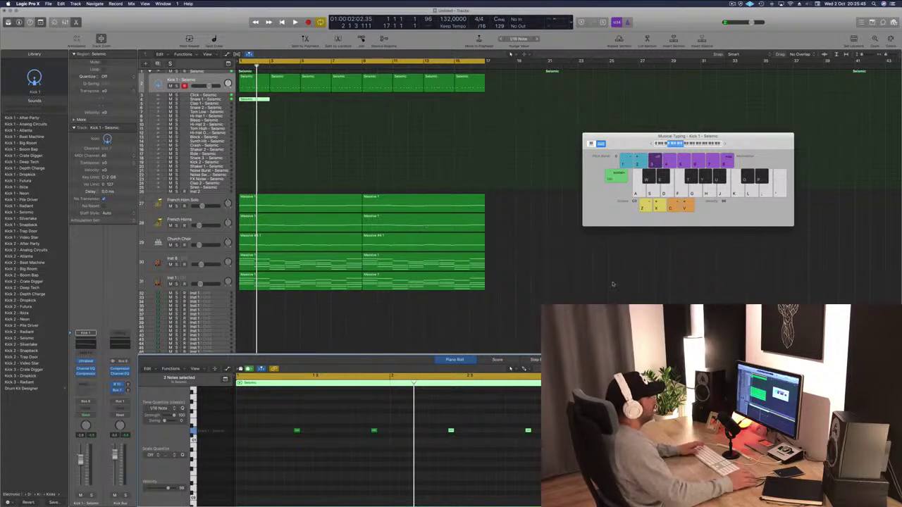
- Copy the two-bar Snare 1 region repeatedly so the snare pattern runs from bar 1 to bar 17
click(255, 102)
key(space)
mouse_move(256, 103)
mouse_down()
mouse_move(364, 101)
mouse_move(262, 107)
mouse_up()
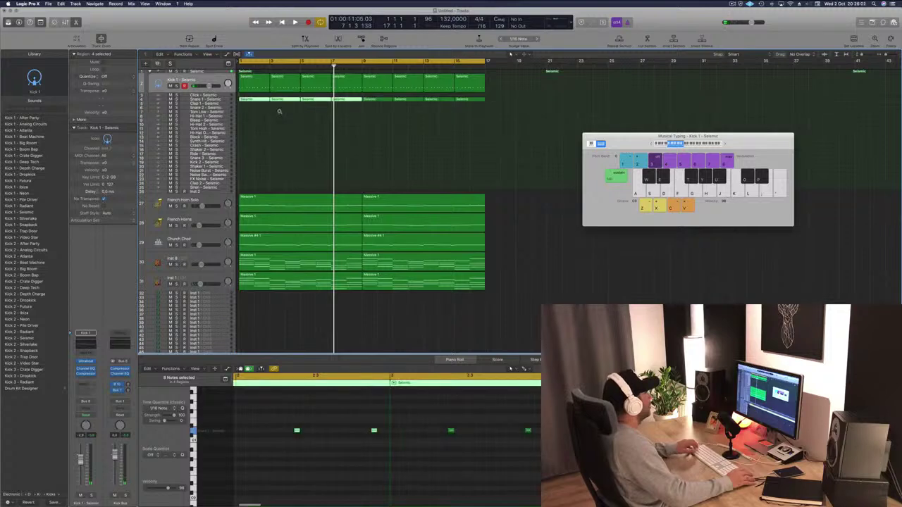
key(space)
- Play the arrangement from the start while going through the Snare 1, Kick 1 and main Seismic tracks
click(217, 99)
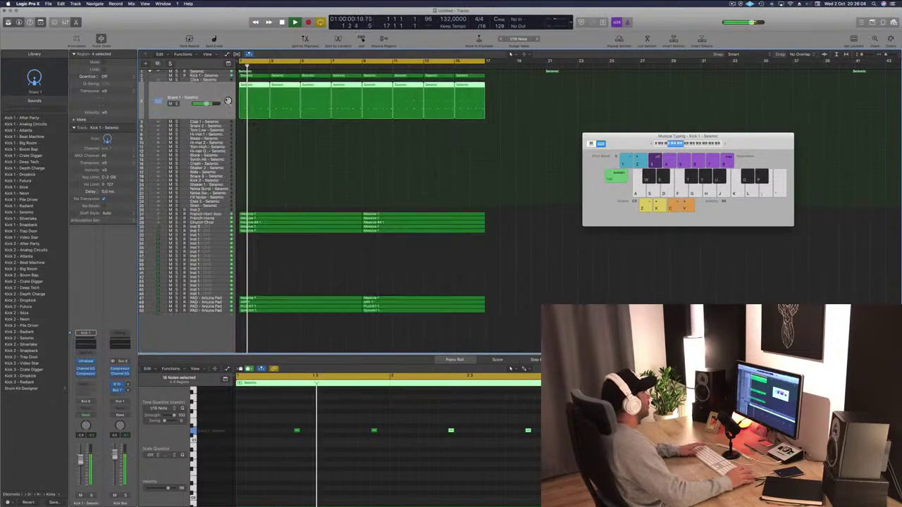
drag(217, 117, 235, 139)
key(Return)
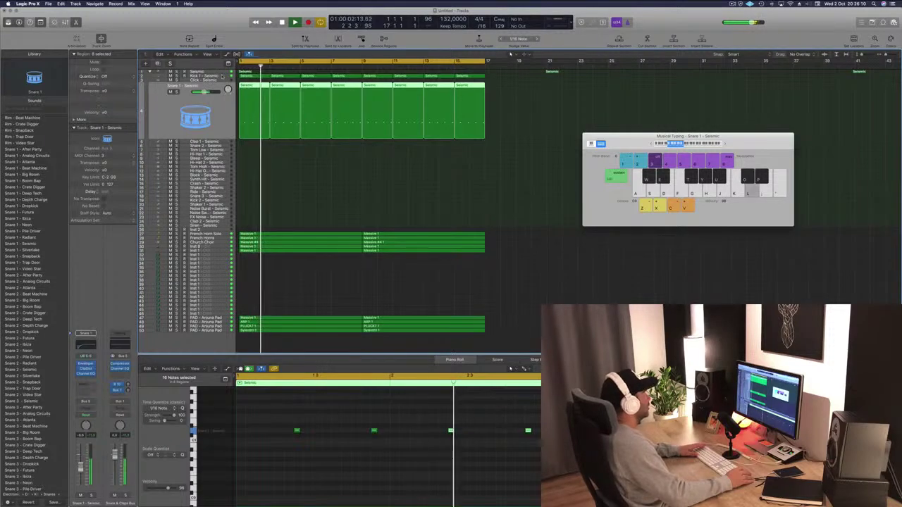
key(Up)
key(Return)
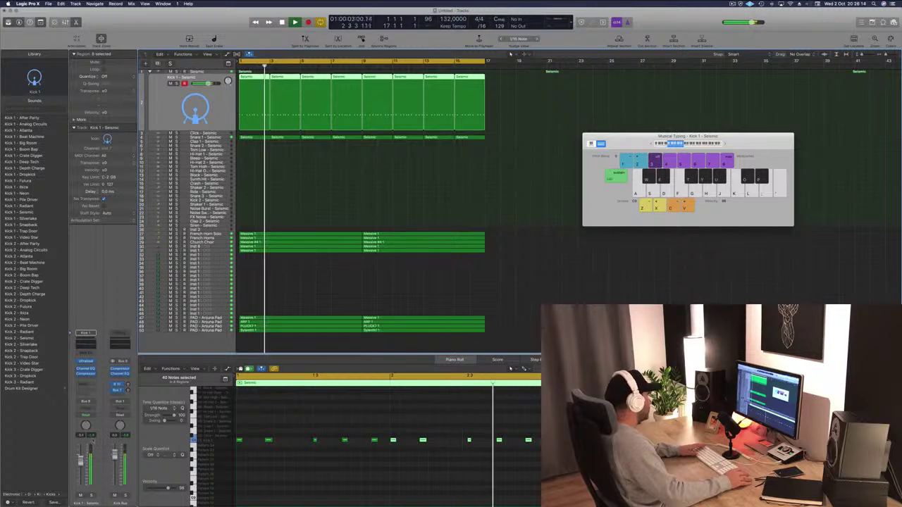
key(Return)
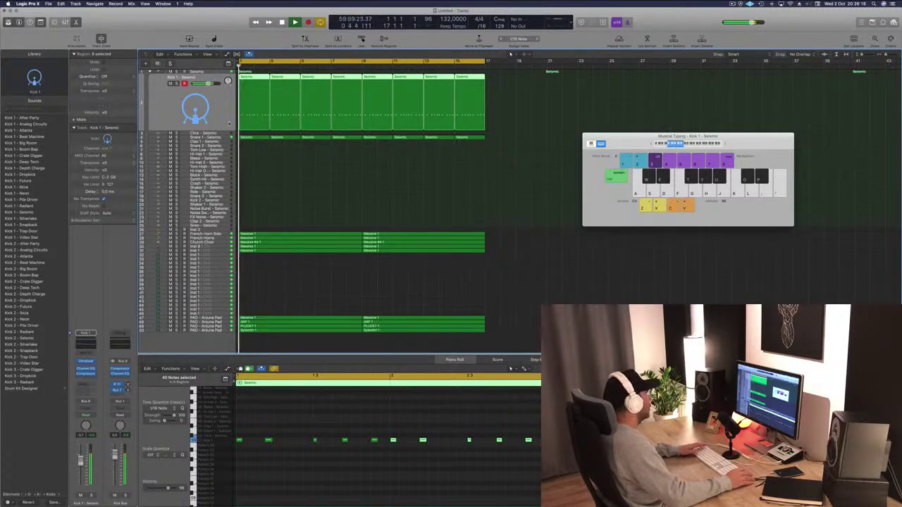
click(218, 72)
key(space)
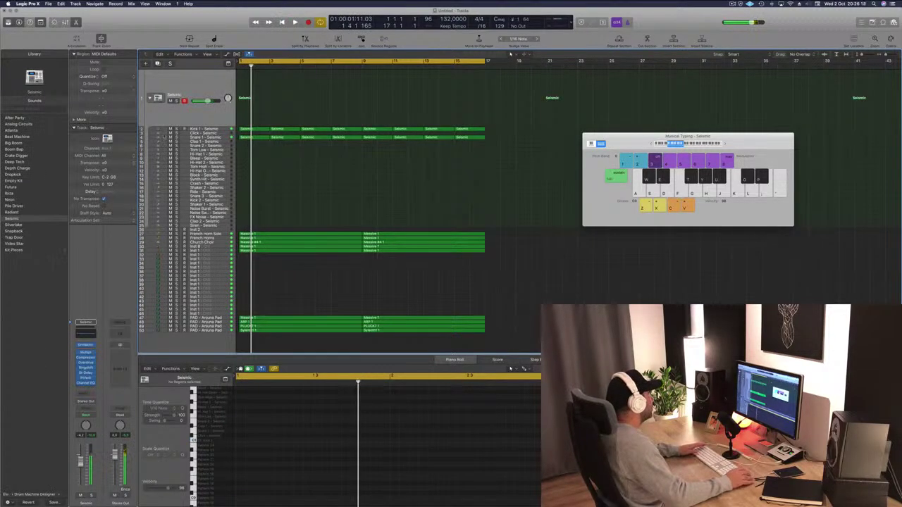
key(Return)
key(space)
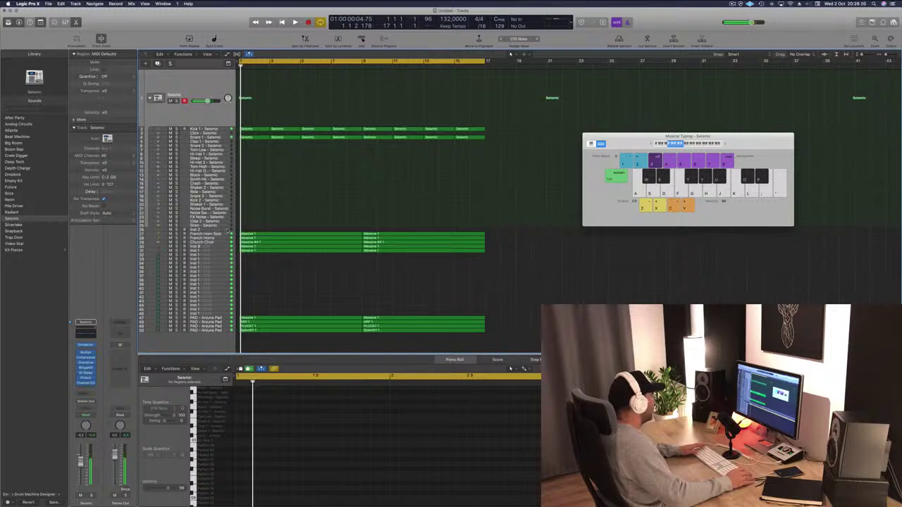
- Select the French Horn Solo track with no region selected, close the Musical Typing window and show the Mixer
click(226, 230)
click(226, 234)
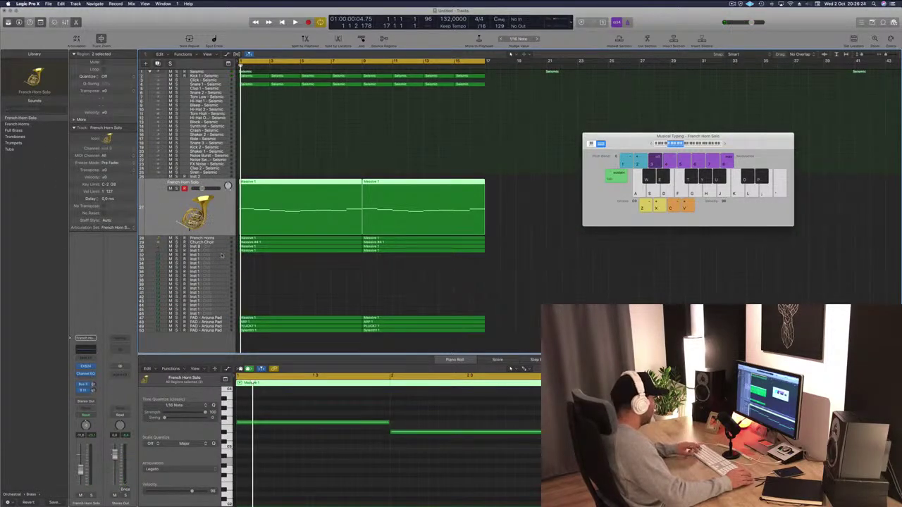
click(501, 311)
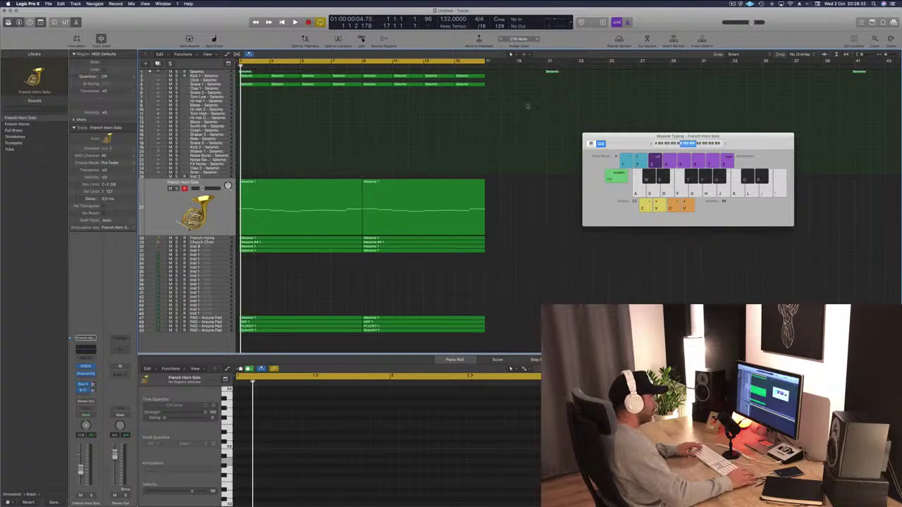
key(super+k)
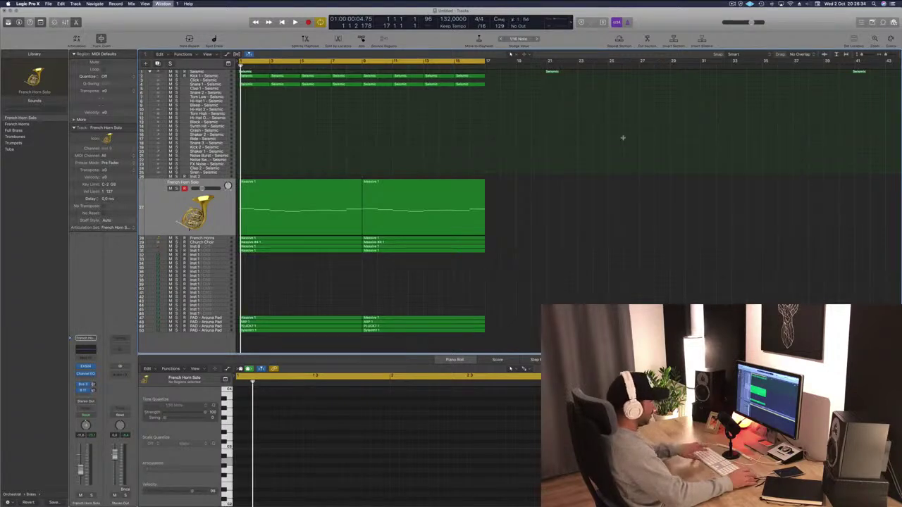
key(x)
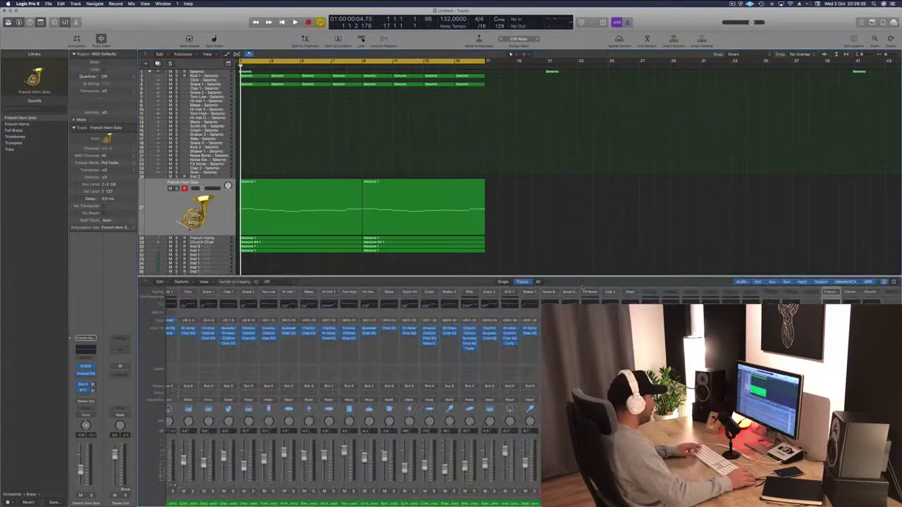
- Play the arrangement with the drum channels in the Mixer and lower the French Horn Solo volume to about -27 dB
key(space)
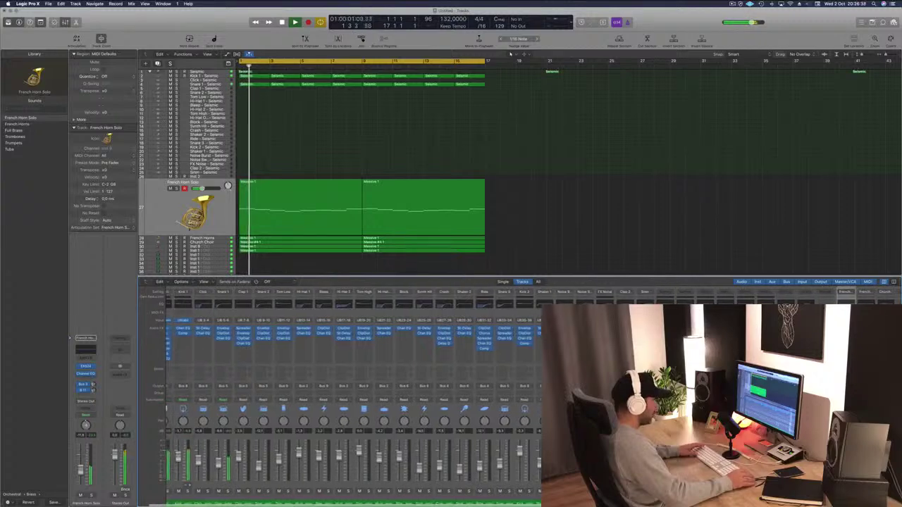
scroll(319, 456, left, 2)
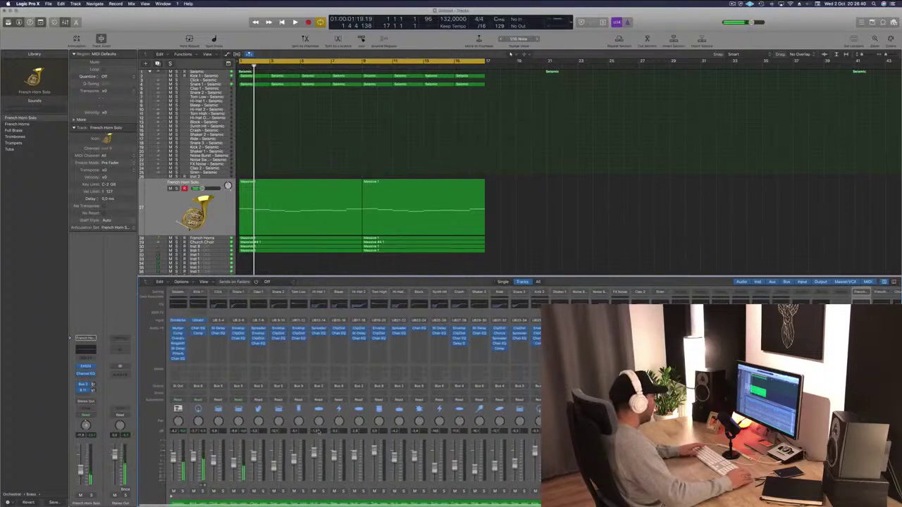
key(space)
scroll(486, 418, right, 4)
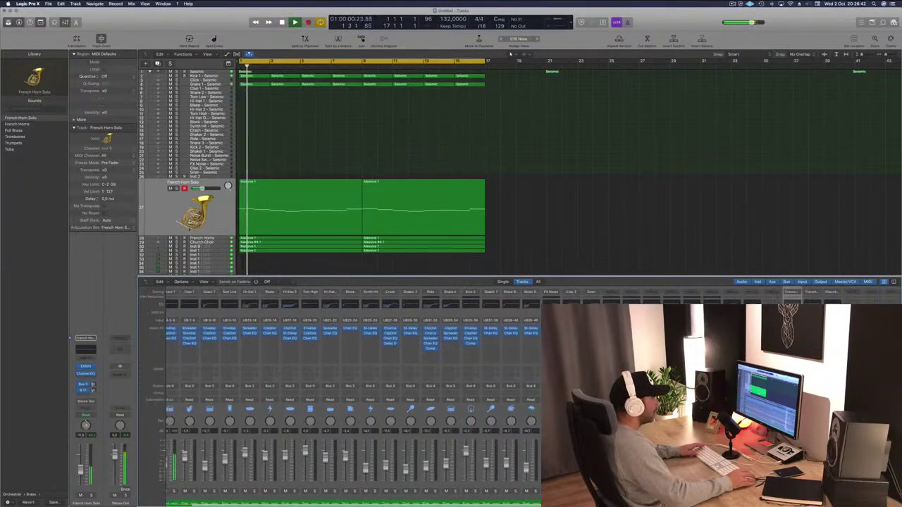
scroll(352, 395, right, 3)
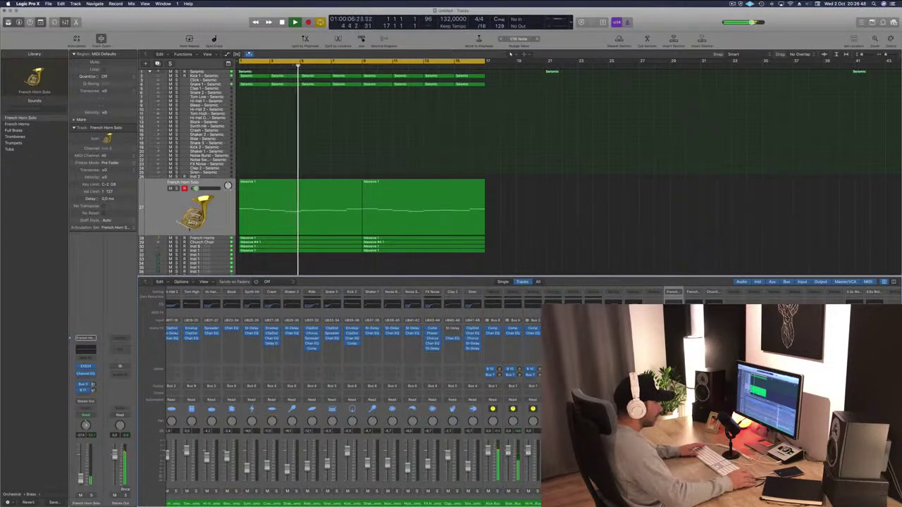
scroll(352, 395, right, 2)
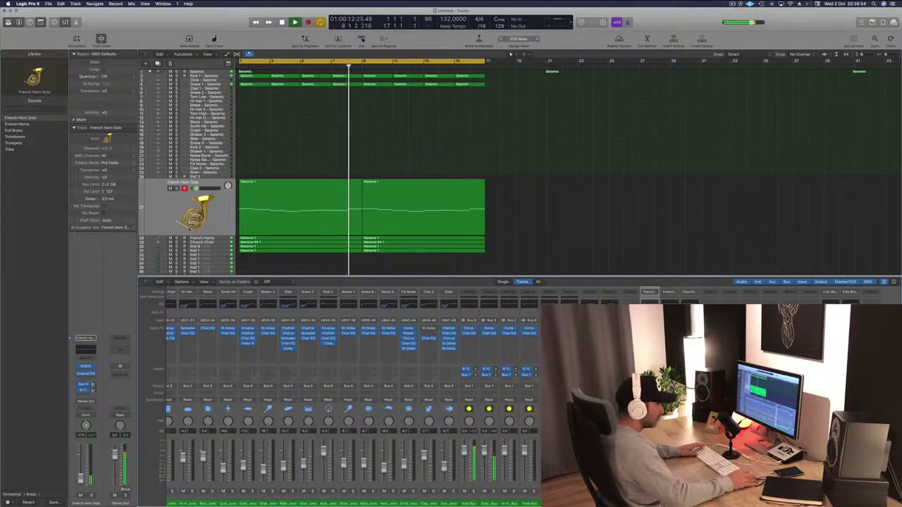
- Solo the French Horn Solo track briefly during playback, unsolo it, and stop after hearing it in the full mix
key(s)
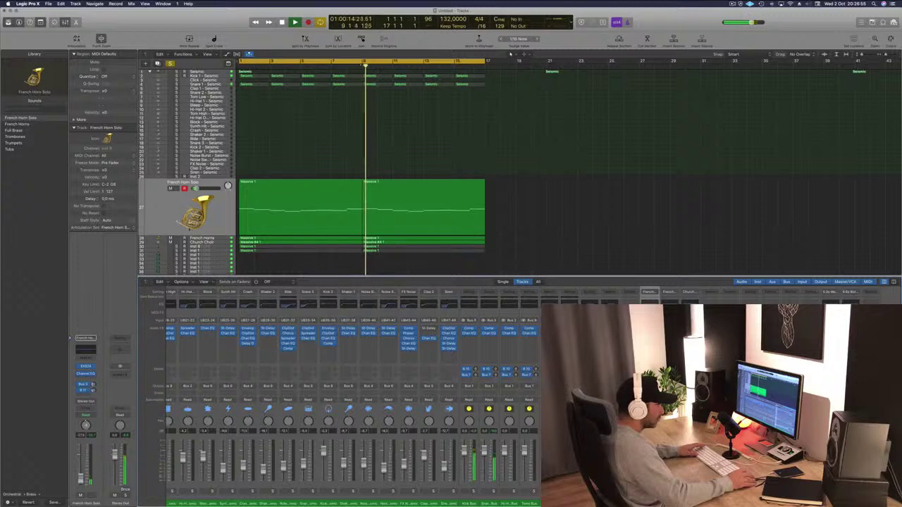
key(s)
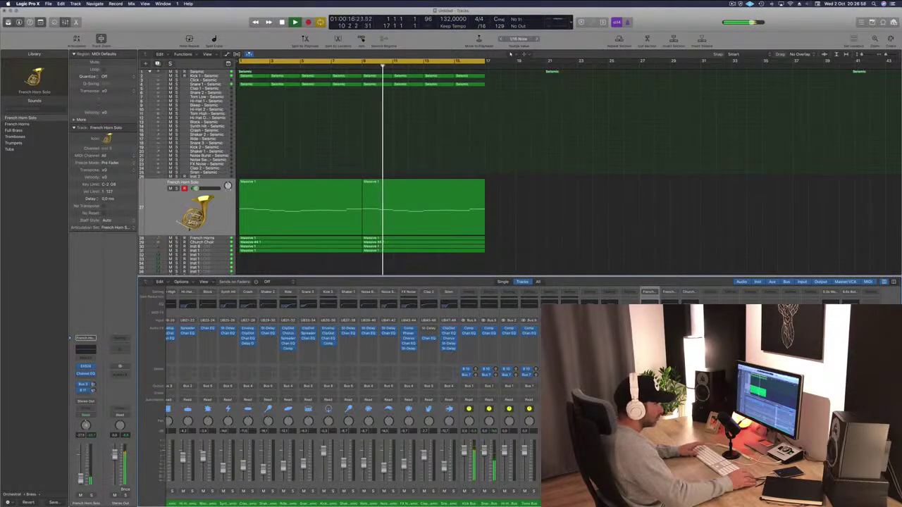
key(space)
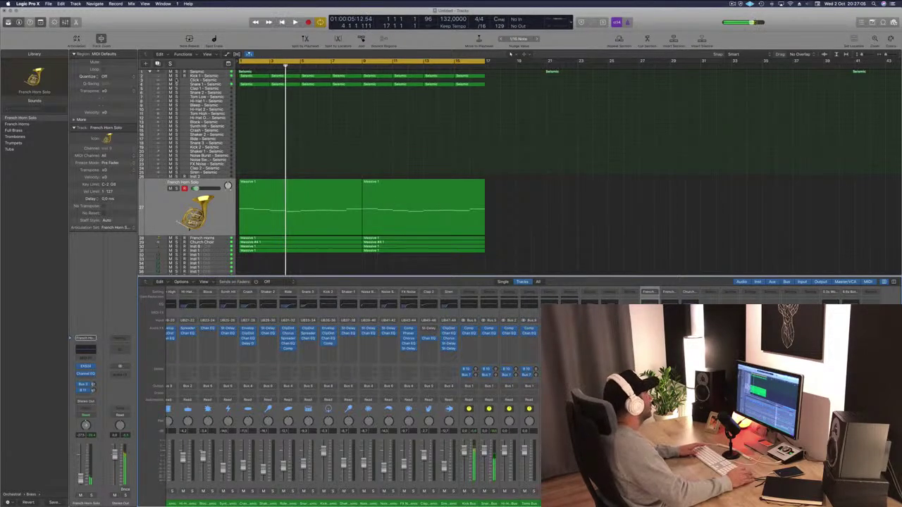
- Select the Kick 1 track and inspect its Ultrabeat instrument, closing the plug-in window again
click(224, 77)
key(space)
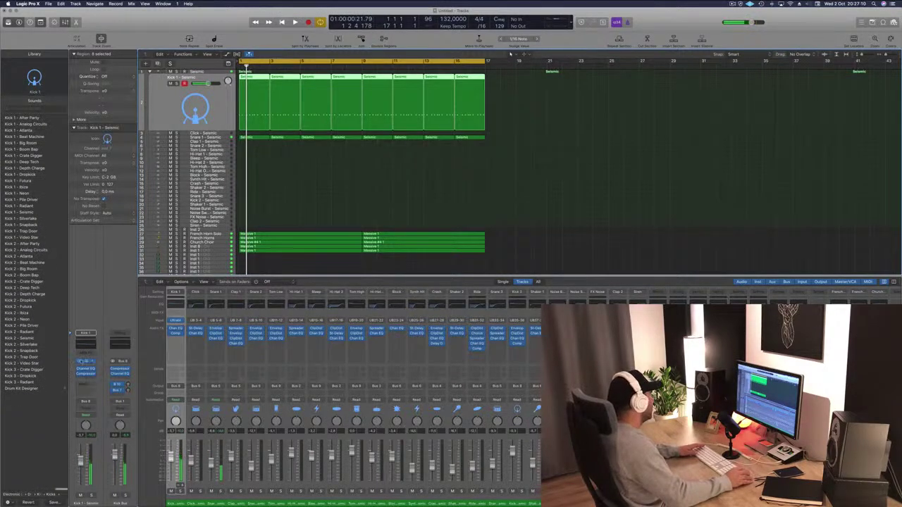
click(84, 361)
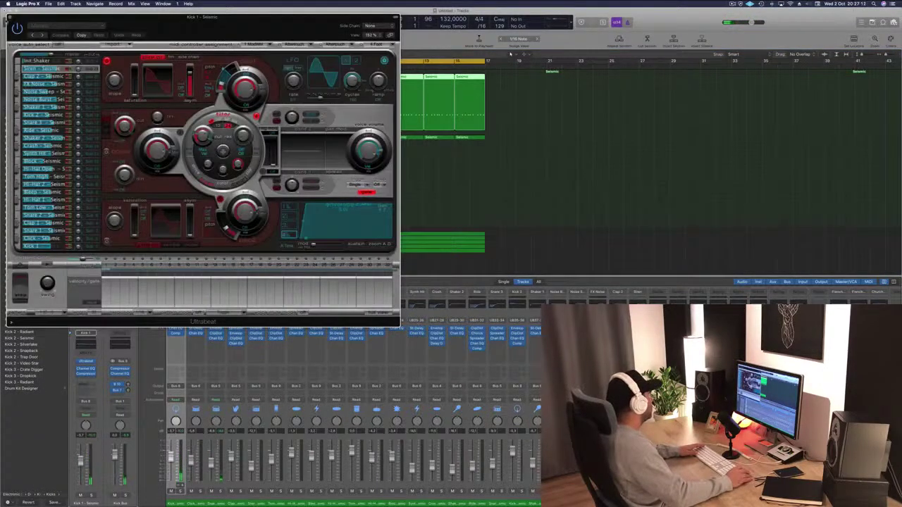
key(super+w)
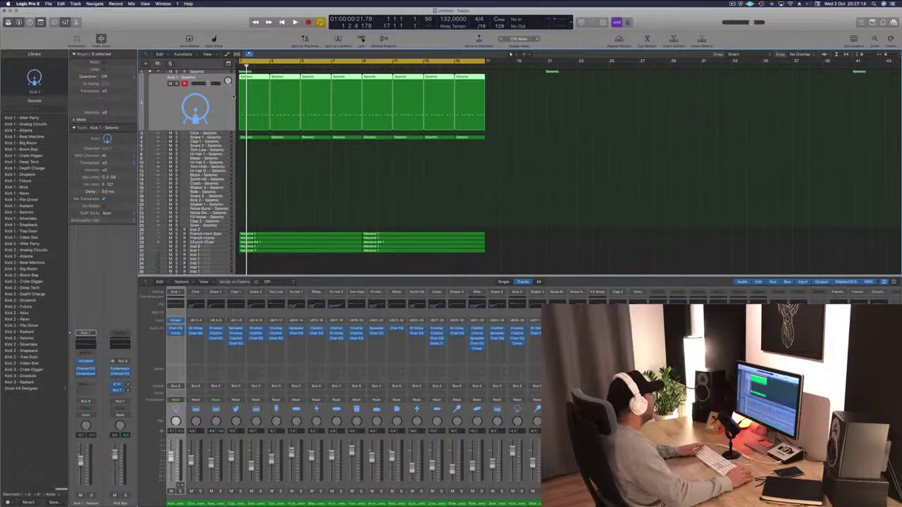
- Open the Drum Machine Designer of the main Seismic track and start playback of the arrangement
key(Up)
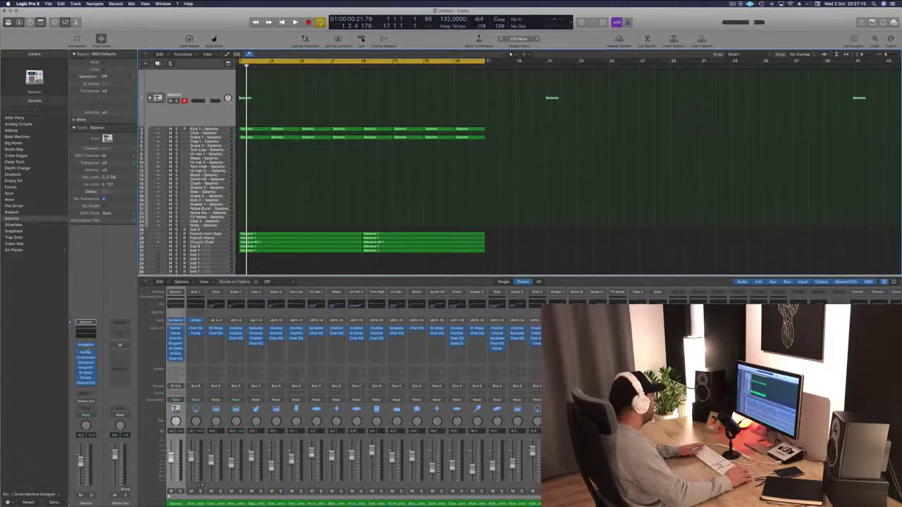
click(86, 348)
key(super+w)
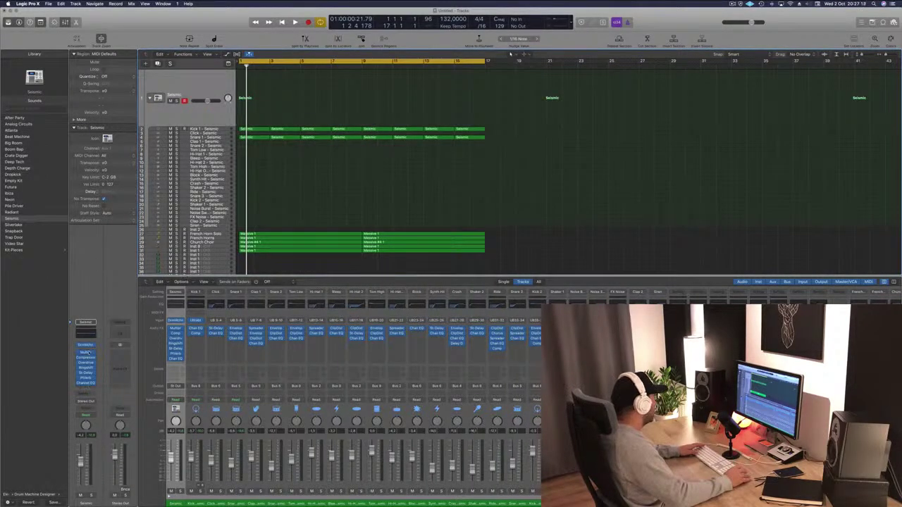
click(86, 345)
key(space)
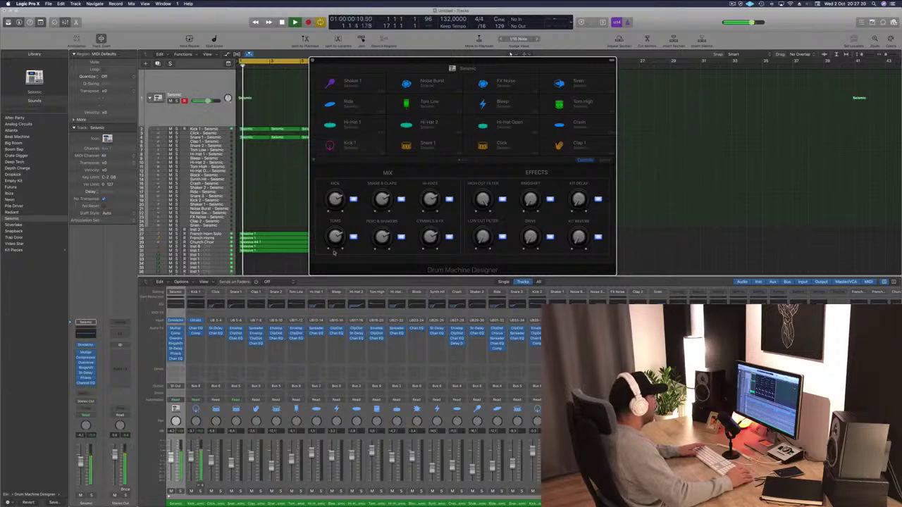
- Show the Kick 1 controls in the Drum Machine Designer, listen to playback, and close the plug-in window
click(360, 145)
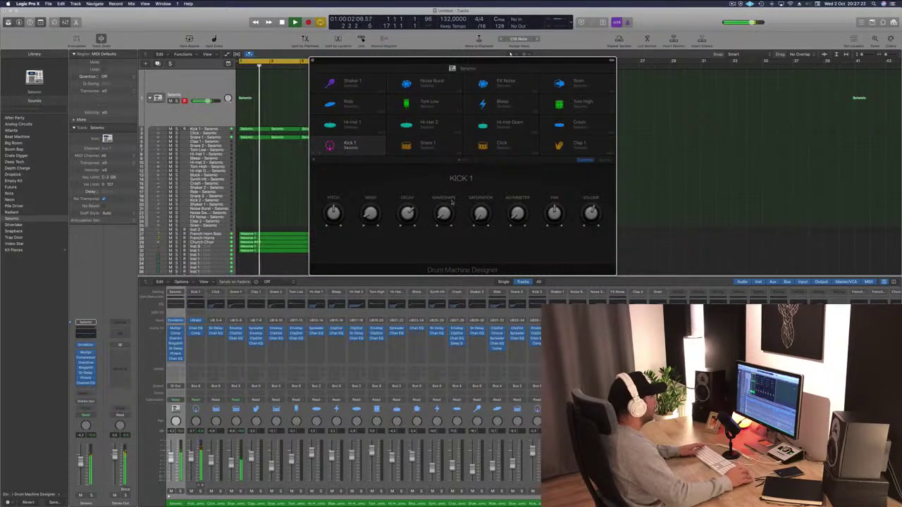
key(Return)
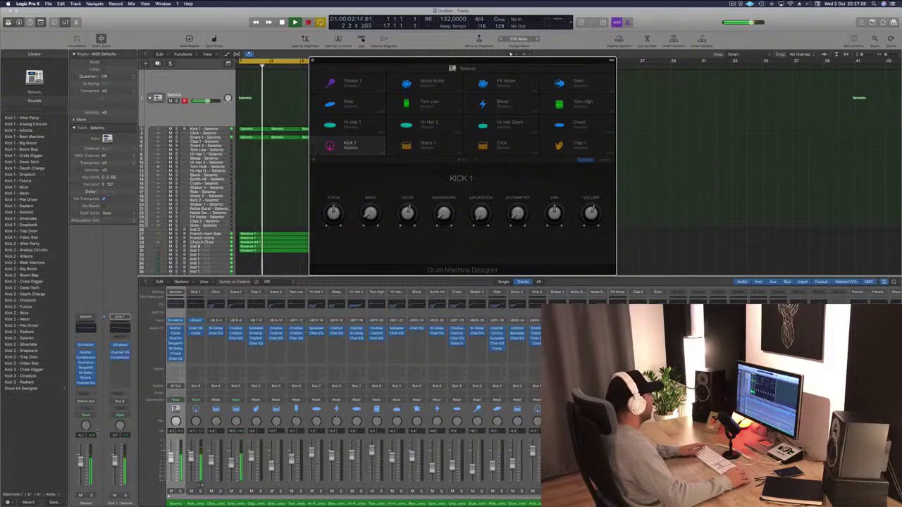
key(space)
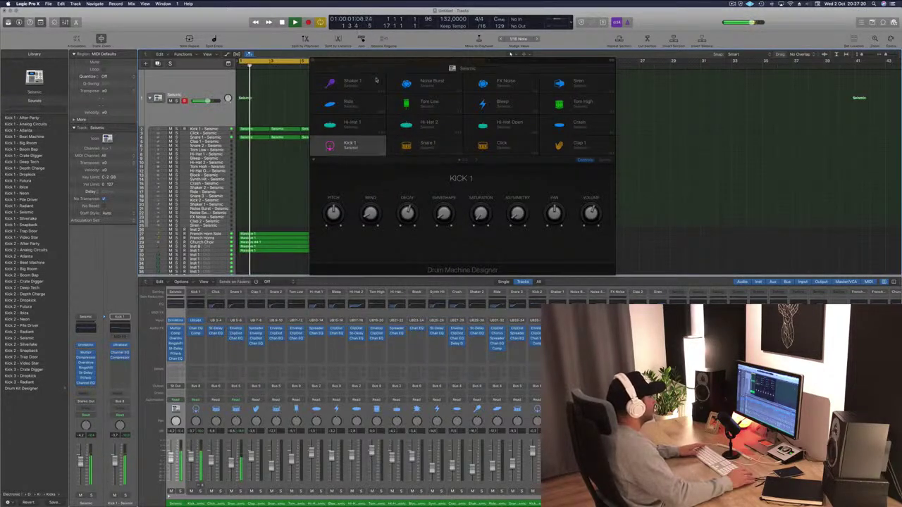
drag(372, 64, 485, 86)
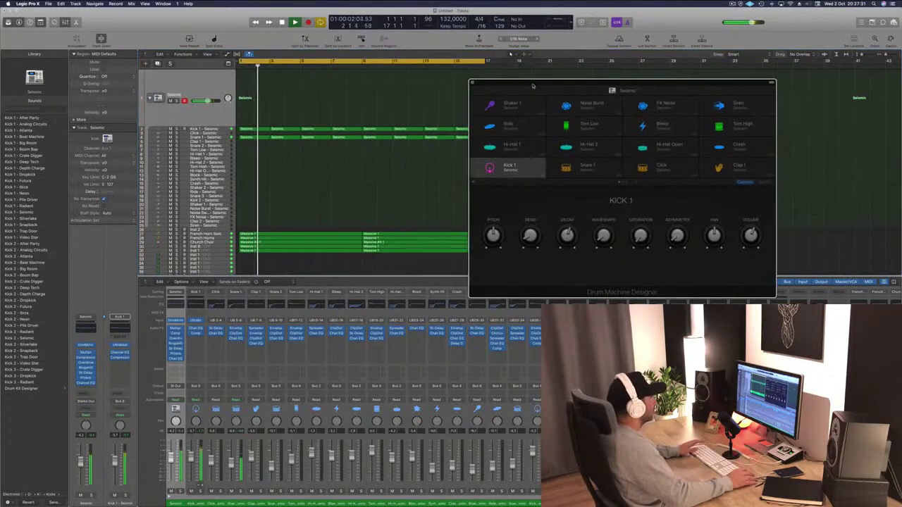
click(473, 83)
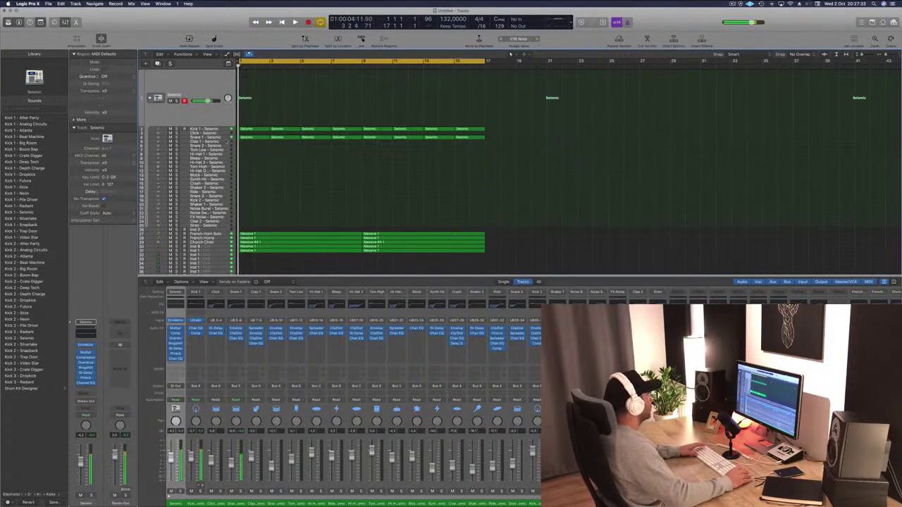
- Copy the first Snare 1 region to the Hi-Hat 1 track at bar 1 and open the copy in the Piano Roll
click(219, 137)
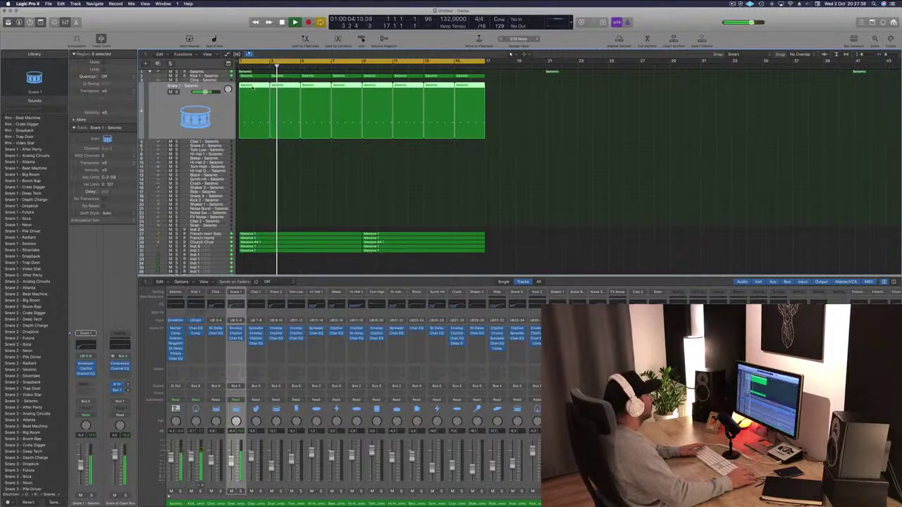
click(256, 75)
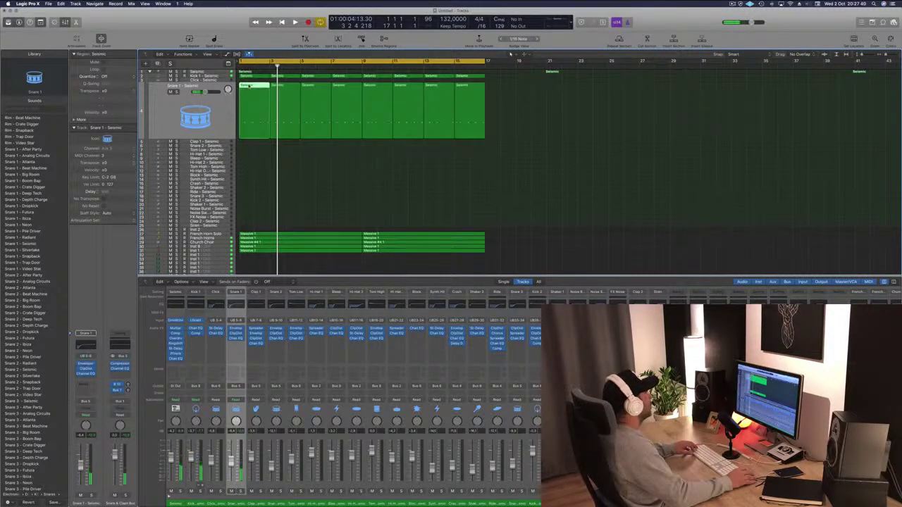
drag(250, 96, 247, 159)
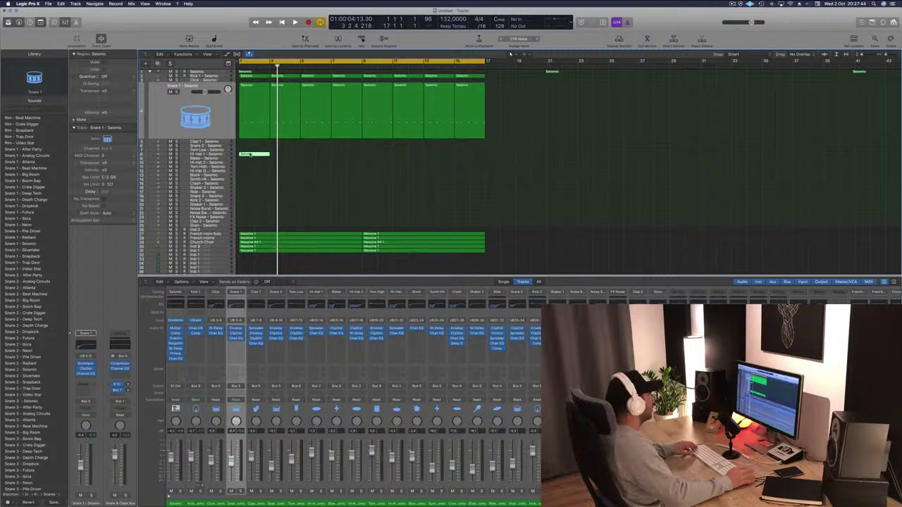
key(p)
- Move the four notes of the Hi-Hat 1 region up to the hi-hat pitch and one beat earlier, checking them in playback
drag(280, 423, 536, 479)
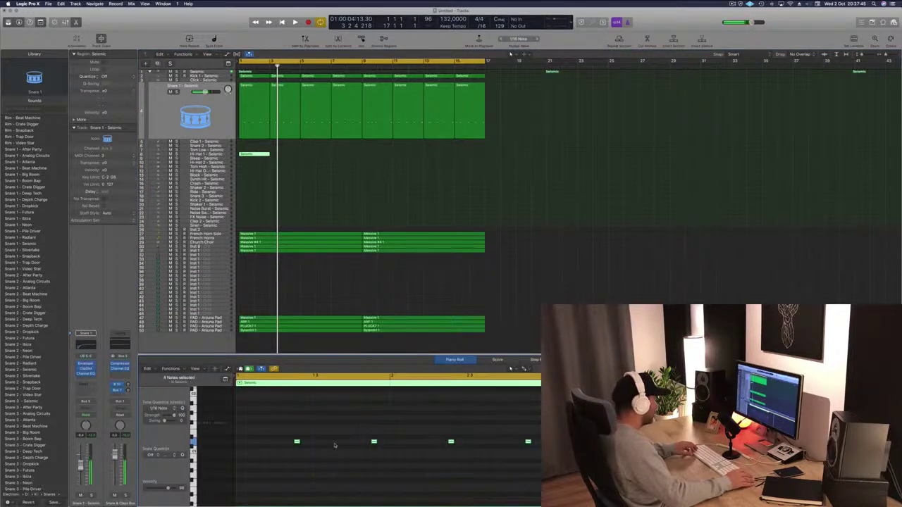
drag(296, 442, 242, 422)
key(Return)
key(space)
drag(508, 412, 541, 444)
key(space)
key(space)
- Duplicate the four hi-hat notes one beat later to fill every offbeat of the two bars, and listen to the pattern
drag(259, 423, 298, 429)
key(space)
key(super+Left)
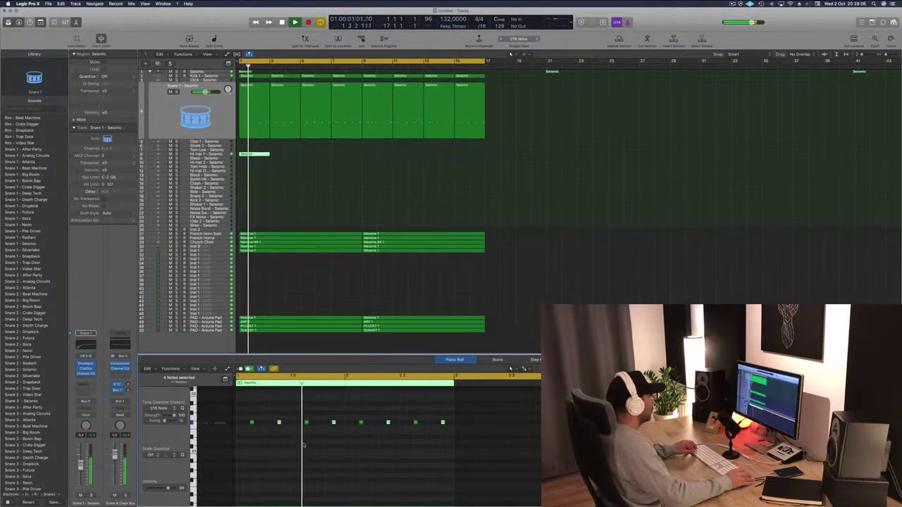
scroll(303, 445, left, 2)
scroll(303, 445, right, 5)
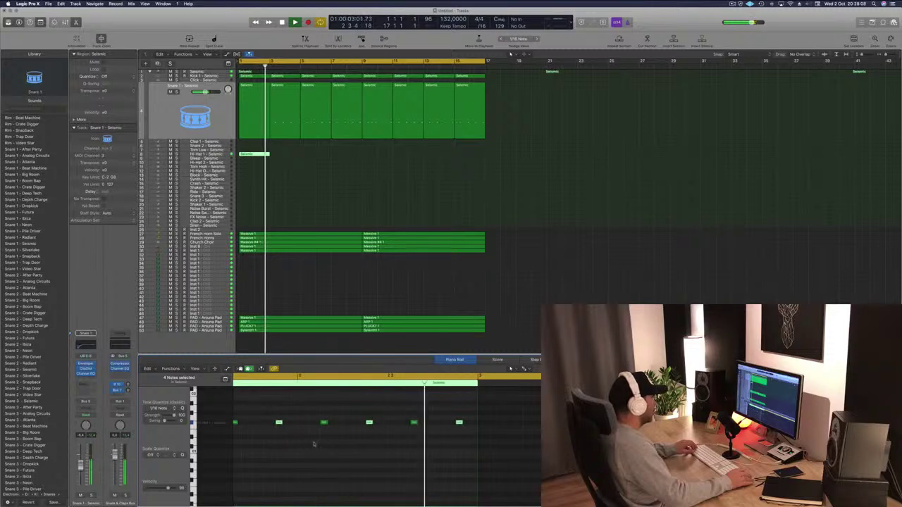
key(space)
key(super+Left)
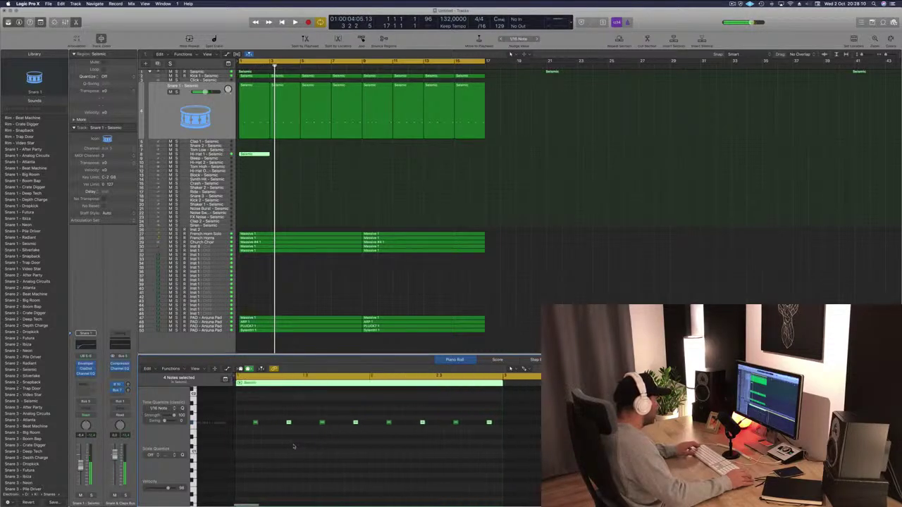
key(space)
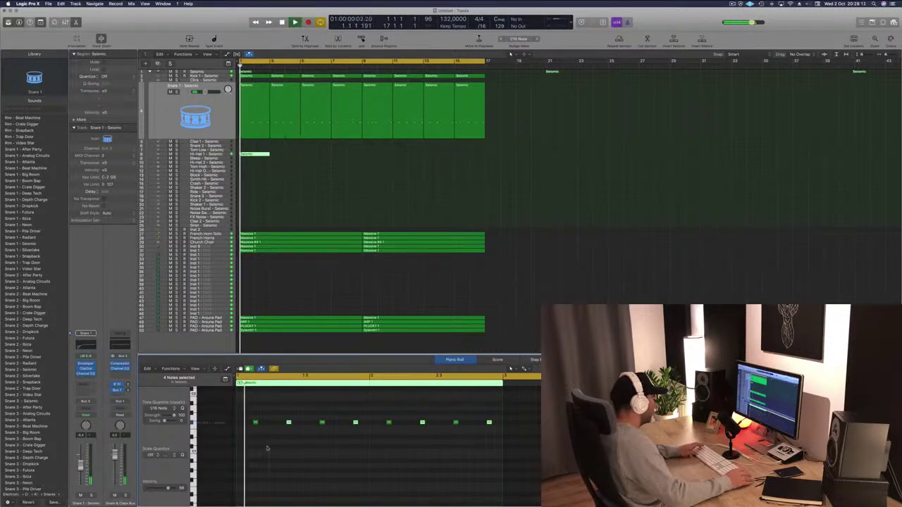
key(space)
- Move all four notes in the first Snare 1 region half a beat earlier, onto beats 2 and 4, and play it
click(260, 87)
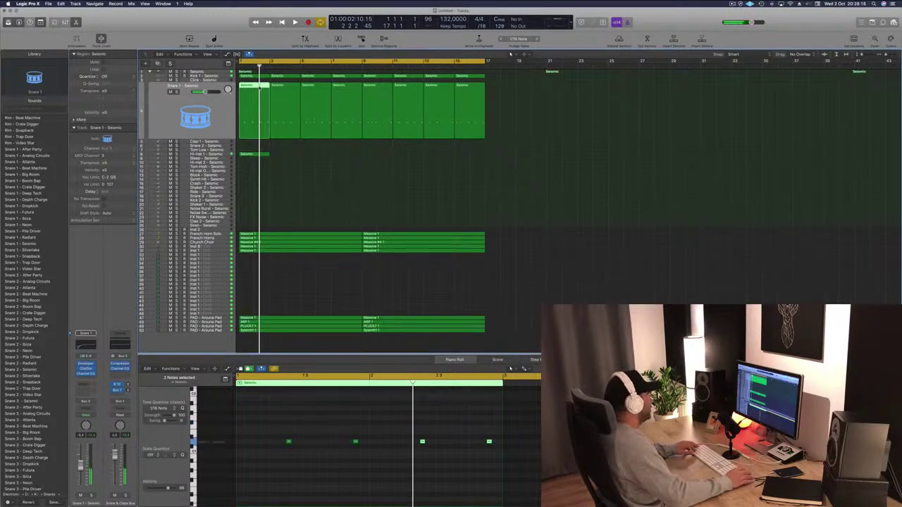
click(266, 421)
drag(266, 419, 510, 469)
drag(288, 441, 272, 443)
key(space)
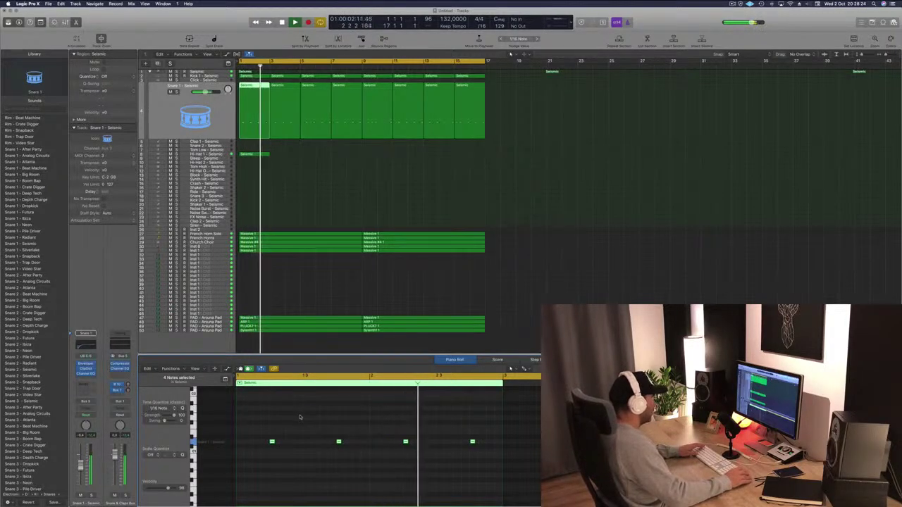
- Delete the seven remaining old Snare 1 regions and copy the edited first region repeatedly to fill the track up to bar 17
click(271, 103)
drag(526, 104, 281, 124)
key(Delete)
drag(254, 94, 285, 95)
drag(343, 101, 316, 95)
drag(402, 98, 251, 92)
key(space)
- Copy the two-bar Hi-Hat 1 region repeatedly along its track up to bar 17
drag(248, 154, 326, 159)
drag(248, 159, 374, 158)
key(space)
- Audition the Hi-Hat 2 sounds through Pile Driver on the Hi-Hat 1 track during playback and load Hi-Hat 2 - Atlanta
click(183, 154)
click(27, 250)
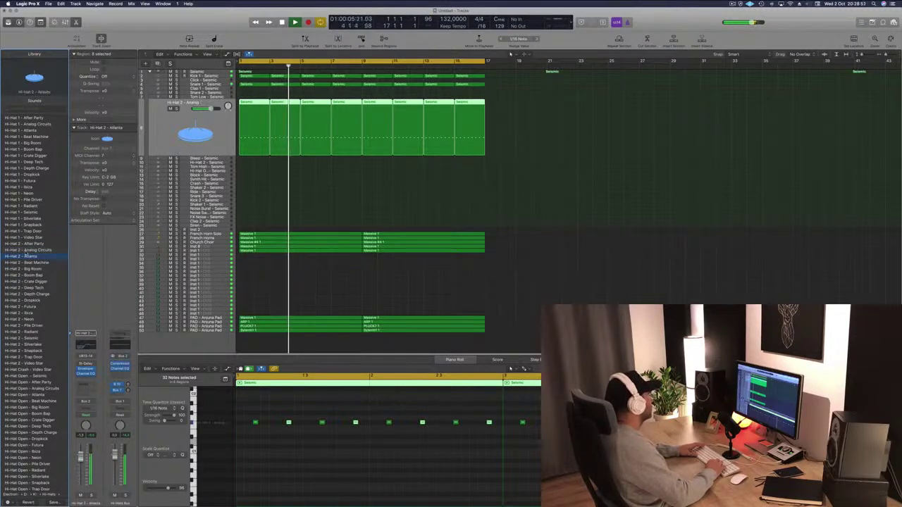
key(Down)
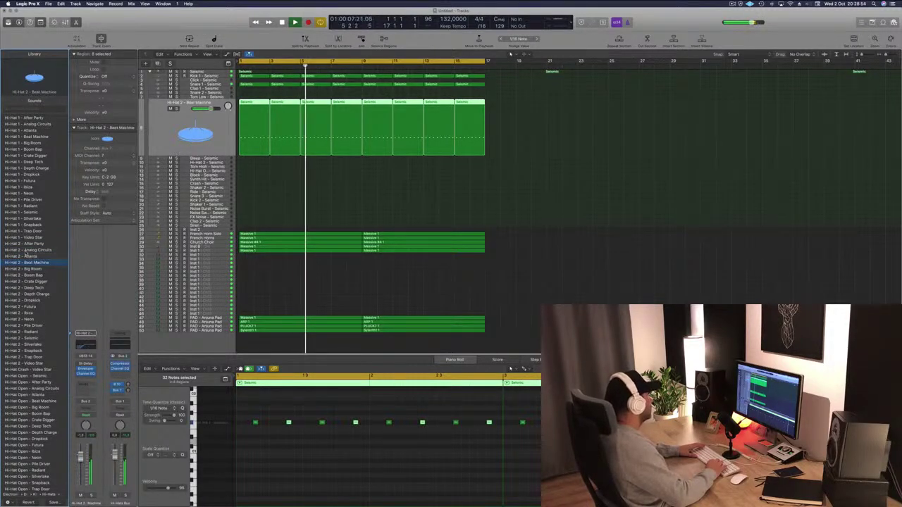
key(Down)
key(Down)
key(Down)
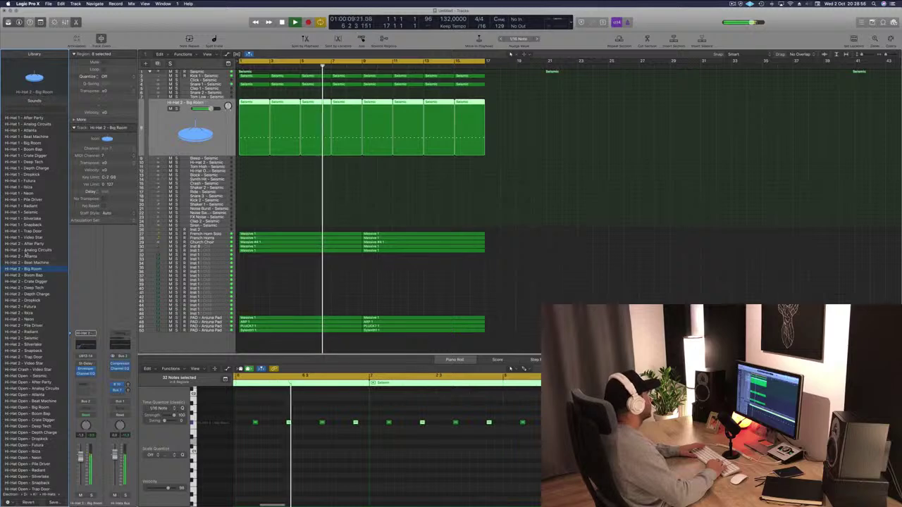
key(Down)
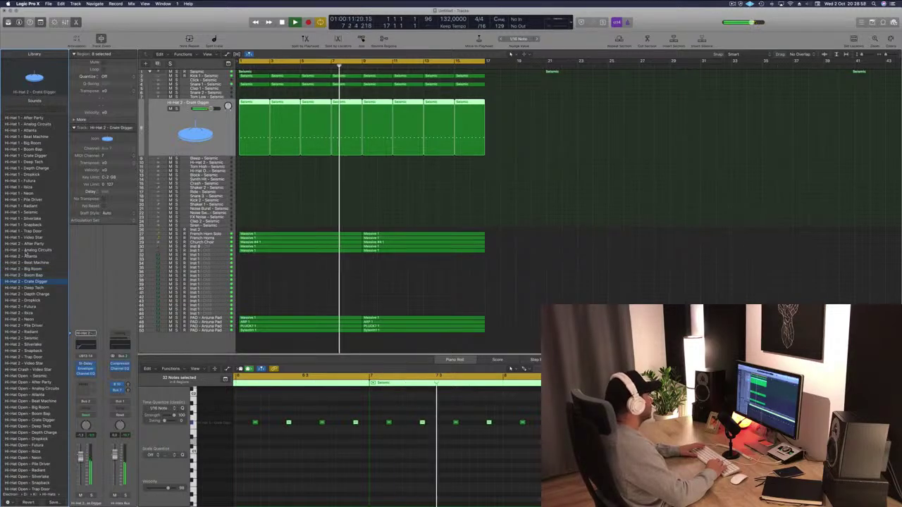
key(Down)
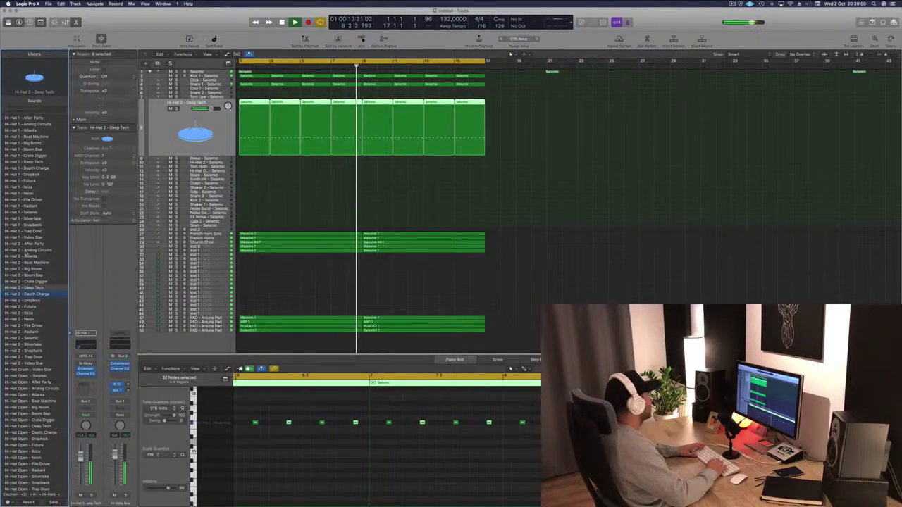
key(Down)
key(Down)
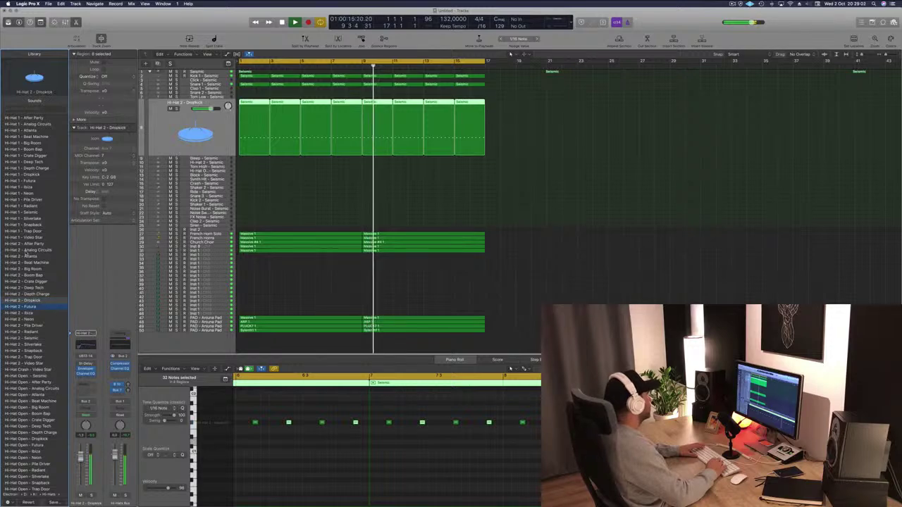
key(Down)
key(Down)
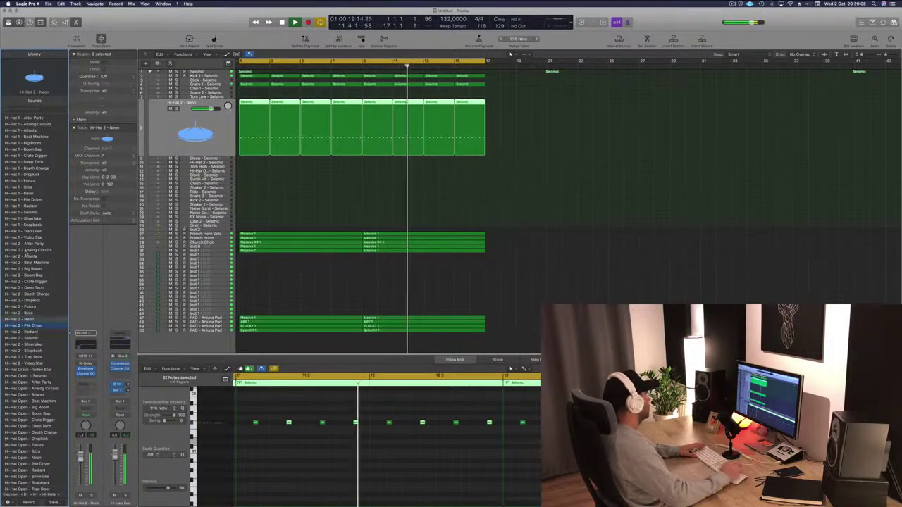
key(Down)
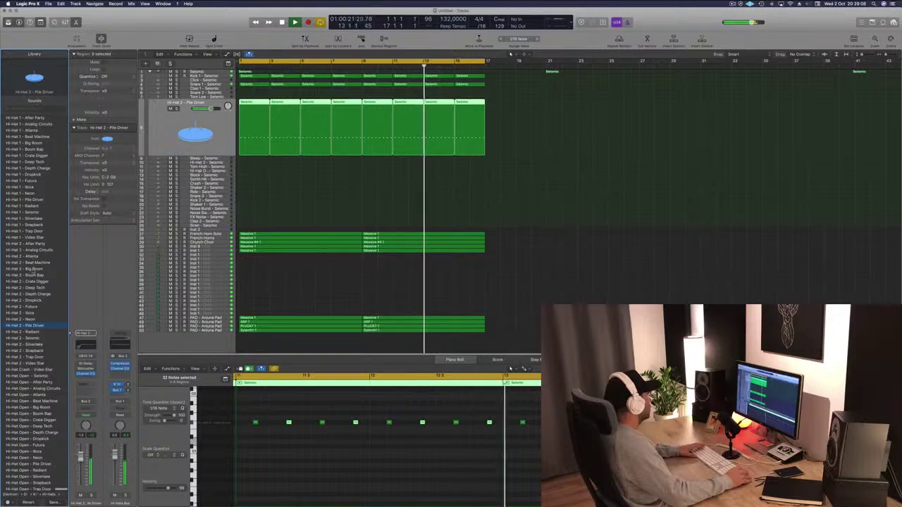
click(32, 250)
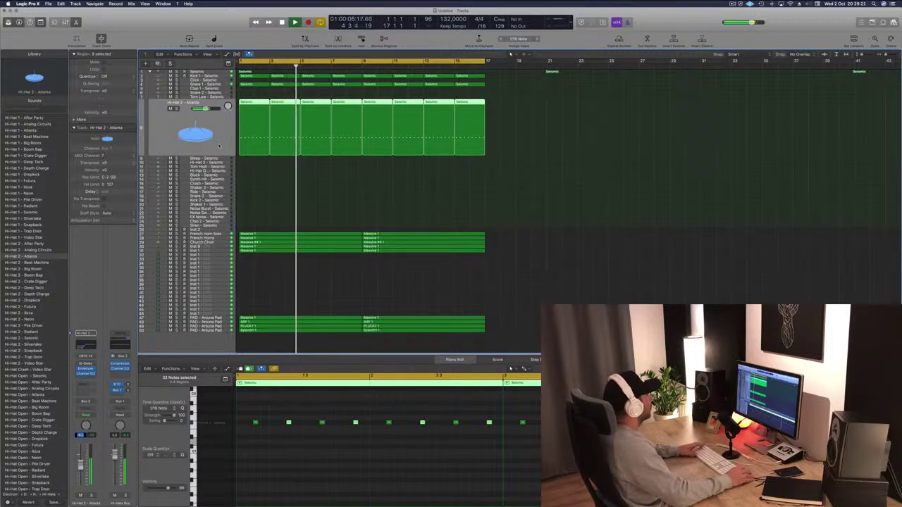
- Copy the first hi-hat region to the Kick 2 track and transpose all its notes up six semitones to the Kick 2 pitch
drag(255, 107, 254, 203)
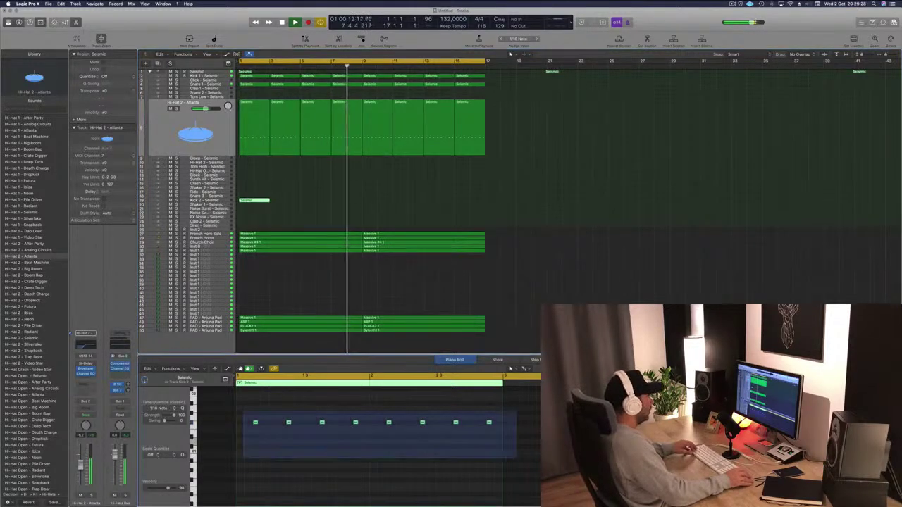
key(alt+Up)
key(alt+Up)
key(alt+Up)
key(alt+Up)
key(alt+Up)
key(alt+Up)
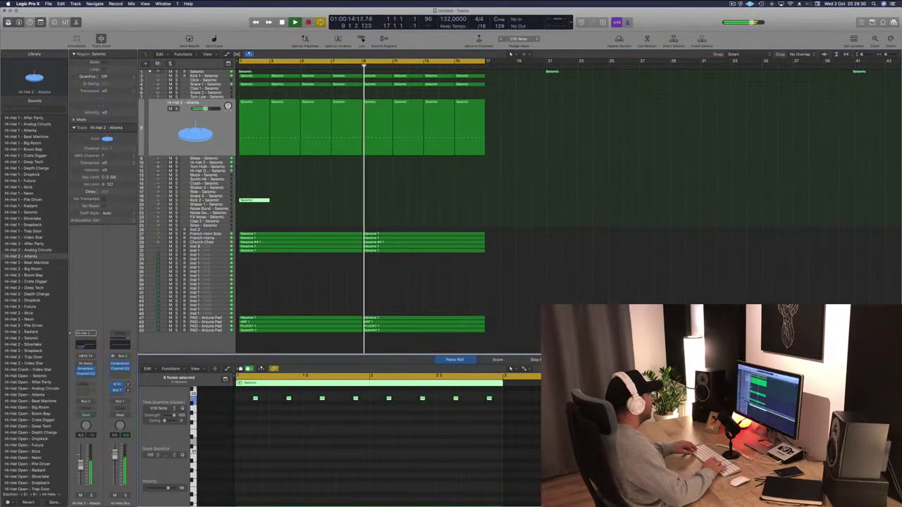
- Listen to the Kick 2 pattern and delete every note in its region except the first one
key(Return)
scroll(316, 443, up, 3)
scroll(316, 444, up, 4)
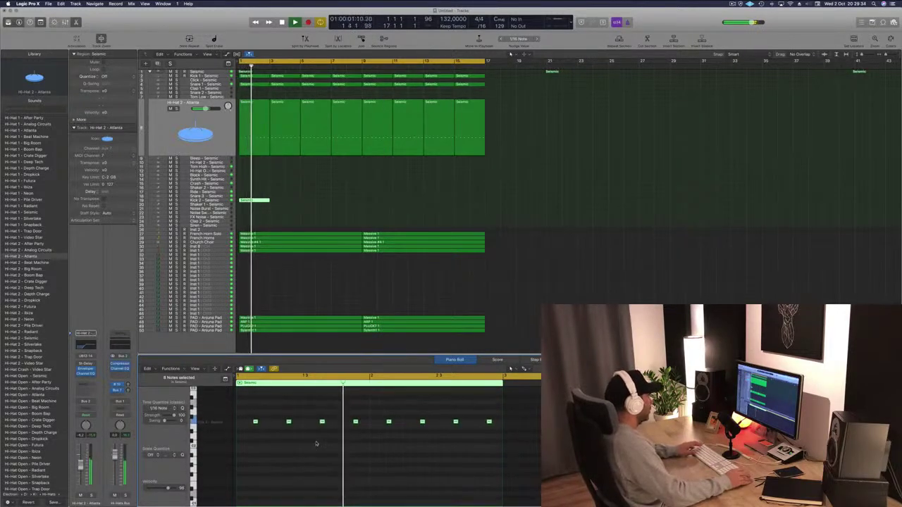
scroll(301, 432, down, 2)
key(space)
drag(278, 425, 481, 456)
key(space)
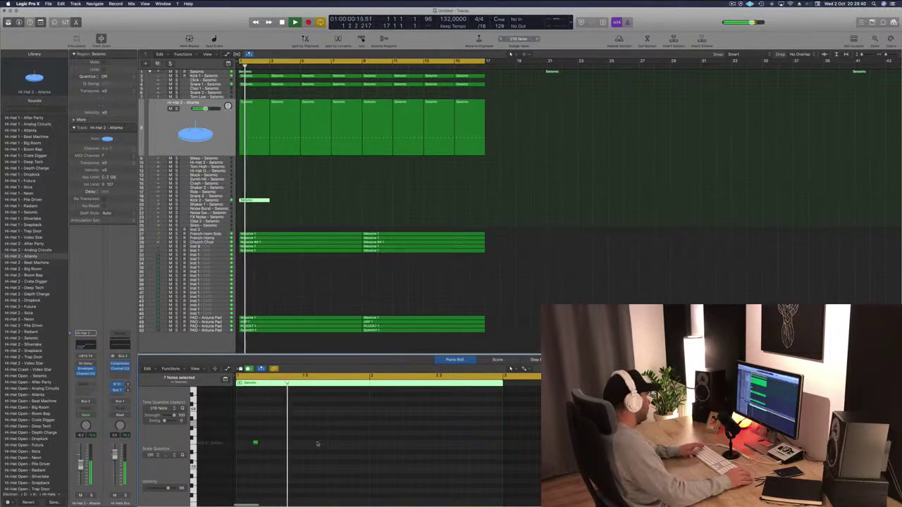
- Add a second Kick 2 note shortly after the first, copy the pair two beats later, and play the pattern
mouse_move(256, 443)
mouse_down()
mouse_move(282, 445)
mouse_move(255, 444)
mouse_up()
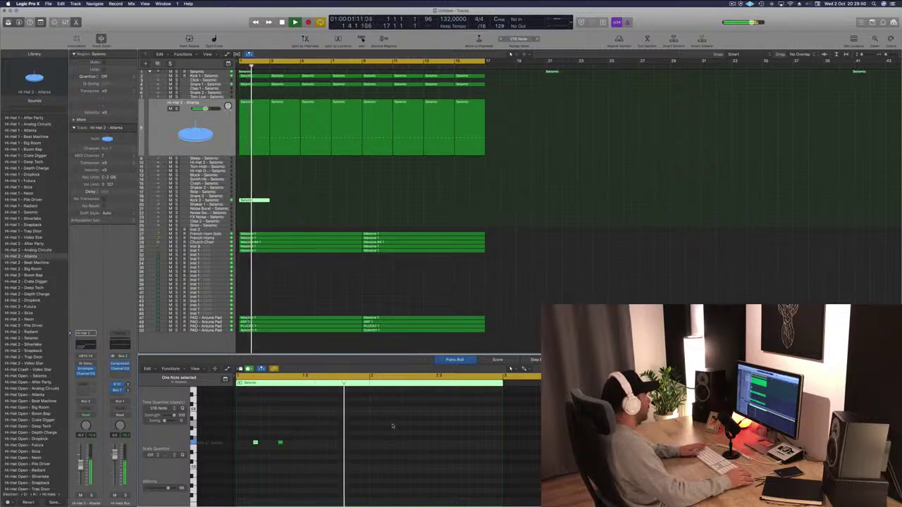
key(space)
drag(333, 424, 303, 448)
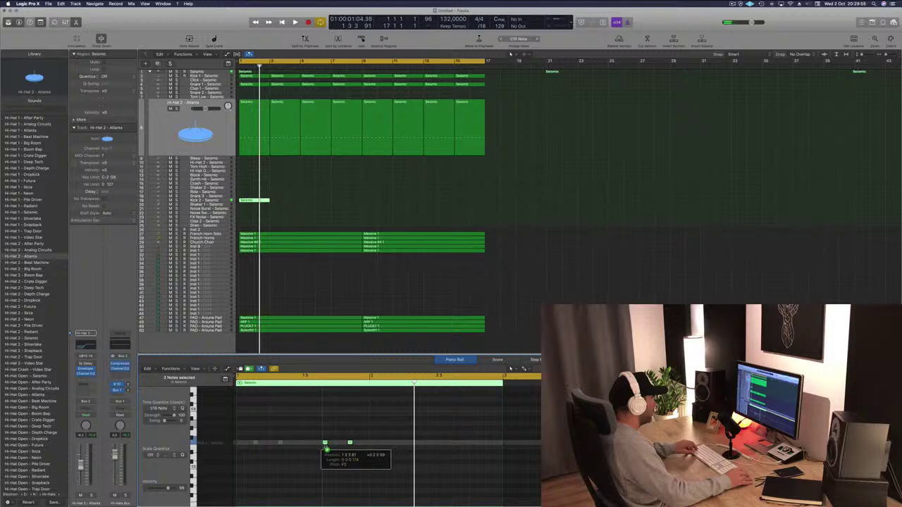
drag(323, 448, 323, 448)
key(space)
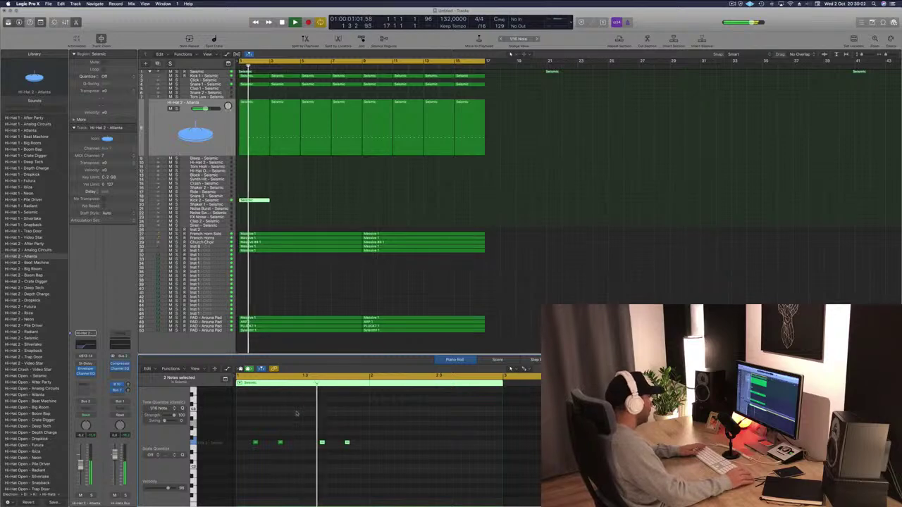
- Delete the second note of the Kick 2 pattern and play it again
key(space)
drag(287, 450, 286, 451)
key(BackSpace)
key(space)
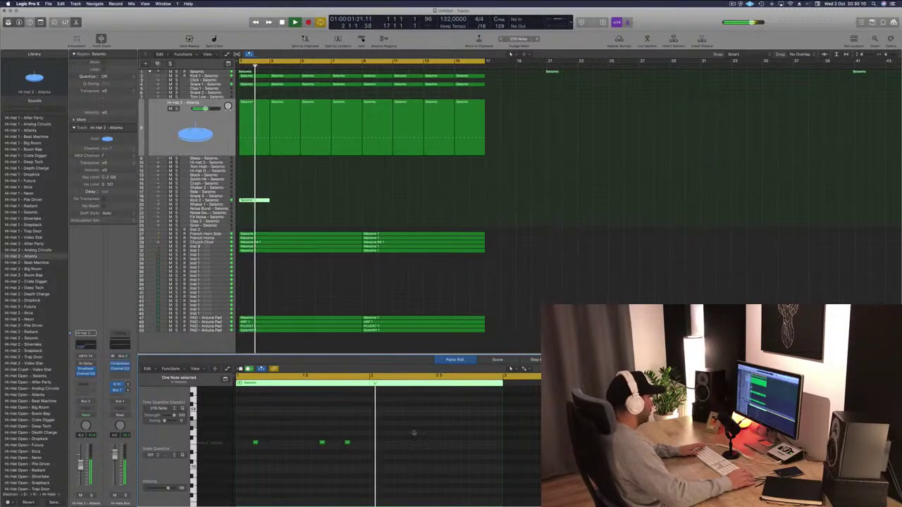
- Copy the three Kick 2 notes one bar later, and repeat the finished two-bar region along the track up to bar 17
drag(355, 444, 377, 443)
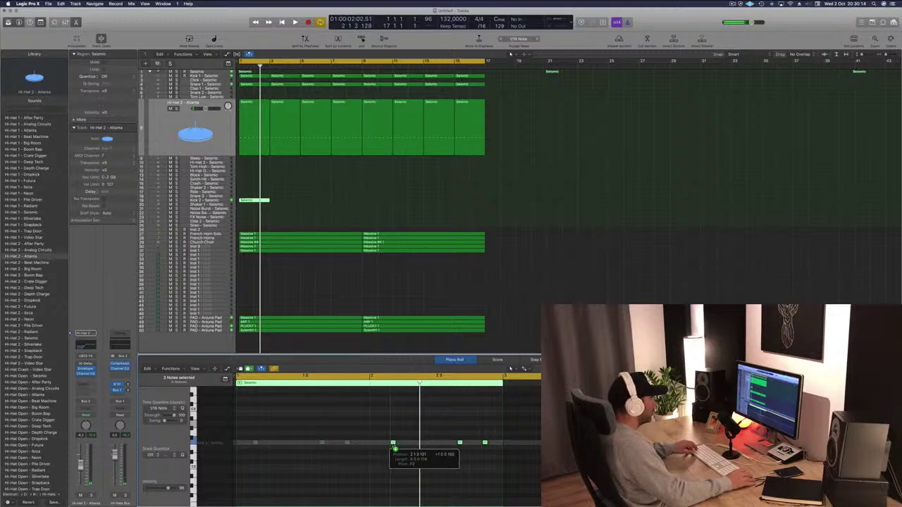
drag(389, 447, 390, 447)
key(space)
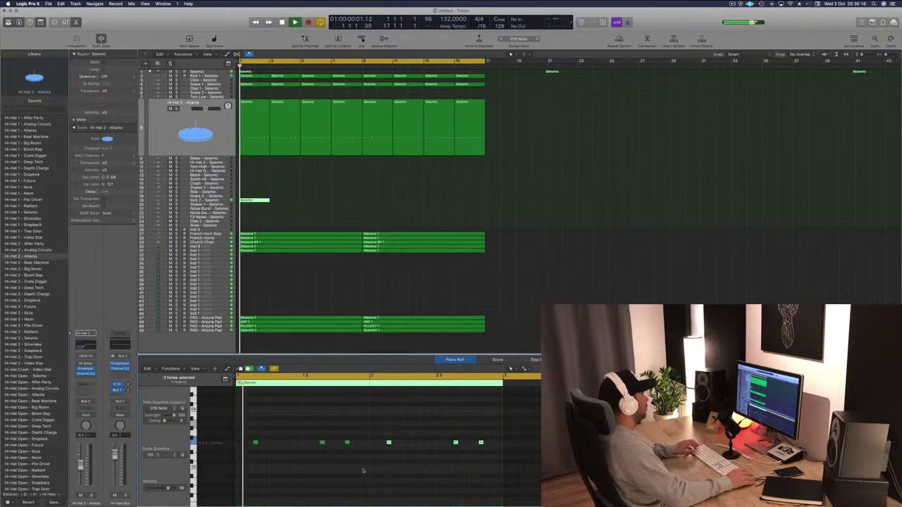
drag(254, 200, 391, 205)
shift+click(260, 202)
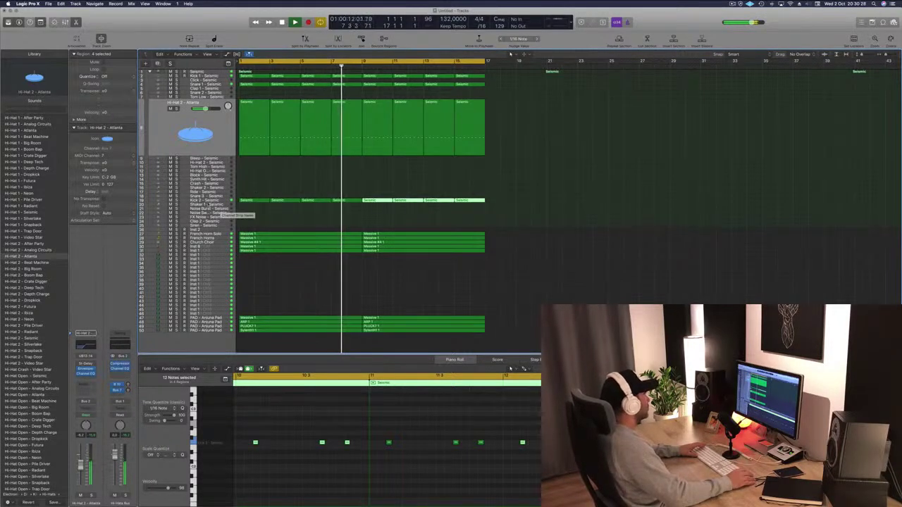
- Copy the first Kick 2 region to the Shaker 1 track and rework its bar 2 notes, putting two an eighth note apart from the bar's start
click(253, 203)
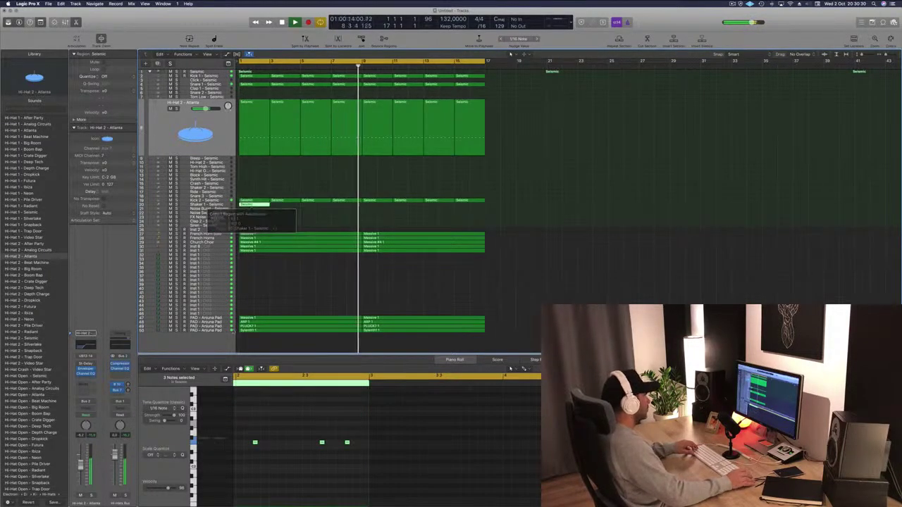
drag(250, 423, 360, 465)
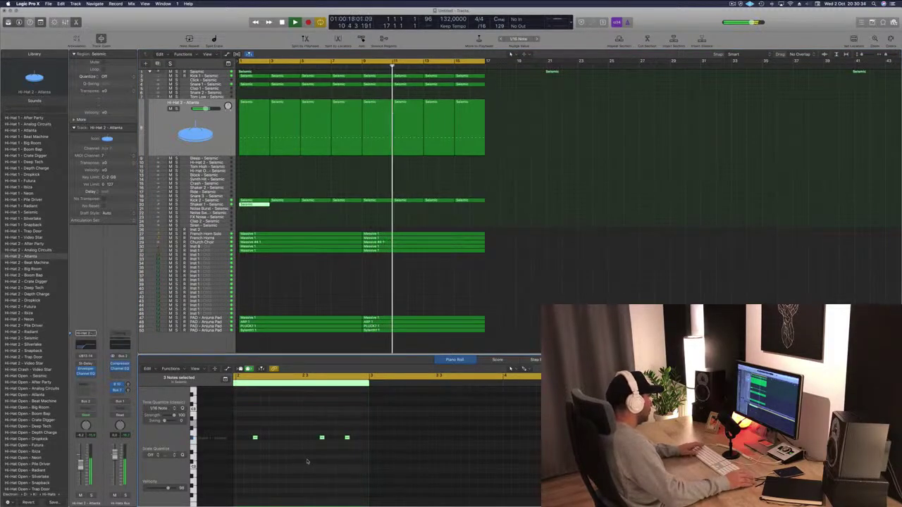
drag(255, 438, 238, 438)
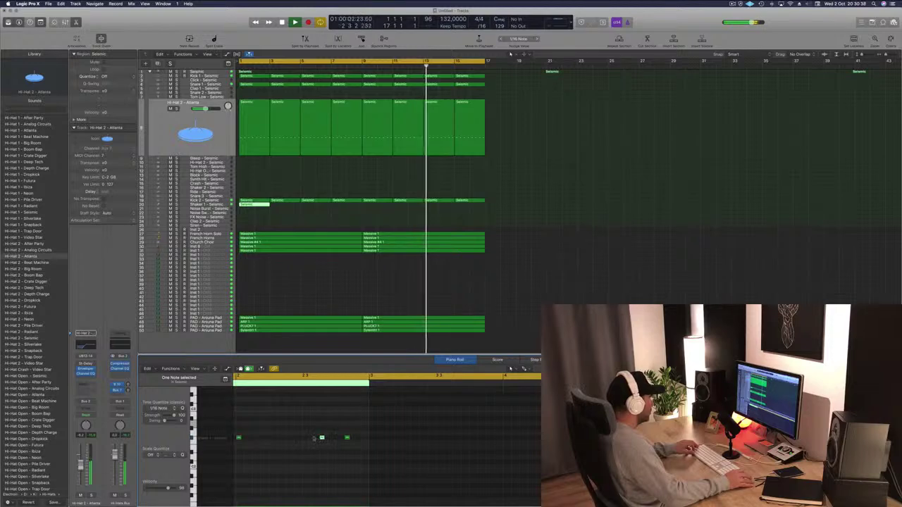
drag(321, 438, 255, 438)
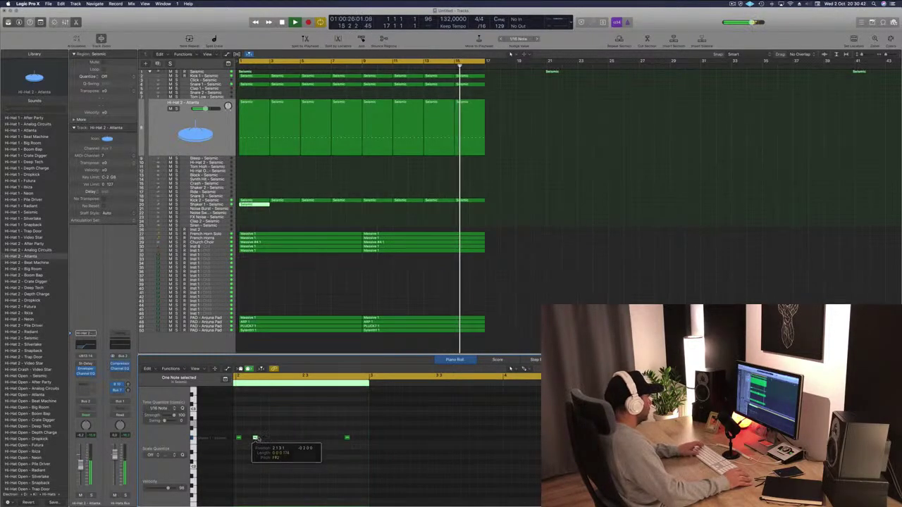
- Play the Shaker 1 region and delete all its notes except the pair at the start of bar 2
click(262, 198)
click(262, 201)
click(254, 205)
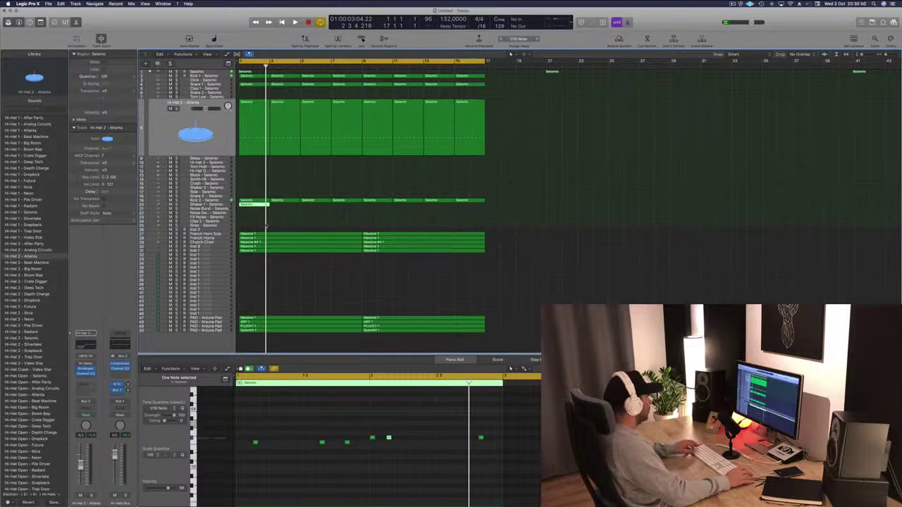
scroll(331, 457, left, 3)
key(space)
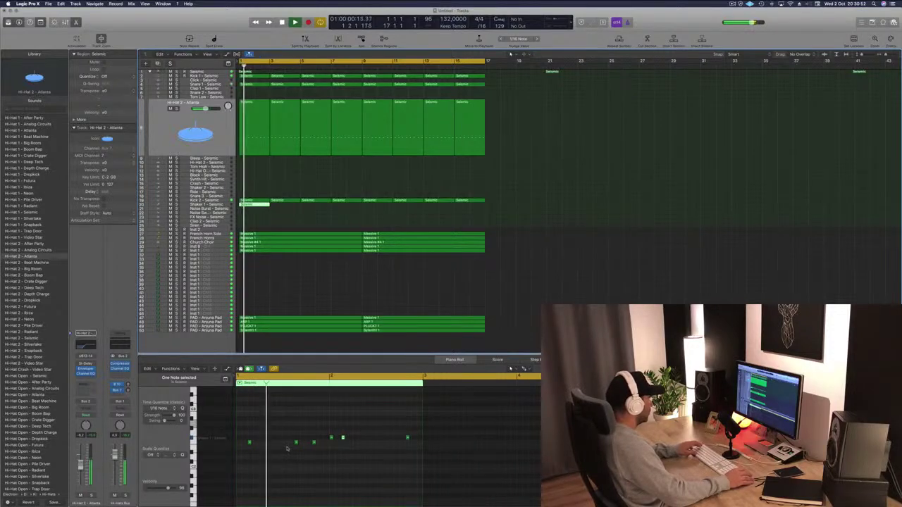
drag(243, 432, 447, 453)
key(Delete)
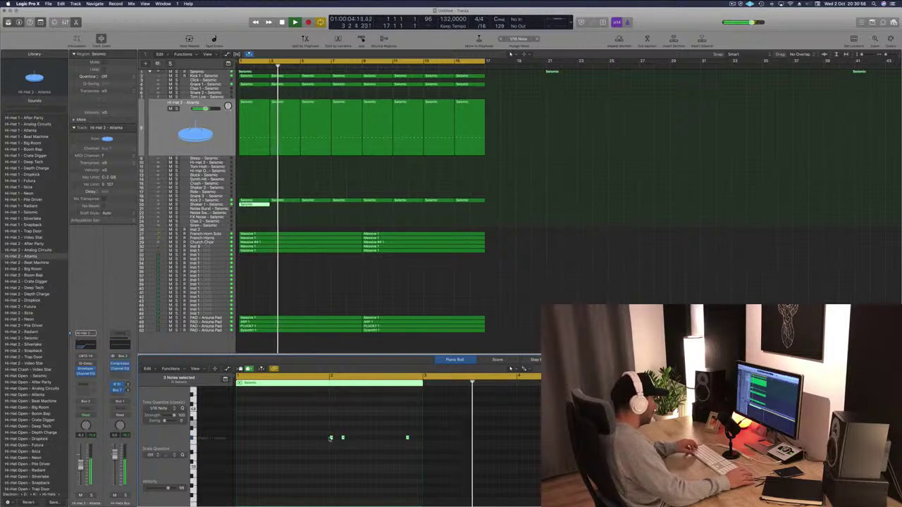
drag(385, 428, 420, 446)
key(Delete)
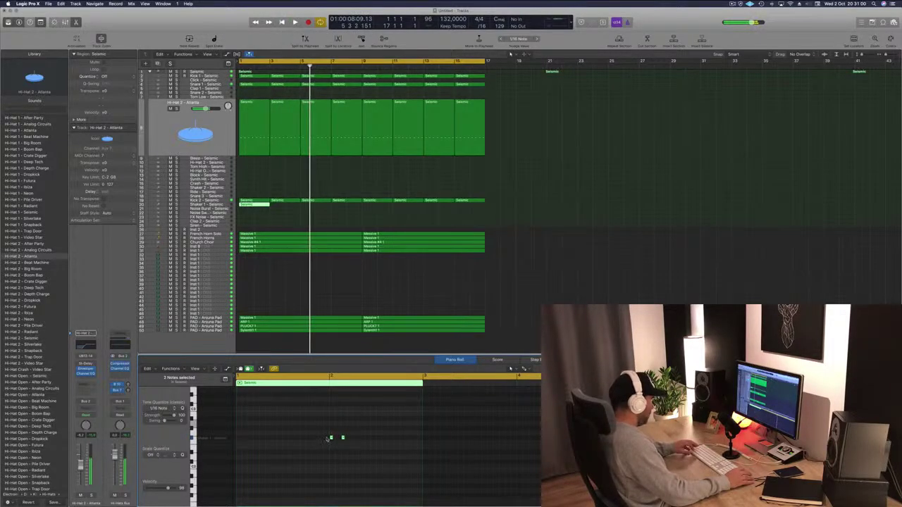
- Copy the shaker notes repeatedly to fill both bars of the region with steady eighth notes, checking the pattern by playing it
drag(331, 438, 257, 442)
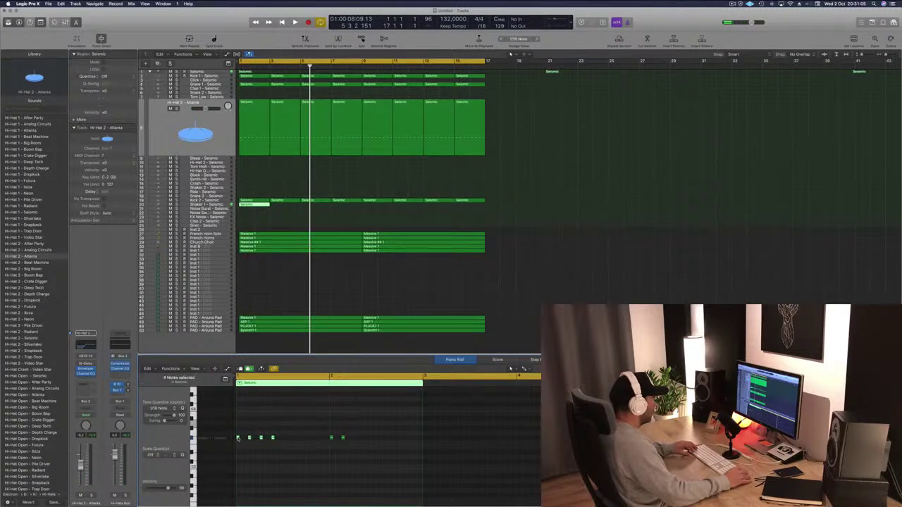
drag(251, 439, 285, 443)
key(space)
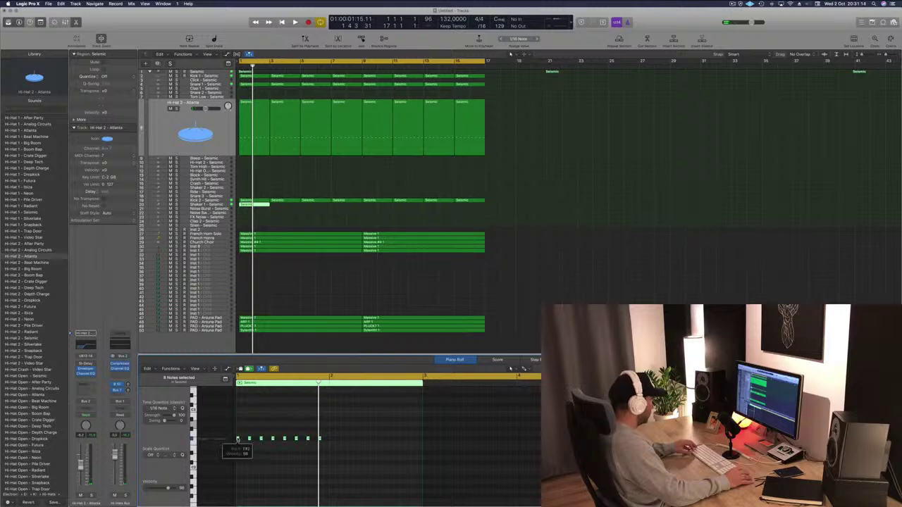
drag(273, 444, 333, 445)
key(space)
- Raise the Shaker 1 track's volume while playing the pattern
click(217, 205)
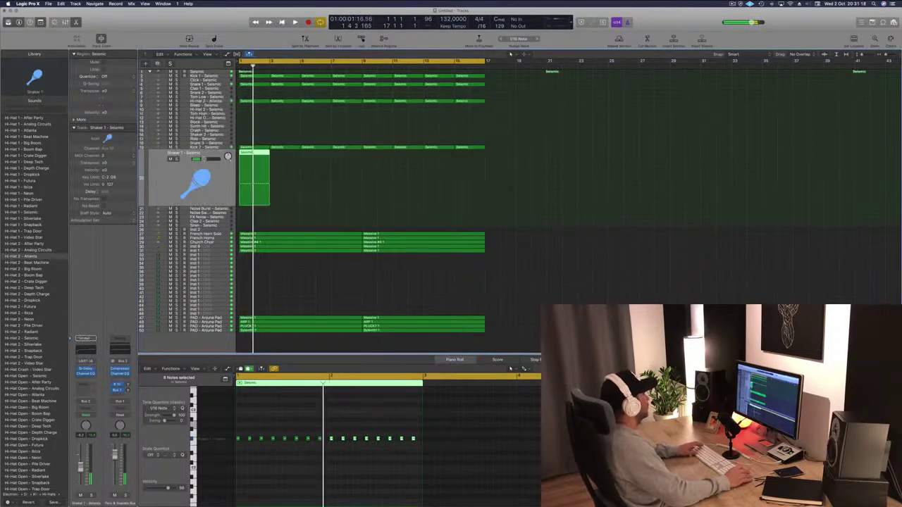
key(space)
key(space)
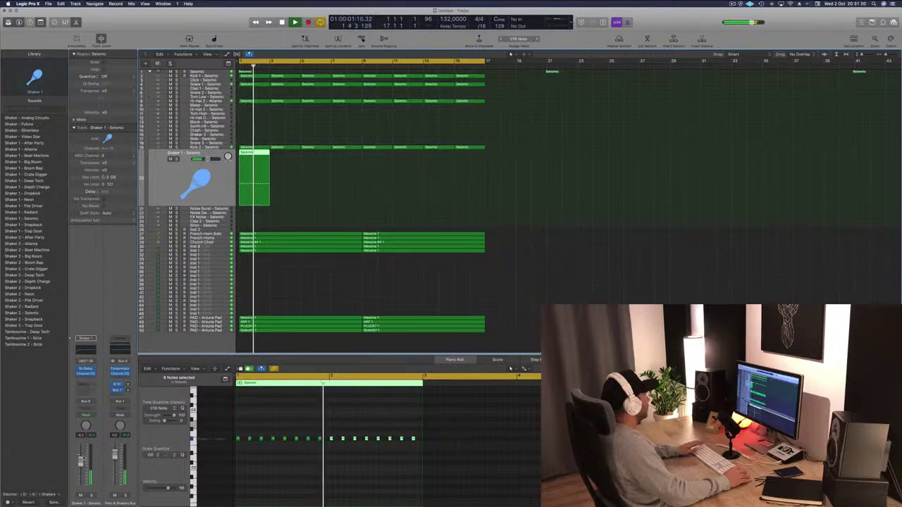
drag(82, 459, 82, 456)
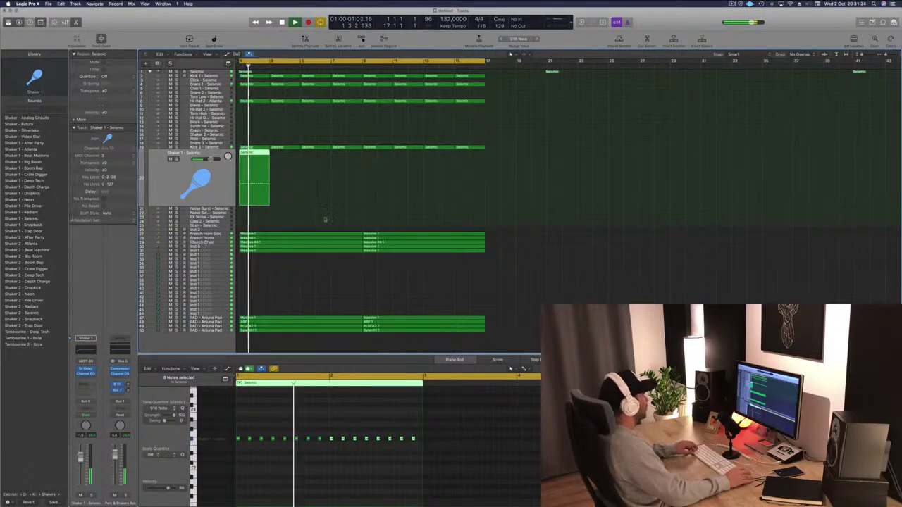
- Repeat the two-bar Shaker 1 region along its track up to bar 17
drag(256, 159, 310, 162)
drag(413, 171, 375, 163)
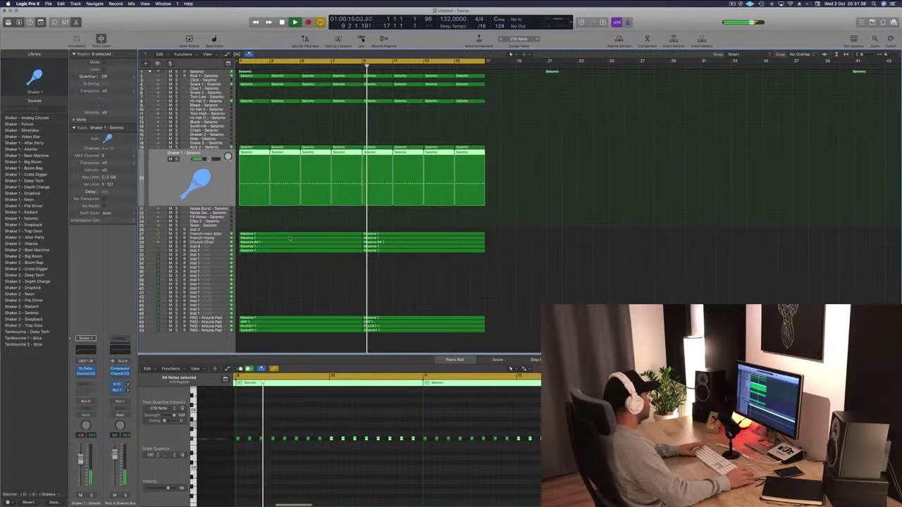
key(space)
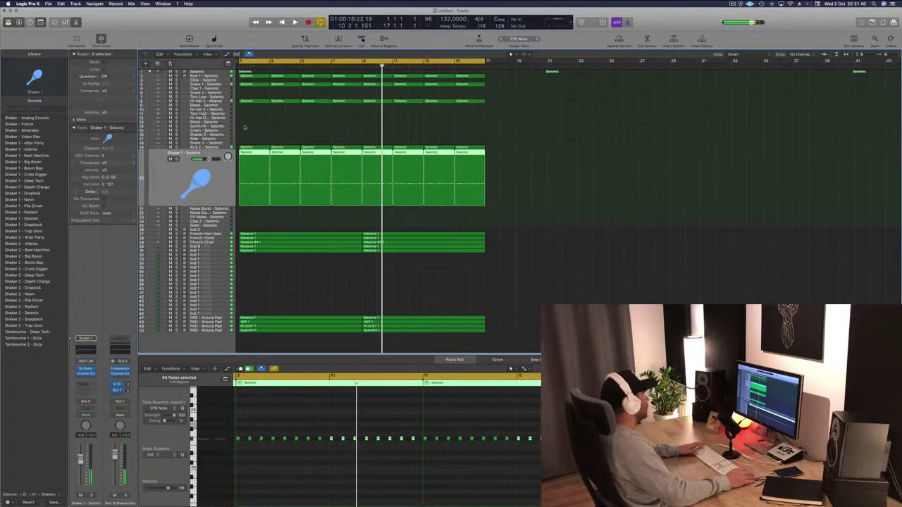
- Copy the first Hi-Hat 2 region to the Hi-Hat Open track and keep only its last note, moved to the open hi-hat's pitch
click(253, 102)
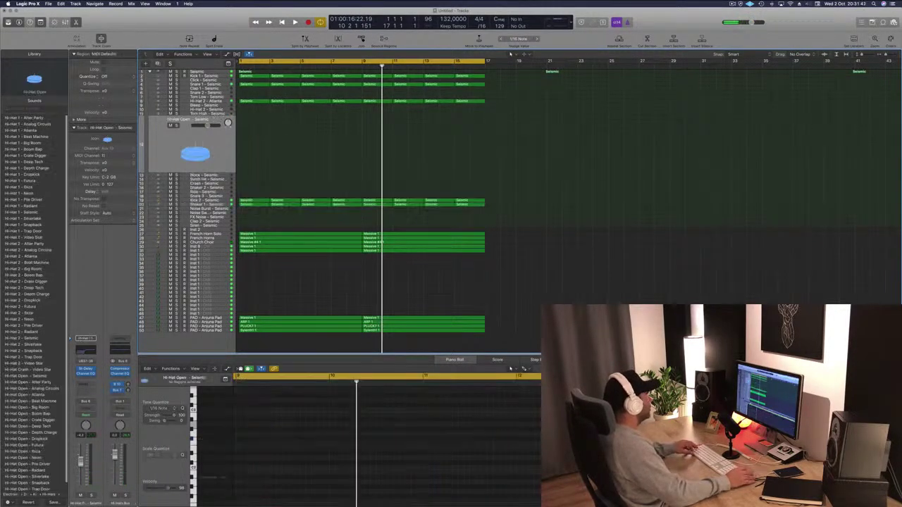
drag(254, 120, 253, 141)
drag(243, 487, 400, 477)
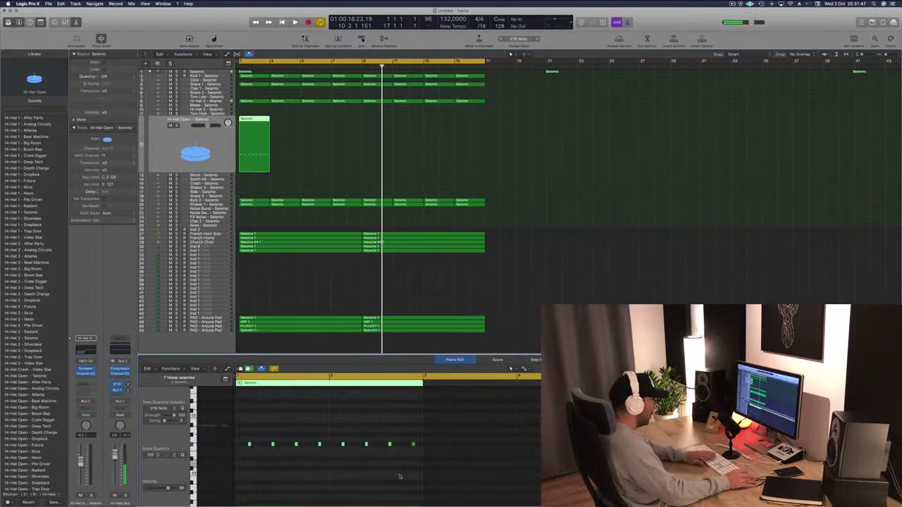
click(420, 443)
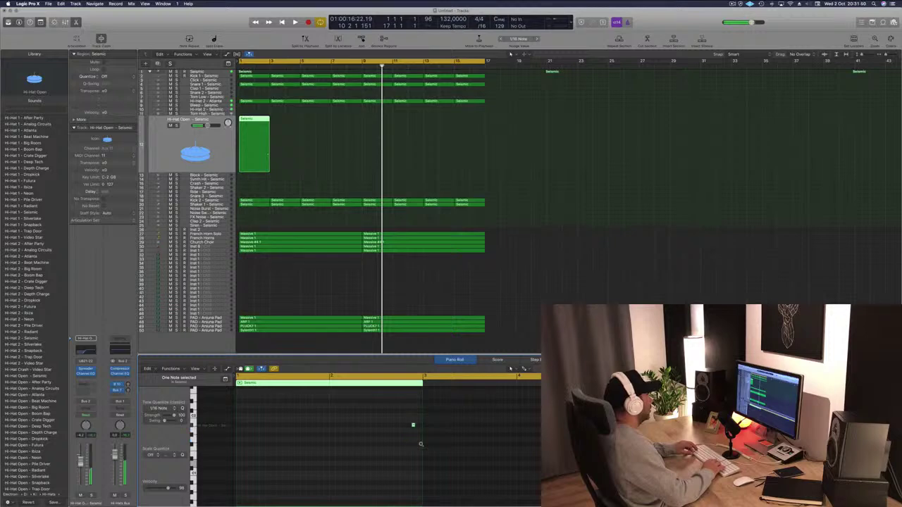
- Play the open hi-hat pattern and repeat its two-bar region along the track up to bar 17
key(space)
drag(254, 124, 279, 124)
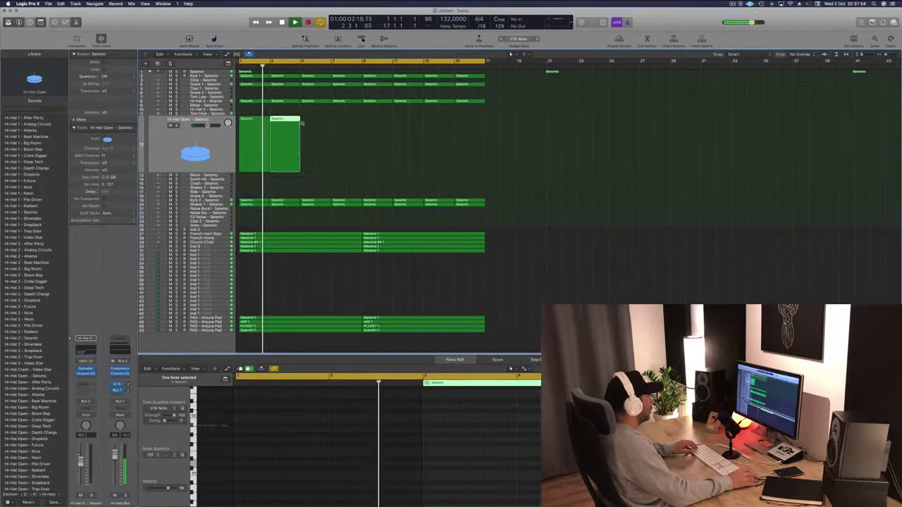
drag(340, 124, 311, 122)
drag(434, 137, 368, 178)
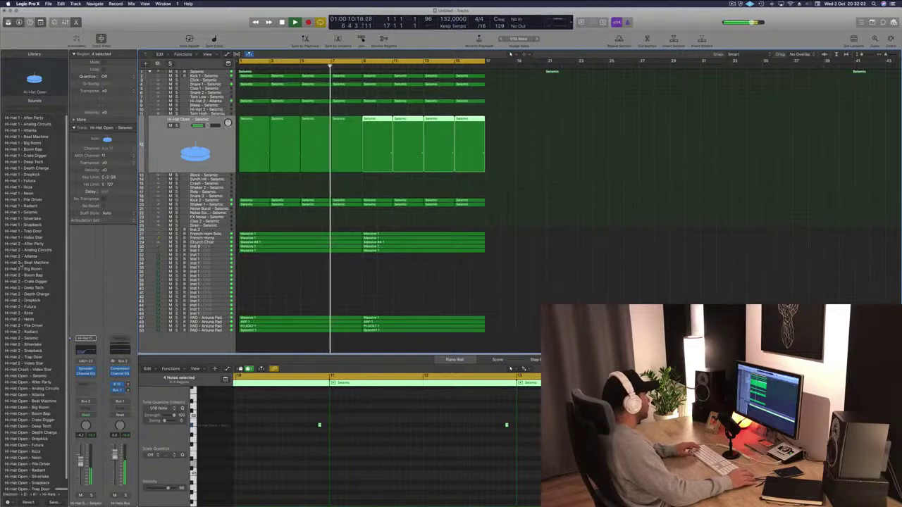
- Try the Hi-Hat 1 - Neon sound and the Hi-Hat Open sounds from Futura to Radiant on the open hi-hat track
click(21, 192)
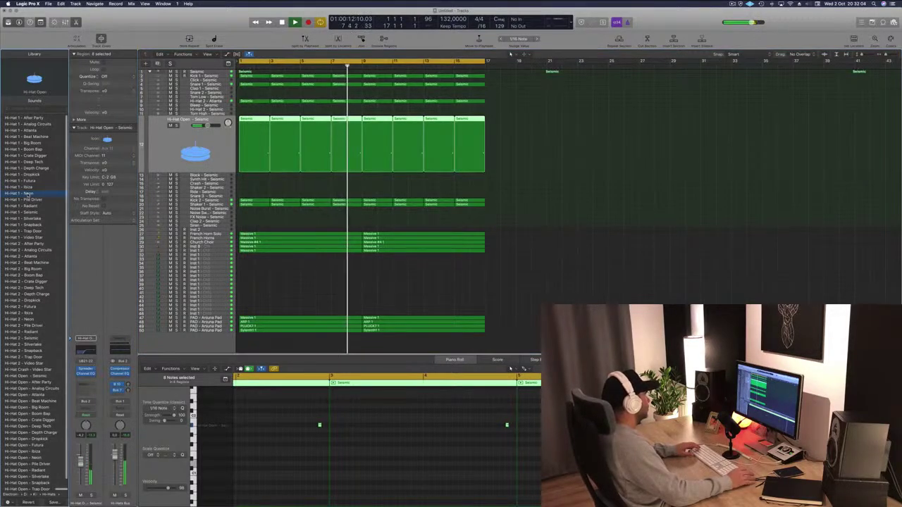
scroll(28, 444, down, 1)
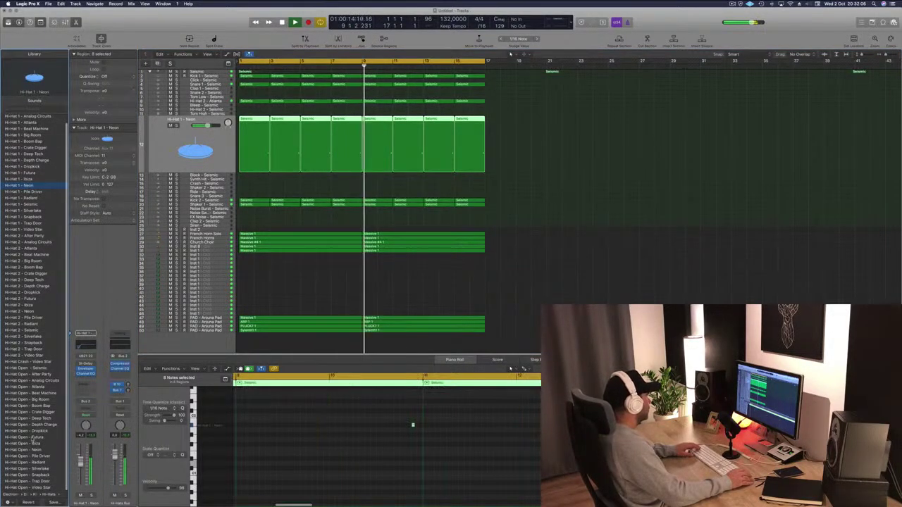
click(32, 439)
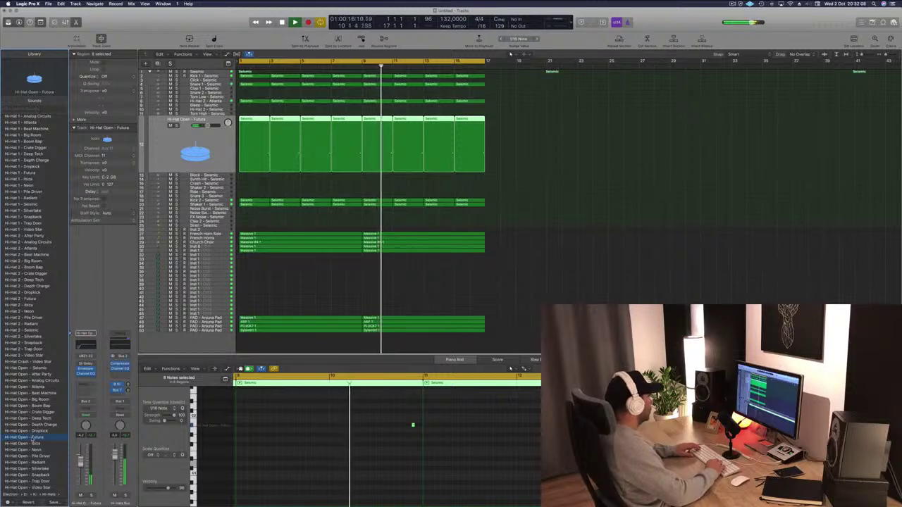
key(Down)
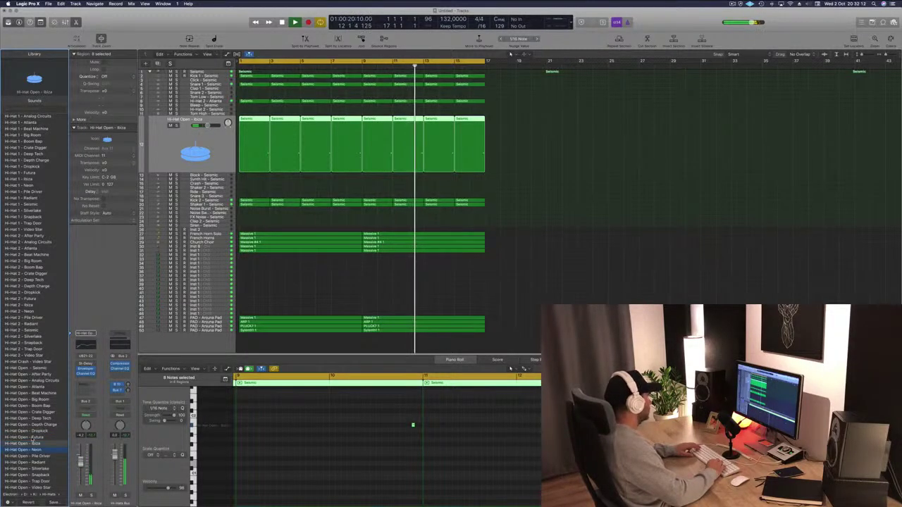
key(Down)
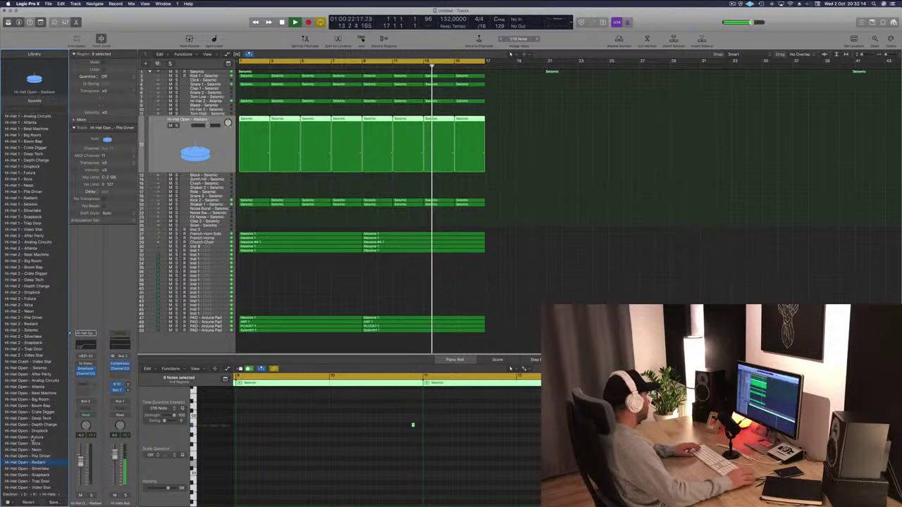
- Audition the Hi-Hat Open sounds from After Party onward and choose Hi-Hat Open - Depth Charge for the track
click(29, 369)
click(30, 374)
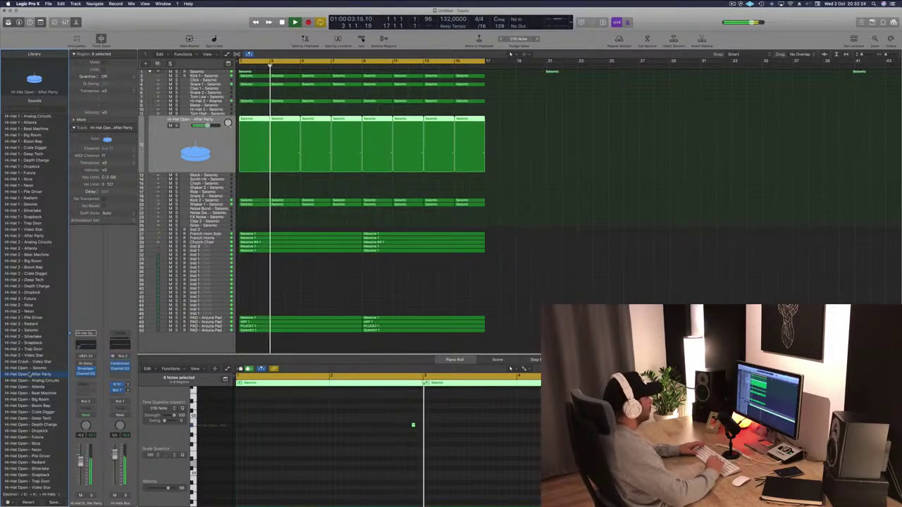
key(Down)
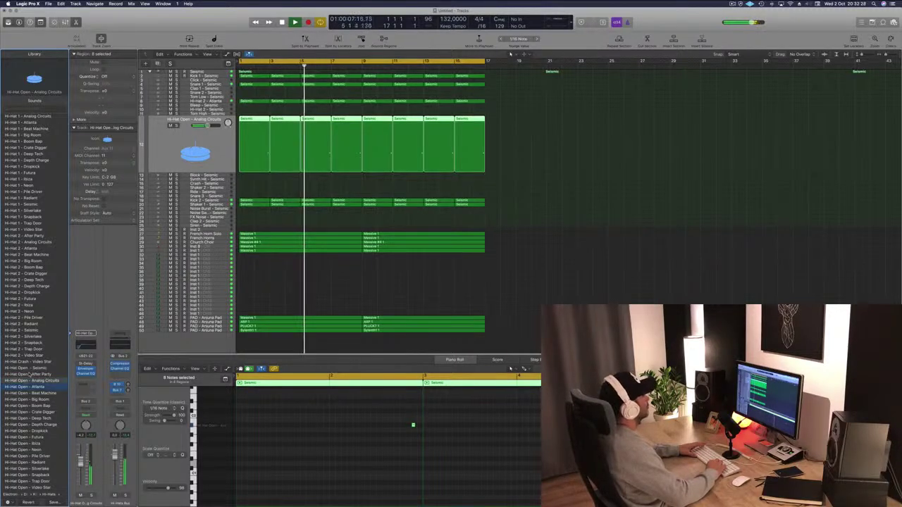
key(Down)
key(Down)
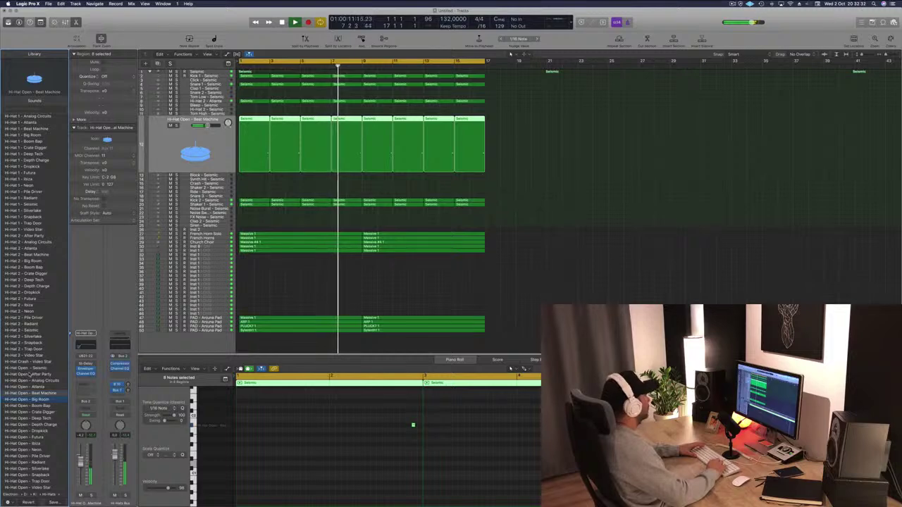
key(Down)
key(Down)
key(Down)
key(Down)
key(Down)
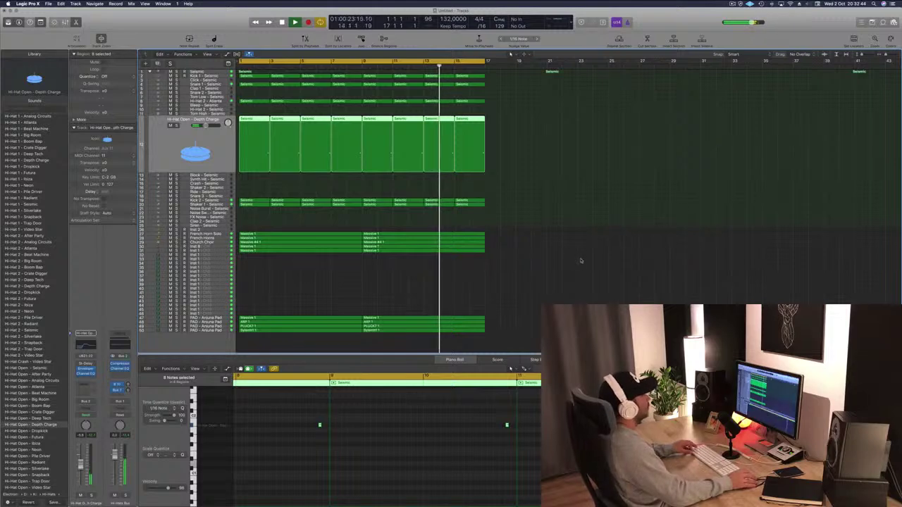
click(545, 203)
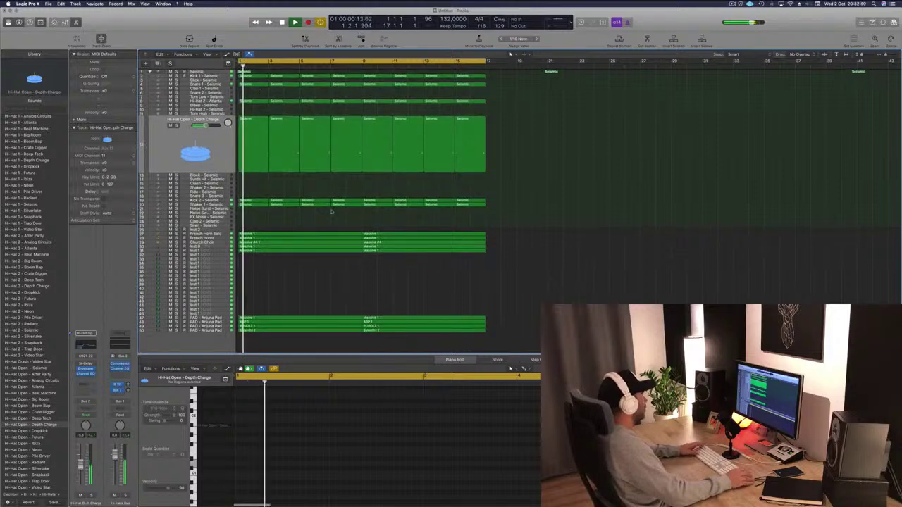
- Listen to the arrangement from the start while checking the French Horn Solo and first PAD - Anjuna Pad tracks
click(219, 234)
key(space)
scroll(228, 288, down, 1)
scroll(228, 288, up, 1)
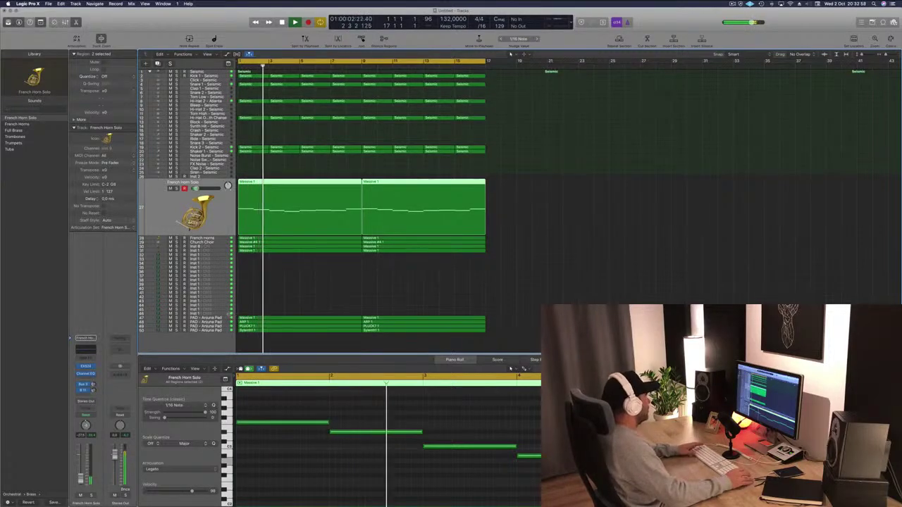
click(223, 317)
key(Return)
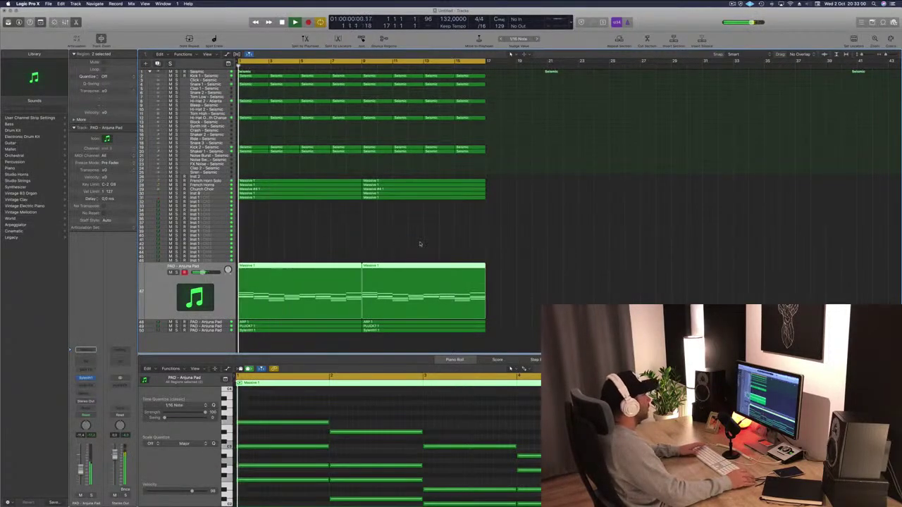
key(space)
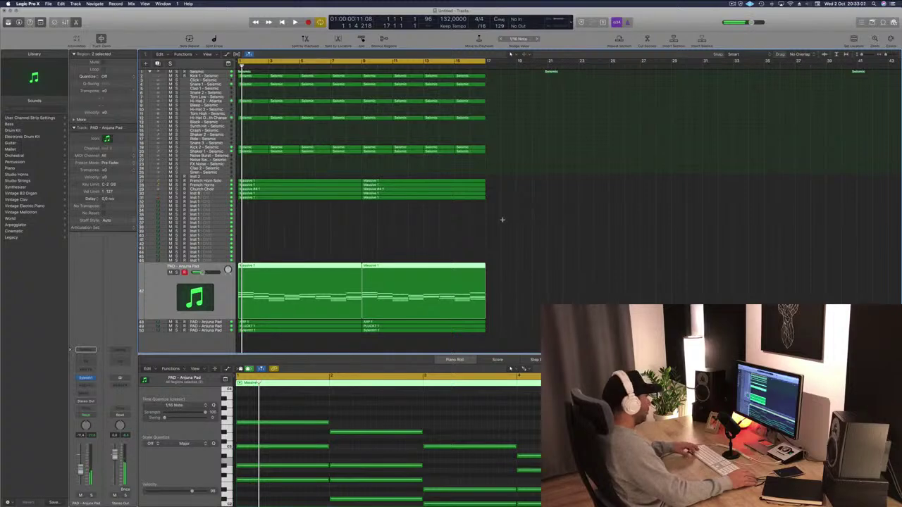
key(super+a)
right_click(249, 75)
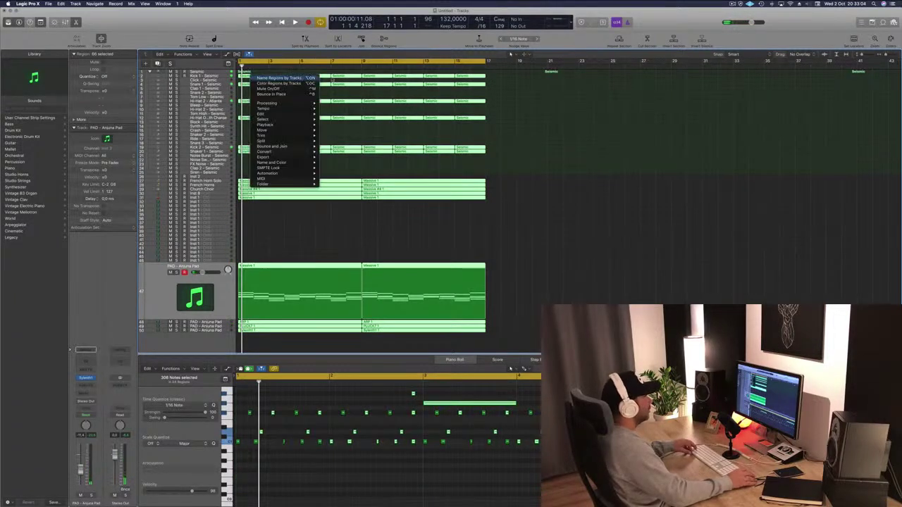
click(563, 102)
click(563, 102)
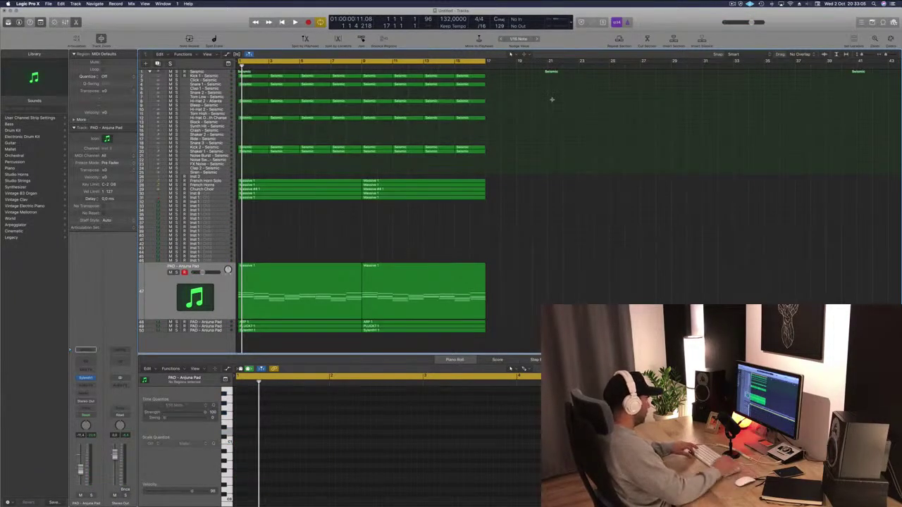
- Repeat all regions of the 16-bar arrangement until every track is filled up to bar 65
key(super+a)
key(super+r)
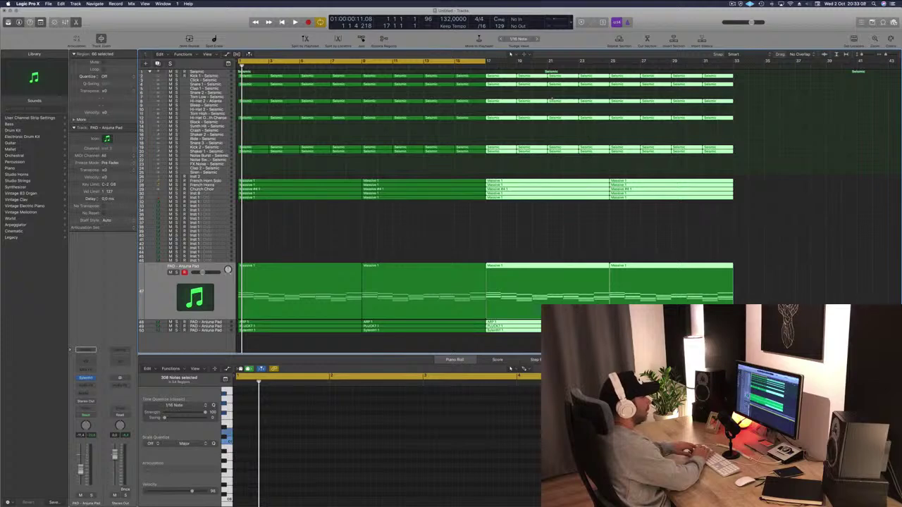
key(super+r)
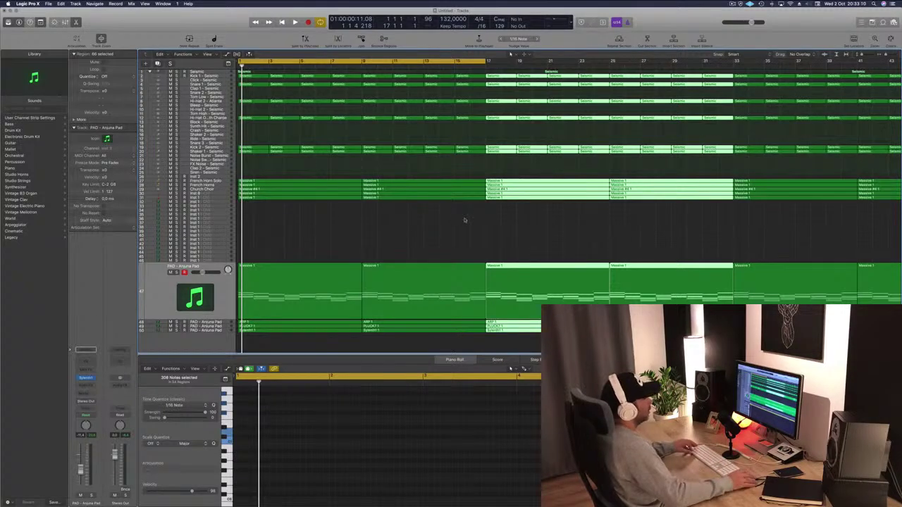
click(450, 227)
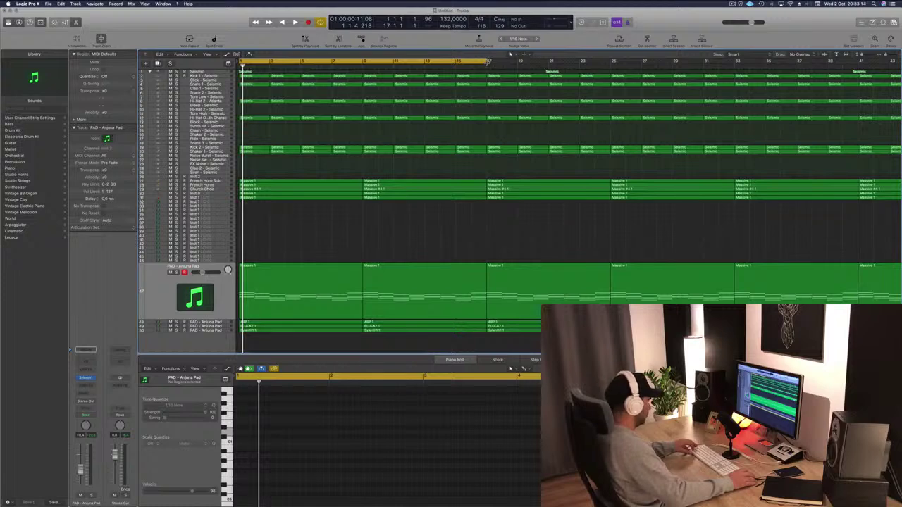
- Extend the cycle range from bar 1 to bar 65 and show the secondary time ruler
key(super+Left)
key(super+Left)
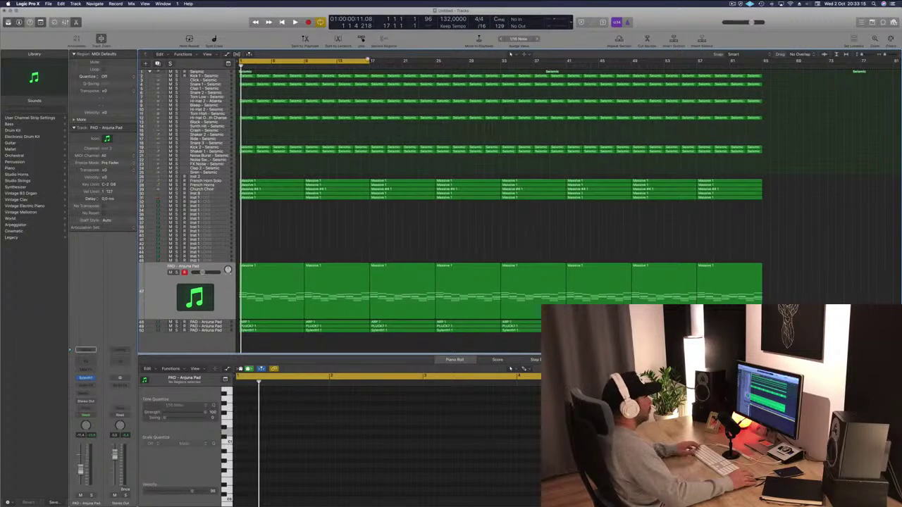
drag(370, 60, 746, 73)
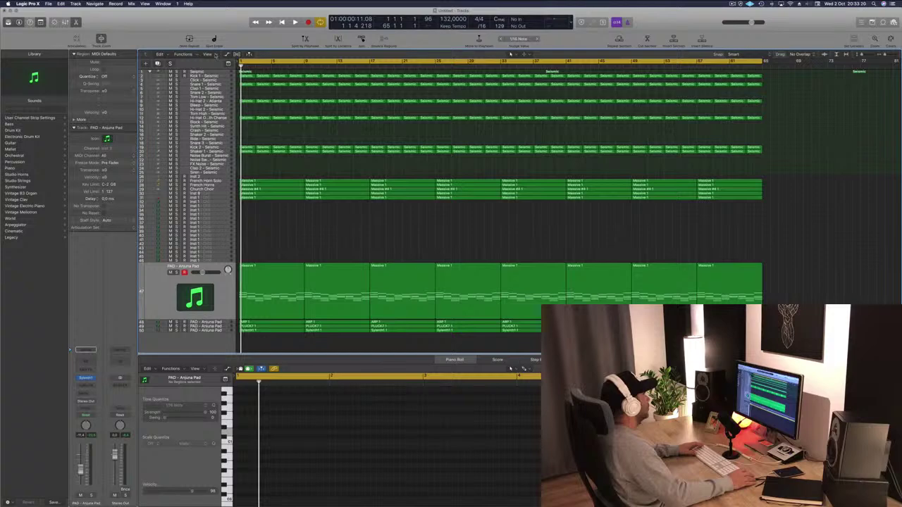
click(216, 54)
click(231, 83)
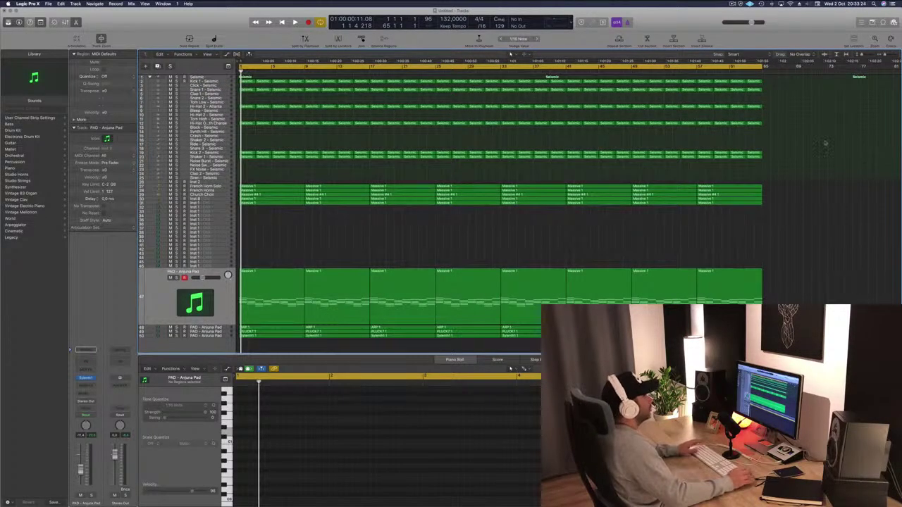
- Listen to the opening of the extended arrangement with the French Horn Solo track selected
key(space)
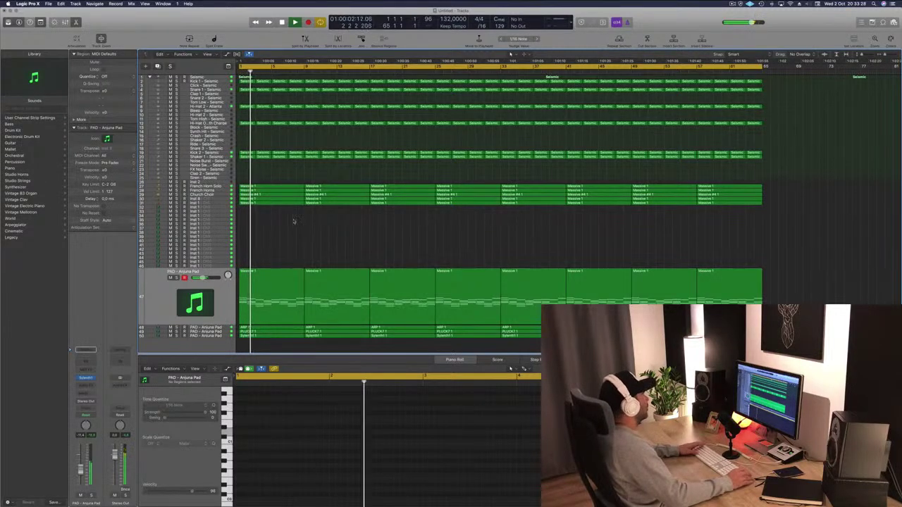
key(space)
click(229, 188)
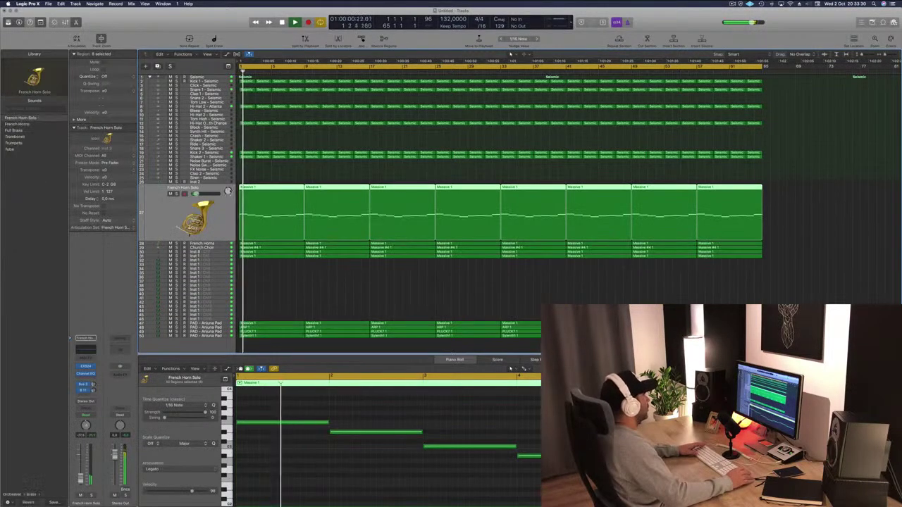
click(261, 275)
key(Return)
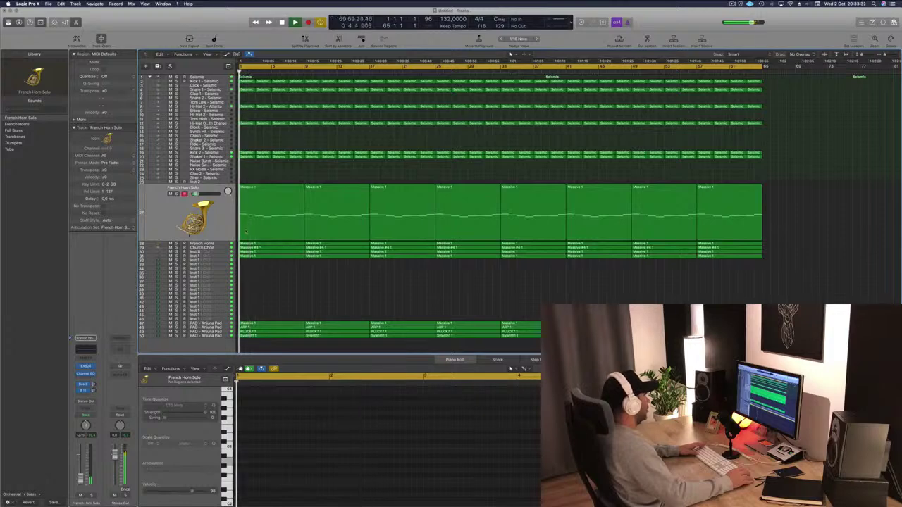
- Delete the first eight-bar regions of the French Horns and Church Choir tracks
click(268, 245)
click(257, 248)
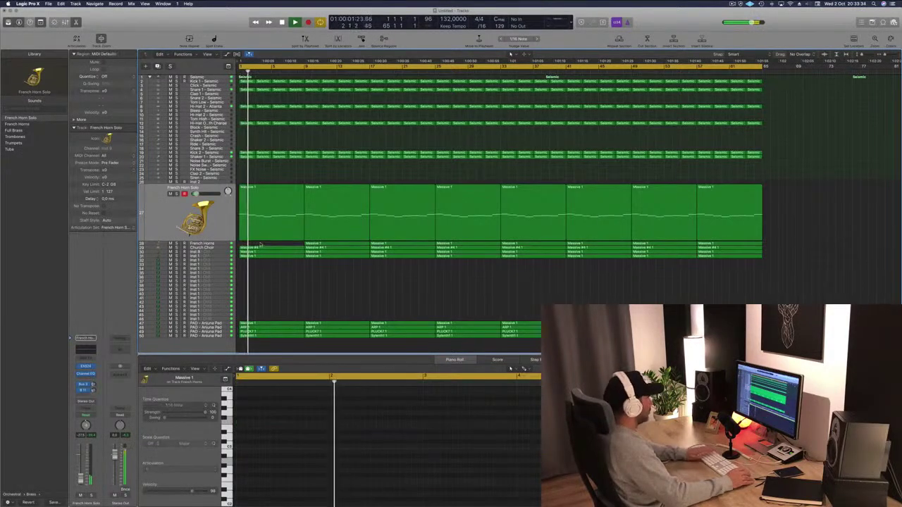
click(257, 248)
key(BackSpace)
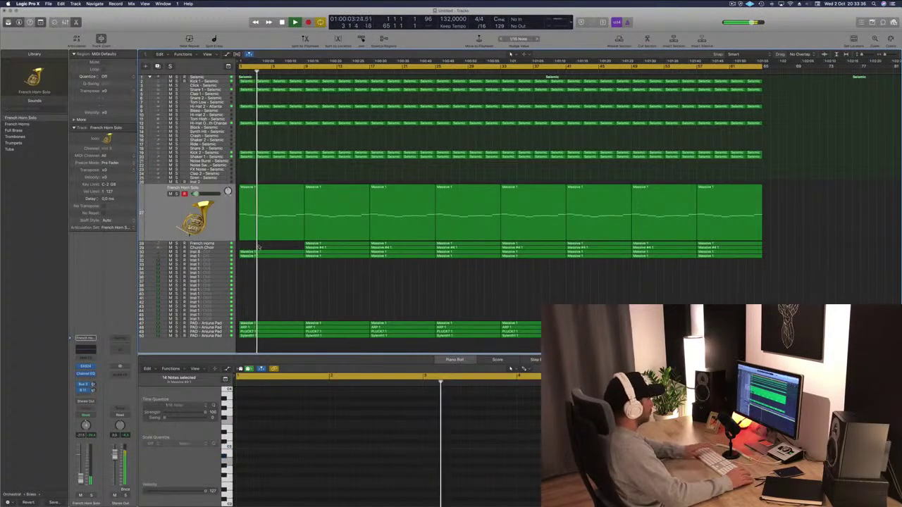
- Listen to the Inst 8 strings track in solo, then in the full mix from the start
key(space)
click(219, 250)
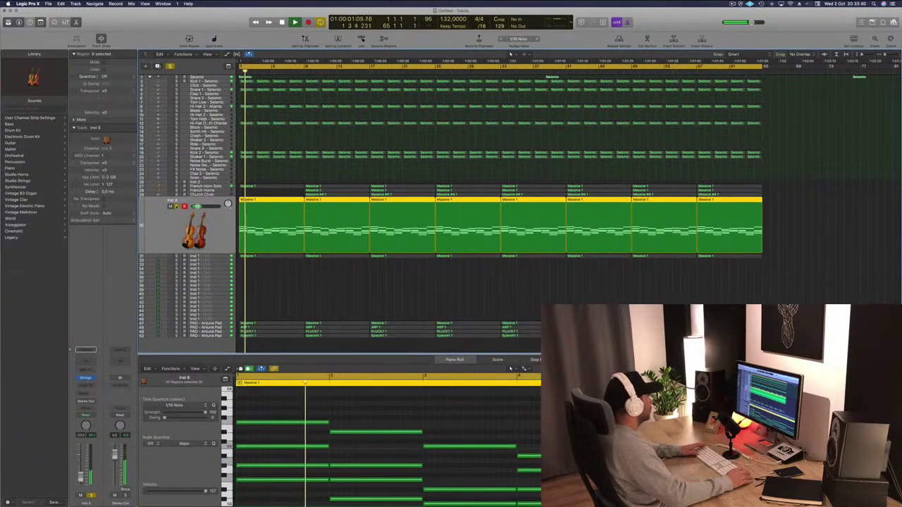
click(176, 206)
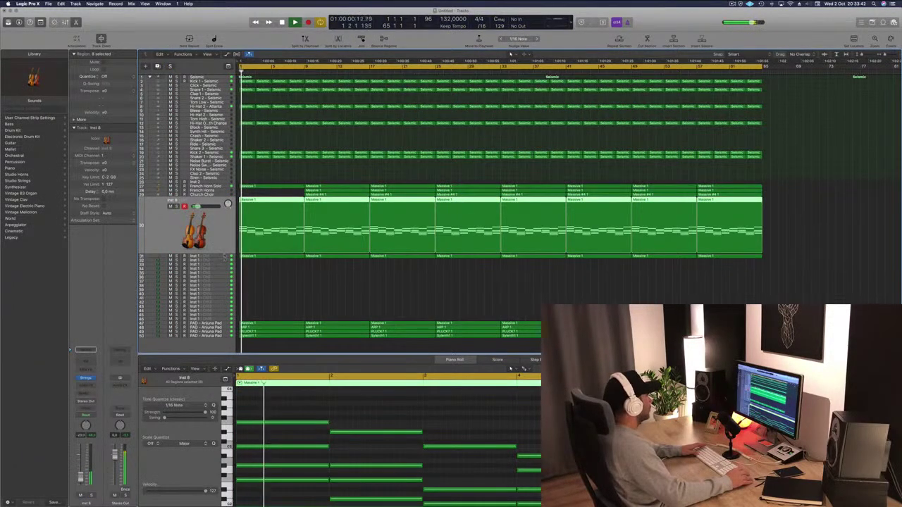
click(224, 256)
click(176, 210)
click(176, 210)
- Add a Channel EQ to the first PAD - Anjuna Pad track and cut its low end with the low-cut band
click(219, 324)
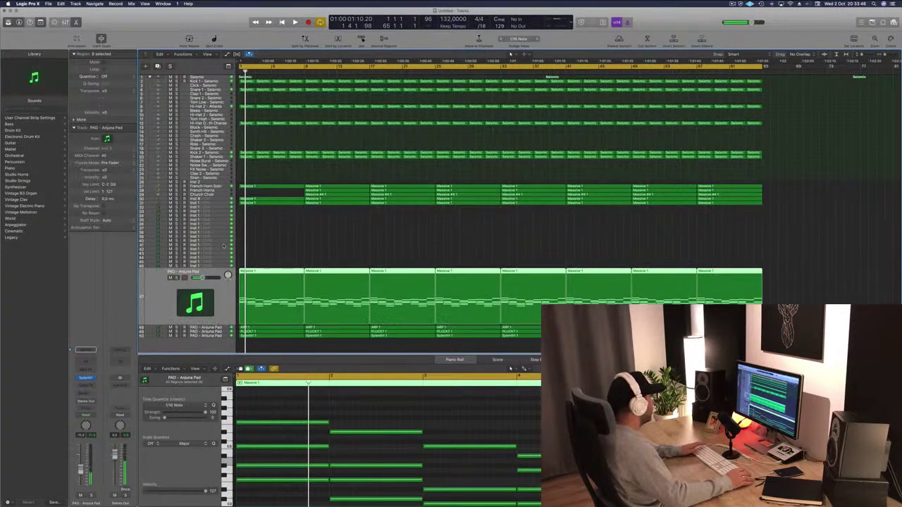
key(Return)
key(space)
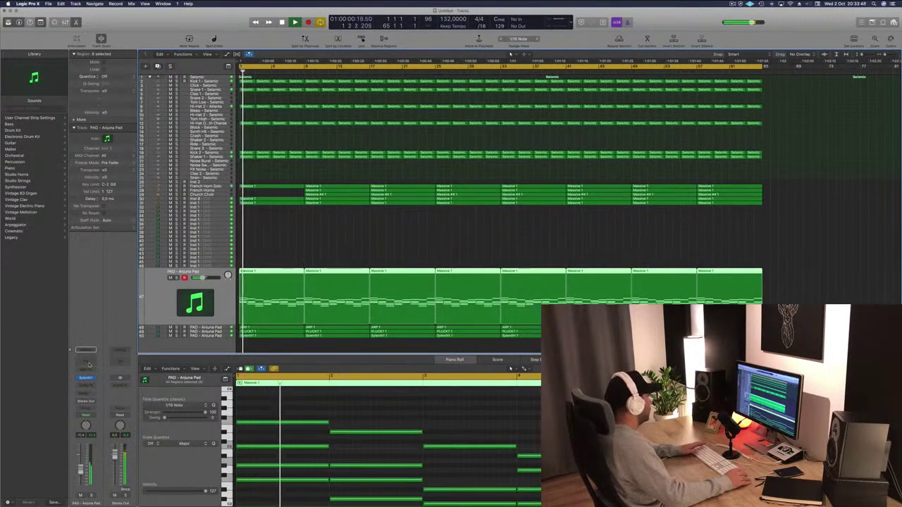
click(86, 350)
click(119, 62)
drag(105, 153, 218, 154)
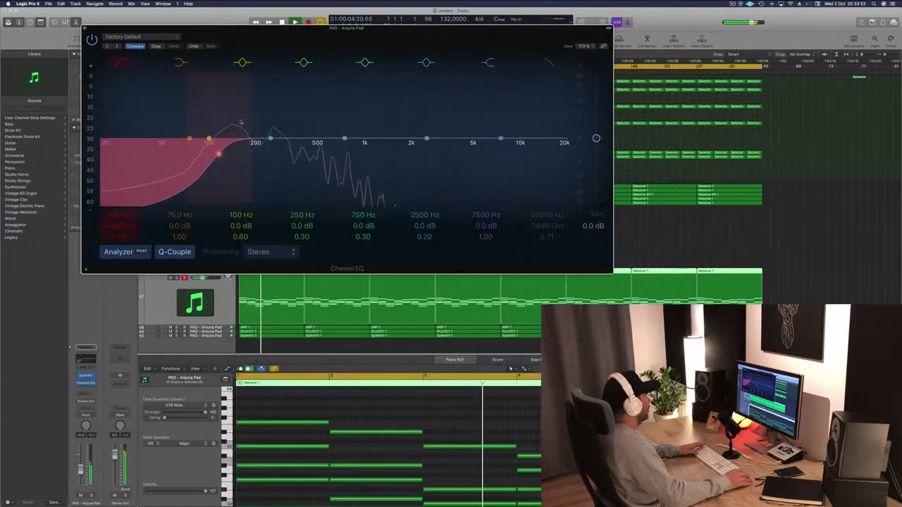
key(super+w)
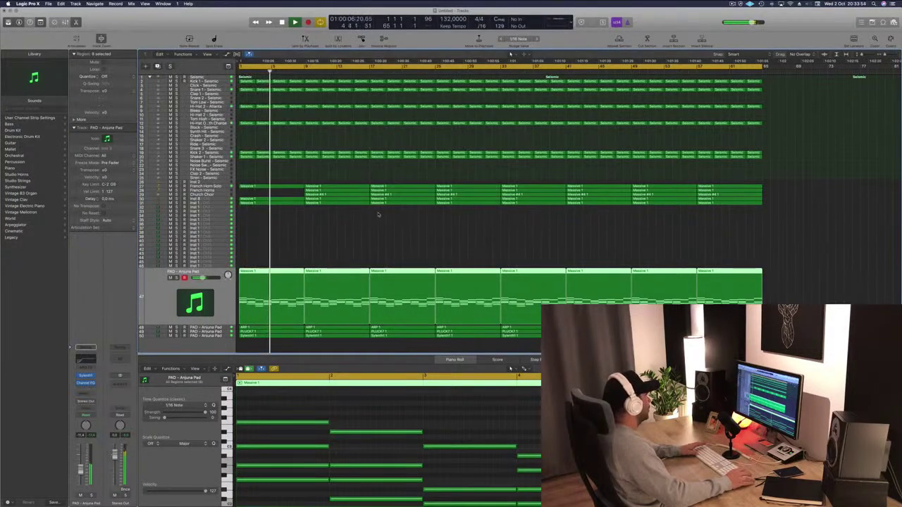
- Solo the PAD - Anjuna Pad track with the ARP 1 regions and add a Channel EQ low cut at 176 Hz
key(Return)
click(166, 327)
key(Return)
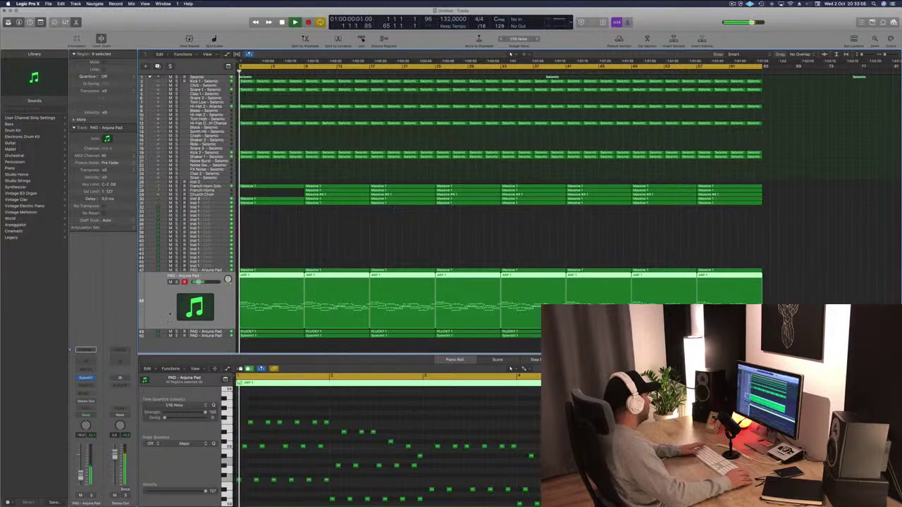
key(ctrl+s)
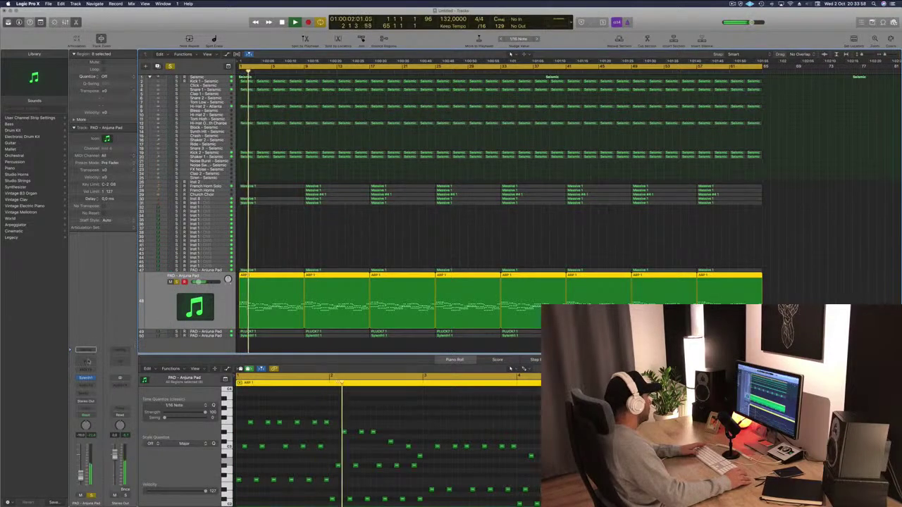
click(87, 362)
click(45, 53)
drag(53, 118, 202, 114)
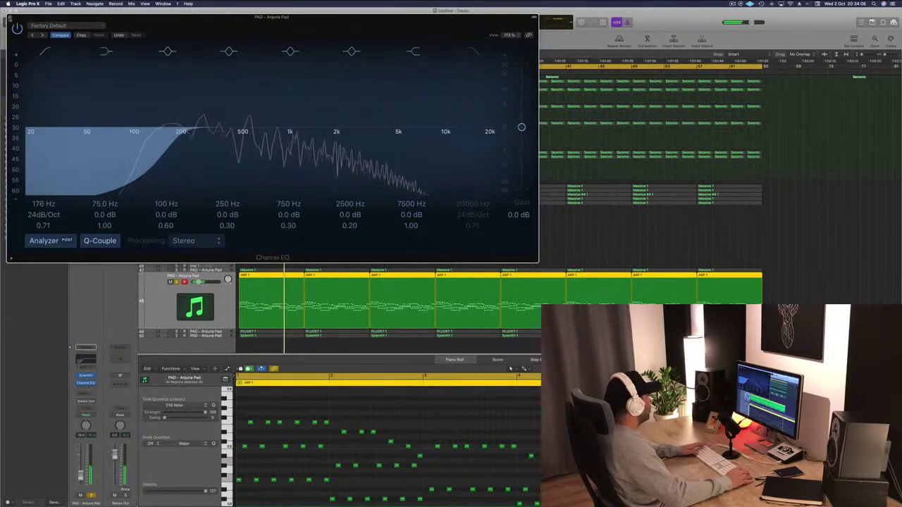
click(9, 18)
- Solo the track with the PLUCK regions and add a Channel EQ low cut at 172 Hz
key(Down)
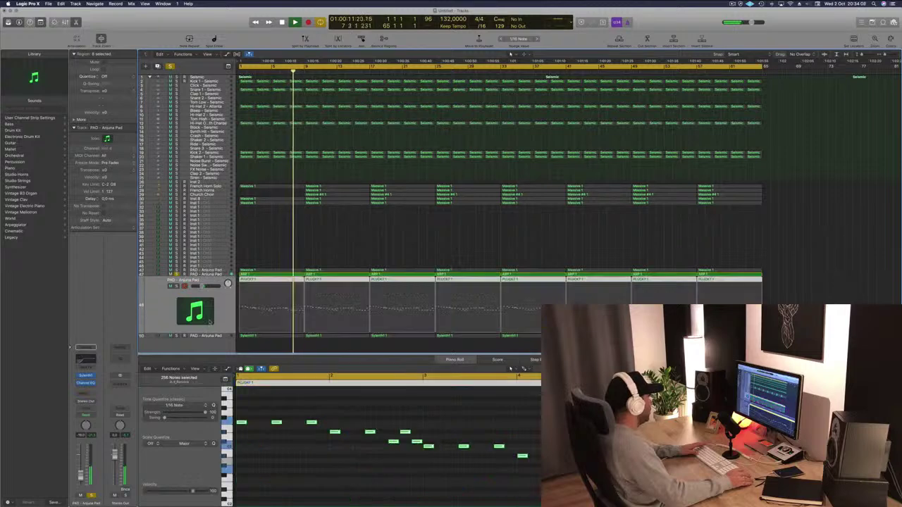
key(s)
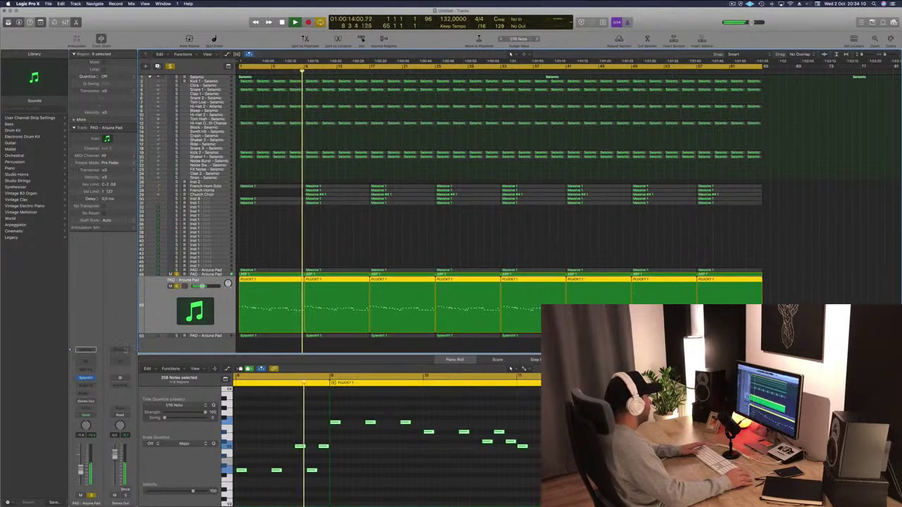
double_click(85, 360)
click(46, 50)
drag(73, 125, 215, 115)
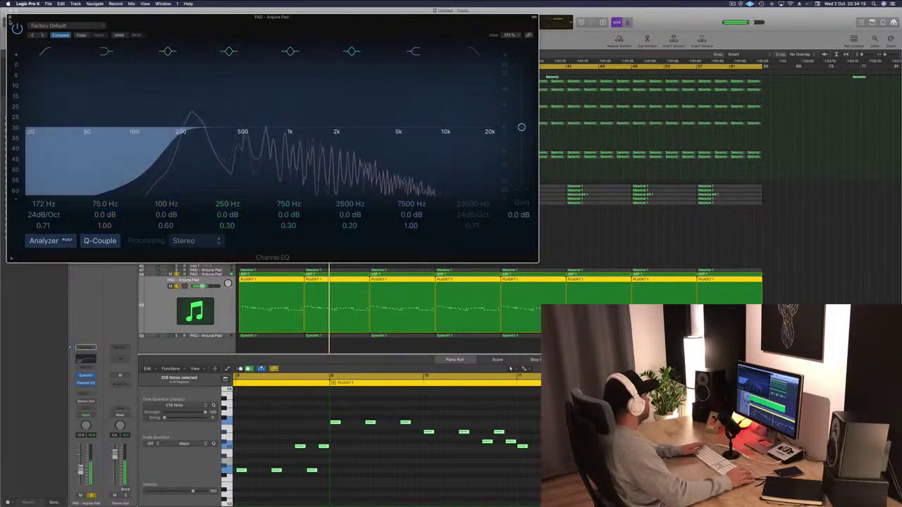
click(10, 17)
- Select the track with the Sylenth1 regions and unsolo the ARP and PLUCK tracks, playing from the start
click(220, 336)
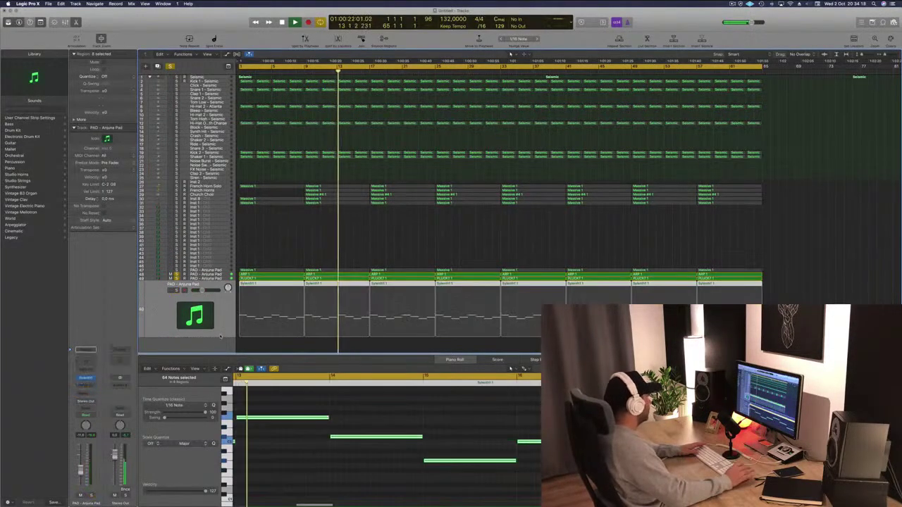
key(Return)
click(176, 274)
click(176, 278)
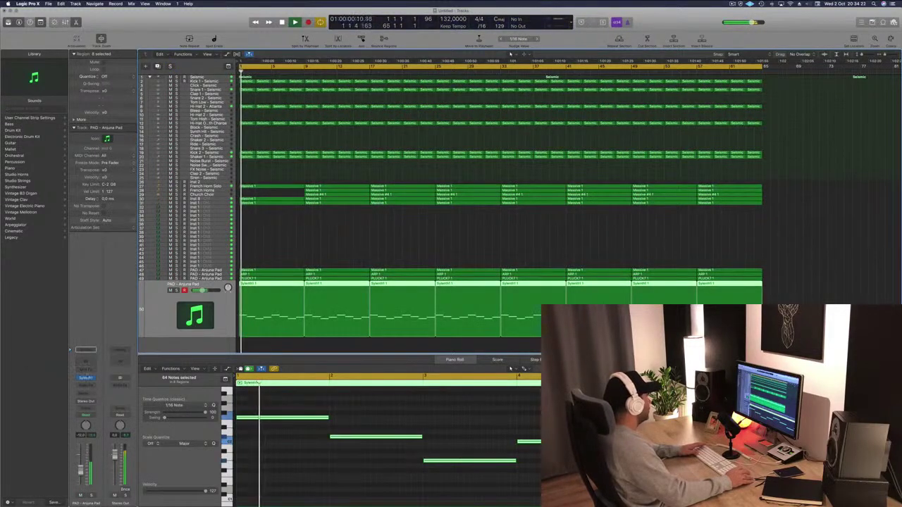
- Open the selected track's Sylenth1 instrument and step through its bass presets to BASS - BP Bassline + Distortion
click(86, 378)
key(Return)
click(505, 178)
key(Return)
drag(508, 113, 539, 112)
key(Return)
click(536, 177)
click(536, 176)
key(space)
key(Return)
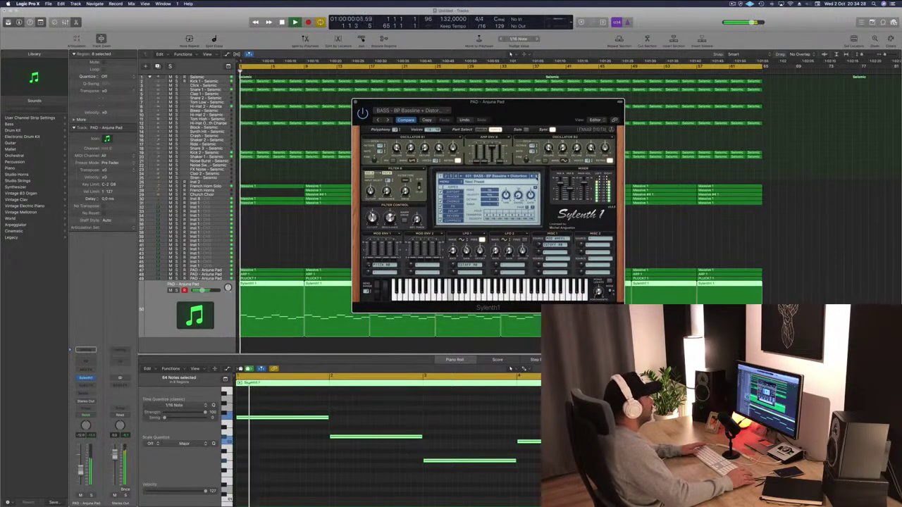
- Audition the following Sylenth1 bass presets up to BASS - Crunchy Bass, replaying the bass line from the start
key(Return)
key(])
key(Return)
key(Return)
key(])
key(Return)
key(])
key(Return)
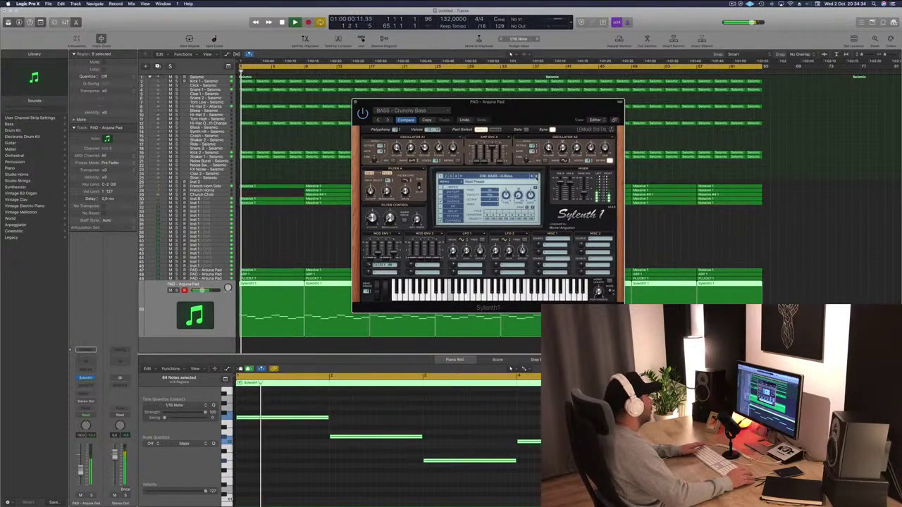
- Audition the Sylenth1 presets from BASS - Deep + Dirty through BASS - Electro Thing 2 and choose BASS - Fat Bass
key(])
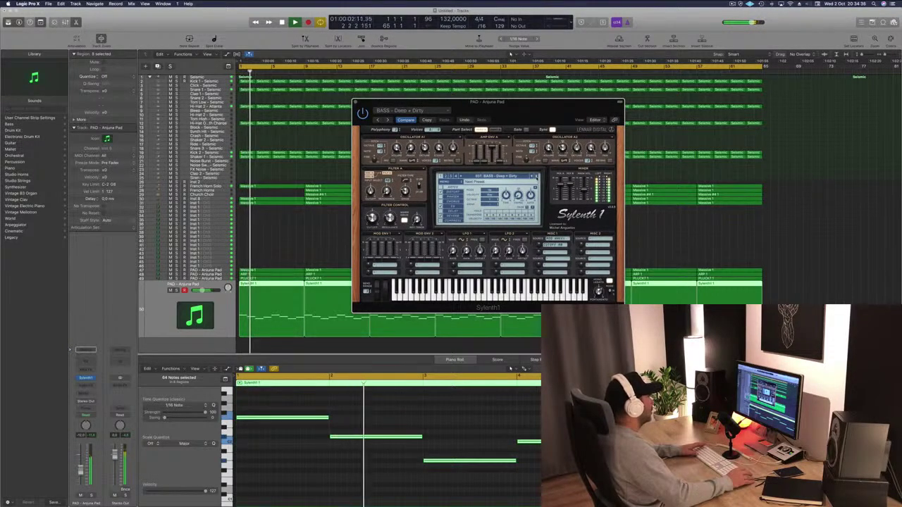
key(])
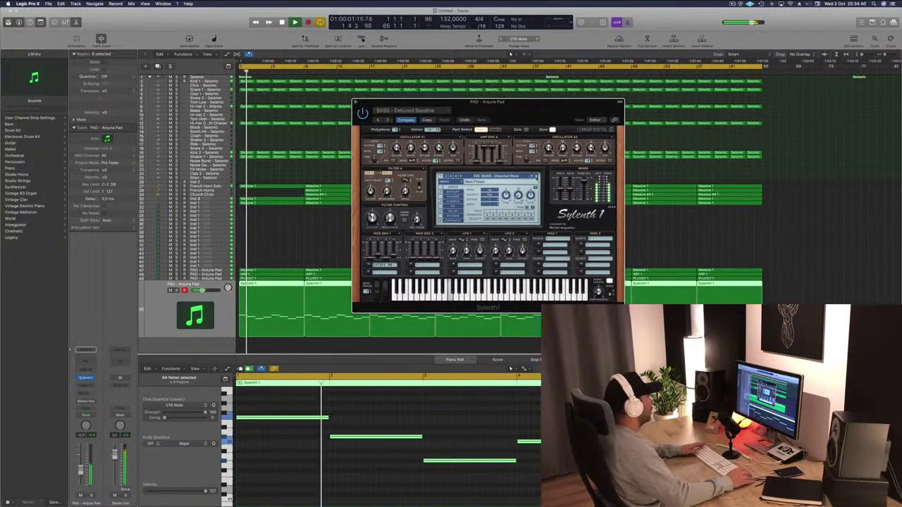
key(])
click(536, 176)
key(space)
key(])
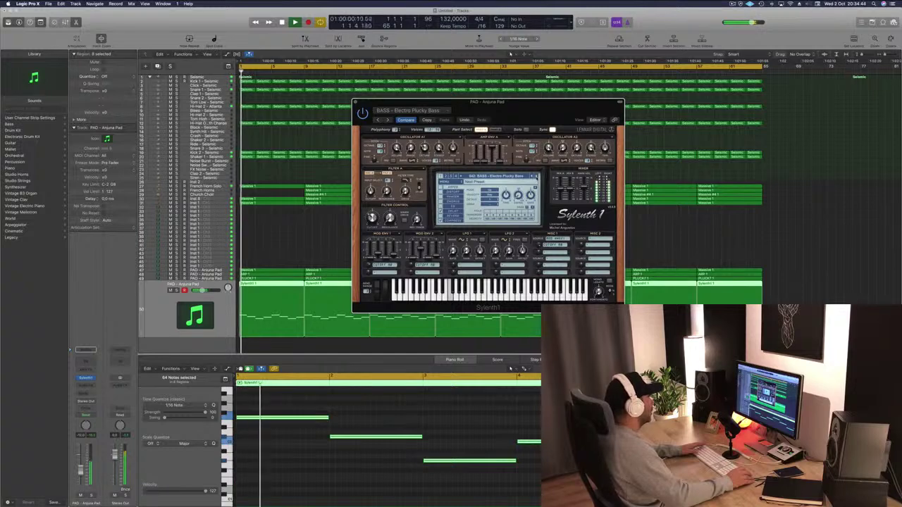
key(])
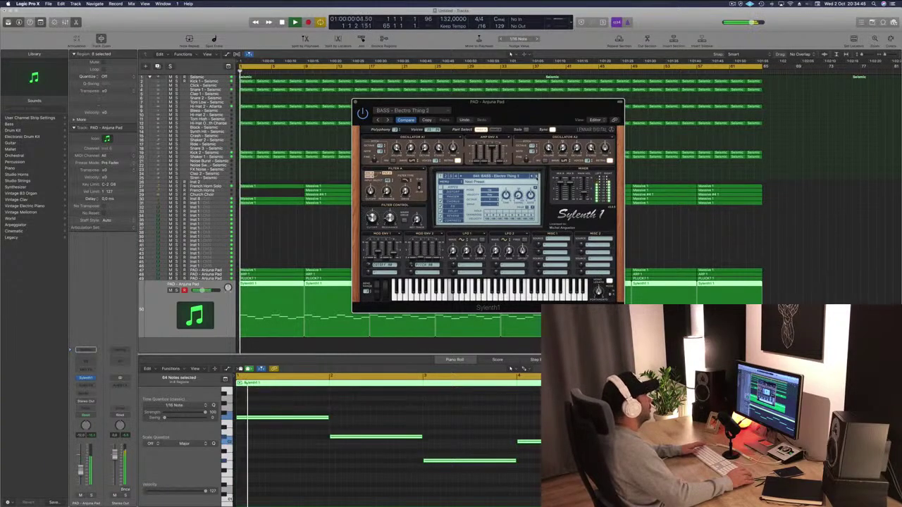
key(])
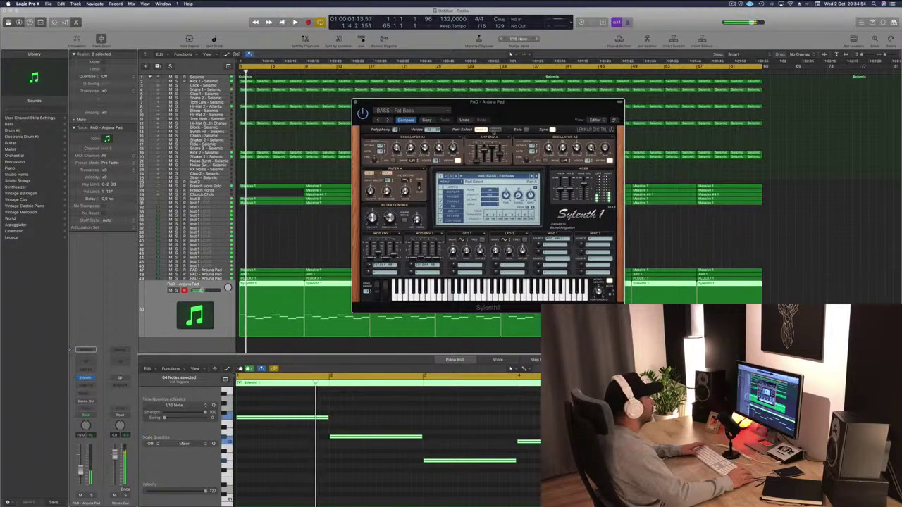
- Adjust the amp envelopes of parts A and B and Mod Env 1 of the Fat Bass preset while replaying from the start
key(space)
key(space)
key(space)
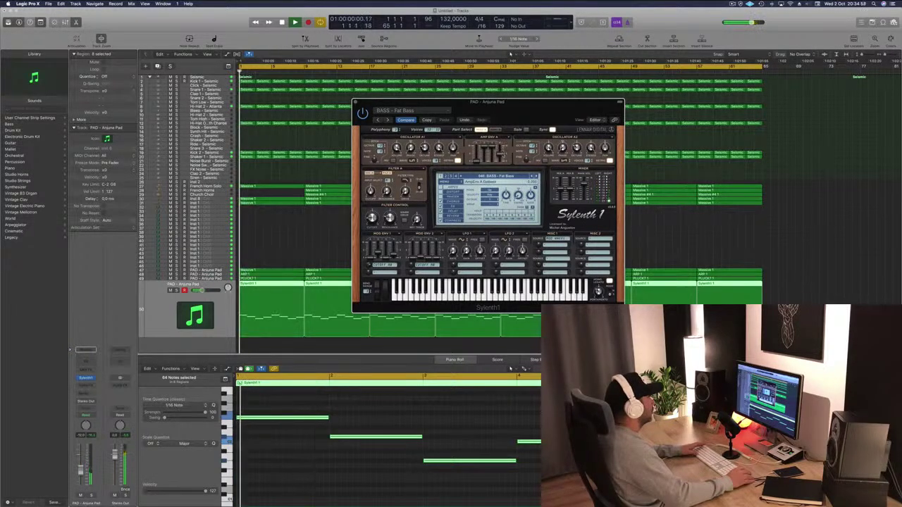
key(space)
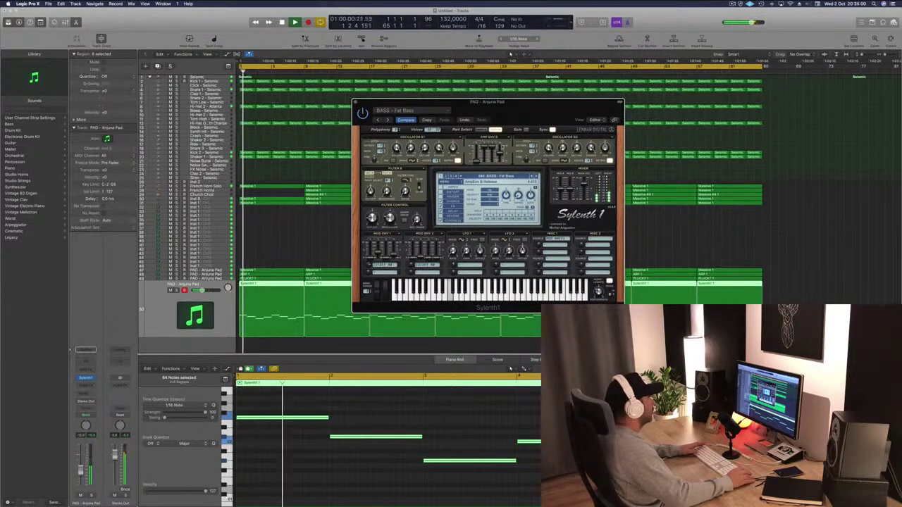
key(Return)
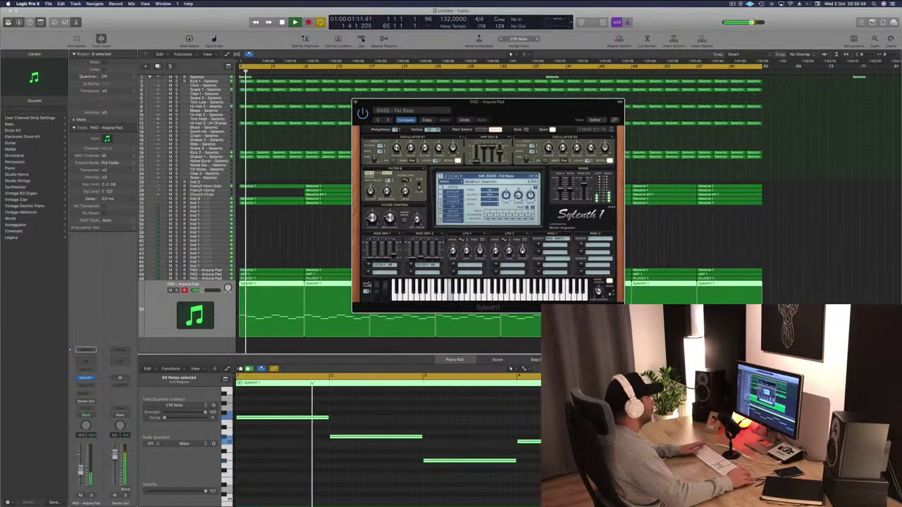
- Replay from the start and compare the Fat Bass track in solo with the full mix
key(Return)
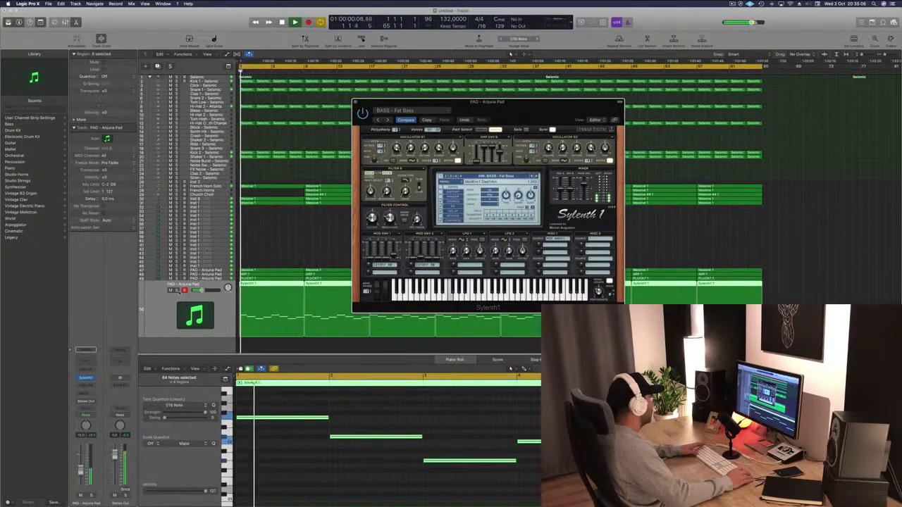
key(ctrl+s)
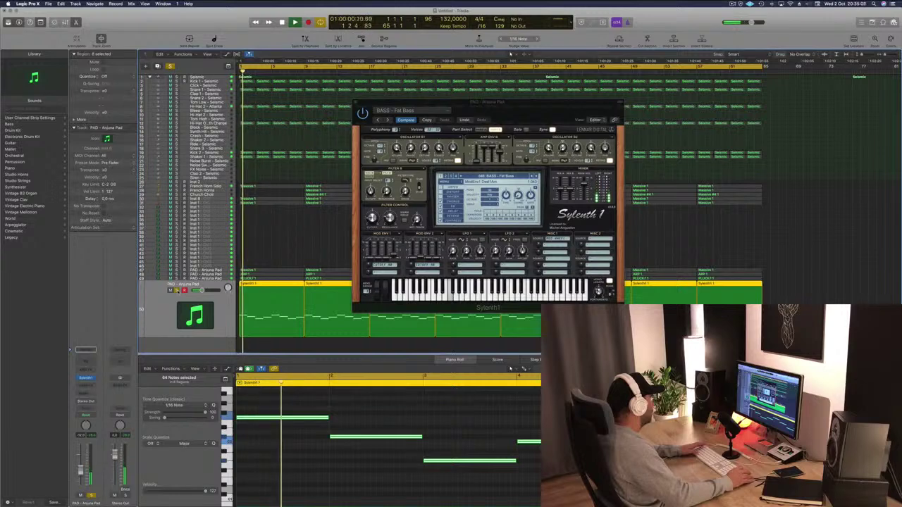
key(ctrl+s)
key(Return)
- Load the Sylenth1 preset BASS - Fat Chorus Bass, replay from the start and move the instrument window aside
click(536, 176)
key(Return)
drag(555, 102, 584, 98)
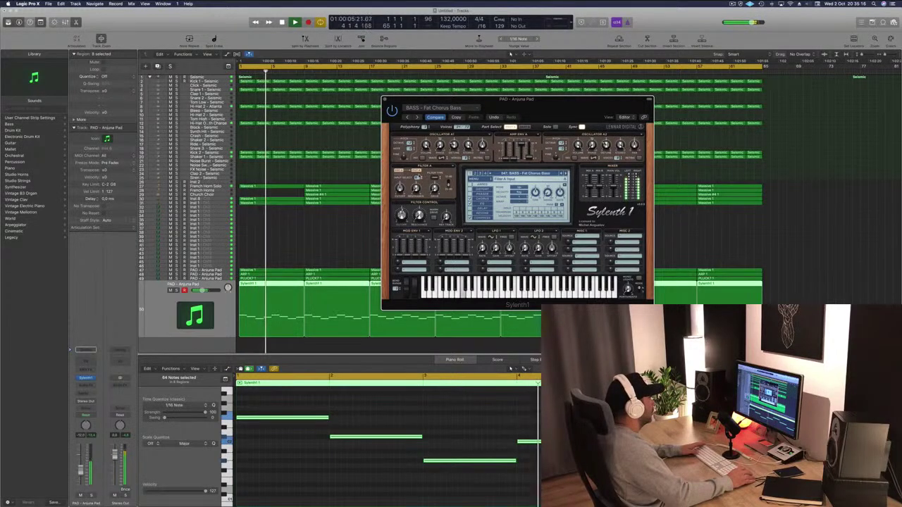
- Try a different filter A input and type and enable Warm Drive on Fat Chorus Bass while replaying from the start
click(421, 178)
click(437, 188)
key(Return)
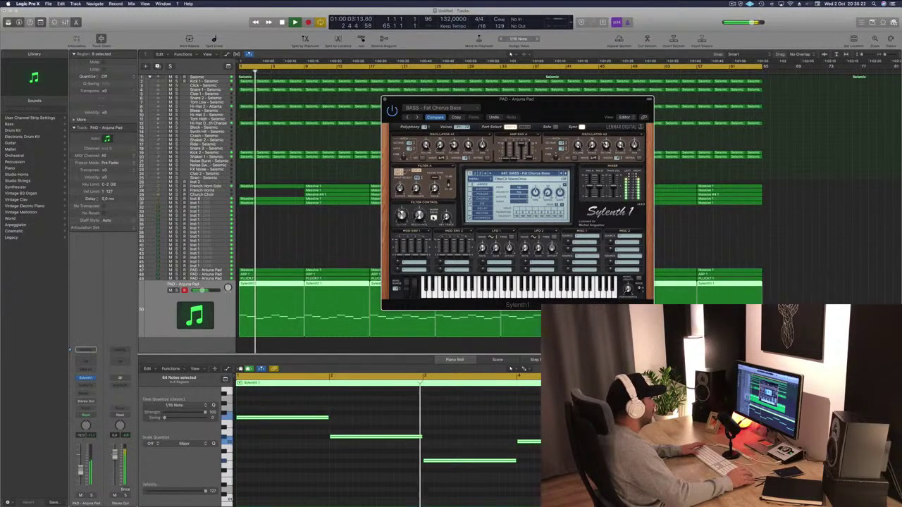
key(Return)
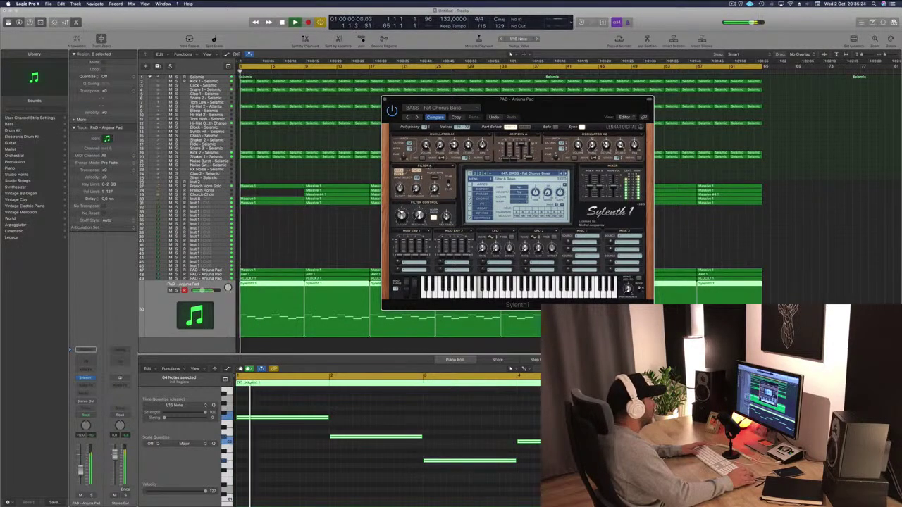
click(439, 178)
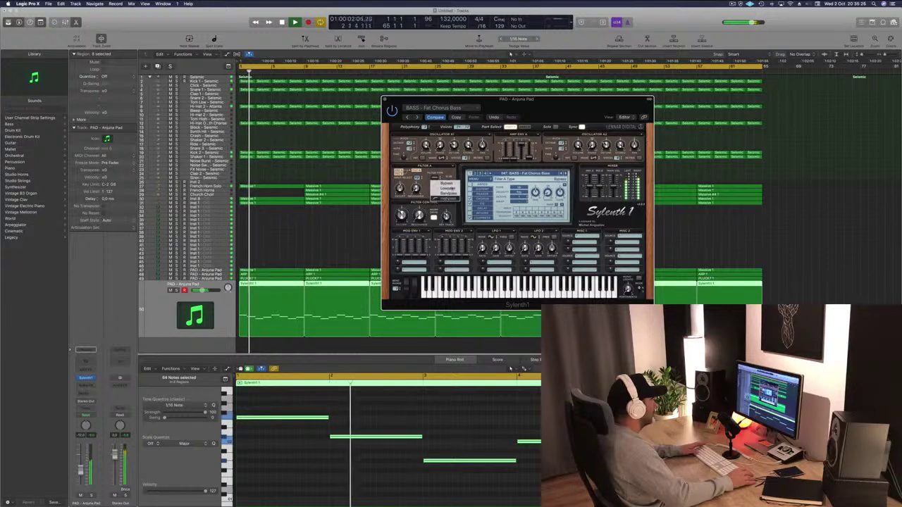
click(444, 182)
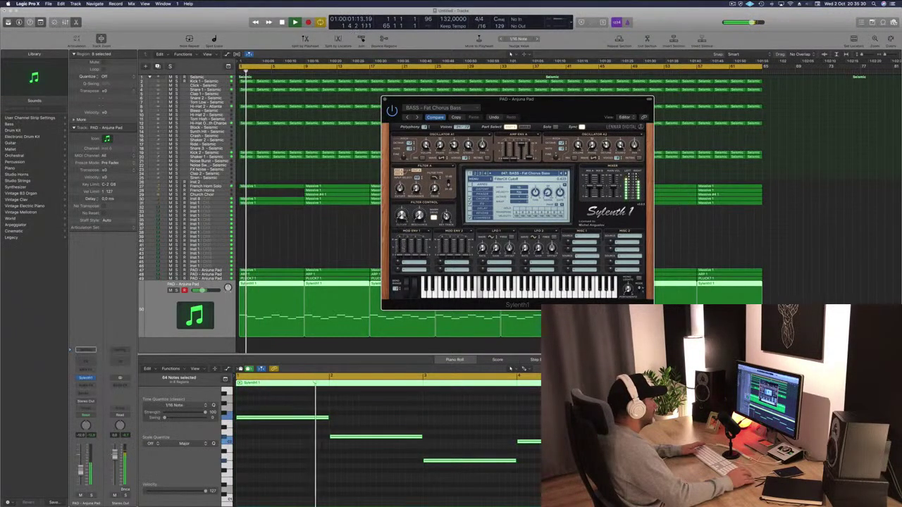
- Audition the Sylenth1 bass presets from BASS - Fat Saws through BASS - Heavy House
click(566, 173)
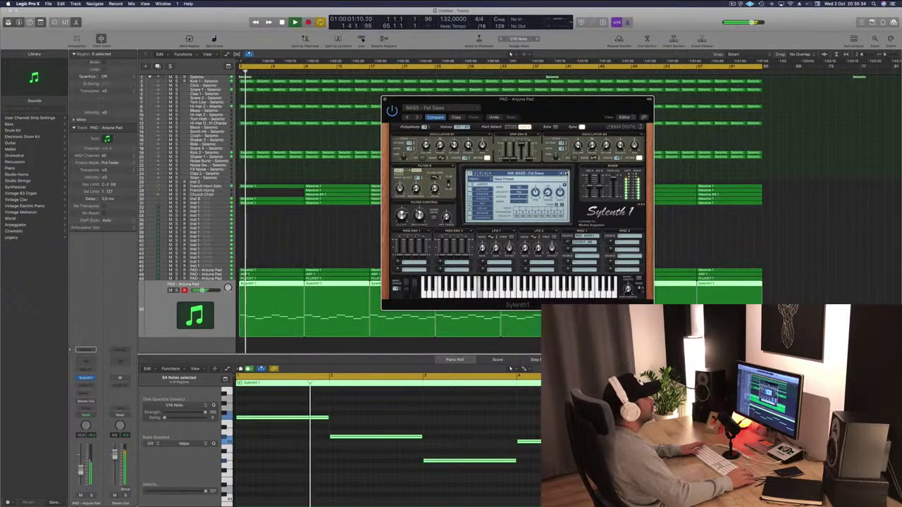
click(566, 173)
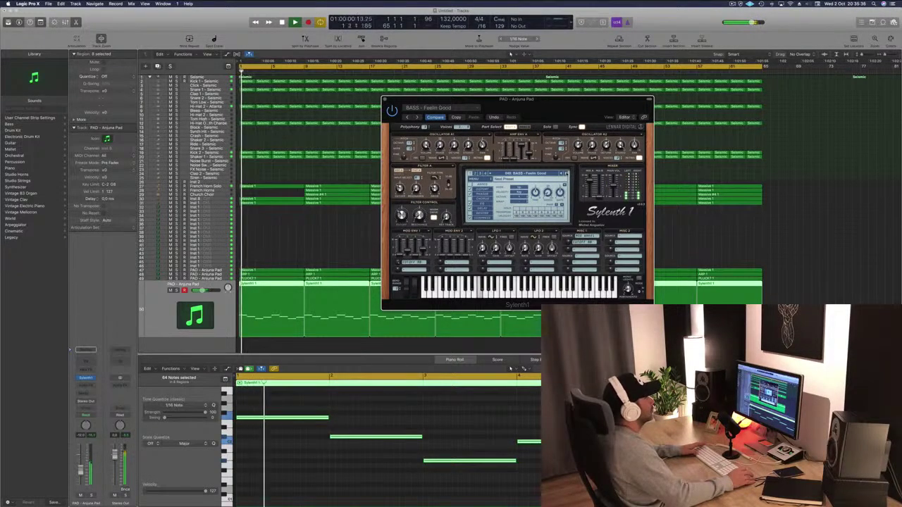
click(565, 172)
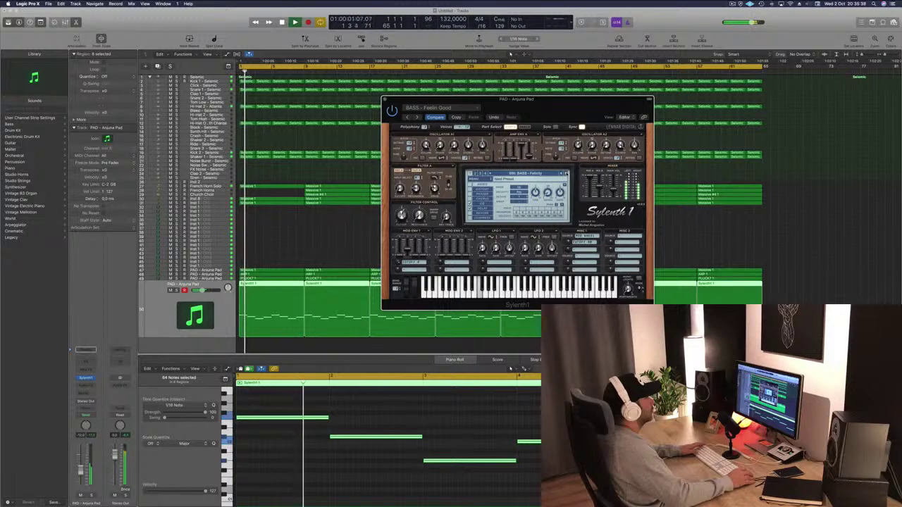
click(566, 173)
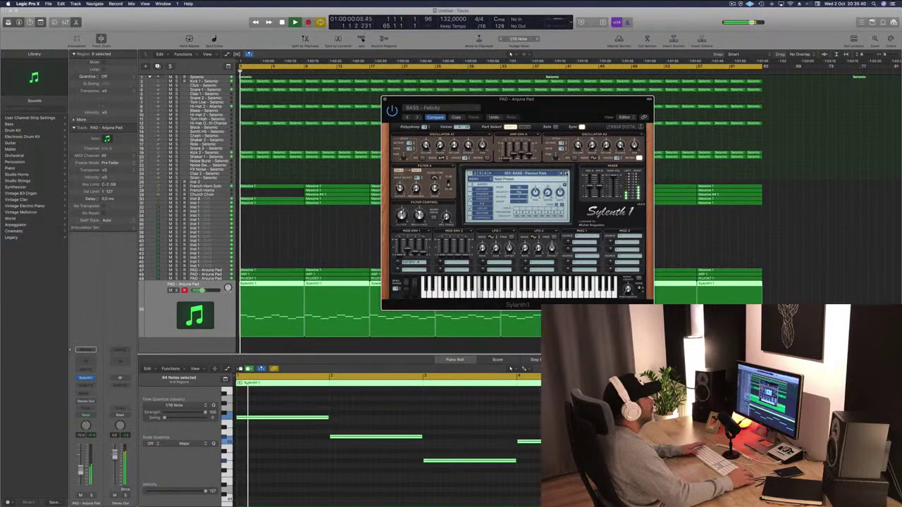
click(565, 173)
click(566, 173)
click(566, 173)
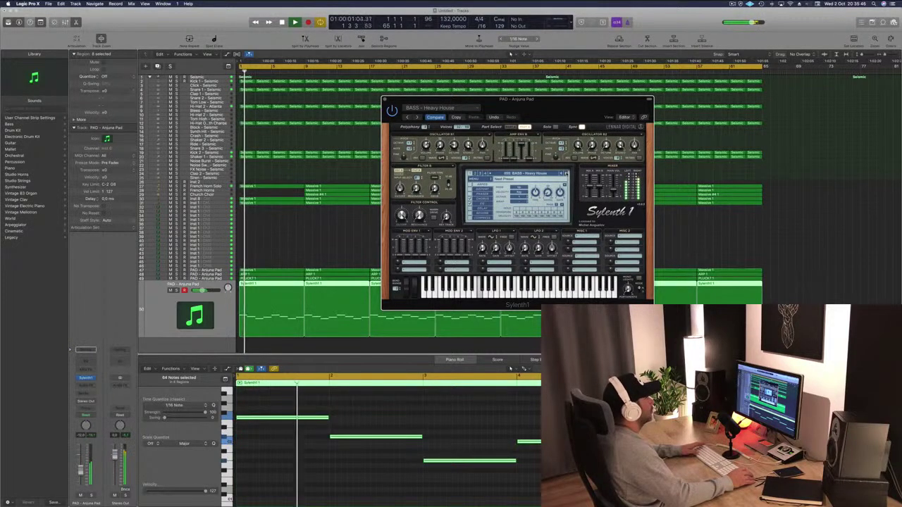
- Audition the Sylenth1 presets following Heavy House up to BASS - Let Go, restarting playback for each
click(565, 173)
key(space)
key(space)
click(566, 173)
key(space)
key(space)
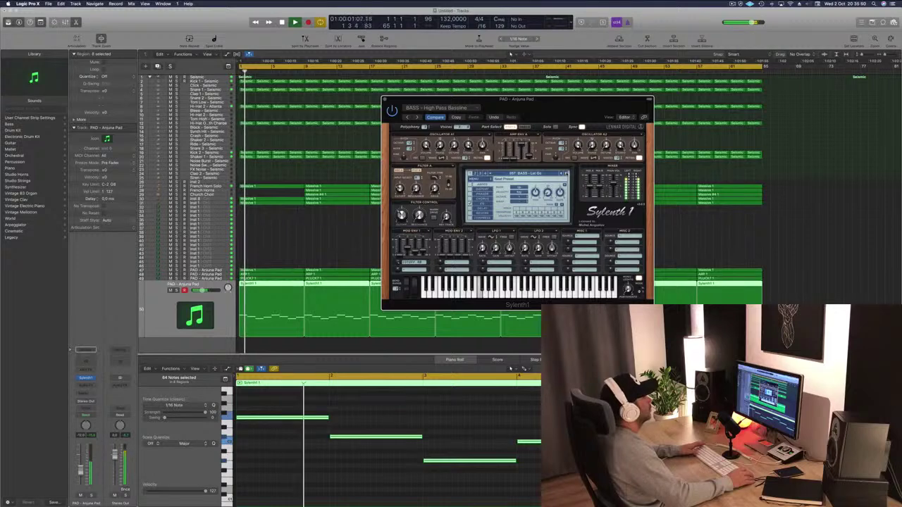
key(])
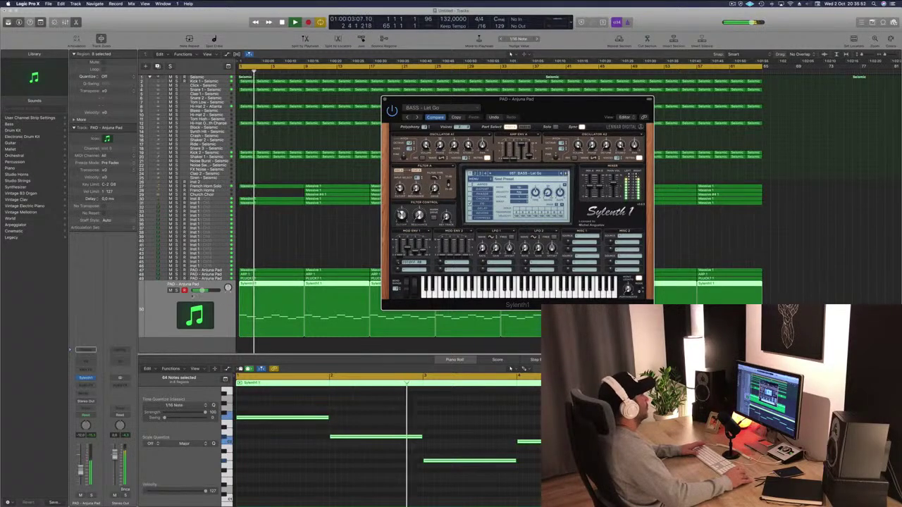
- Listen to BASS - Let Go in solo, switch to BASS - Long Bass and play it from the start
click(175, 290)
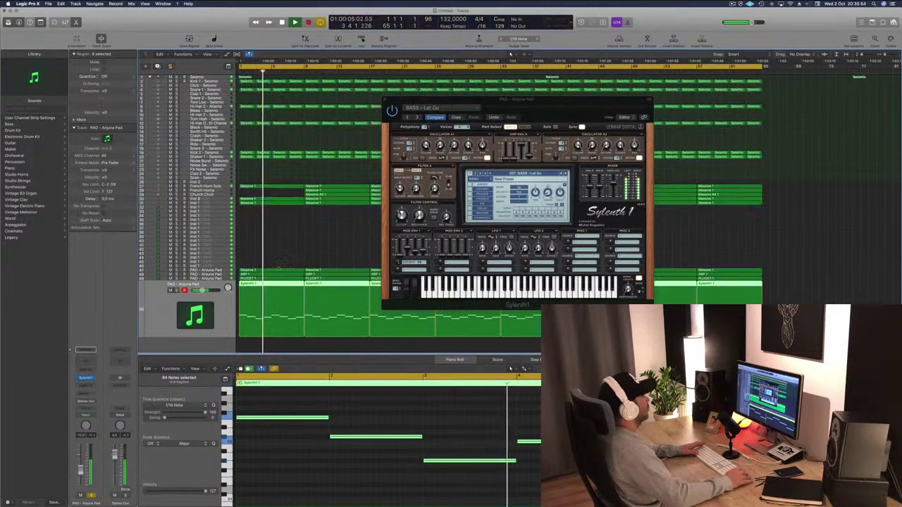
click(568, 172)
key(space)
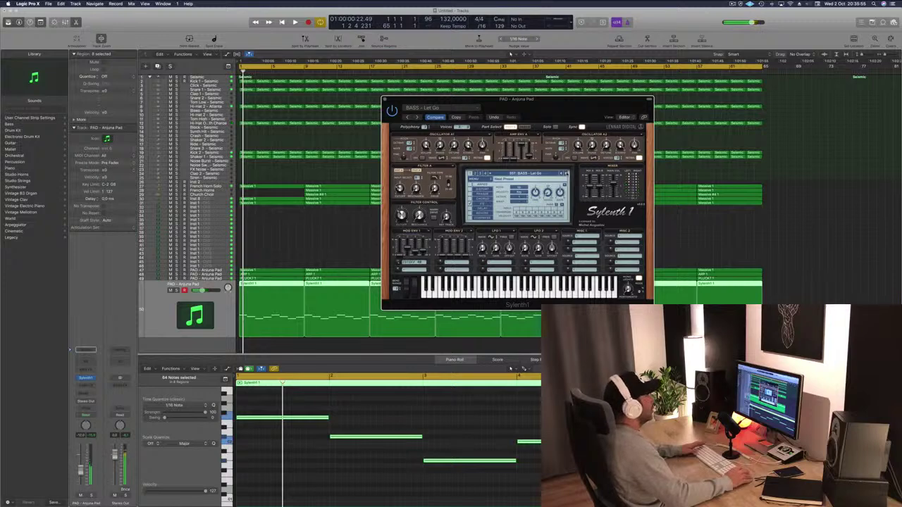
key(])
key(space)
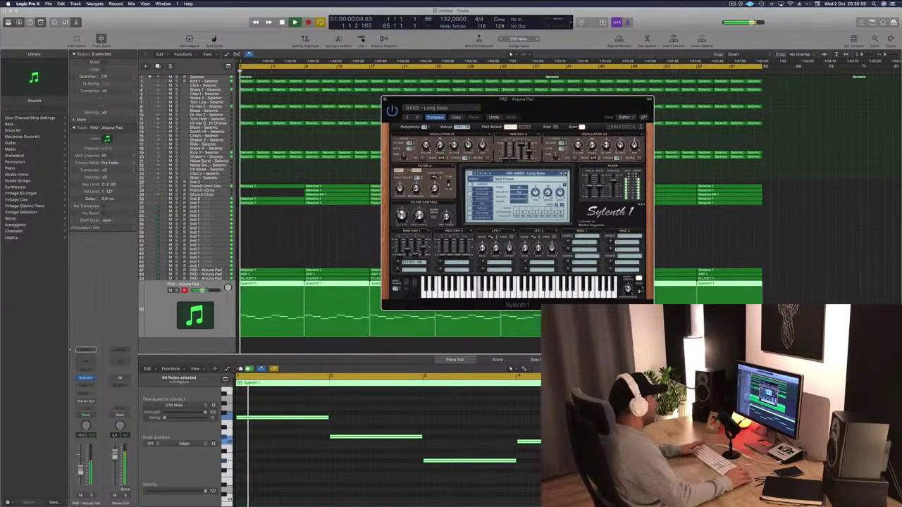
- Close the Sylenth1 window and compare the Long Bass track in solo with the full mix from the start
drag(566, 104, 603, 107)
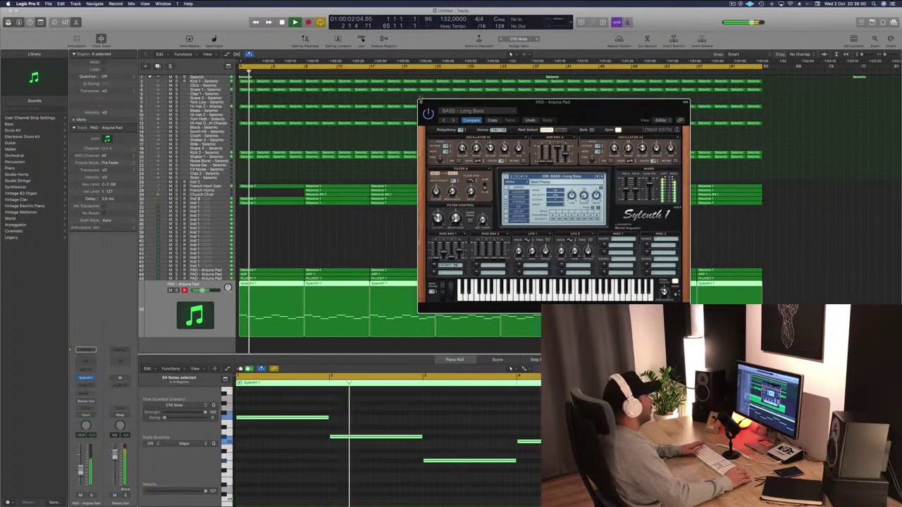
click(421, 103)
key(Return)
click(176, 290)
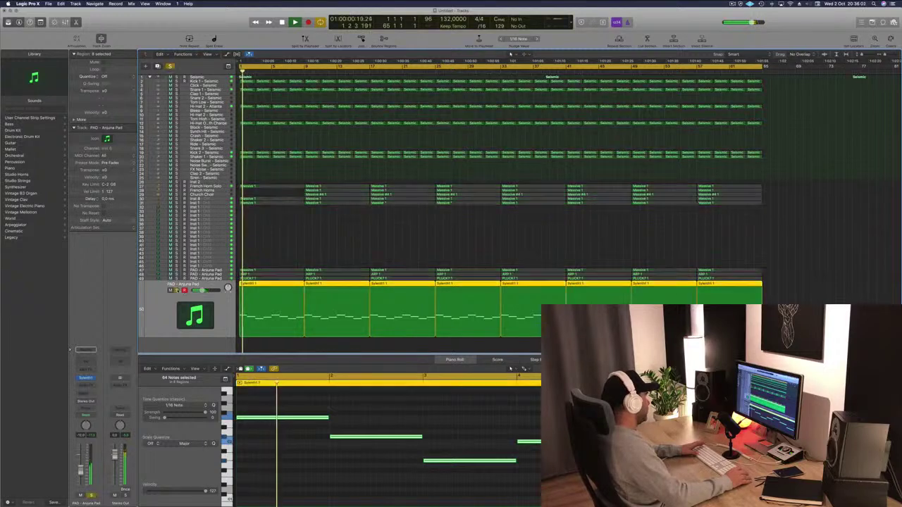
key(s)
key(Return)
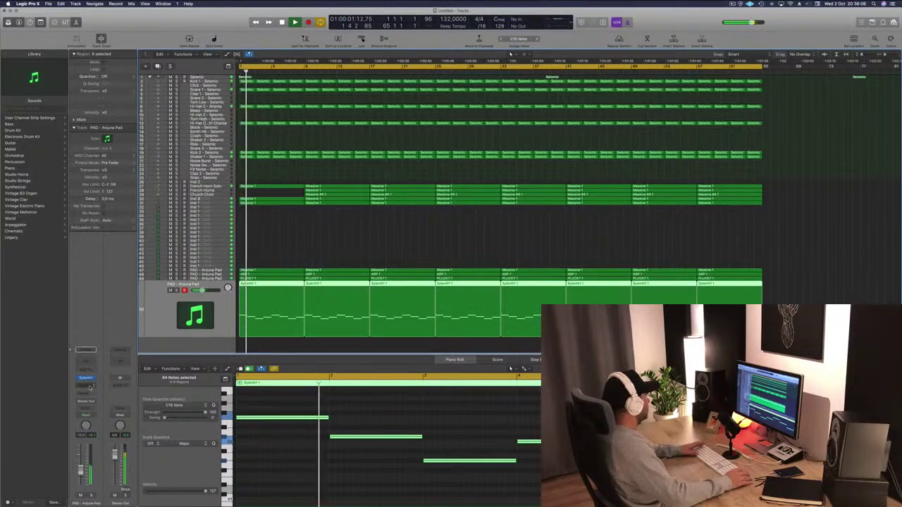
- Insert a Compressor with its Factory Default settings on the Sylenth1 bass track and close its window
click(86, 387)
mouse_move(101, 412)
click(139, 412)
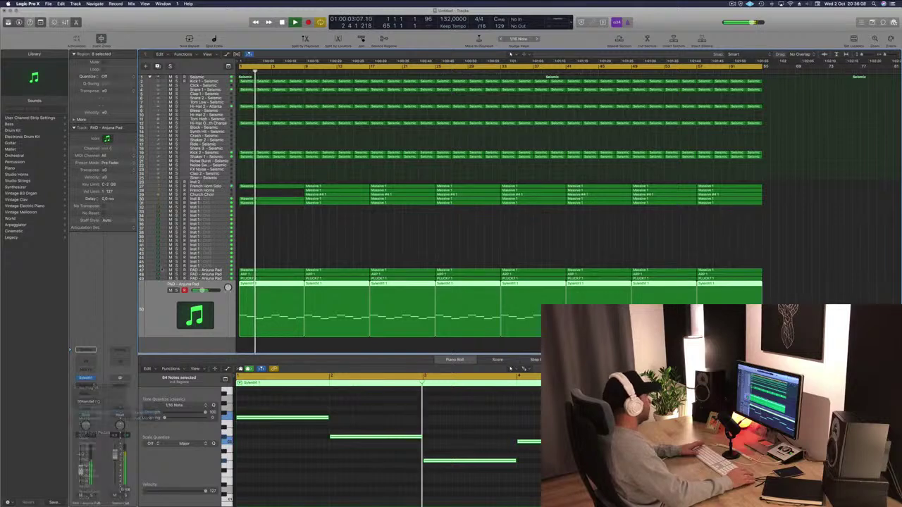
drag(174, 14, 458, 107)
mouse_move(398, 260)
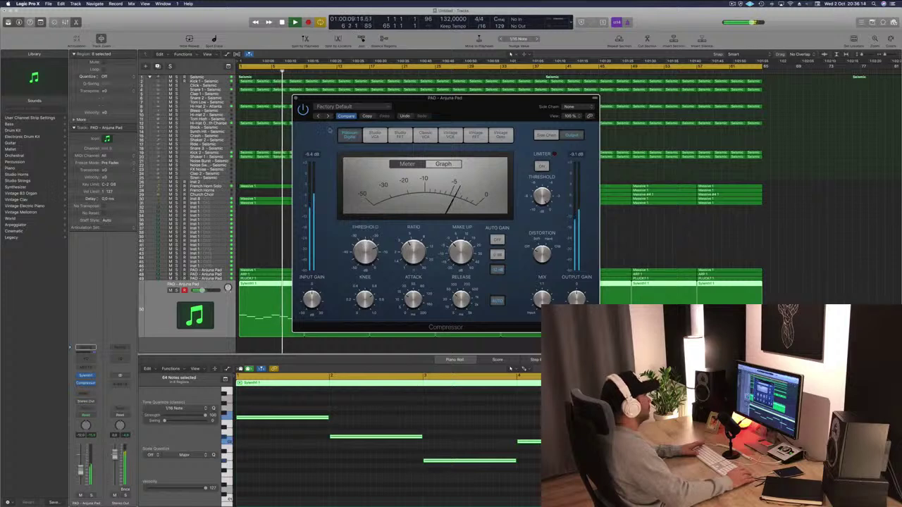
click(295, 98)
- Restart playback and raise the bass track's volume slightly
key(space)
key(space)
drag(81, 470, 82, 467)
scroll(346, 234, left, 2)
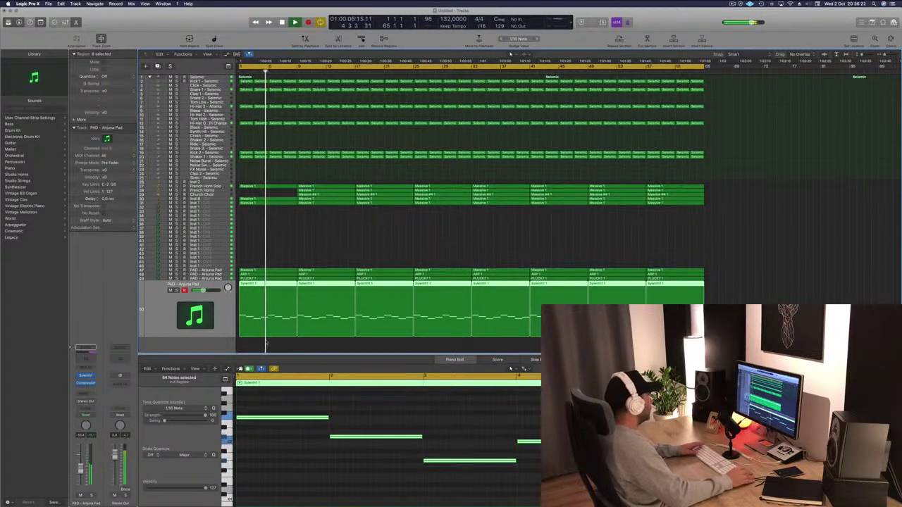
- Enable the low cut in the French Horn Solo track's Channel EQ and raise its frequency to remove the low end
click(159, 186)
key(space)
key(space)
click(85, 373)
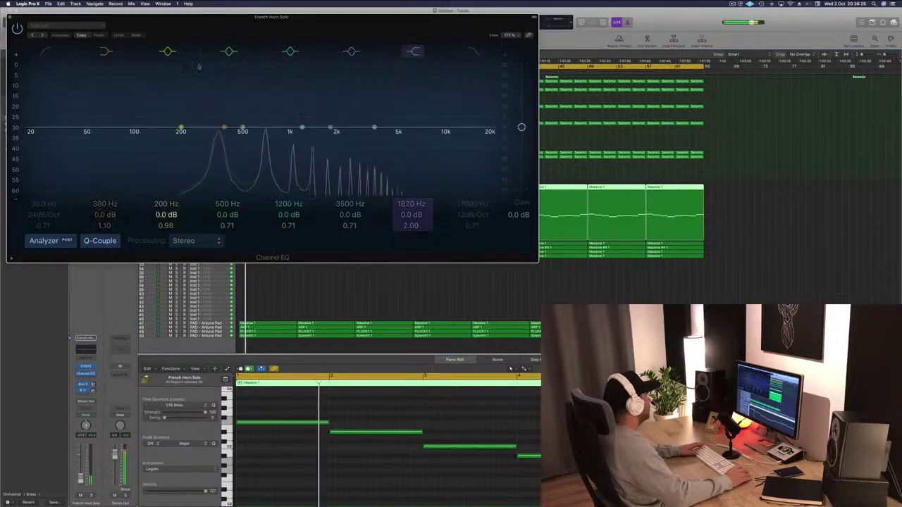
click(44, 52)
drag(50, 133, 212, 133)
key(v)
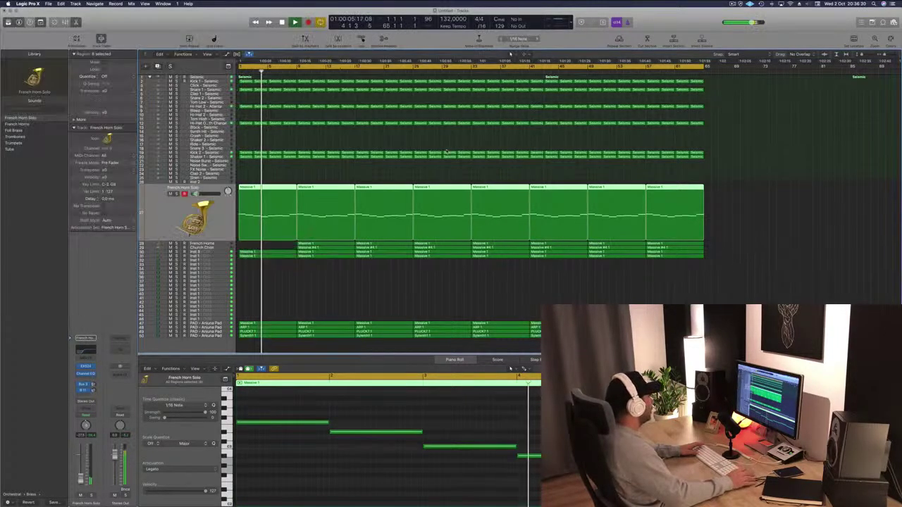
- Enable the low cut in the French Horns track's Channel EQ and set it to 166 Hz
key(Down)
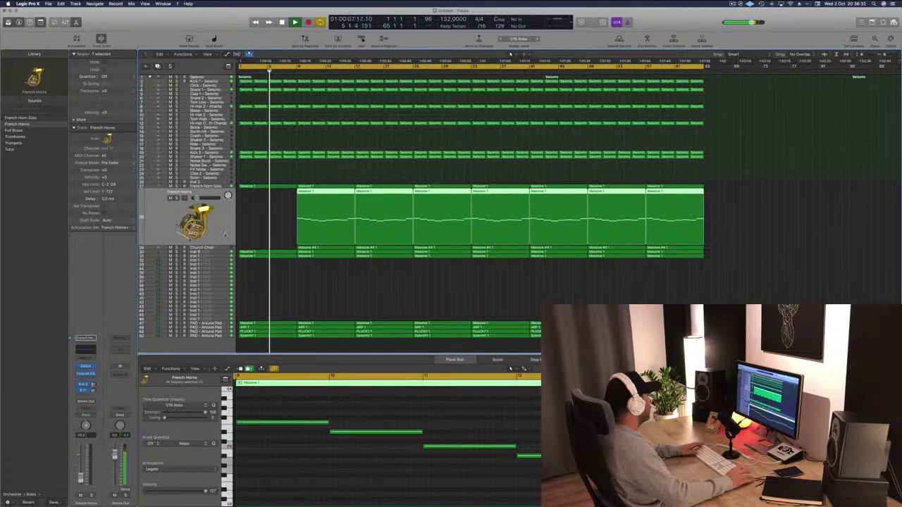
click(89, 352)
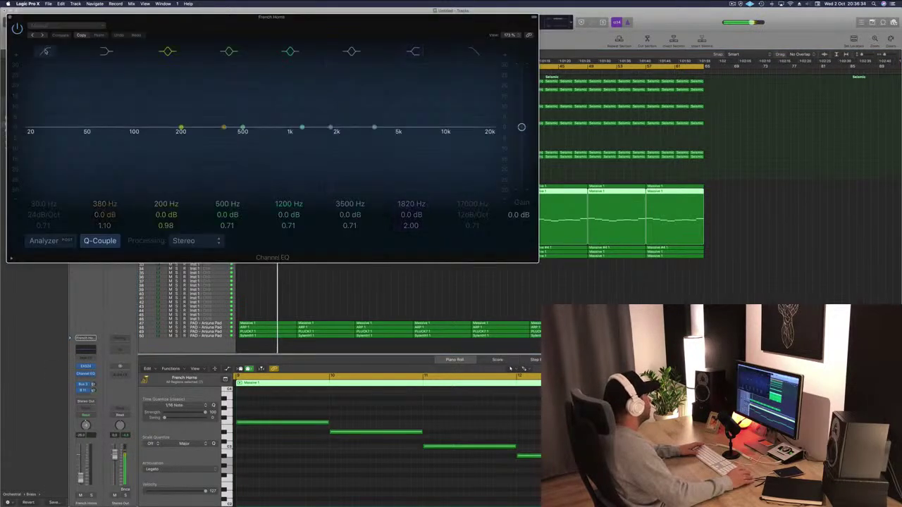
click(46, 51)
drag(51, 133, 168, 132)
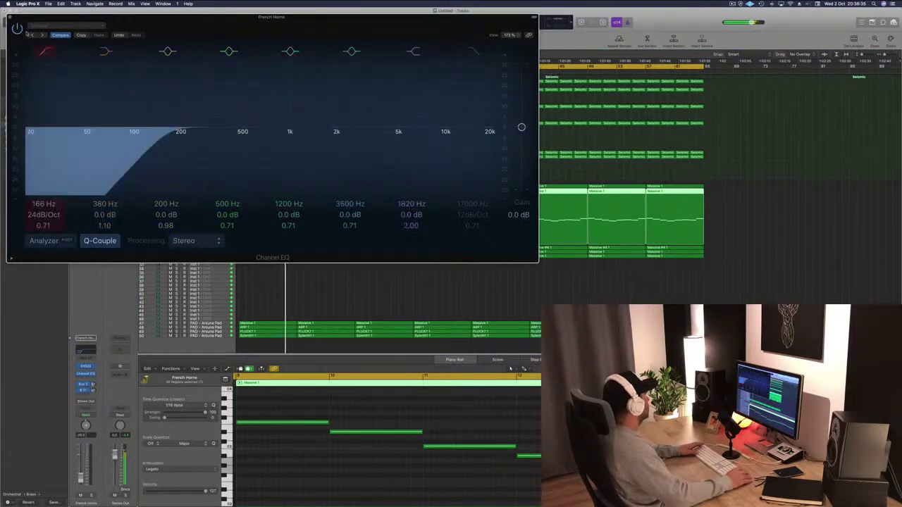
key(v)
- Raise the low cut in the Church Choir track's Channel EQ to 170 Hz with a Q of 0.83
key(Down)
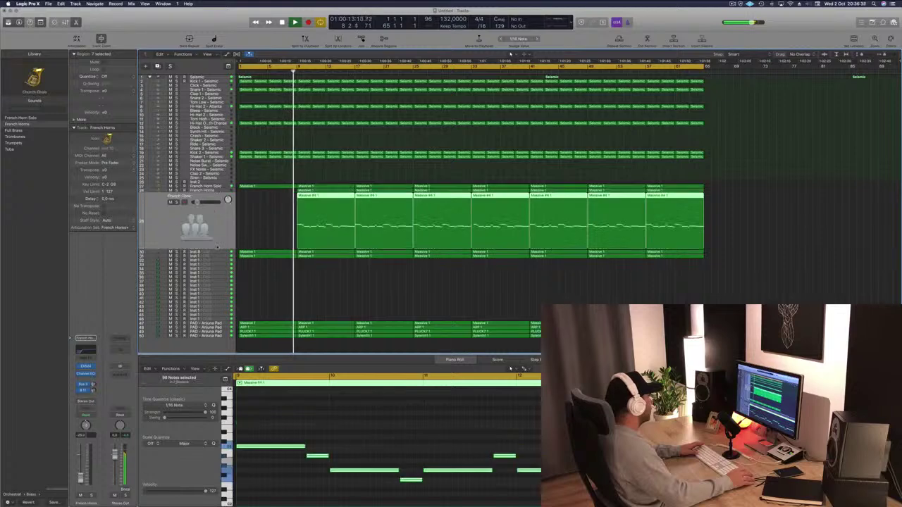
key(v)
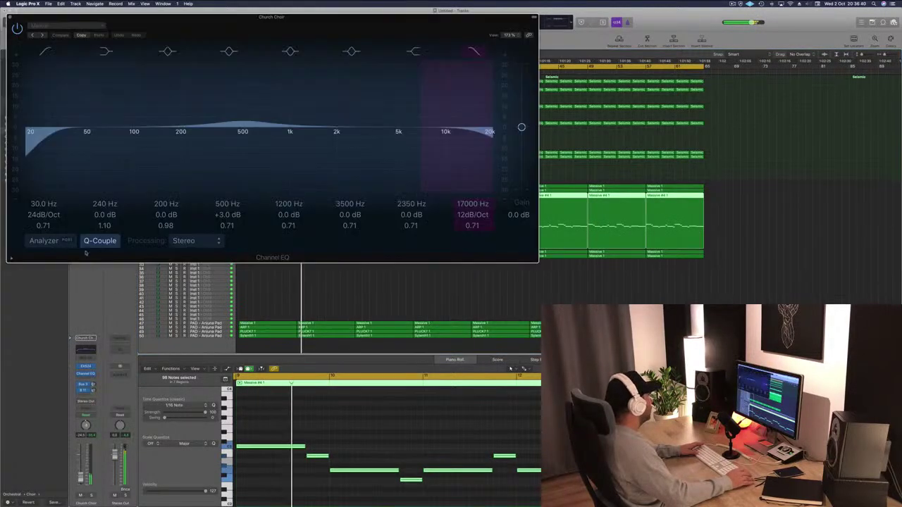
drag(56, 146, 170, 140)
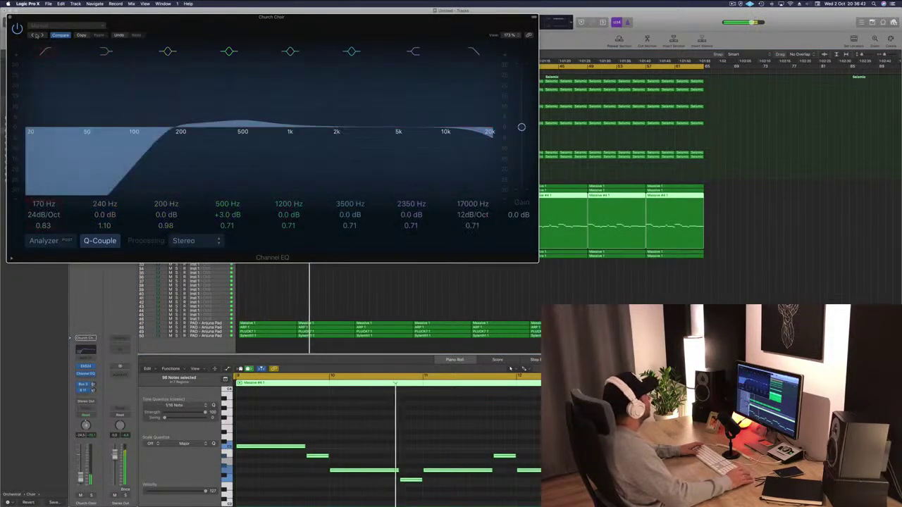
key(v)
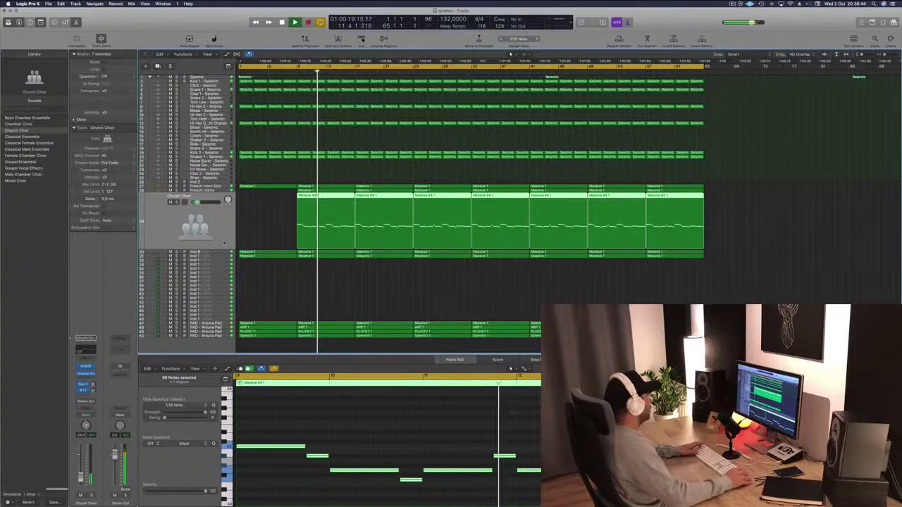
- Add a Channel EQ to the Inst 8 strings track and enable its low cut at 156 Hz
click(220, 252)
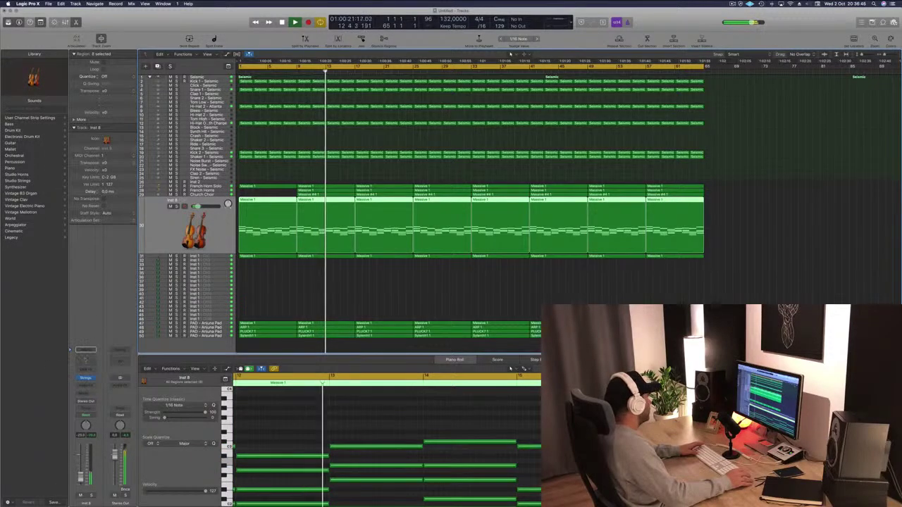
double_click(85, 359)
click(46, 53)
drag(44, 105, 197, 125)
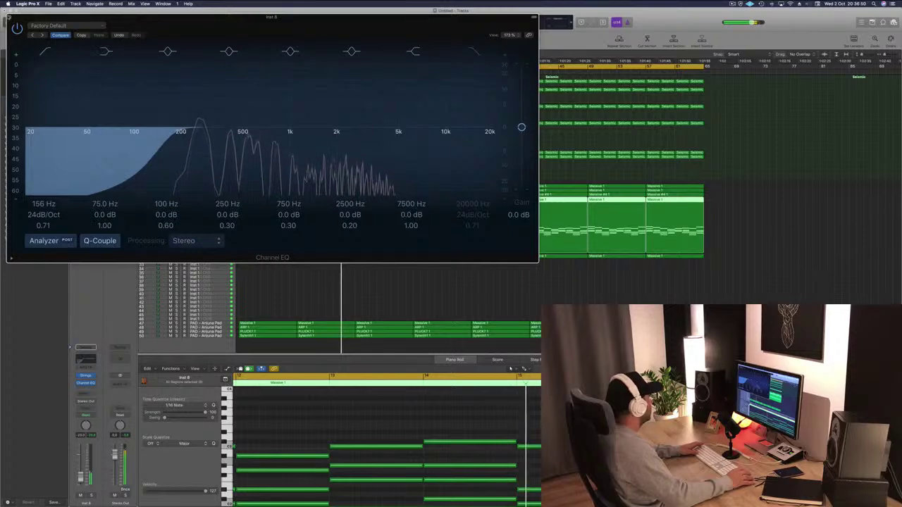
key(v)
- Set the low cut in the Inst 1 strings track's Channel EQ to 192 Hz and check the track in solo
click(221, 256)
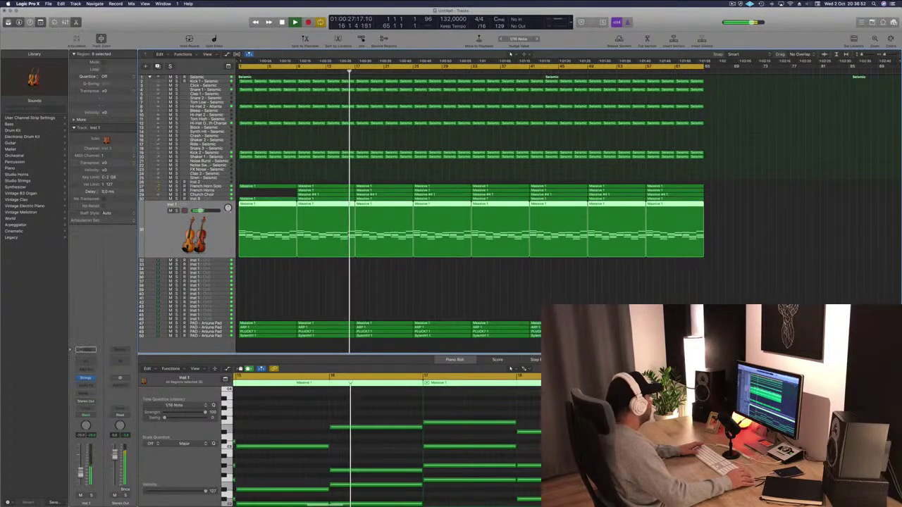
key(v)
drag(28, 134, 199, 133)
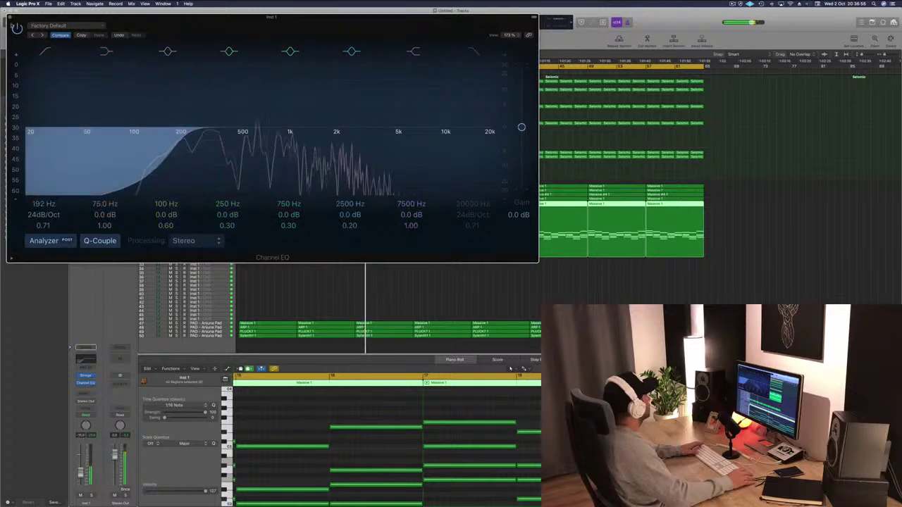
key(v)
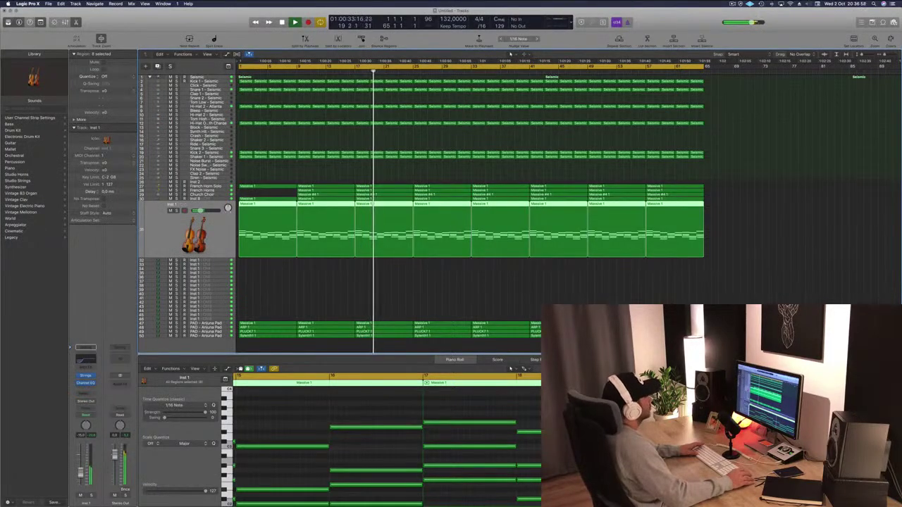
key(s)
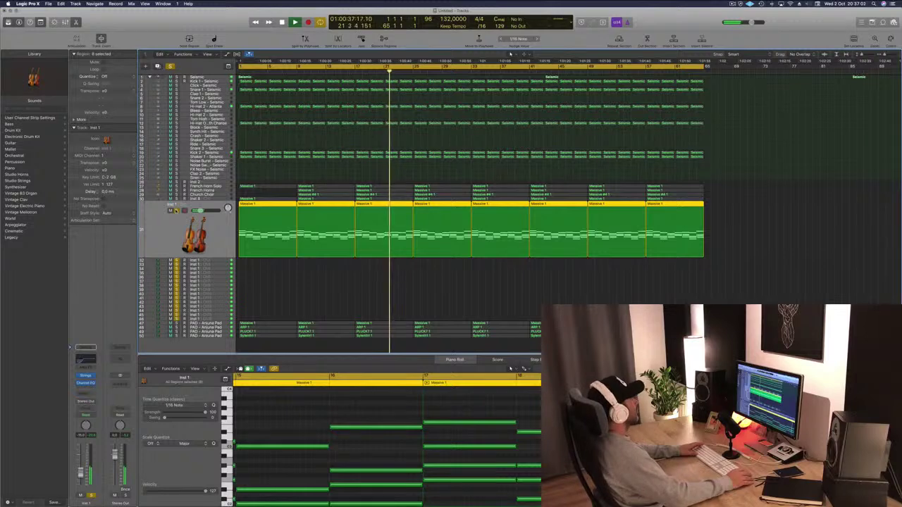
key(s)
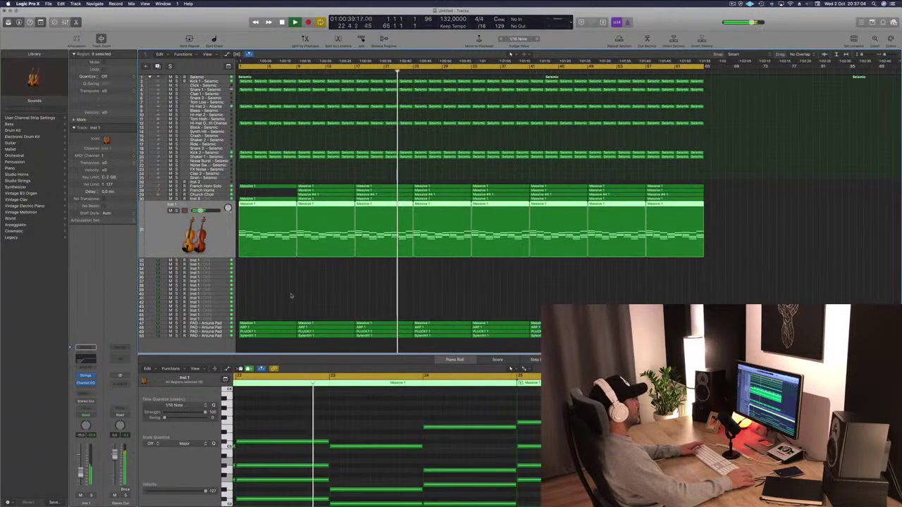
- Delete the French Horns and Church Choir regions spanning bars 9 to 16
key(Return)
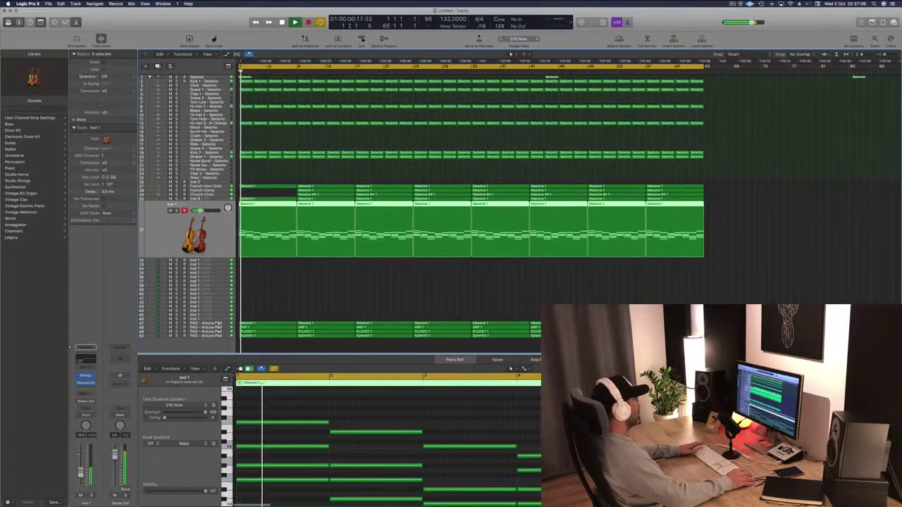
click(206, 322)
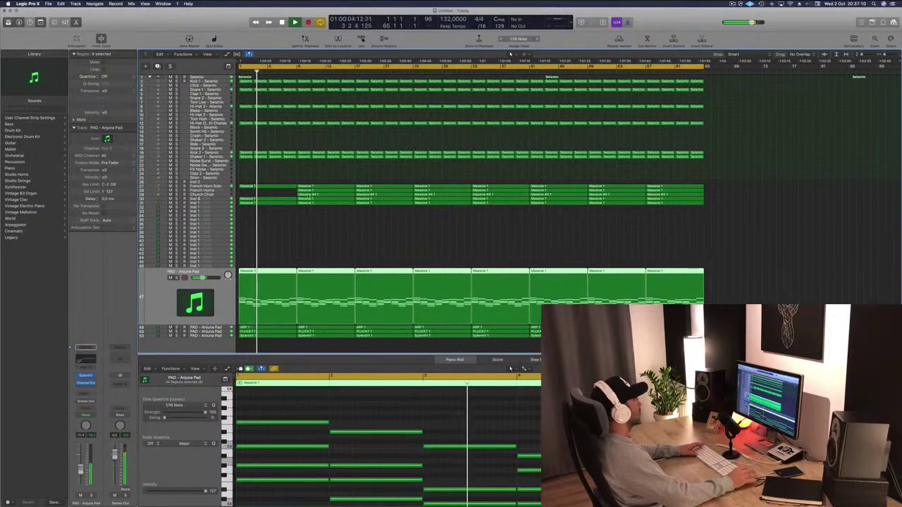
drag(289, 190, 311, 195)
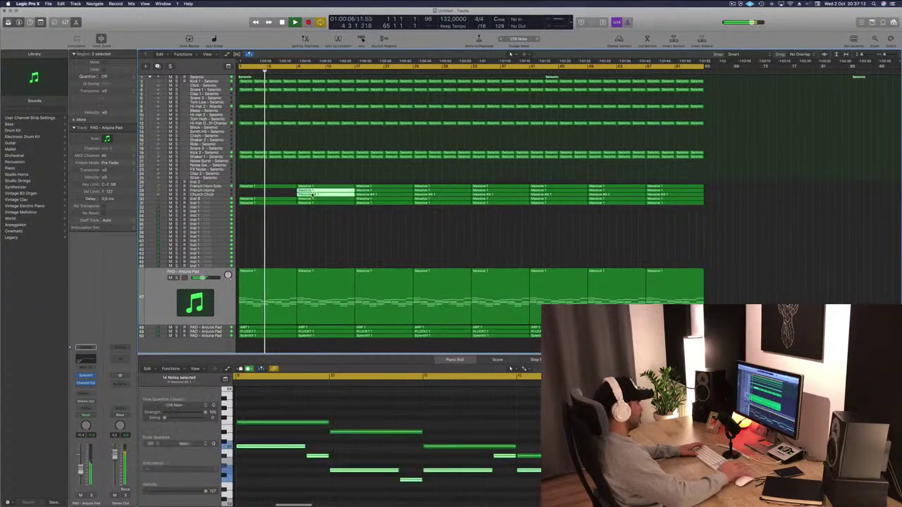
key(BackSpace)
key(space)
- Delete the Inst 8 strings track's first region, covering bars 1 to 8
click(209, 200)
key(space)
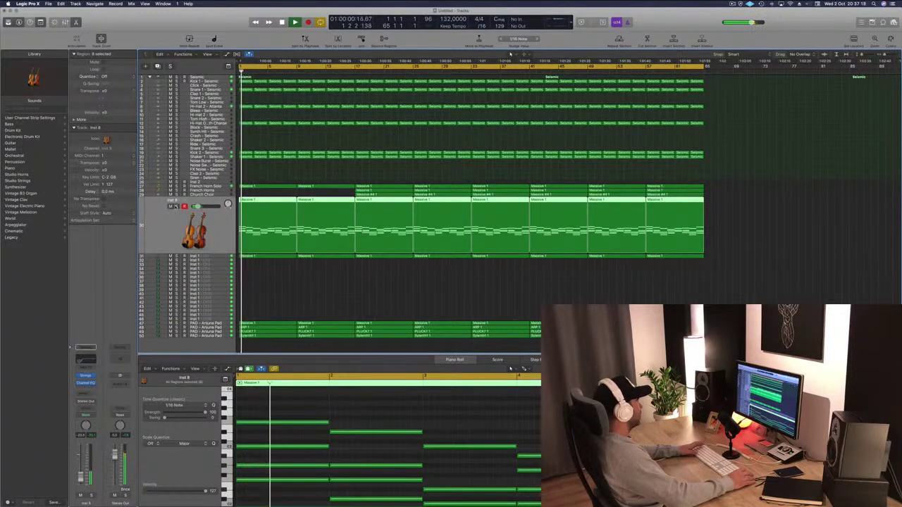
key(ctrl+s)
key(ctrl+s)
click(276, 202)
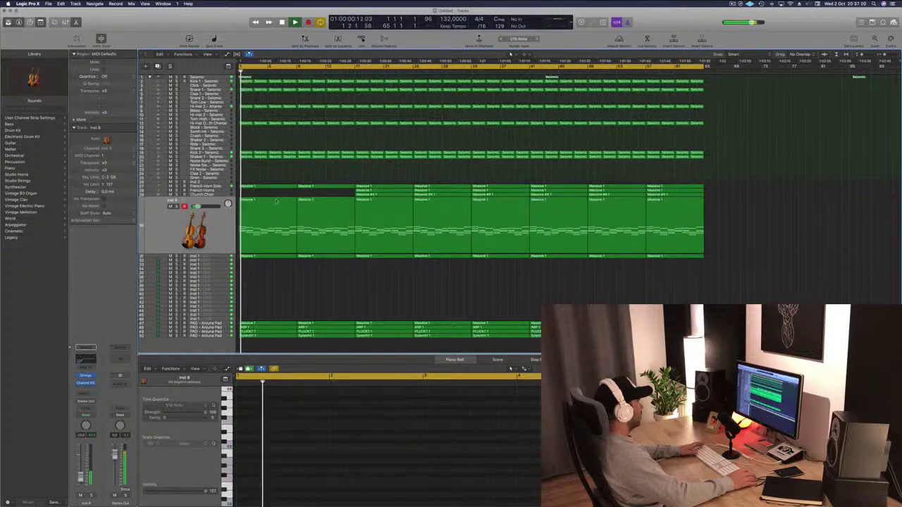
key(Delete)
key(Return)
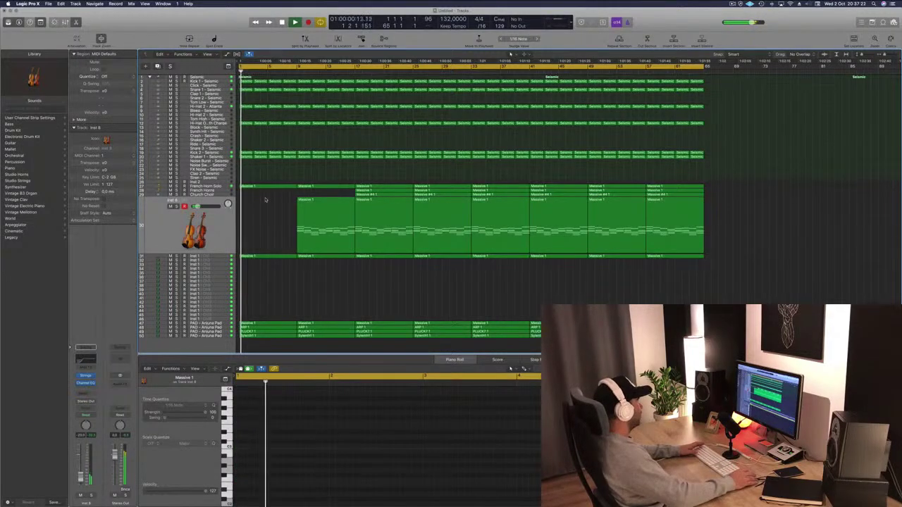
- Audition the French Horn Solo track in solo and raise its volume to about -11 dB in the mix
click(224, 188)
key(Return)
click(176, 195)
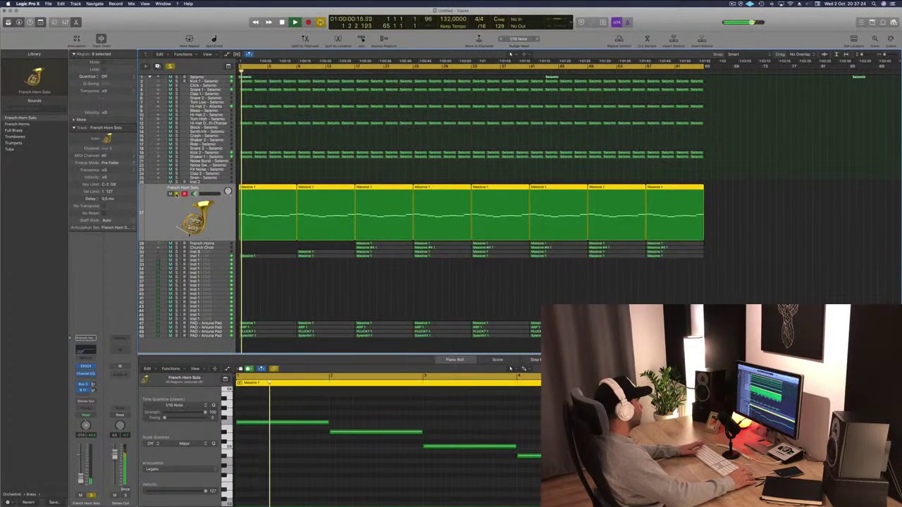
key(ctrl+s)
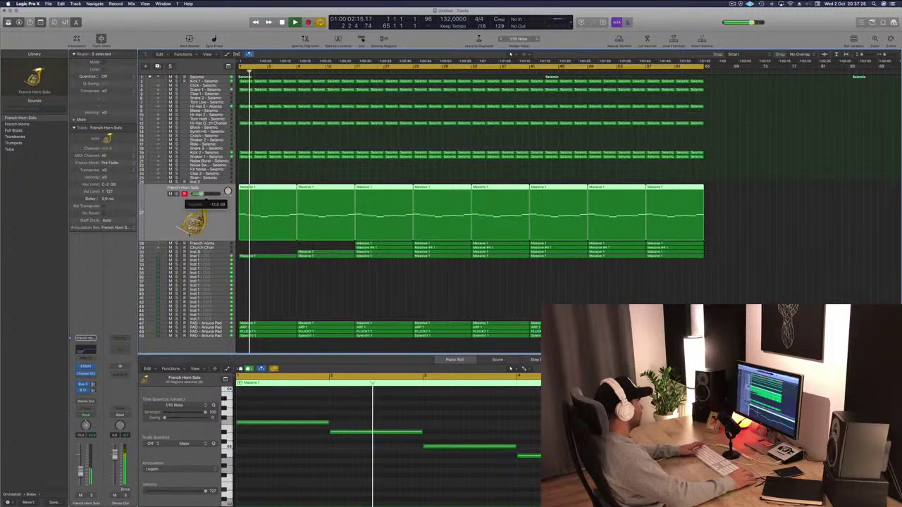
- Audition the Inst 1 strings track in solo and lower its volume slightly in the full mix
click(223, 256)
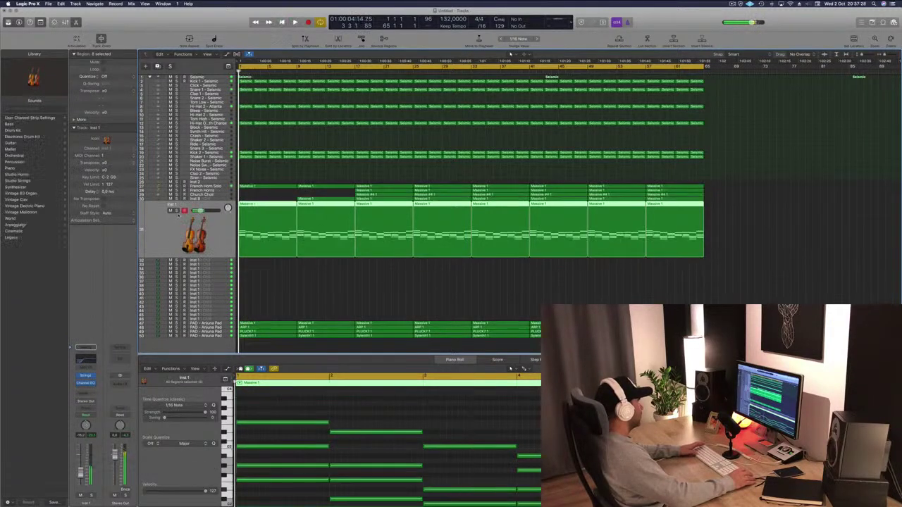
key(ctrl+s)
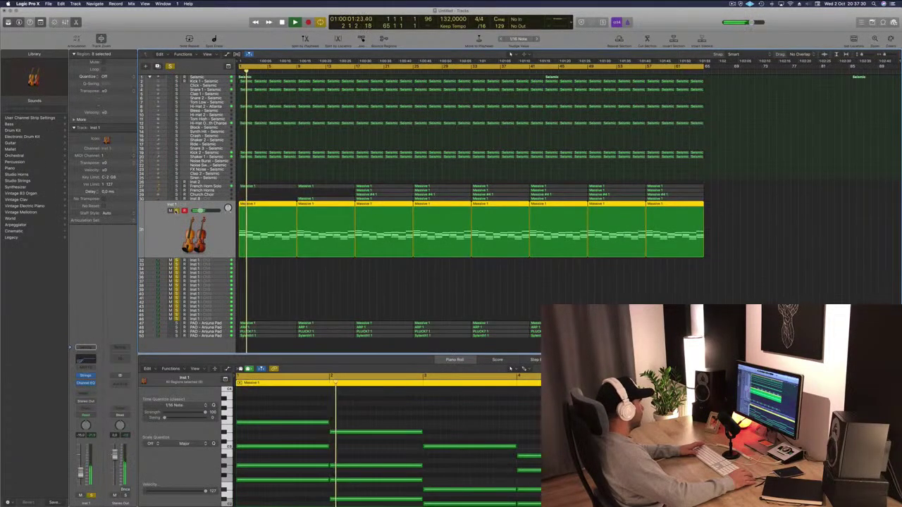
key(ctrl+s)
key(Return)
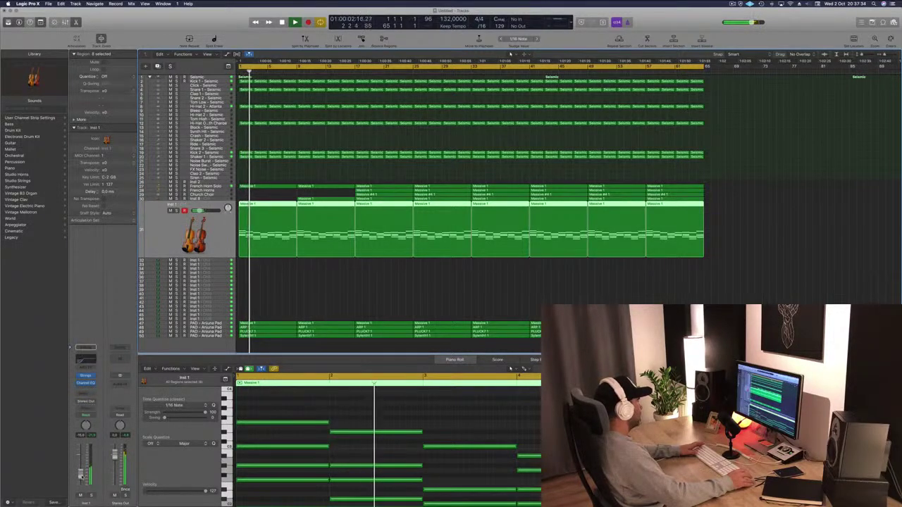
key(Return)
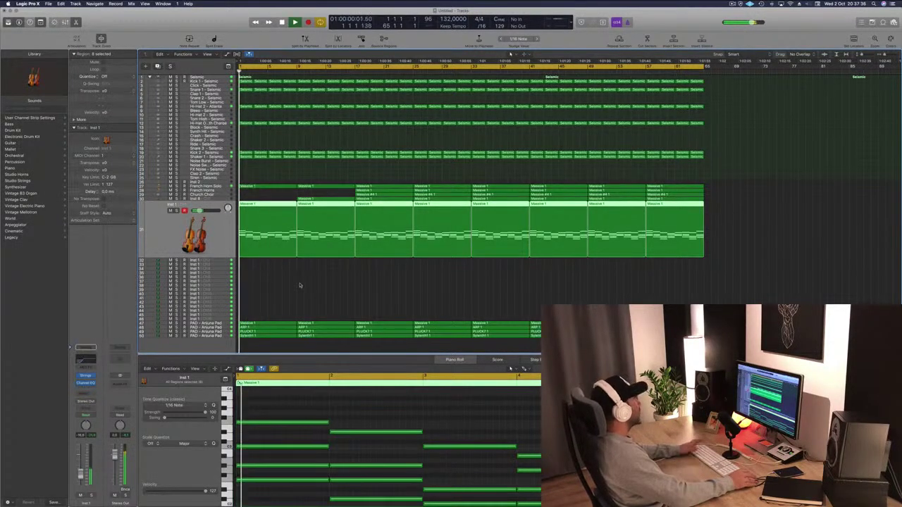
- Audition the first Anjuna Pad track in solo and inspect the low cut in its Channel EQ
click(218, 323)
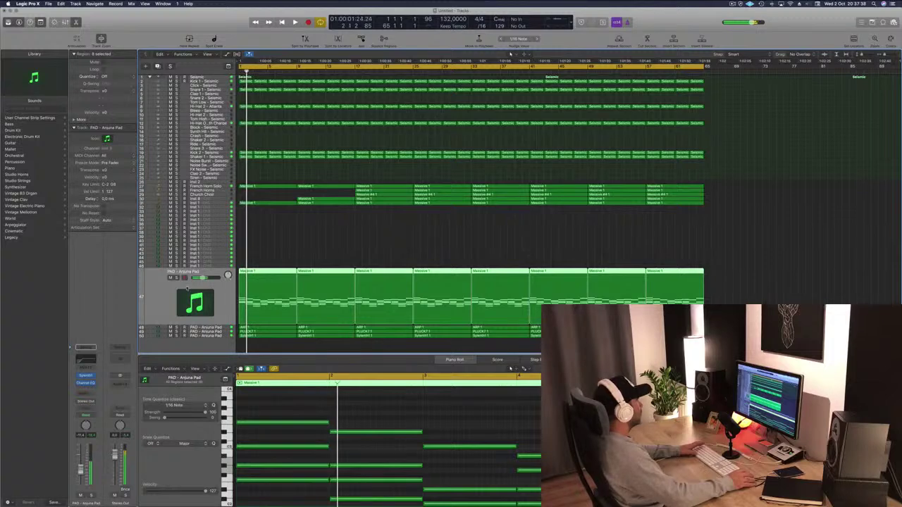
click(176, 278)
click(176, 278)
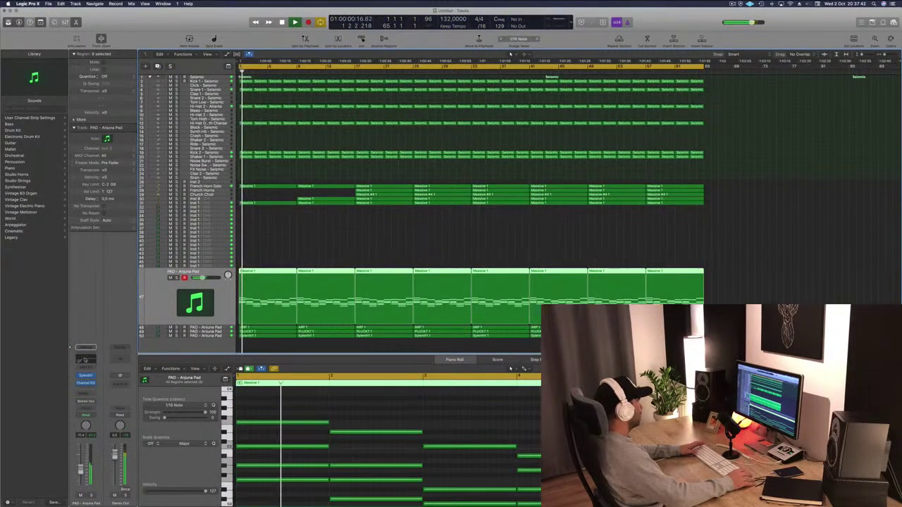
click(84, 360)
drag(298, 41, 507, 55)
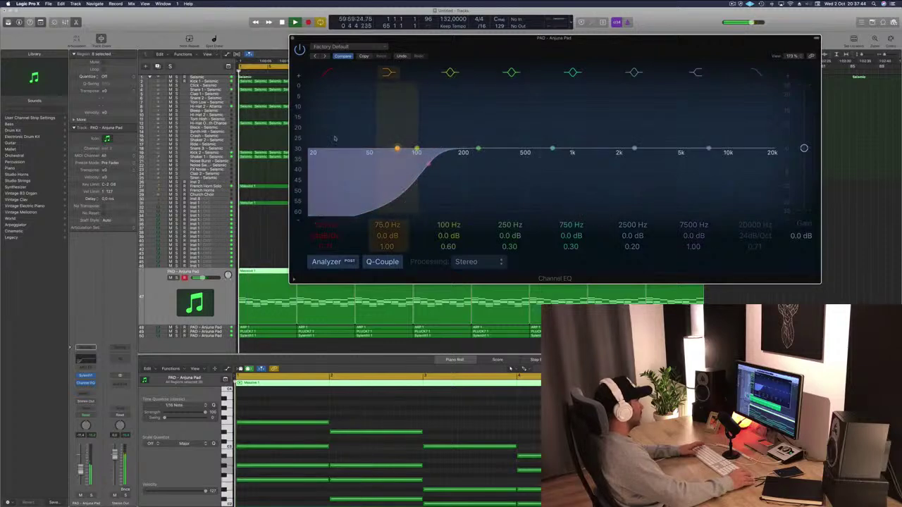
- Set the first Anjuna Pad track's automation to Touch and record a Sylenth1 filter cutoff movement from the start, closing the synth window
click(85, 376)
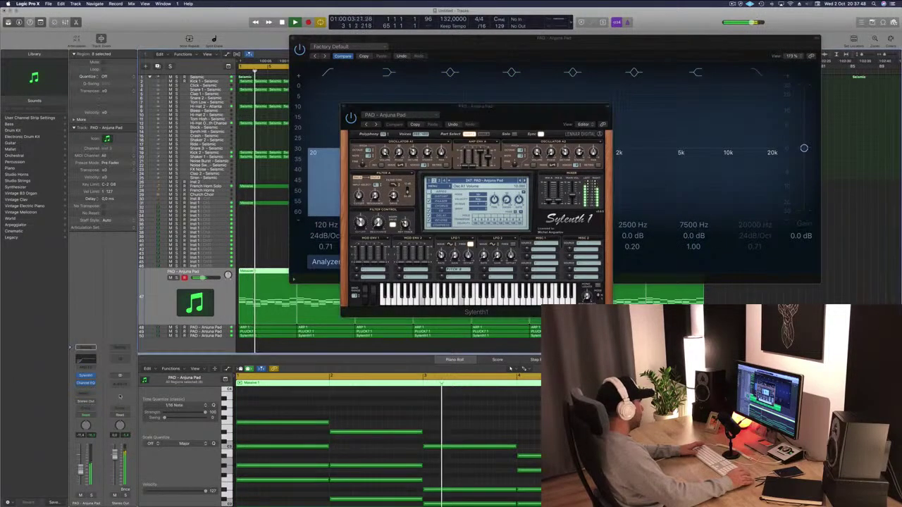
click(90, 417)
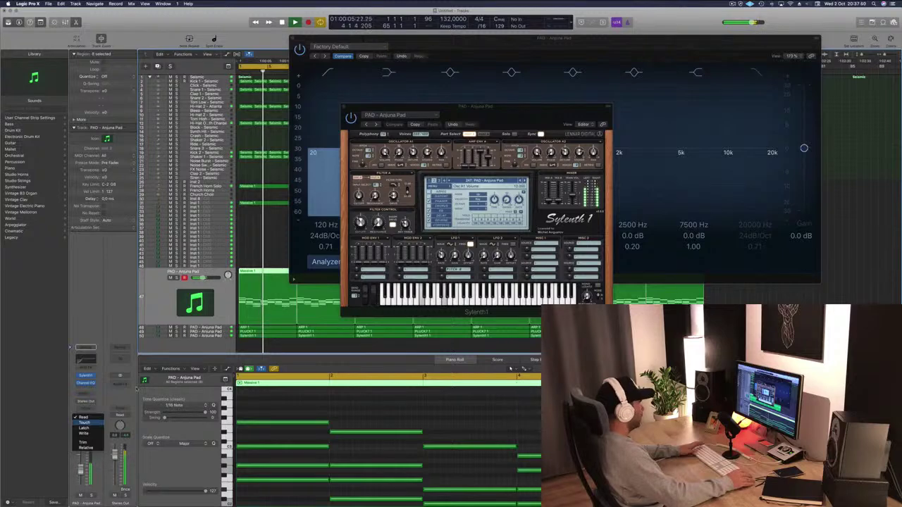
click(87, 423)
key(space)
key(space)
drag(361, 221, 361, 227)
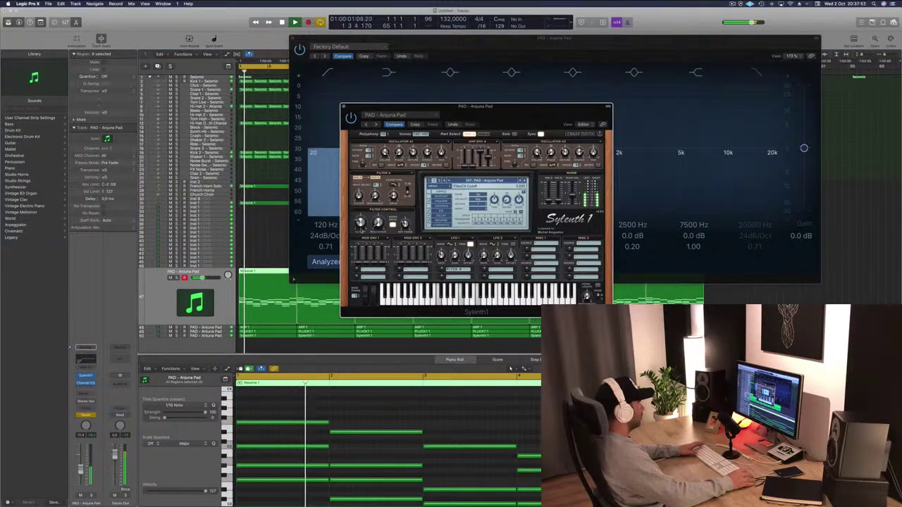
key(space)
key(space)
click(343, 107)
key(space)
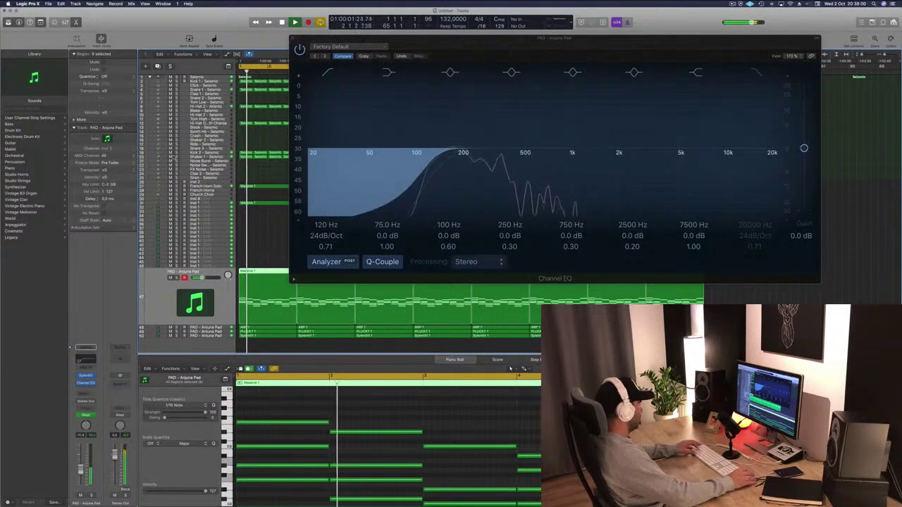
- Show the filter cutoff automation on the first Anjuna Pad track and draw a rising ramp from bar 1 to bar 9
key(a)
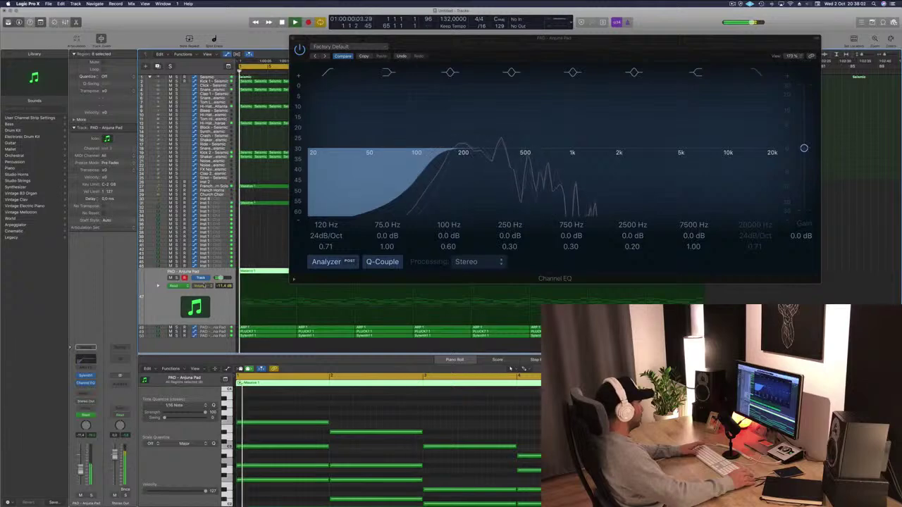
click(203, 286)
click(221, 352)
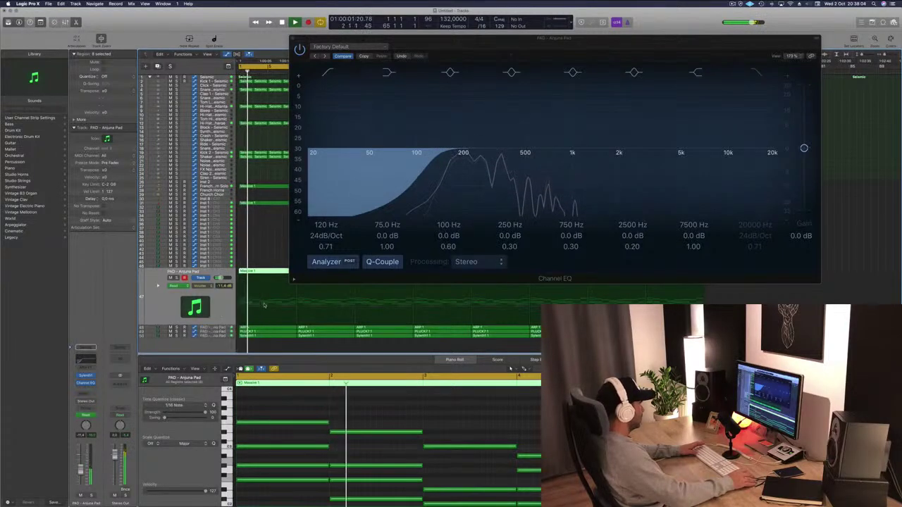
click(248, 309)
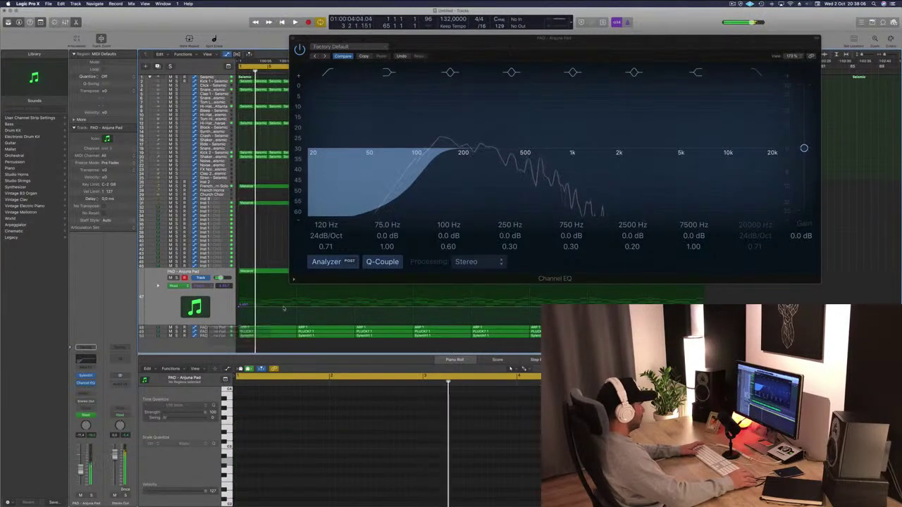
drag(296, 308, 297, 300)
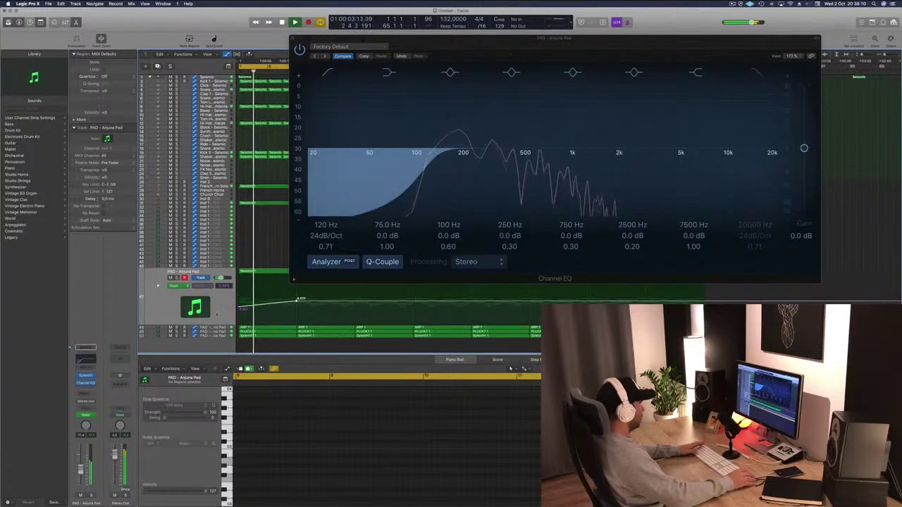
- Listen to the Anjuna Pad track holding the ARP regions in solo from the start
click(214, 327)
key(Return)
key(ctrl+s)
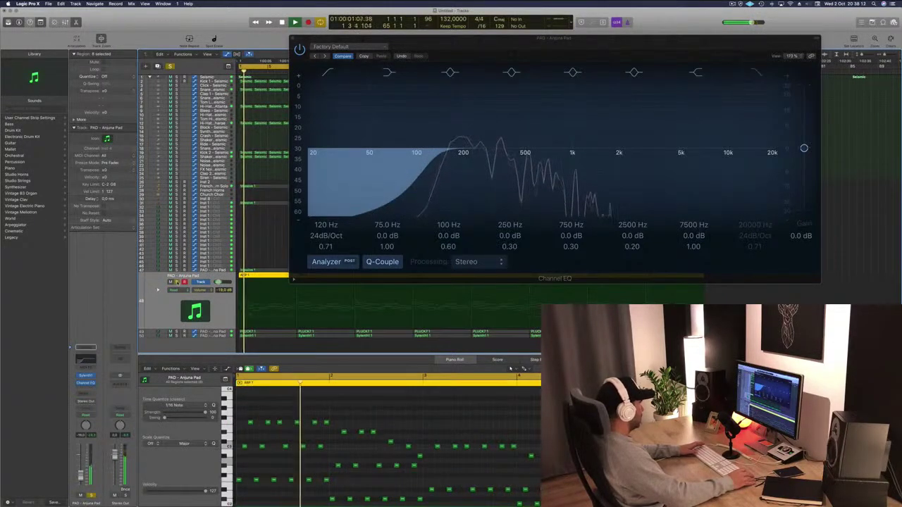
key(ctrl+s)
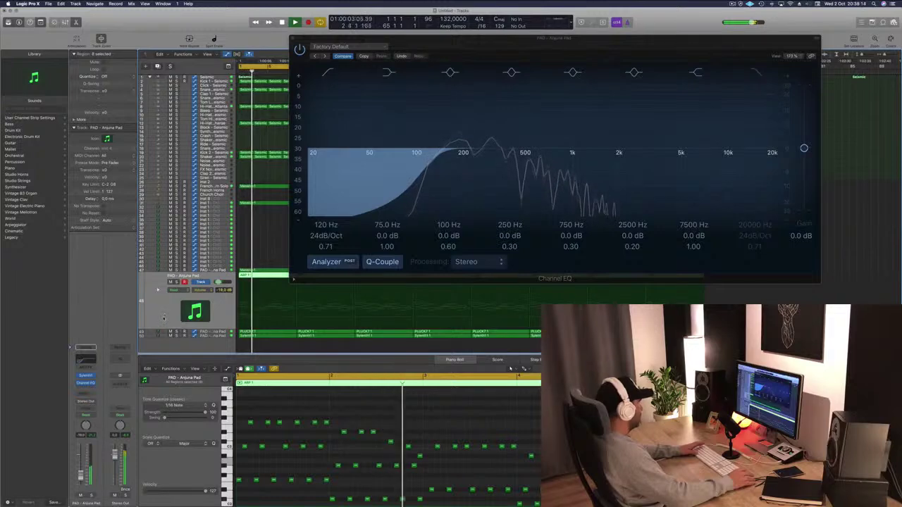
- Review the ARP track's Sylenth1 settings during playback and close both the synth and Channel EQ windows
click(85, 376)
key(Return)
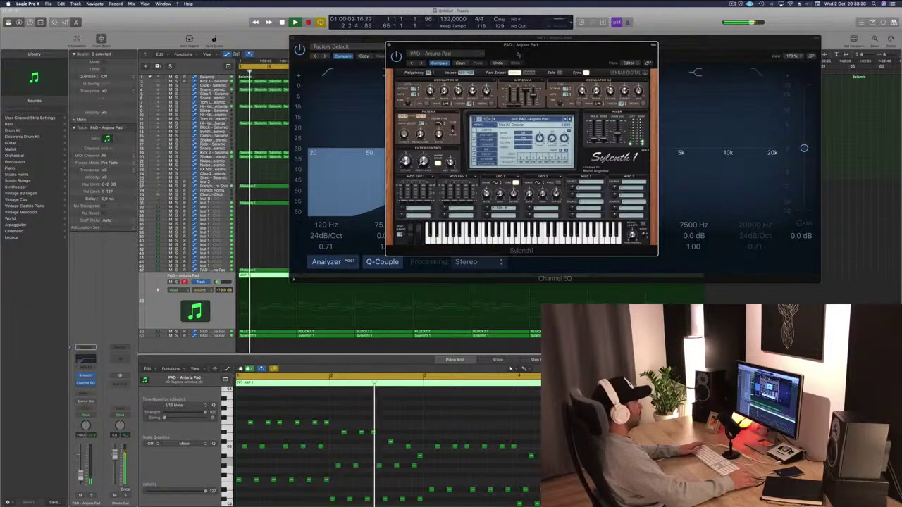
drag(515, 57, 602, 108)
click(475, 96)
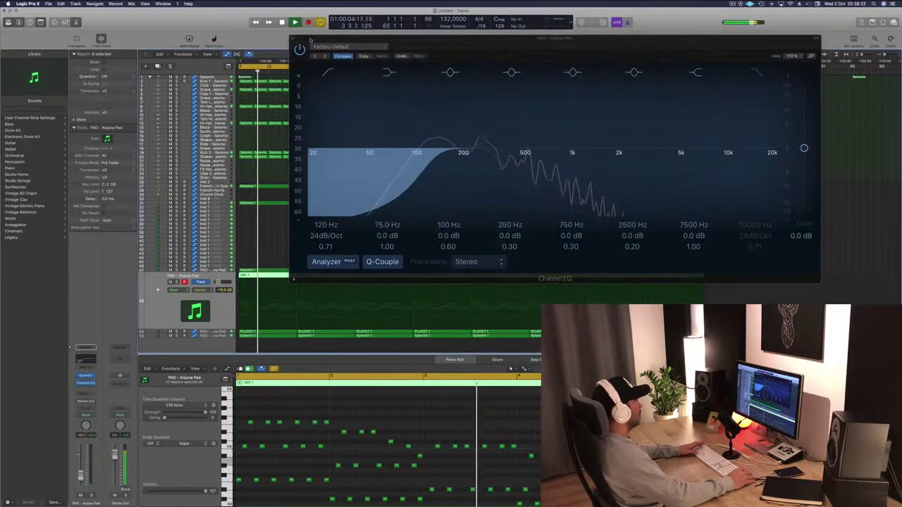
click(293, 38)
key(Return)
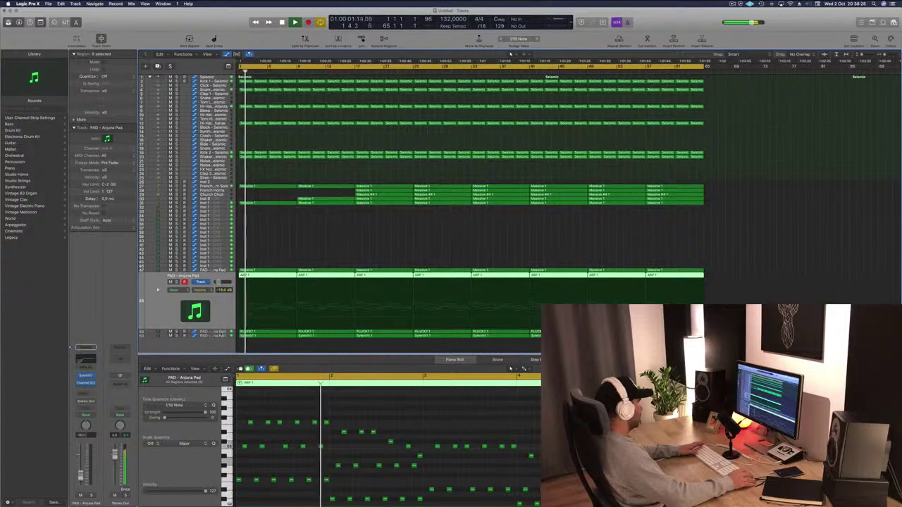
- Delete the first two PLUCK7 regions, clearing bars 1 to 16 of the pluck track
click(161, 331)
key(space)
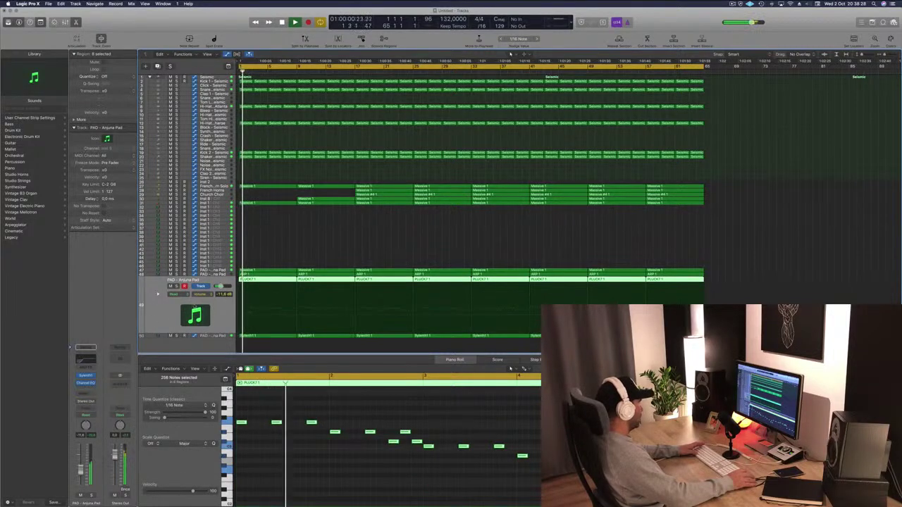
click(289, 243)
click(270, 281)
key(BackSpace)
click(312, 280)
key(BackSpace)
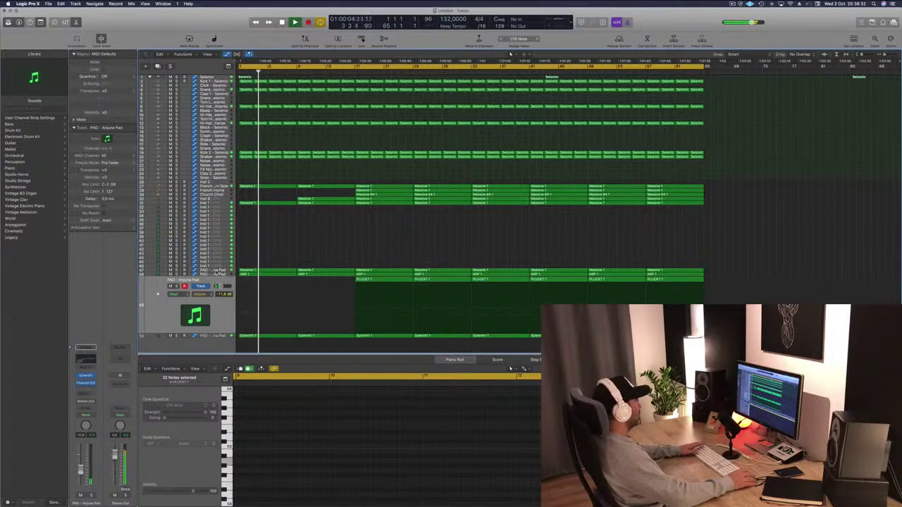
- Raise the filter cutoff automation point at bar 9 slightly on the first Anjuna Pad track
key(Up)
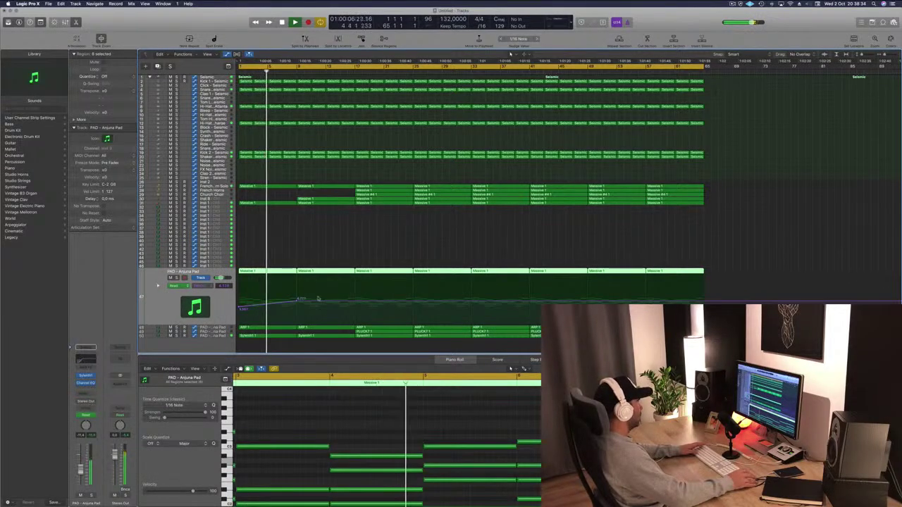
drag(297, 301, 297, 299)
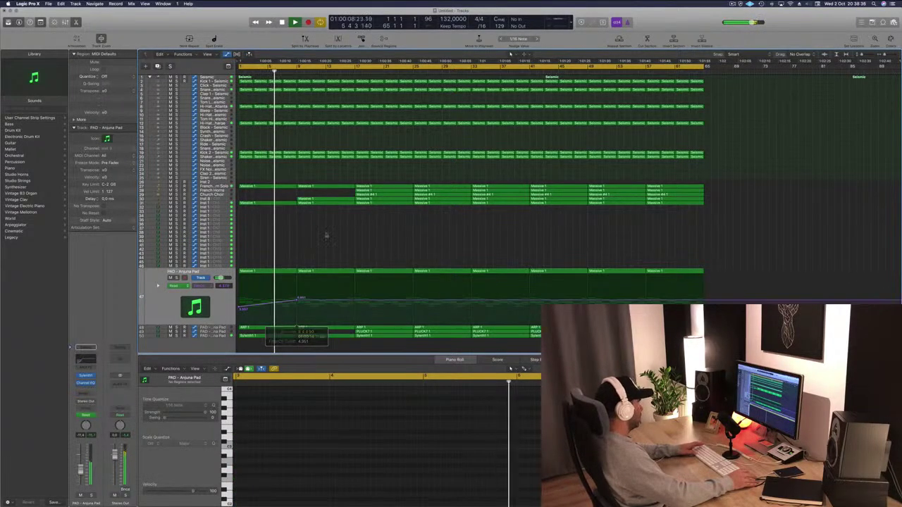
key(super+s)
key(super+s)
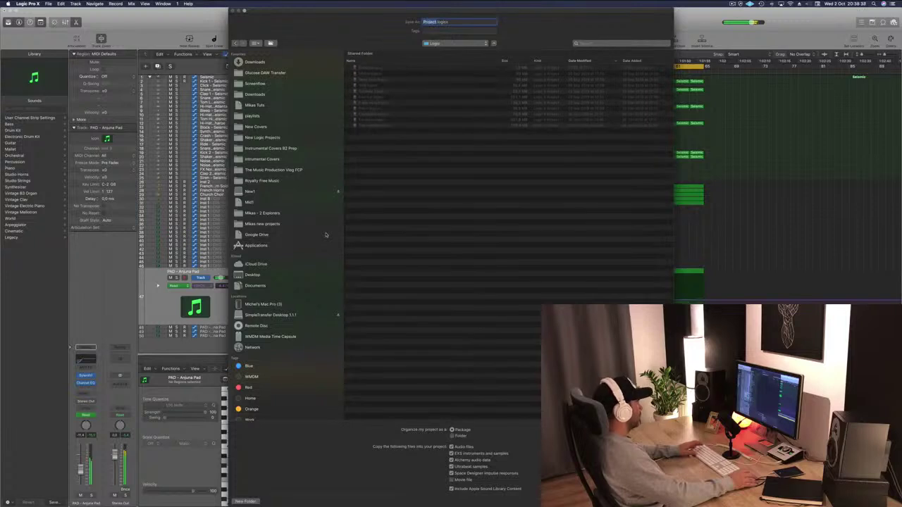
key(Escape)
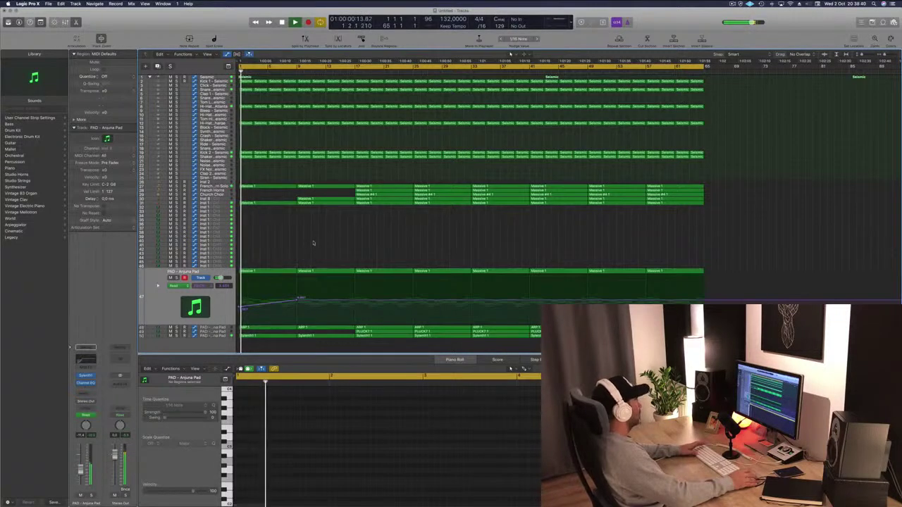
- Listen to the Anjuna Pad tracks holding the Sylenth1 and ARP regions, each in solo
click(207, 302)
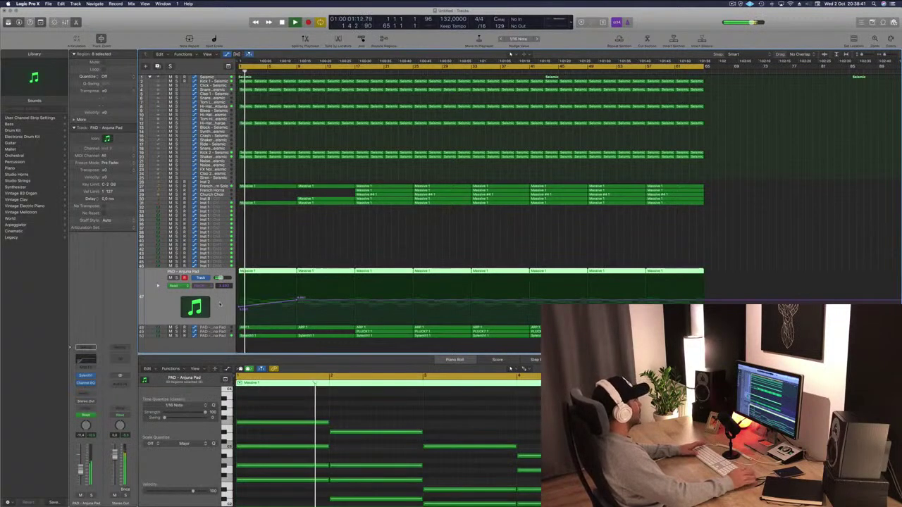
click(219, 336)
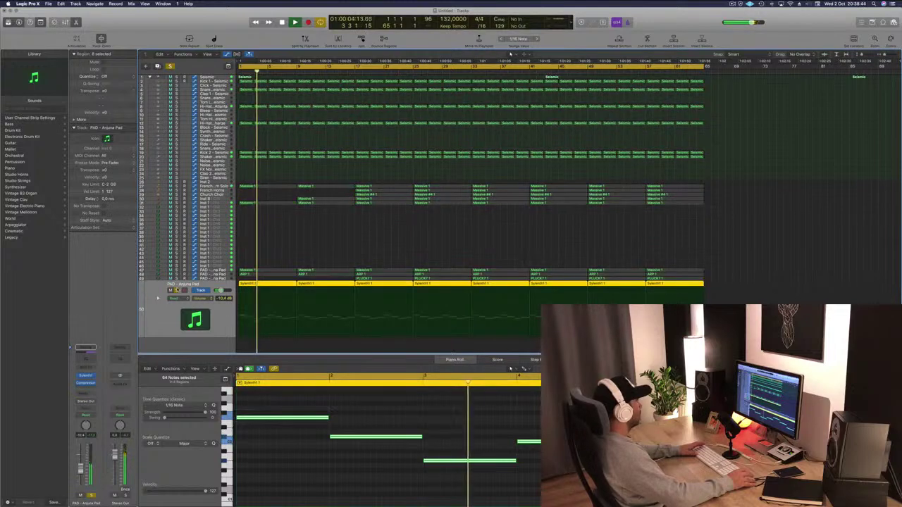
click(220, 271)
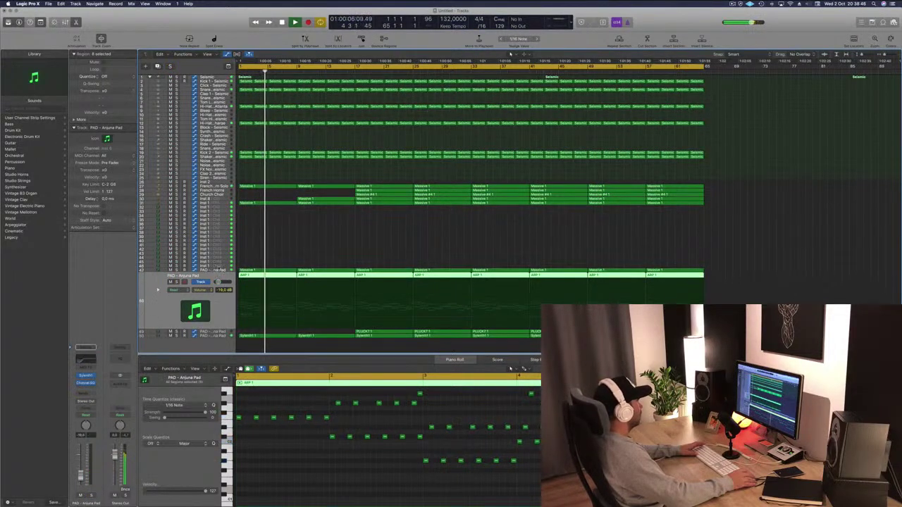
key(s)
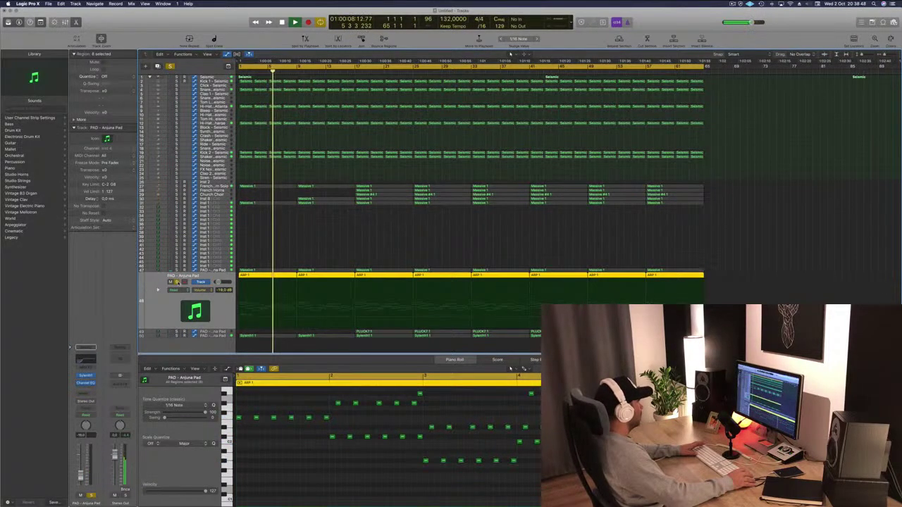
key(s)
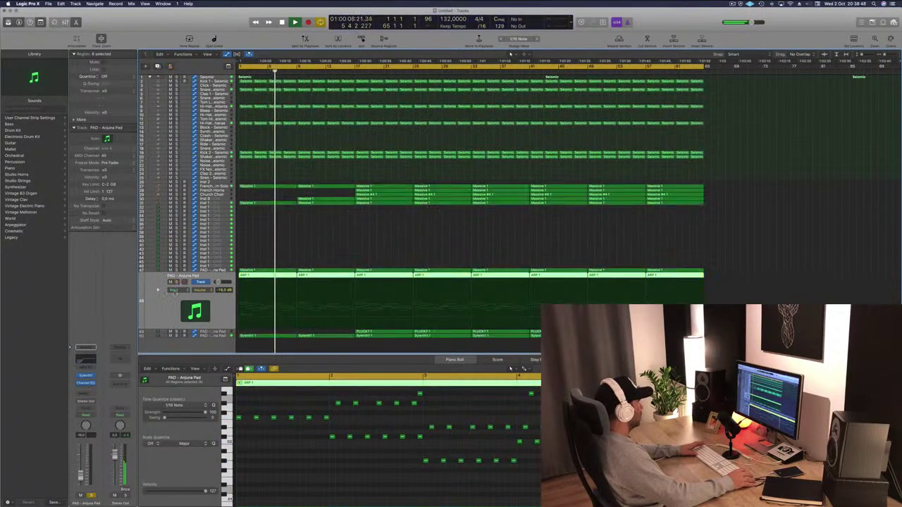
- Open Sylenth1 on the ARP track and set the track's automation mode to Touch during playback from the start
click(89, 375)
key(Return)
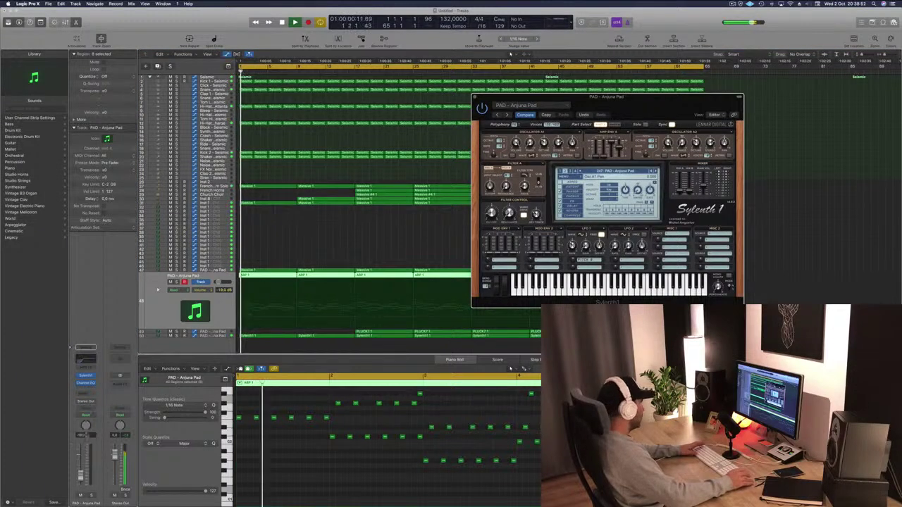
click(86, 415)
click(85, 427)
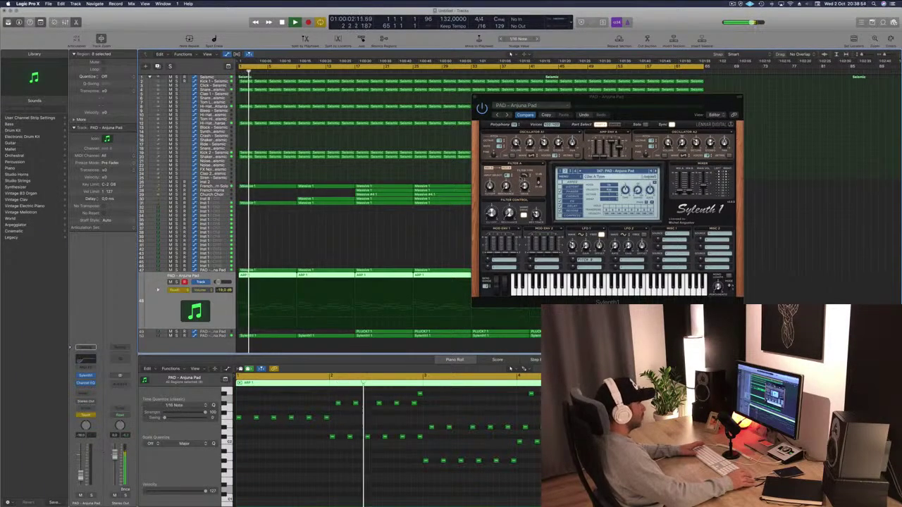
- Bring up filter cutoff automation on the ARP track and draw a rising ramp from bar 1 to bar 9
drag(491, 213, 491, 202)
drag(260, 322, 238, 322)
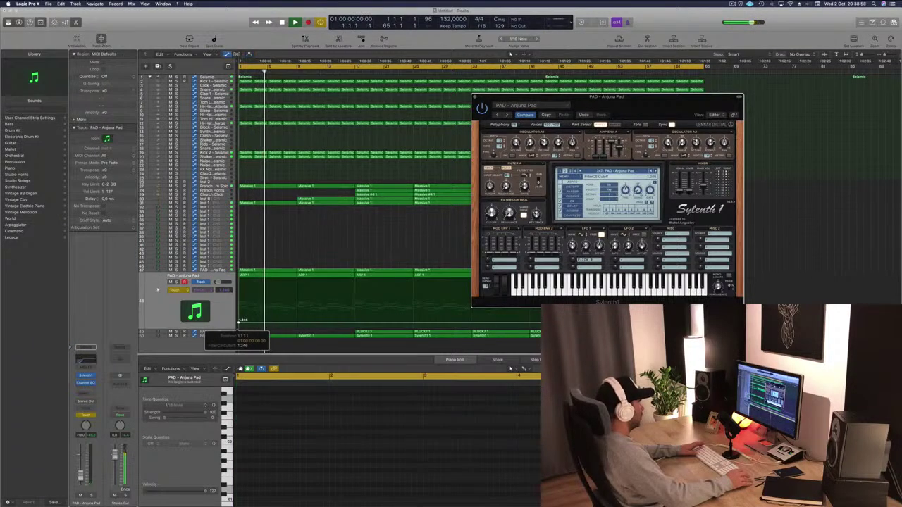
click(298, 323)
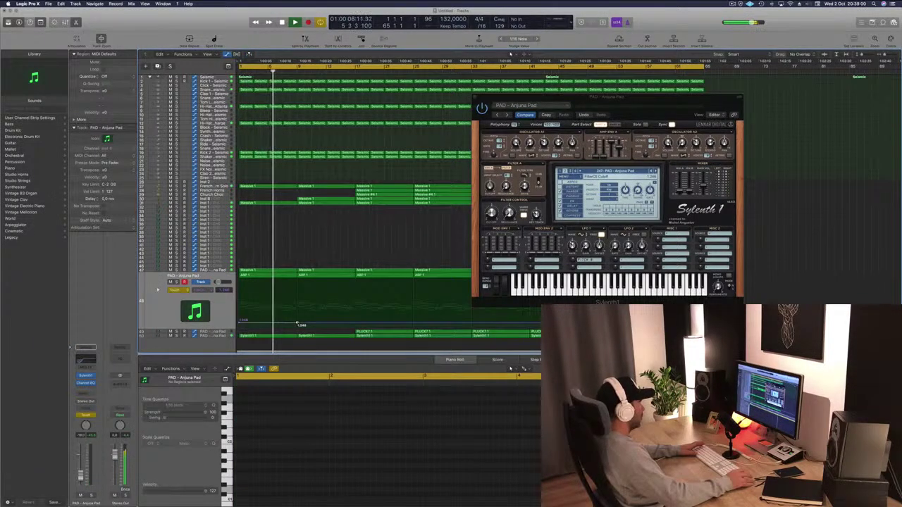
drag(298, 321, 298, 307)
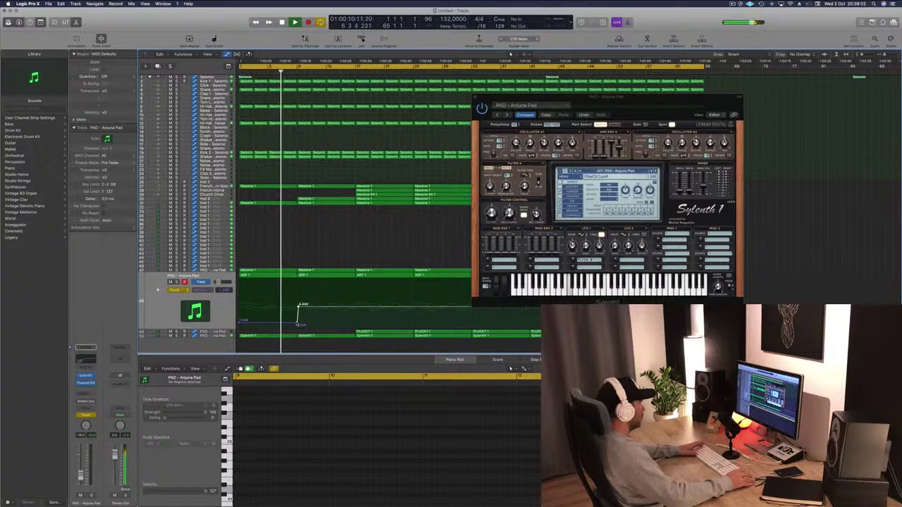
drag(298, 305, 298, 301)
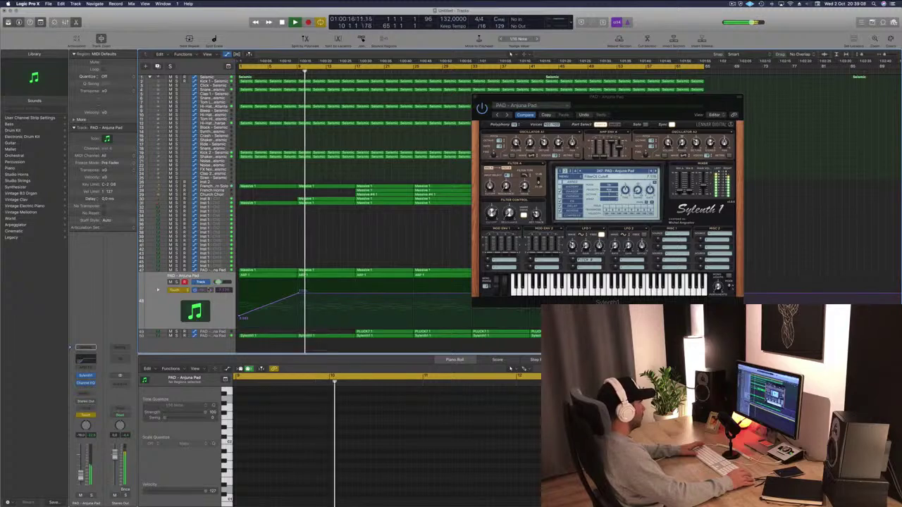
- Return the ARP track's automation mode to Read and close its Sylenth1 window
click(182, 283)
click(184, 285)
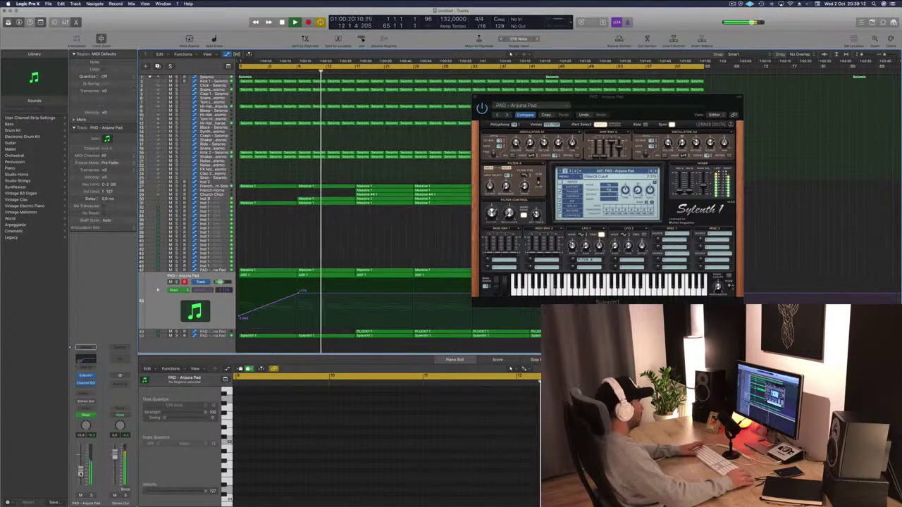
drag(636, 107, 531, 122)
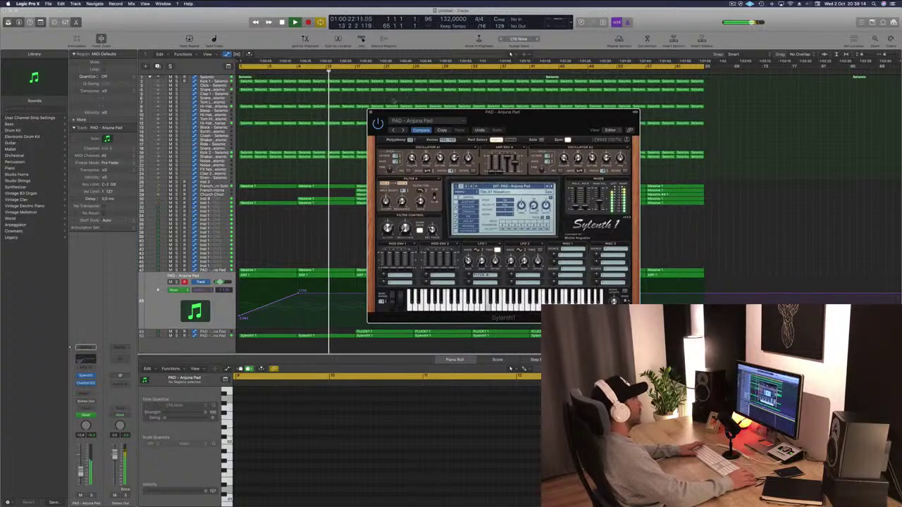
click(370, 112)
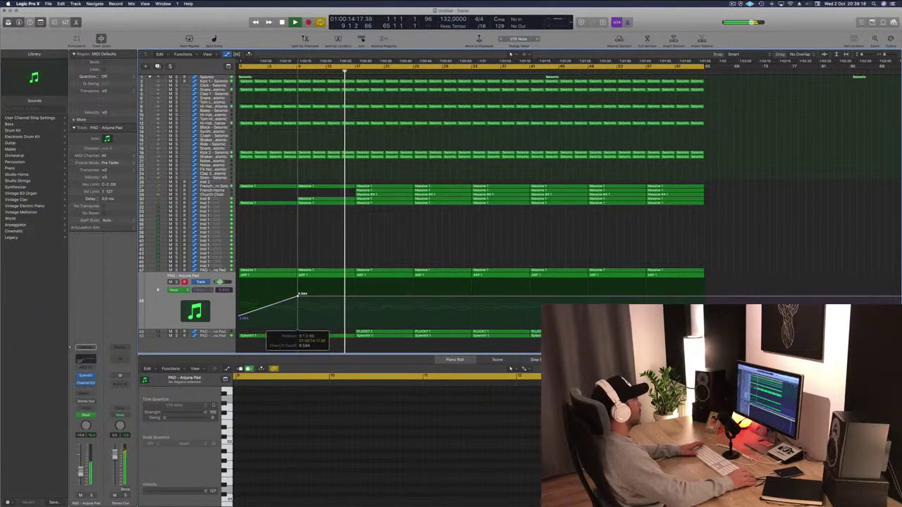
key(space)
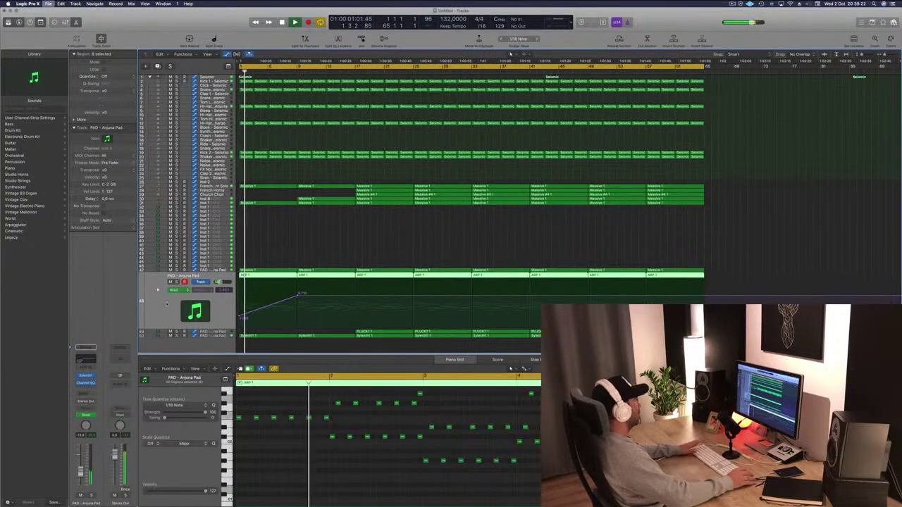
- Save the project as "A Song For Lucy" in the Logic folder
key(super+s)
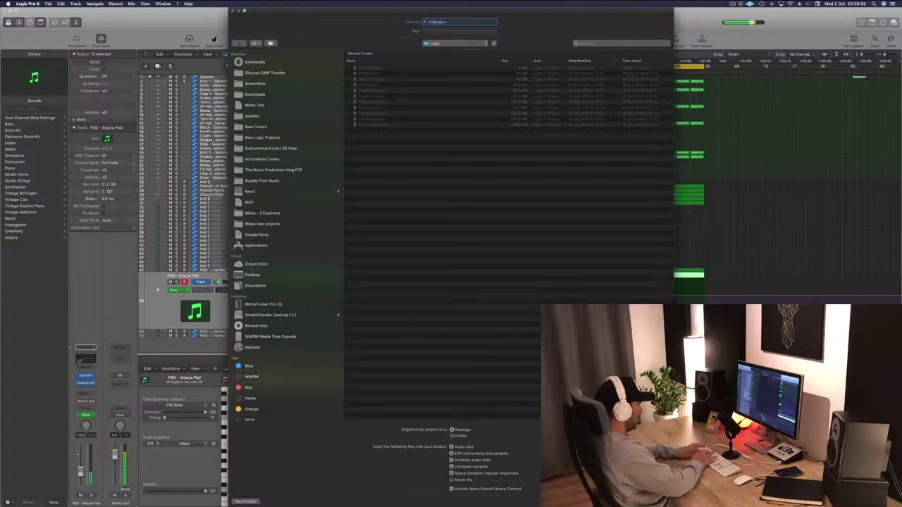
text(A Song For Lucy)
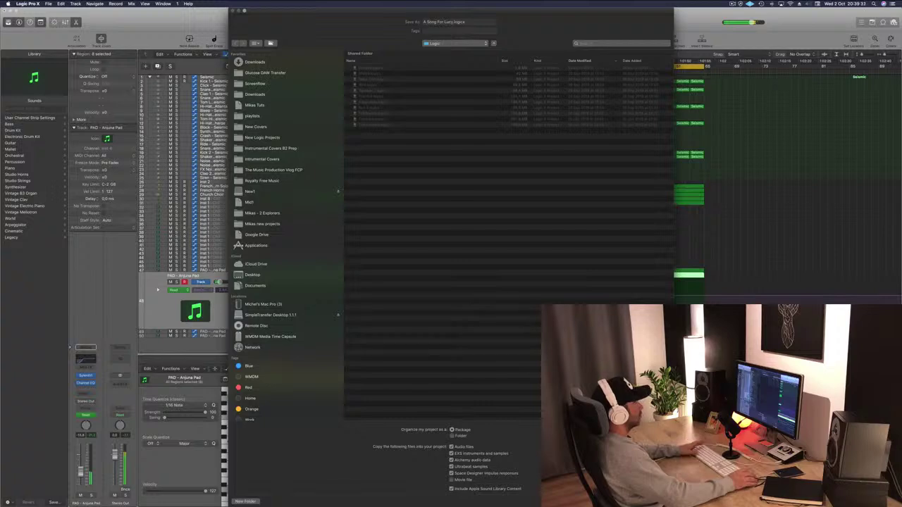
key(Return)
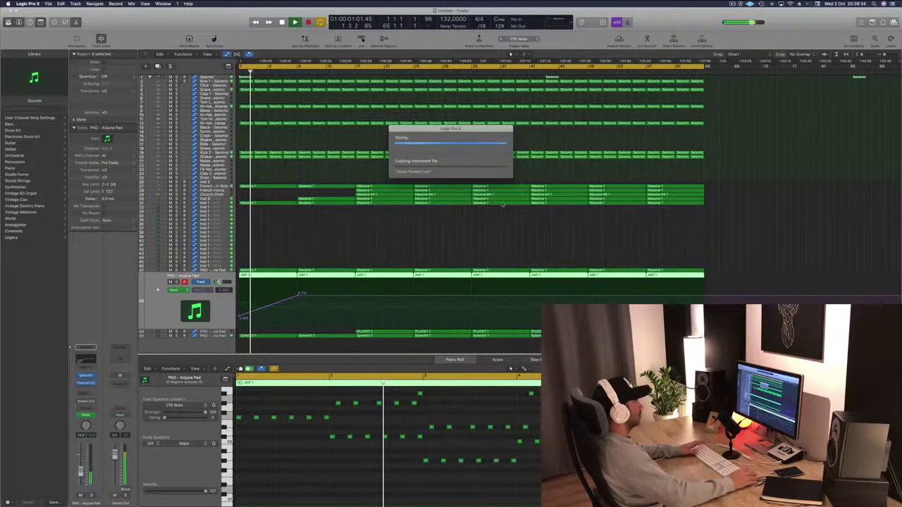
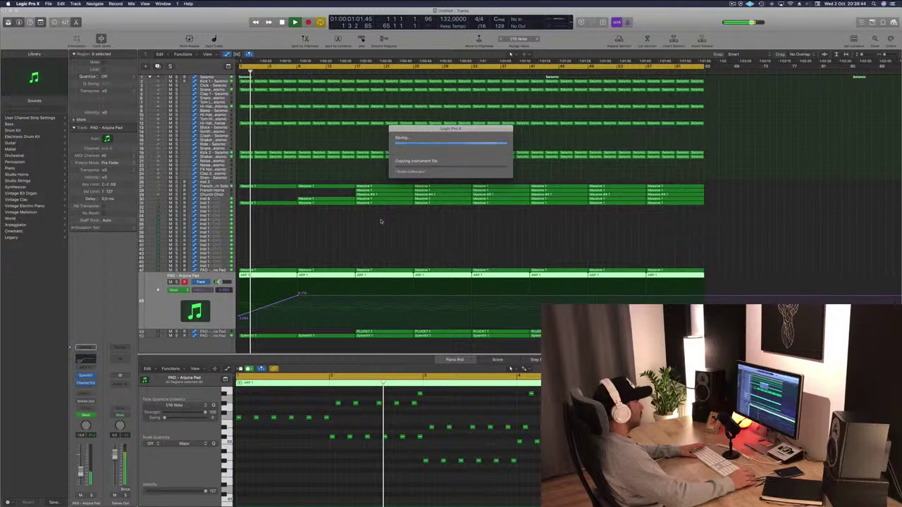
drag(473, 127, 451, 129)
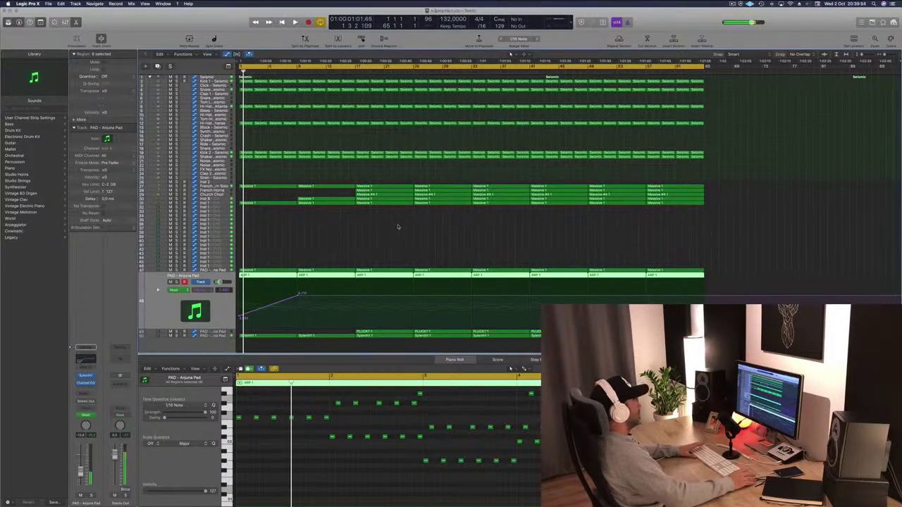
- Delete the first Massive 1 region on the Inst 1 strings track, clearing bars 1 to 8
click(394, 227)
key(space)
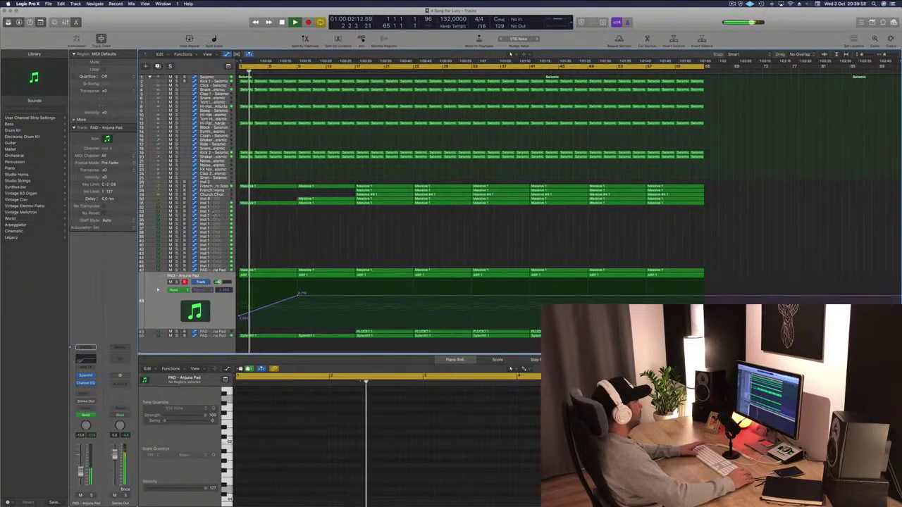
click(268, 204)
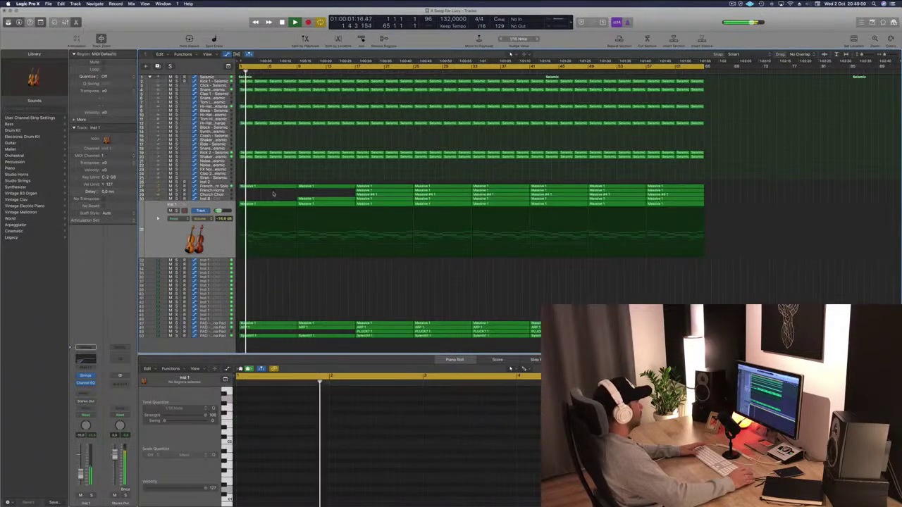
key(Delete)
key(Return)
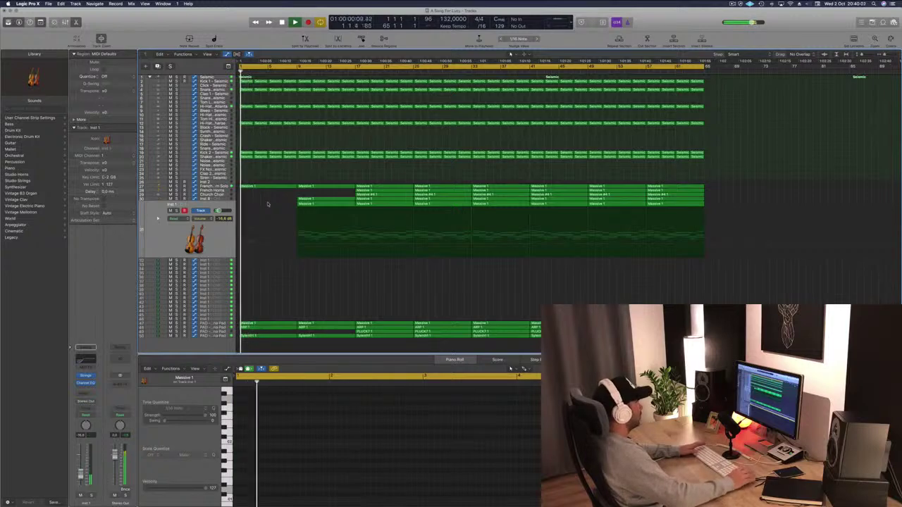
- Delete the first two Massive 1 regions on the French horn solo track, clearing bars 1 to 16
drag(375, 193, 320, 194)
drag(268, 176, 313, 192)
key(BackSpace)
key(Return)
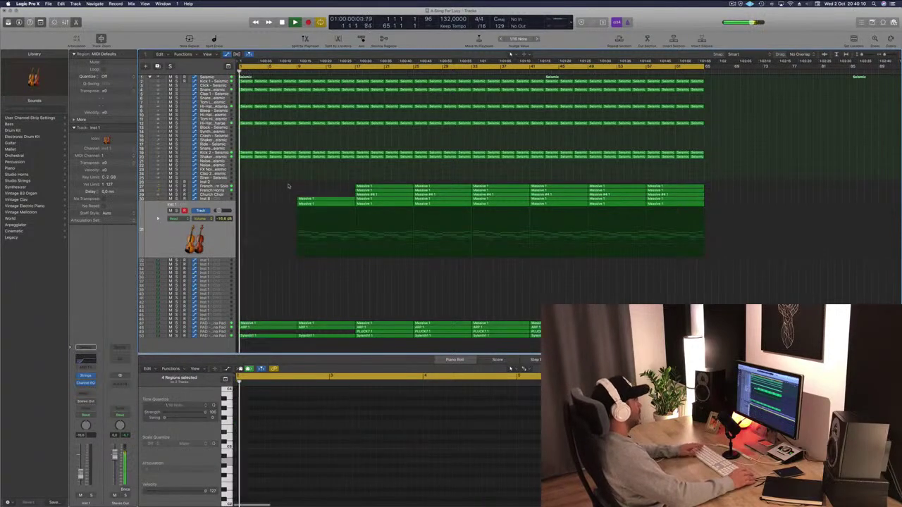
- Raise the bar 9 filter cutoff point on the first Anjuna Pad track and select the ARP track during playback
click(226, 322)
drag(297, 301, 299, 297)
click(215, 327)
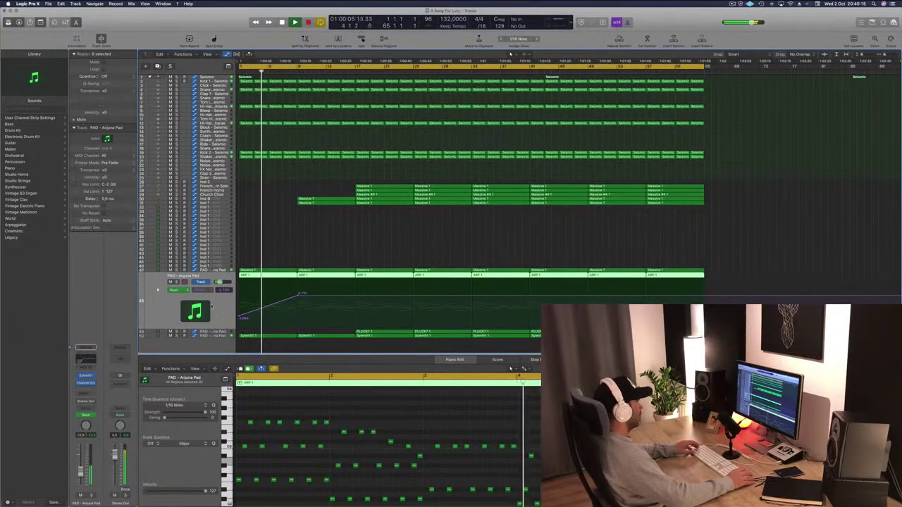
scroll(376, 251, right, 2)
scroll(370, 250, left, 4)
scroll(300, 248, up, 2)
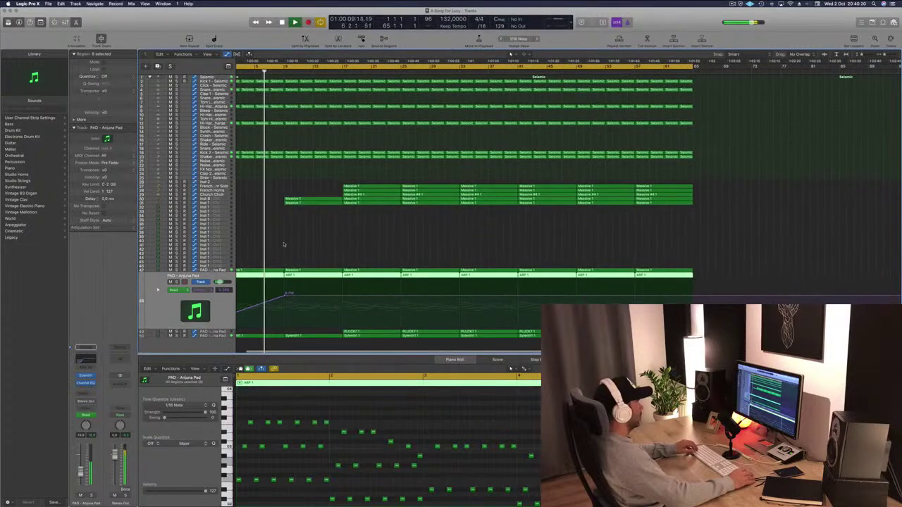
- Add a downward drop in the ARP 1 track's automation at bar 9, where the opening ramp ends
scroll(310, 230, up, 1)
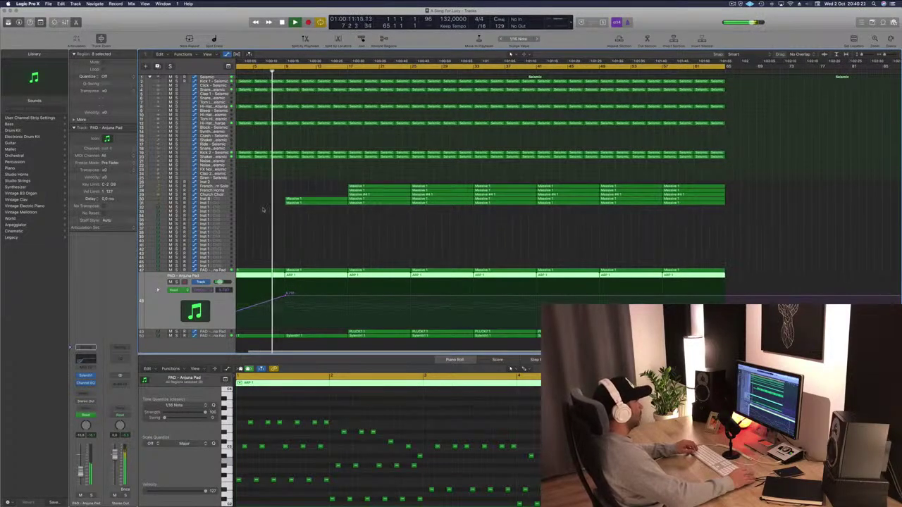
scroll(289, 218, up, 2)
scroll(302, 231, down, 2)
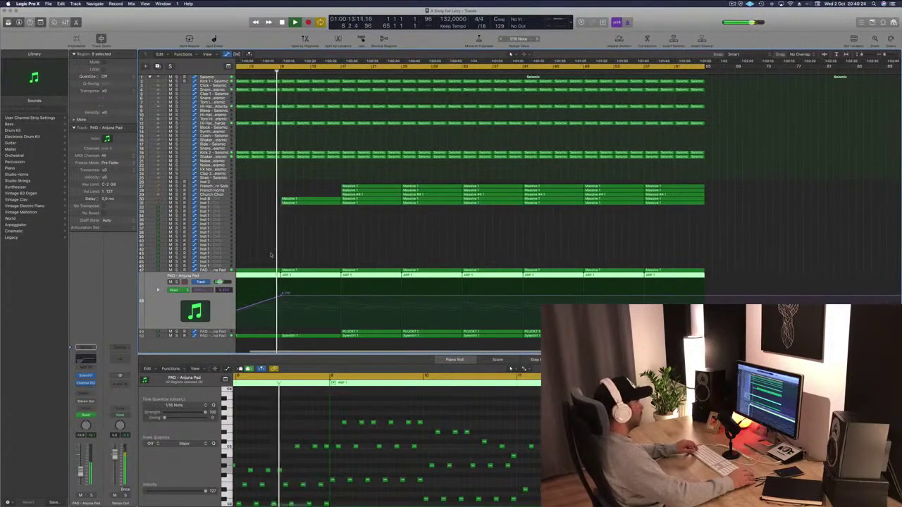
scroll(289, 250, up, 1)
scroll(277, 270, up, 3)
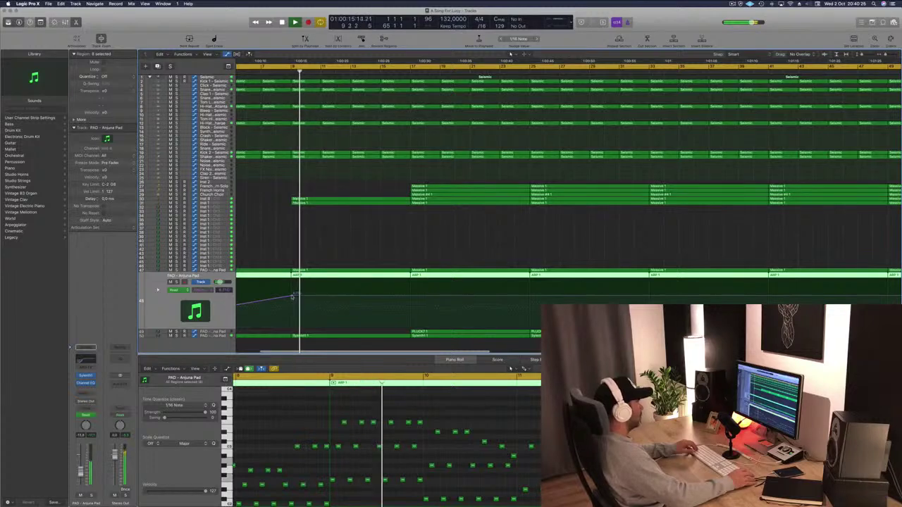
click(293, 293)
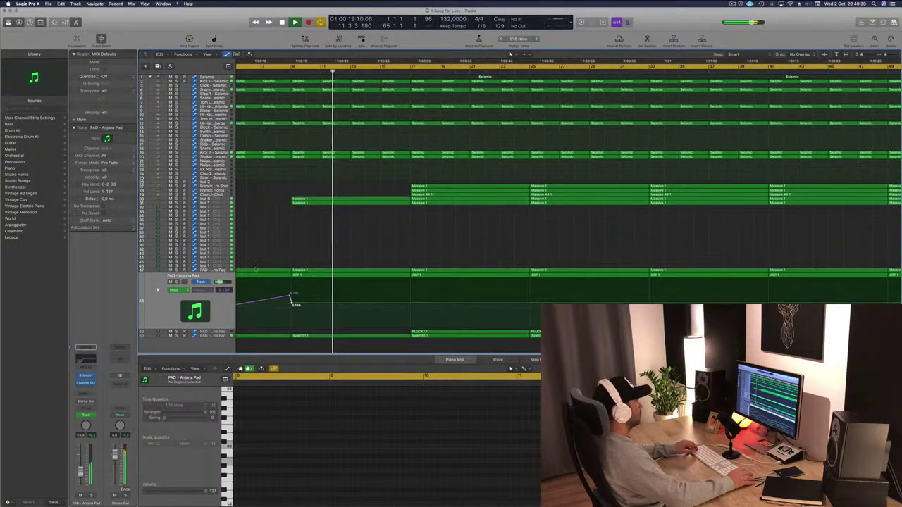
- On the Massive 1 pad track, drop the filter cutoff automation at bar 9 and ramp it back up to bar 17
click(242, 271)
click(289, 298)
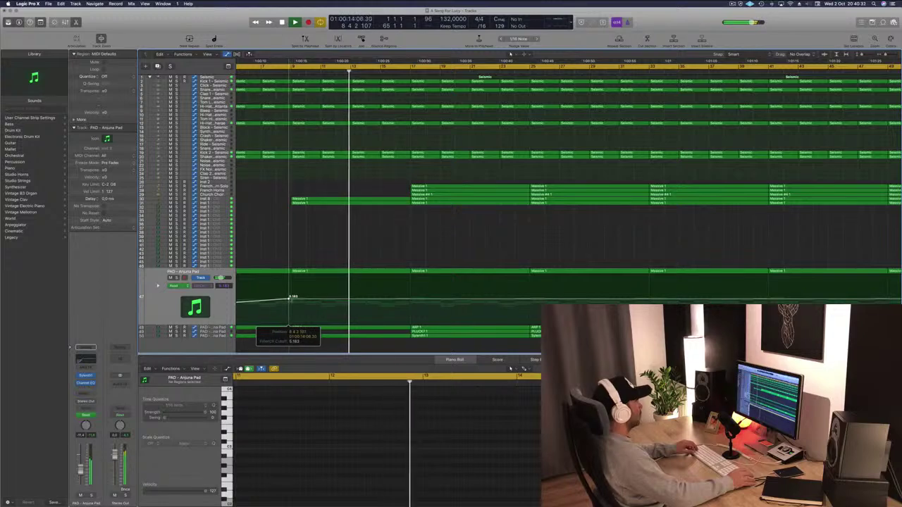
drag(293, 298, 292, 305)
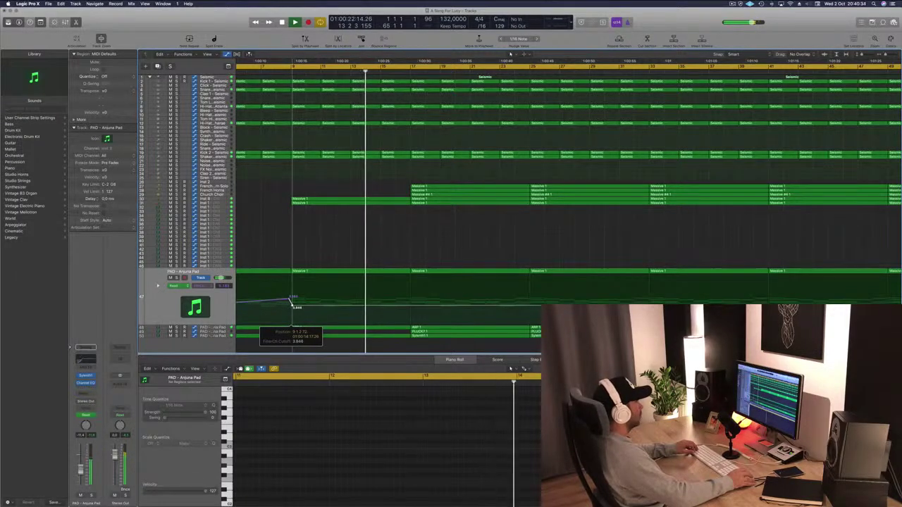
click(408, 306)
drag(409, 307, 409, 297)
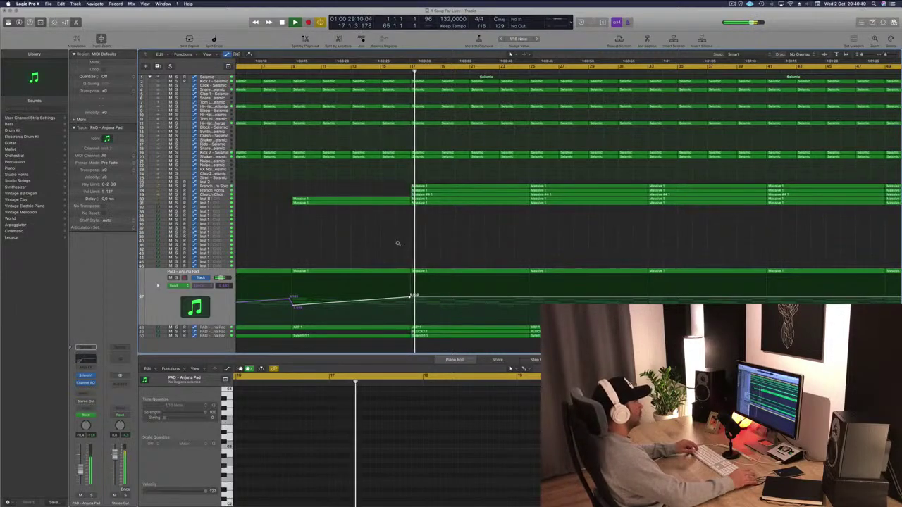
- Play the arrangement from the beginning and audition the ARP 1 and Sylenth1 pad tracks in solo
scroll(398, 243, left, 5)
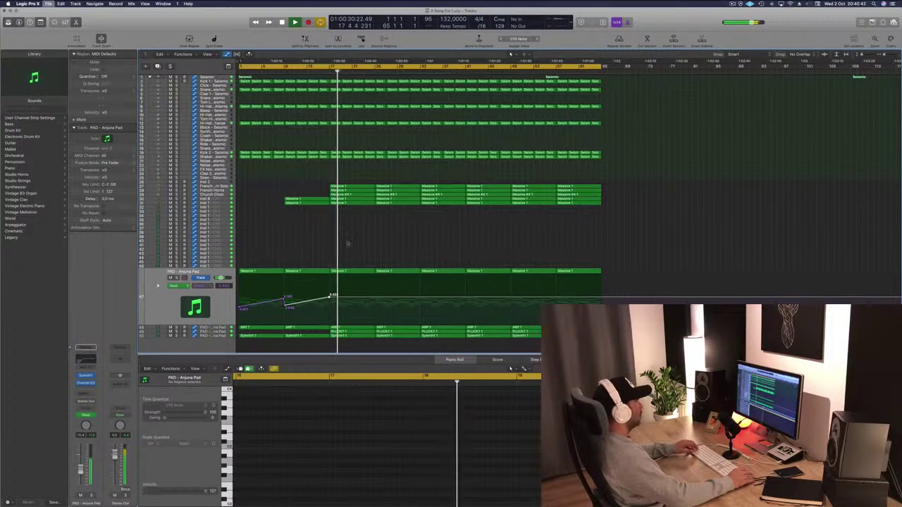
key(Return)
key(super+Right)
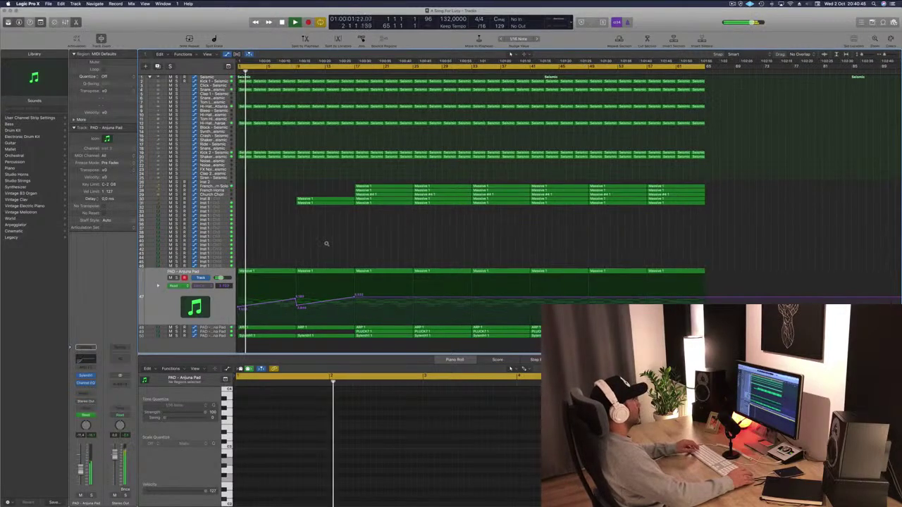
click(217, 317)
click(212, 328)
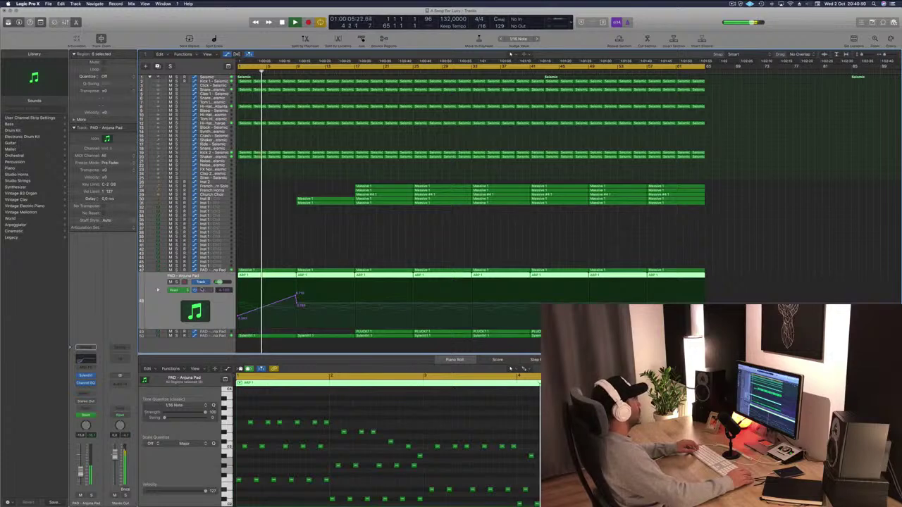
key(s)
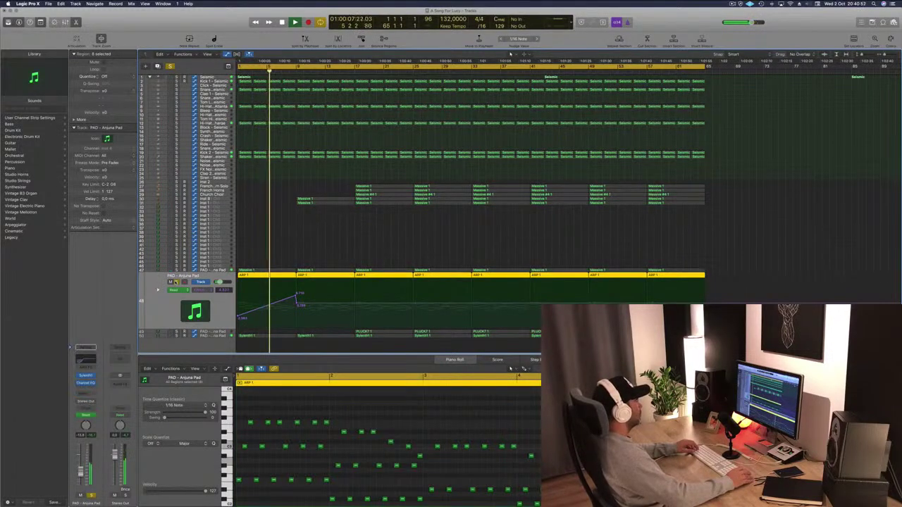
key(s)
key(Down)
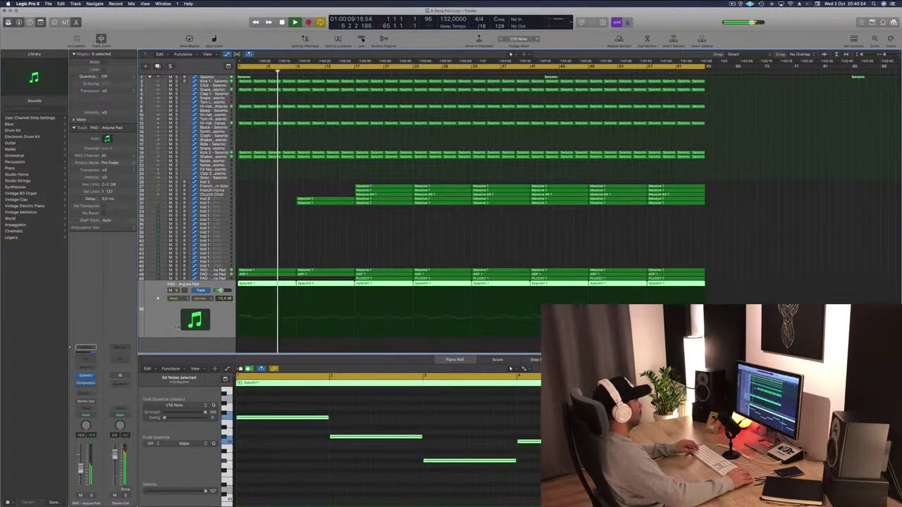
key(s)
key(s)
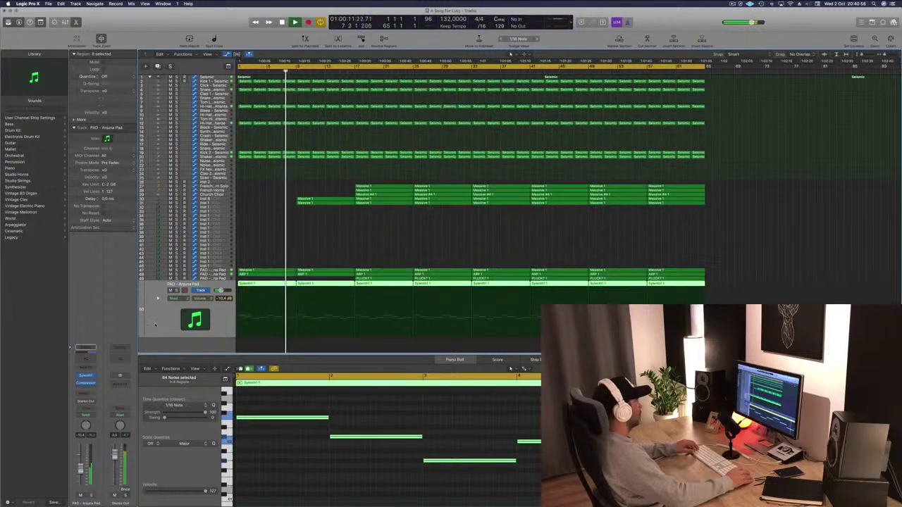
- Delete the two Sylenth1 regions before bar 17, at bars 1 and 9
click(263, 278)
click(264, 284)
key(BackSpace)
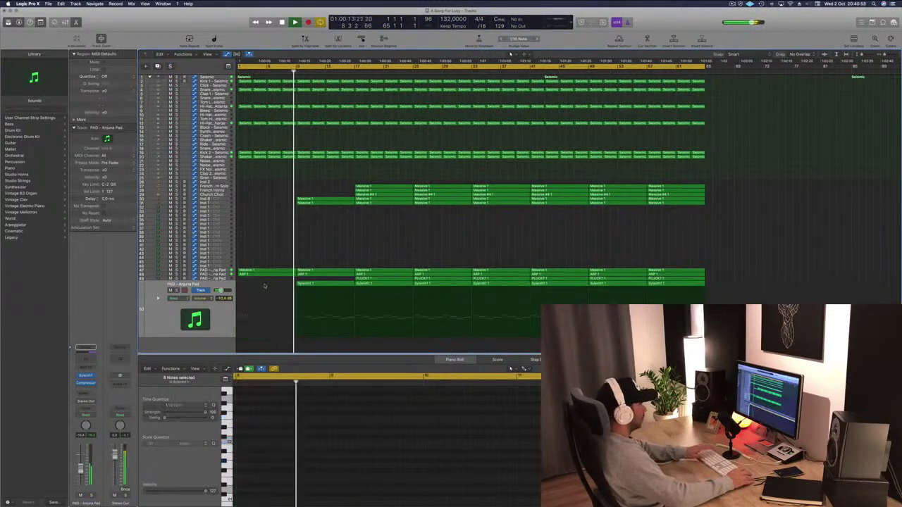
click(329, 284)
key(BackSpace)
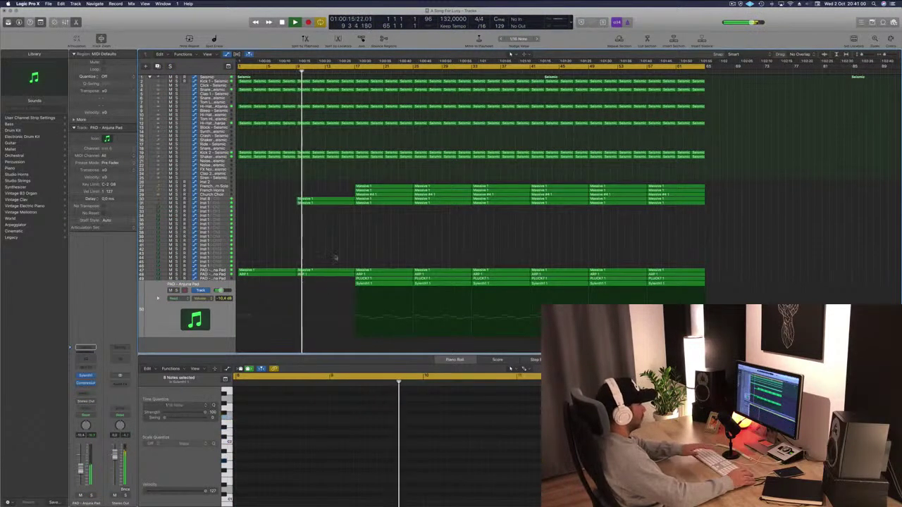
- Delete all Kick 2 regions from bar 1 up to bar 17
key(super+Left)
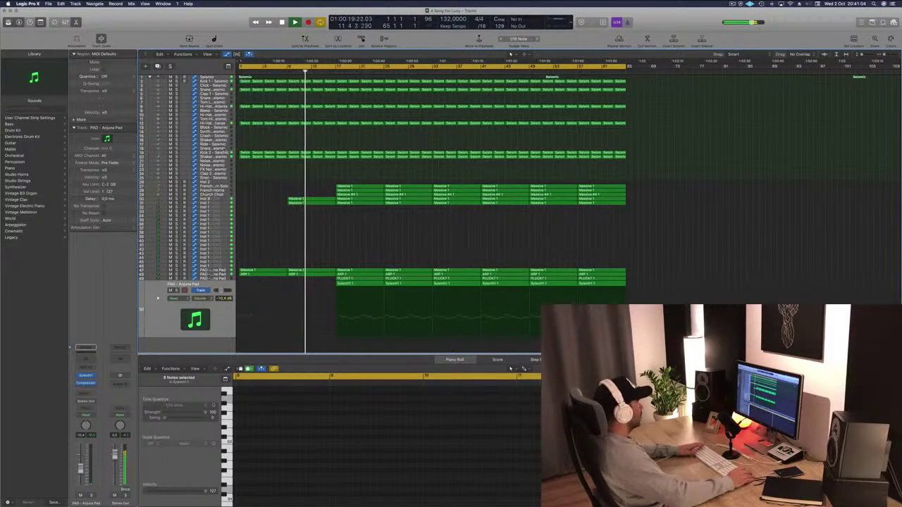
click(241, 150)
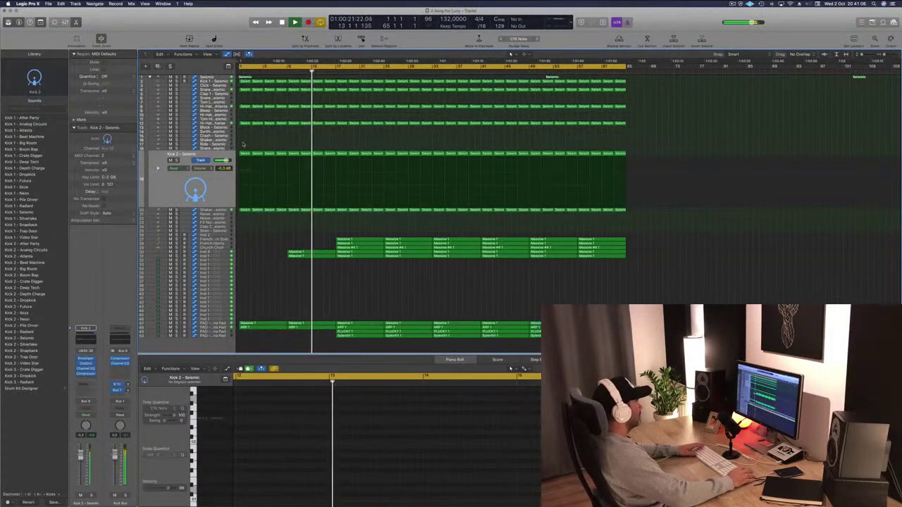
drag(241, 145, 331, 149)
key(Delete)
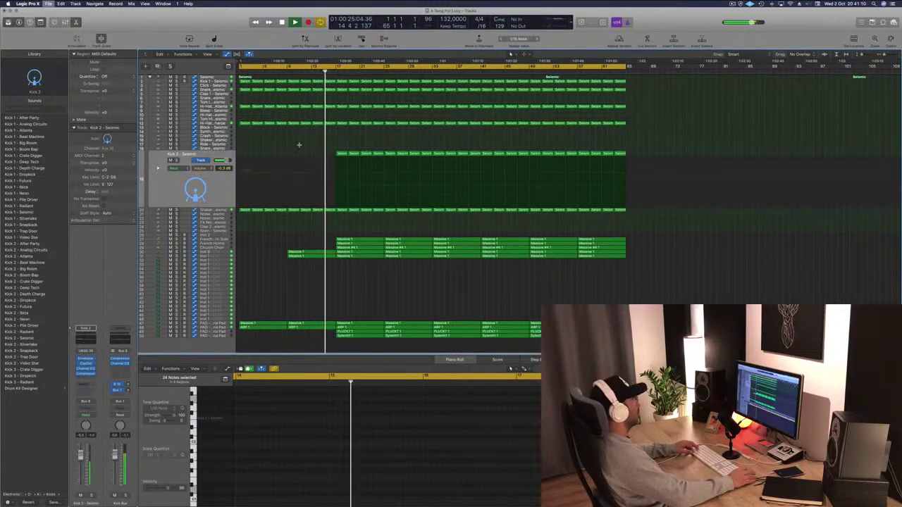
- Check the Massive 1 pad in solo, and drop its filter cutoff automation at bar 17 with a ramp up to bar 25
scroll(301, 153, up, 3)
key(super+Left)
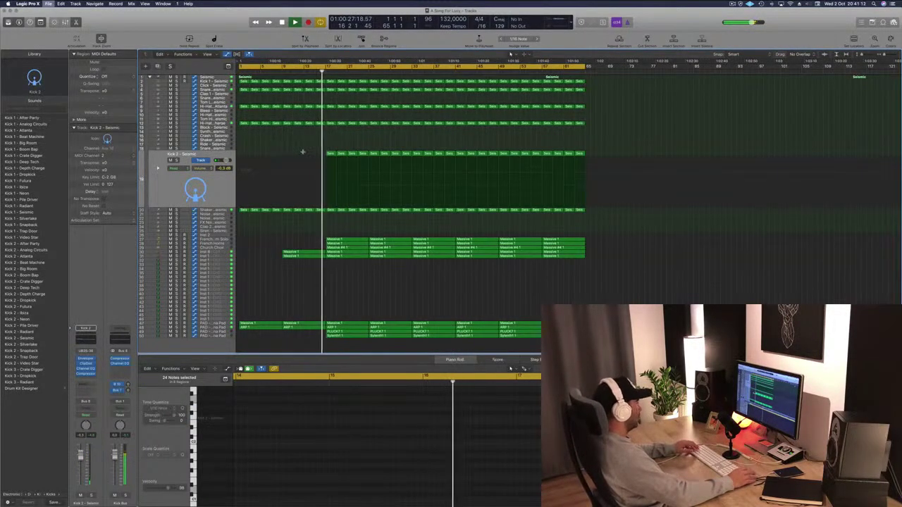
key(super+Right)
key(super+Left)
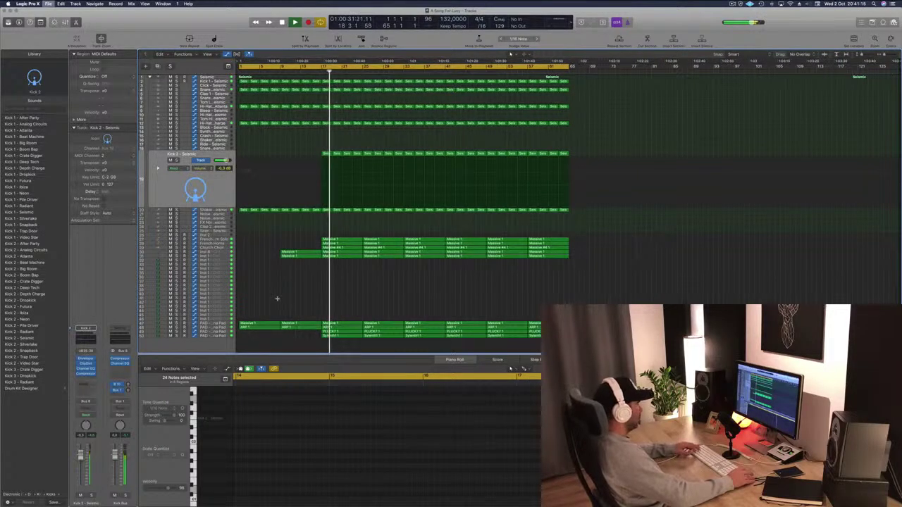
key(super+Right)
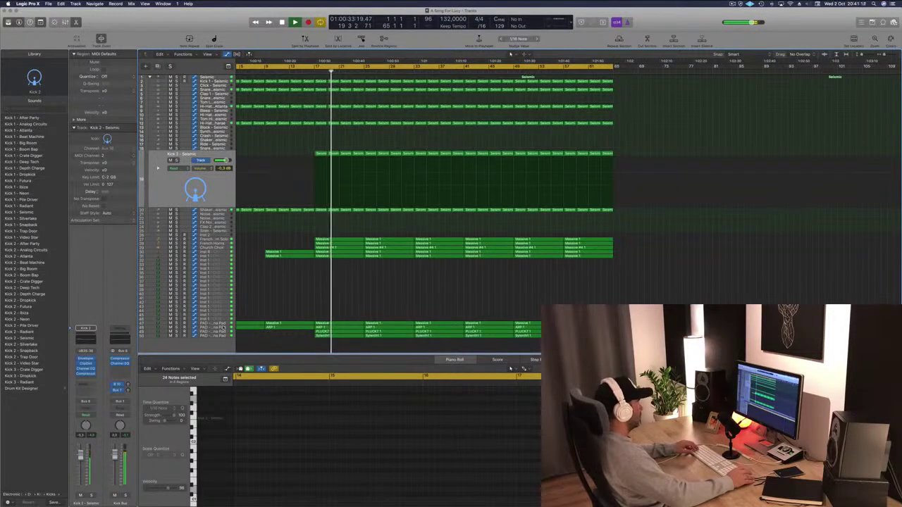
click(213, 326)
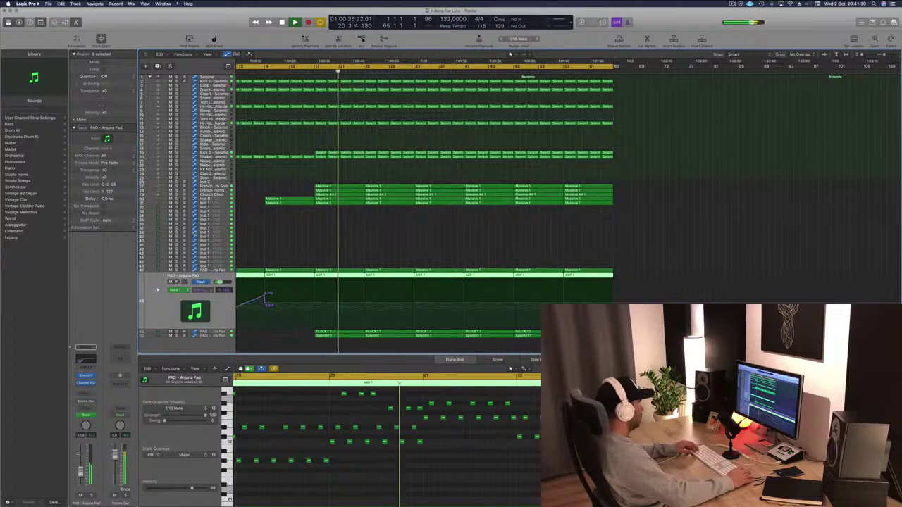
click(209, 271)
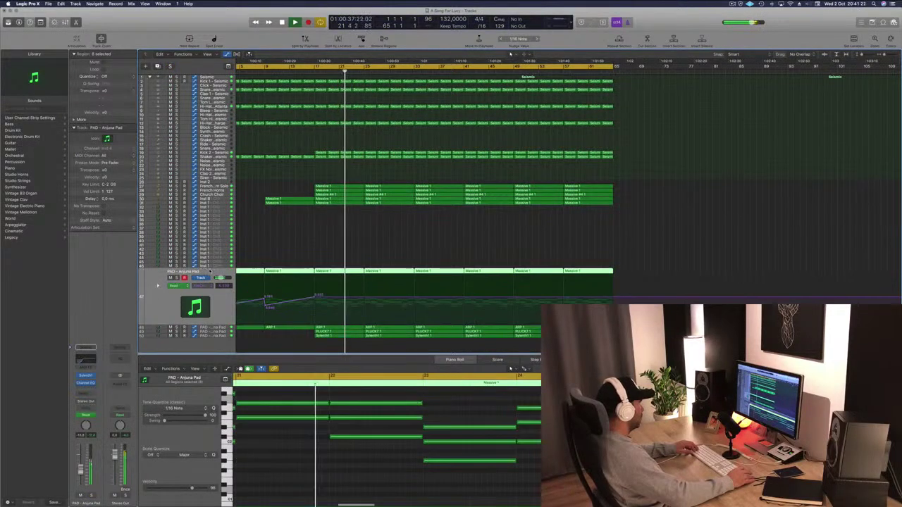
click(176, 278)
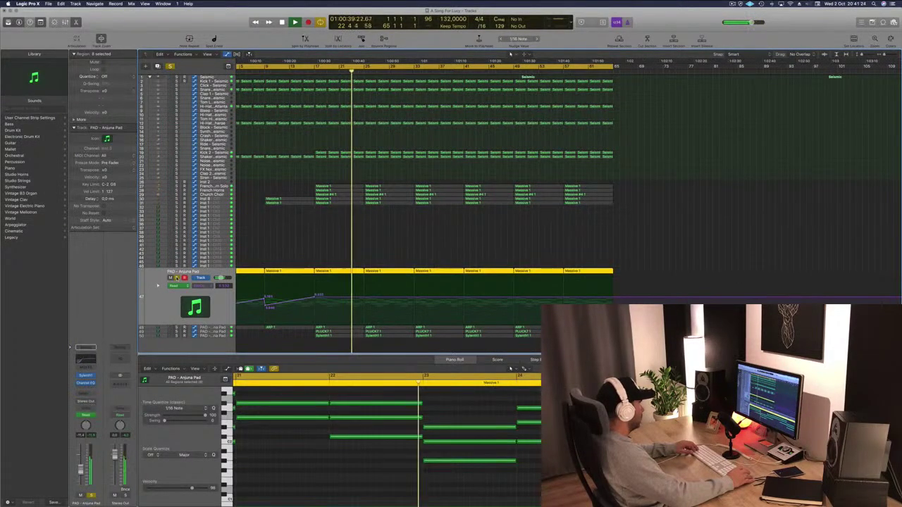
key(s)
click(314, 297)
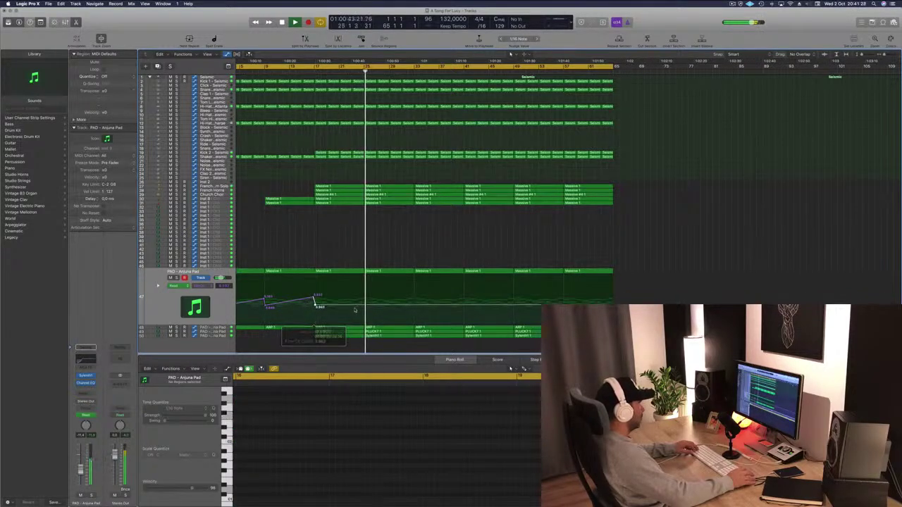
drag(314, 298, 366, 291)
- Delete the pluck track's first region, which spans bars 17 to 25
click(329, 336)
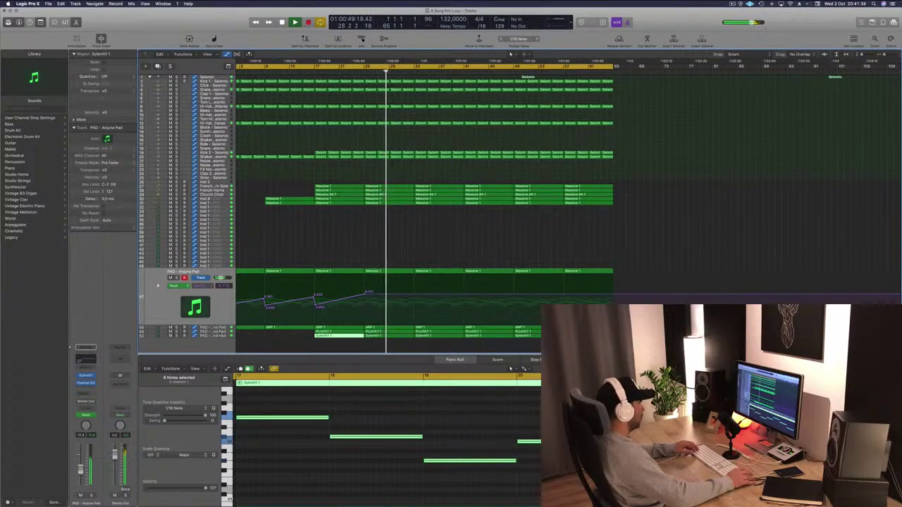
click(215, 332)
click(303, 282)
click(340, 281)
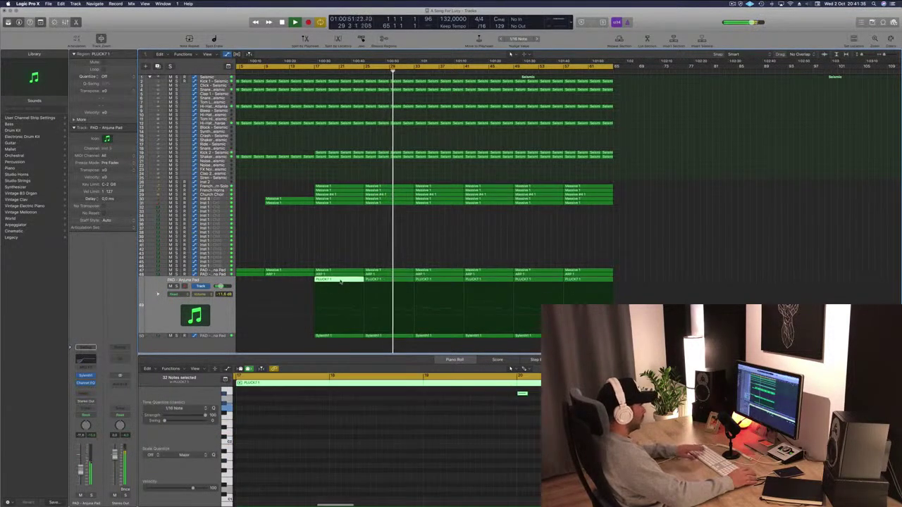
key(Delete)
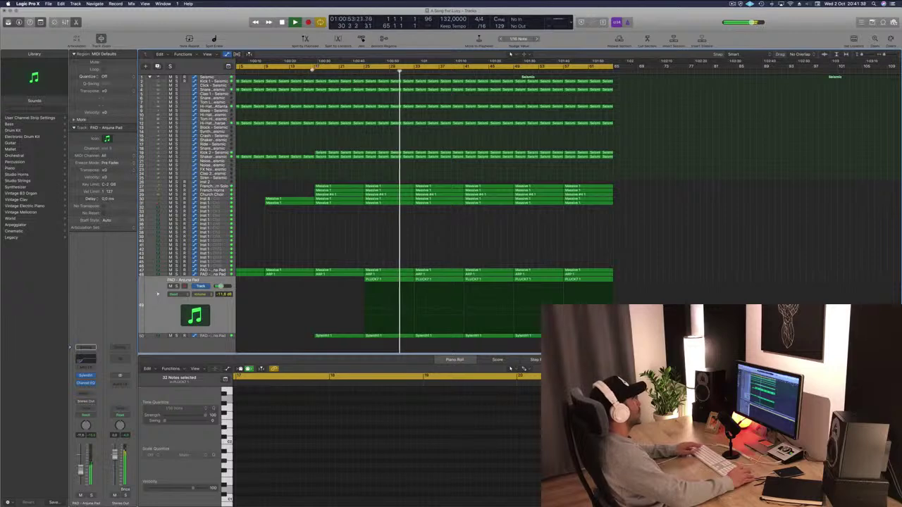
- Replay from bar 17 and delete the Kick 2, Kick 1, snare and hi-hat regions between bars 25 and 33
click(312, 70)
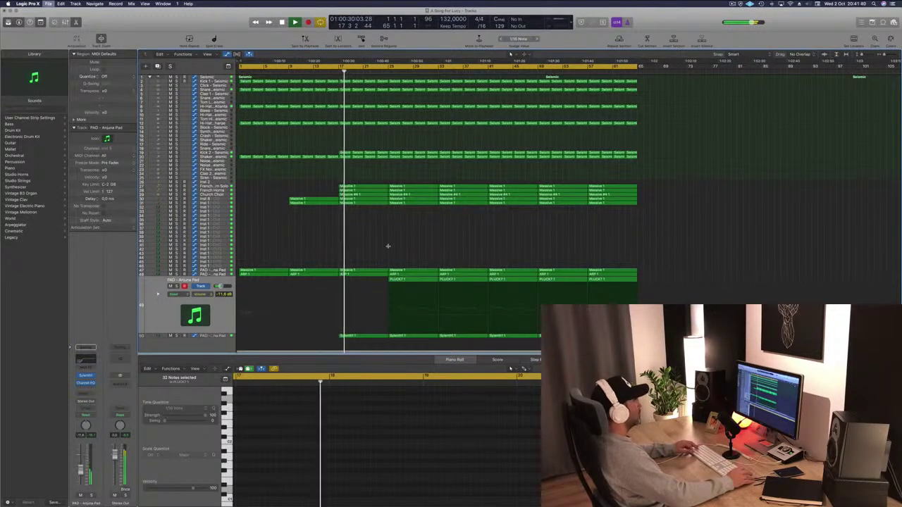
key(super+Left)
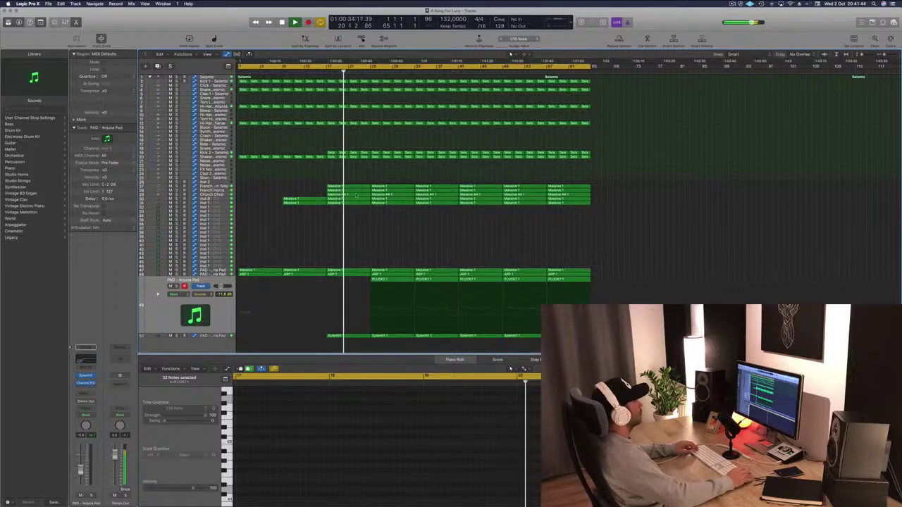
click(225, 152)
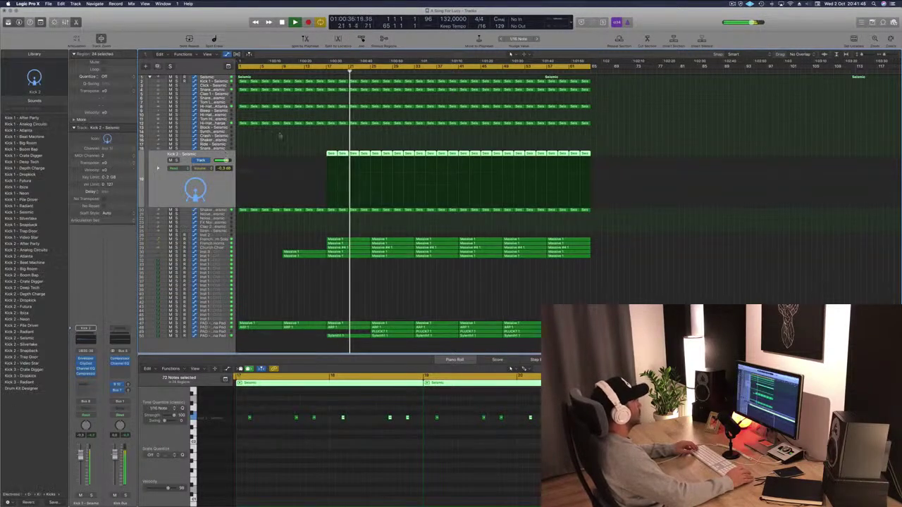
click(314, 134)
scroll(318, 136, left, 2)
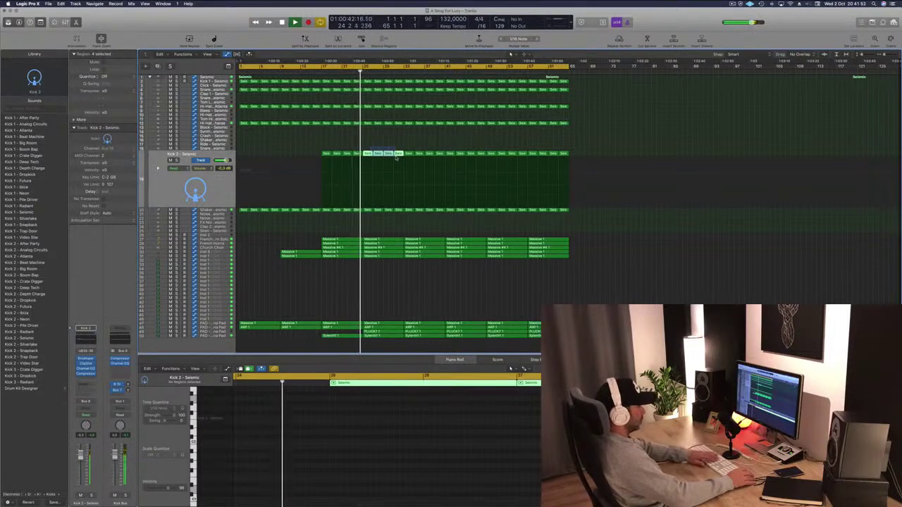
key(Delete)
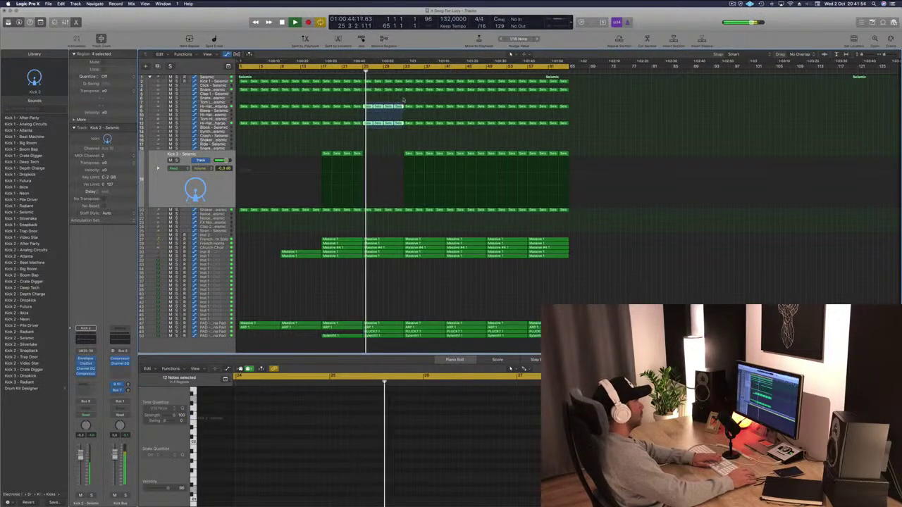
drag(404, 85, 403, 82)
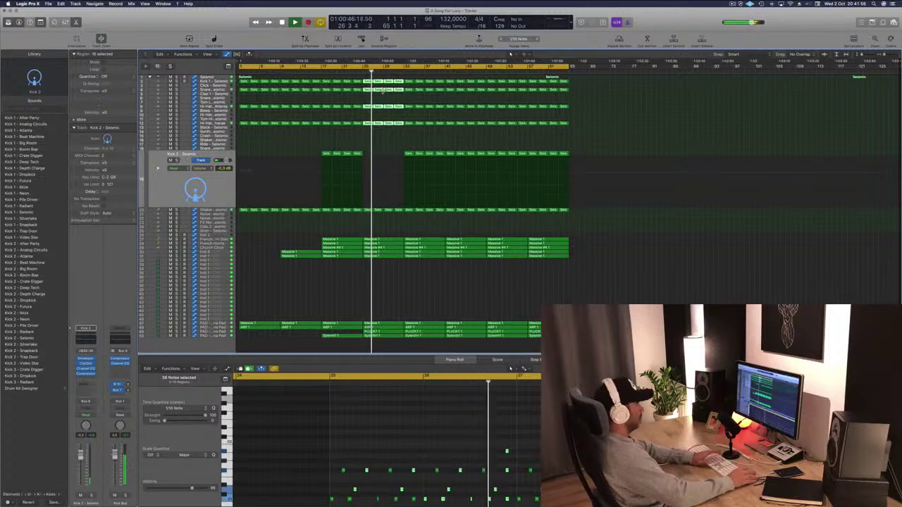
key(Delete)
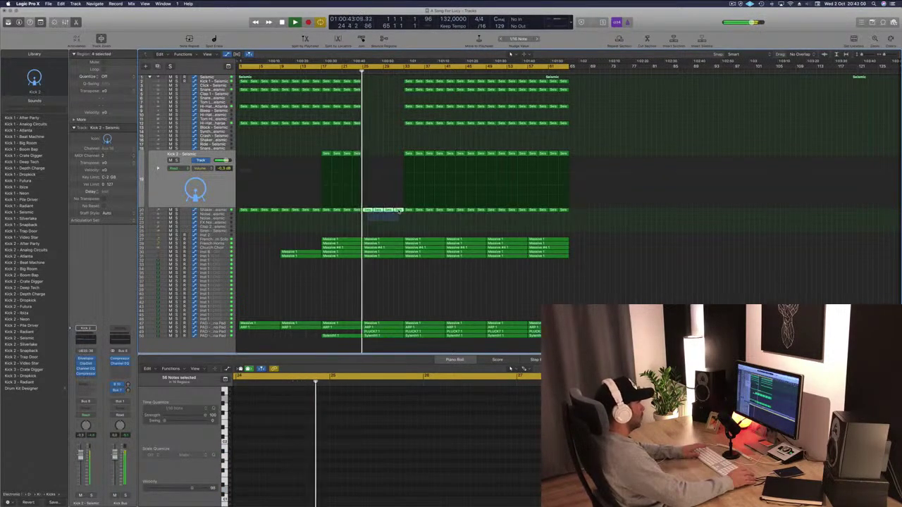
- Delete the shaker regions between bars 25 and 33 and play the transition into the breakdown
key(Delete)
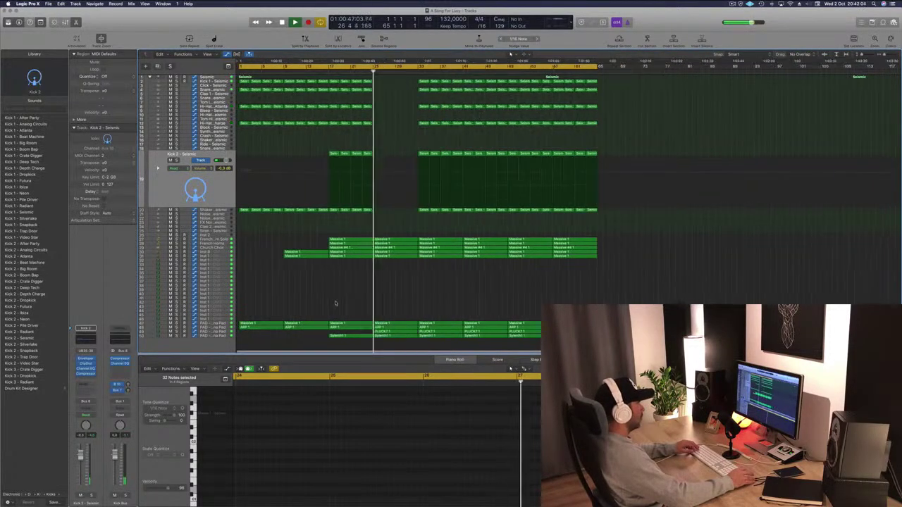
key(space)
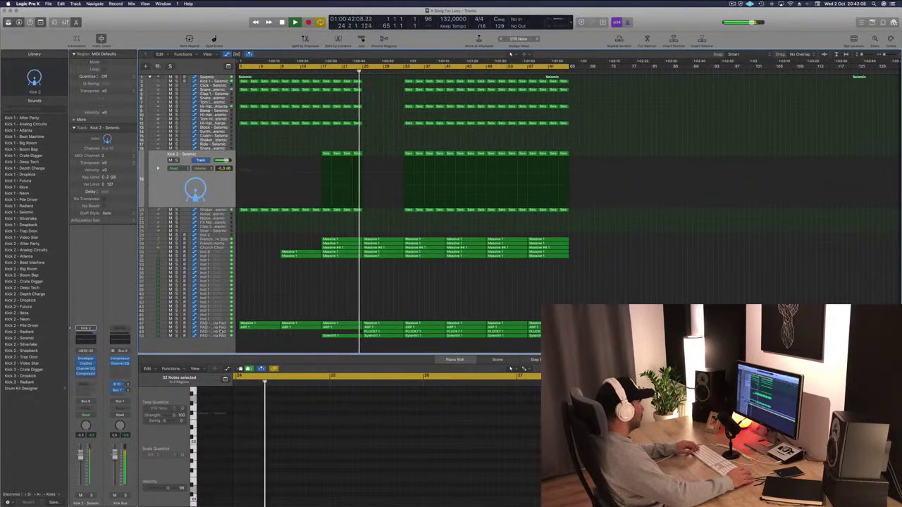
- Drop the filter automation to a lower level at bar 25 on the arp track and the Massive 1 pad track
click(220, 327)
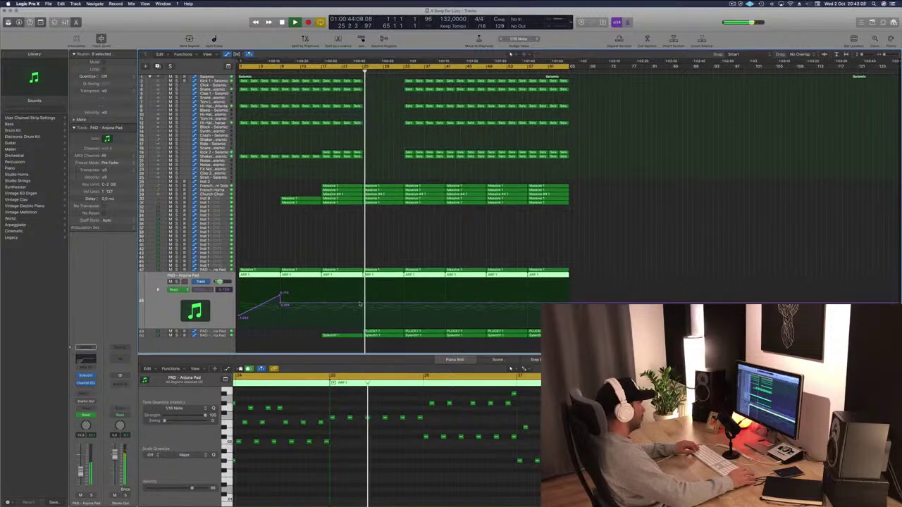
drag(361, 304, 363, 322)
click(223, 270)
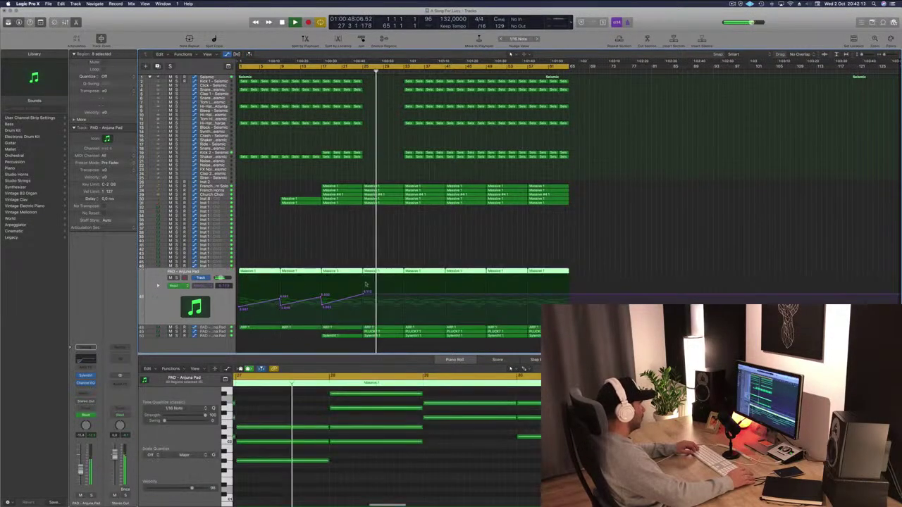
drag(363, 291, 365, 313)
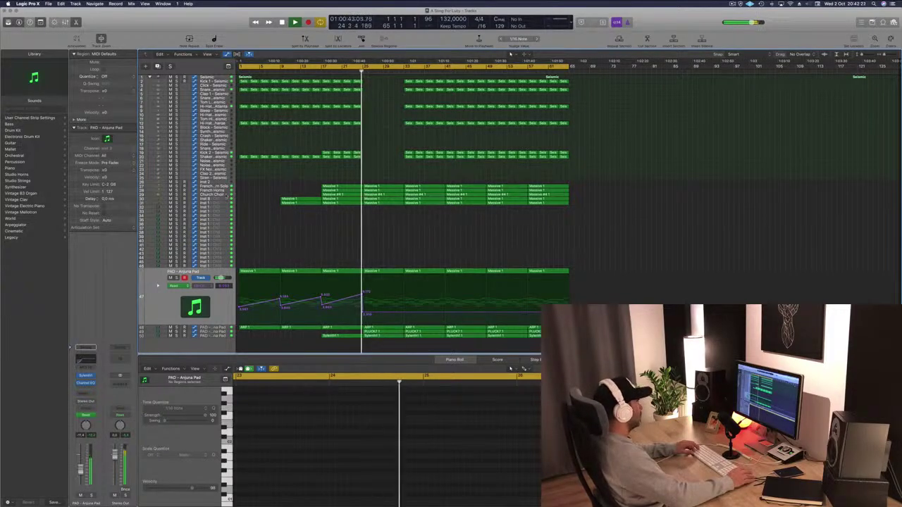
- Delete all Massive #4 1 regions from the Church Choir track
click(223, 194)
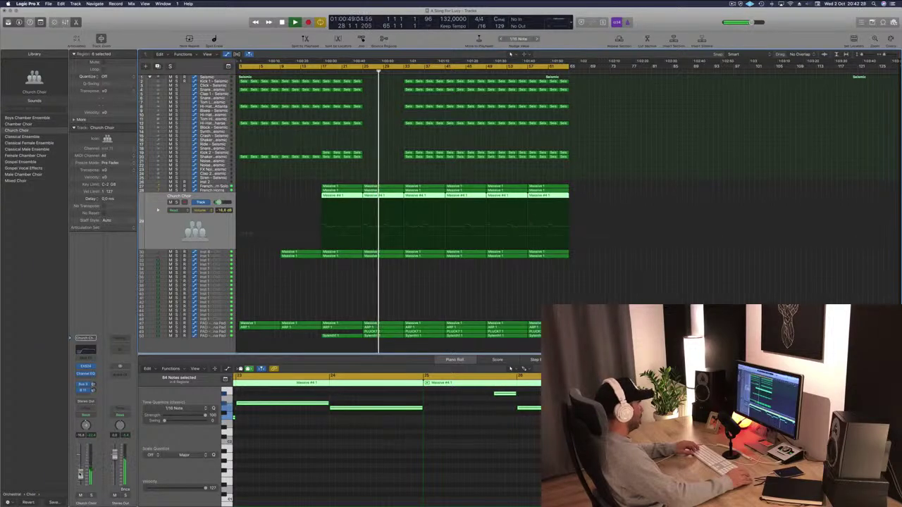
drag(317, 194, 553, 204)
key(BackSpace)
drag(353, 193, 572, 192)
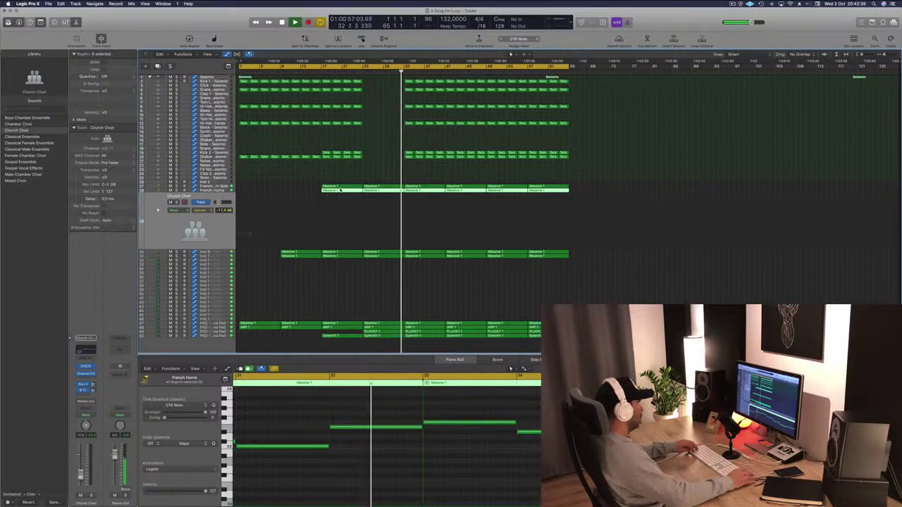
- Copy the Inst 8 strings' chord region onto the Church Choir track, filling it from bar 17 to bar 65
click(343, 187)
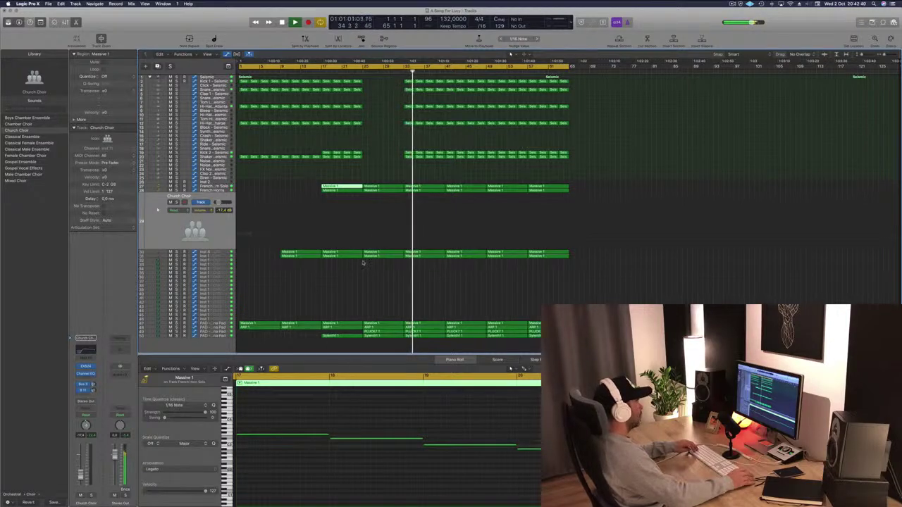
click(331, 251)
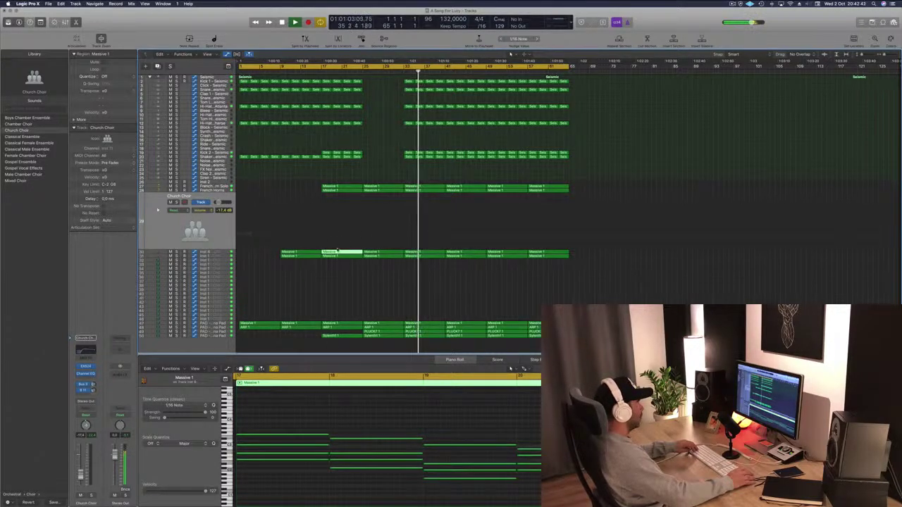
drag(340, 252, 380, 198)
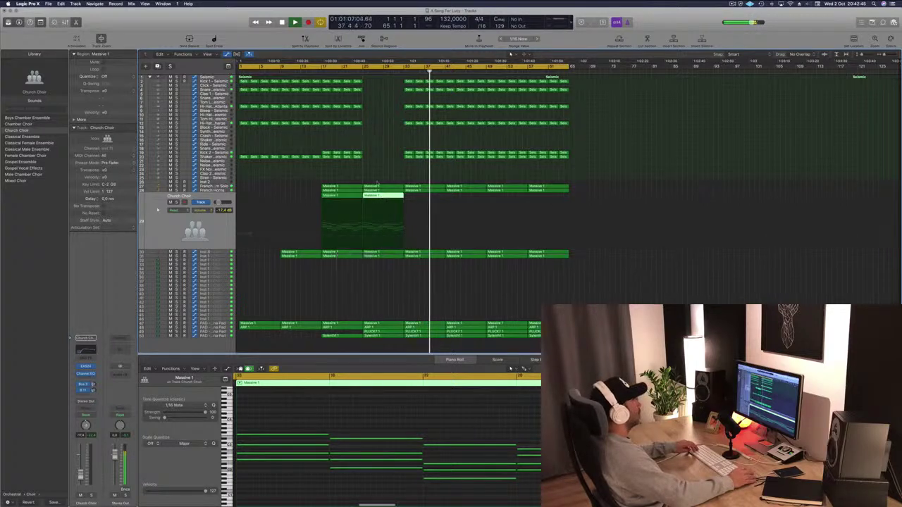
click(322, 73)
click(399, 166)
drag(384, 194, 555, 199)
click(483, 173)
- Listen to the Church Choir part in the breakdown from bar 25 to bar 33, checking it in solo
mouse_move(472, 501)
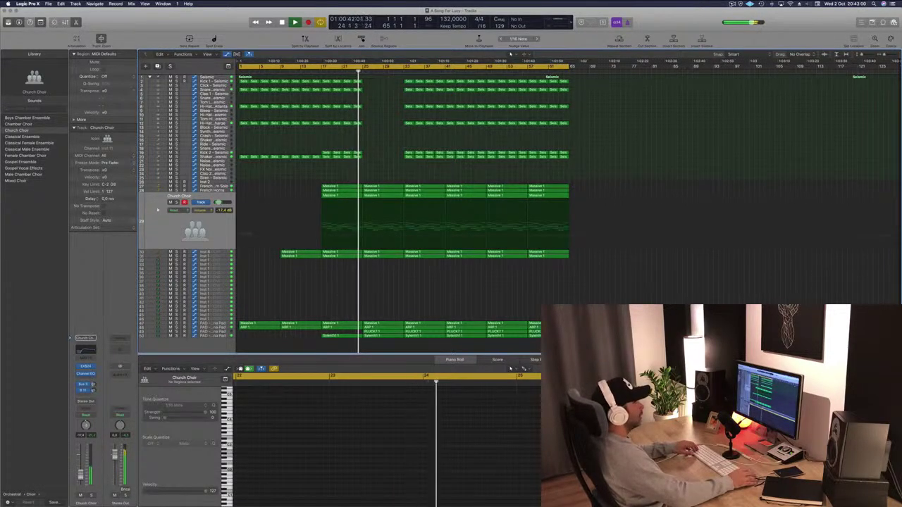
click(733, 4)
click(694, 23)
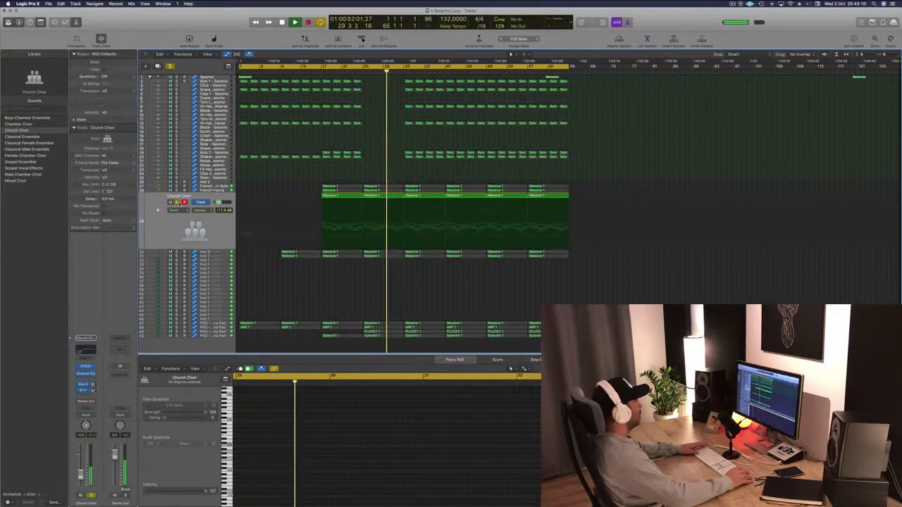
click(346, 153)
click(372, 150)
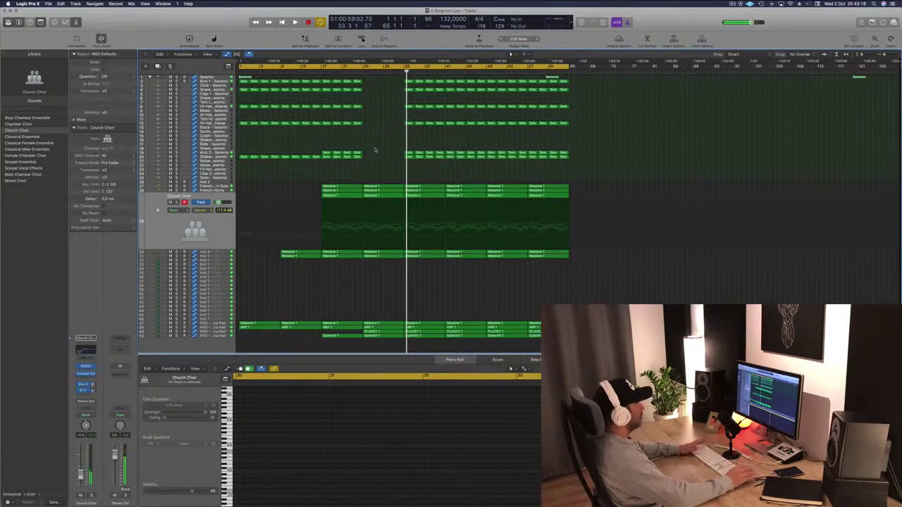
- Duplicate the Massive 1 pad track and copy its first region, bars 1 to 9, onto the new track
key(Return)
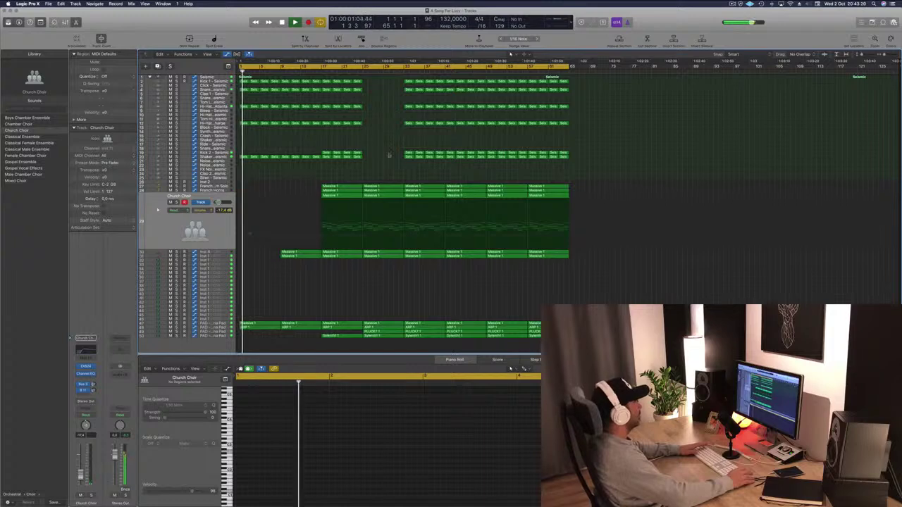
click(212, 322)
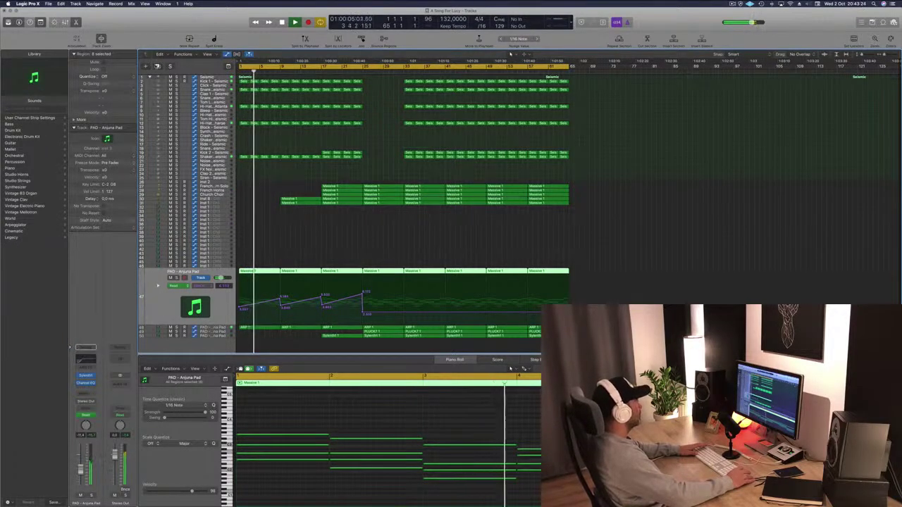
key(super+d)
drag(269, 271, 264, 294)
- Delete the upper chord notes in the copied Massive 1 region, keeping only the lowest note of each chord
scroll(288, 442, left, 3)
drag(265, 415, 312, 472)
key(Delete)
key(Delete)
drag(328, 431, 351, 466)
key(Delete)
drag(365, 430, 424, 466)
key(Delete)
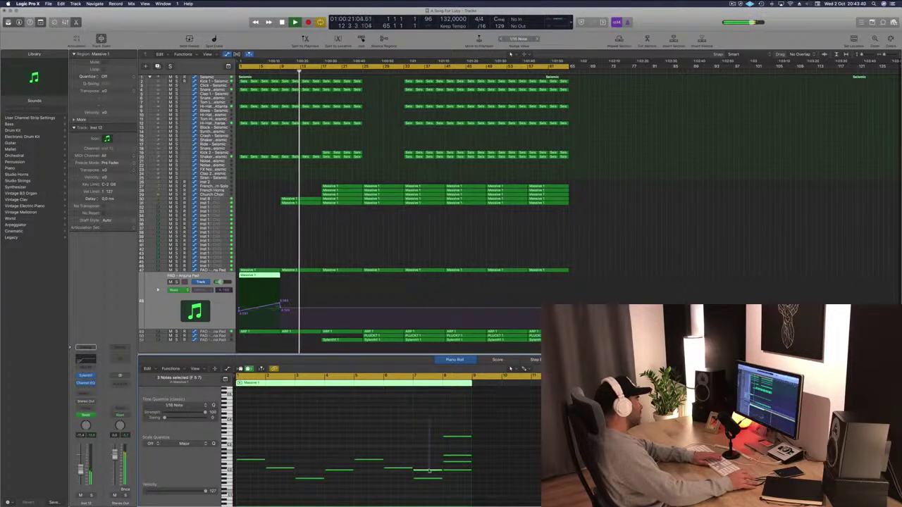
drag(459, 463, 458, 463)
key(Delete)
- Replay the single-note line from bar 1 and transpose all its notes down one octave
key(space)
key(space)
key(space)
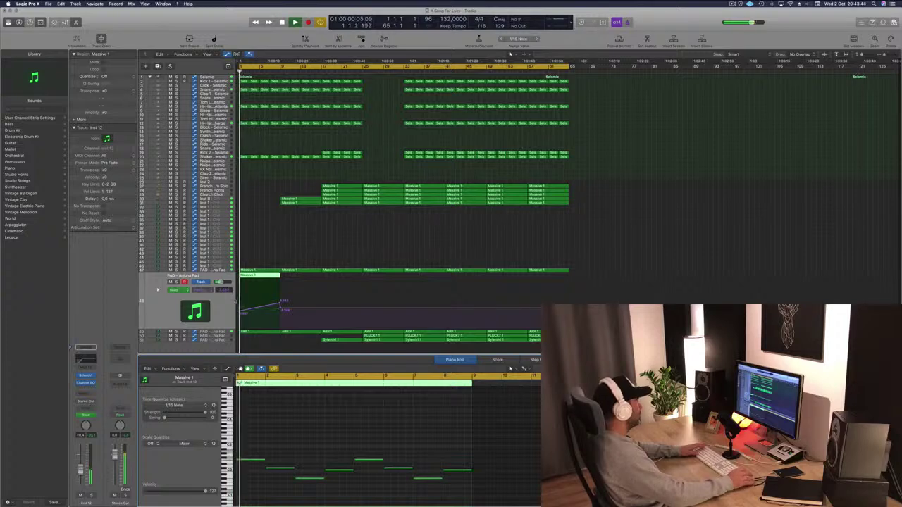
key(Return)
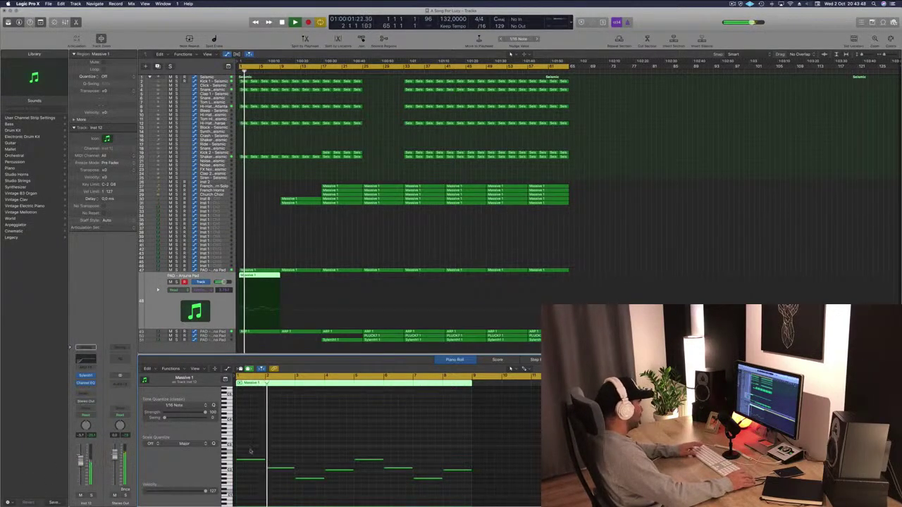
key(super+a)
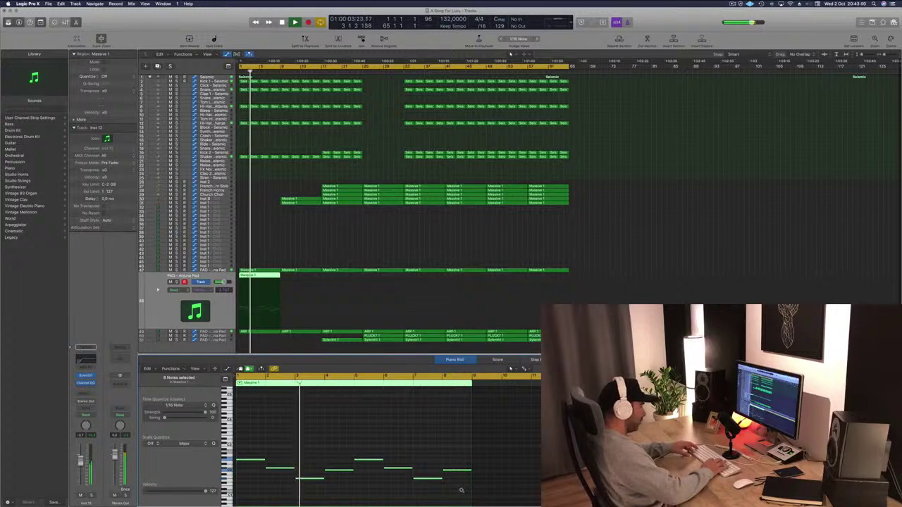
key(alt+shift+Down)
key(Return)
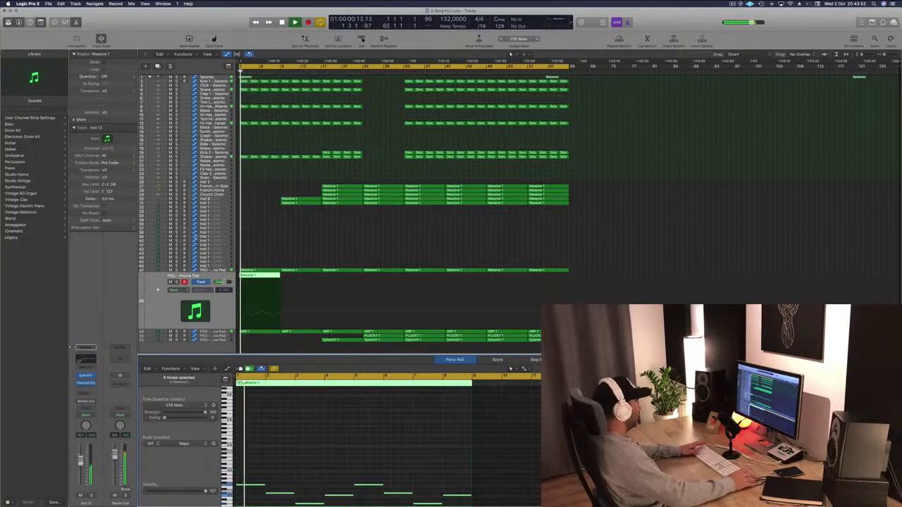
- Audition the duplicated pad track in solo and switch off the 120 Hz low-cut band in its Channel EQ
key(s)
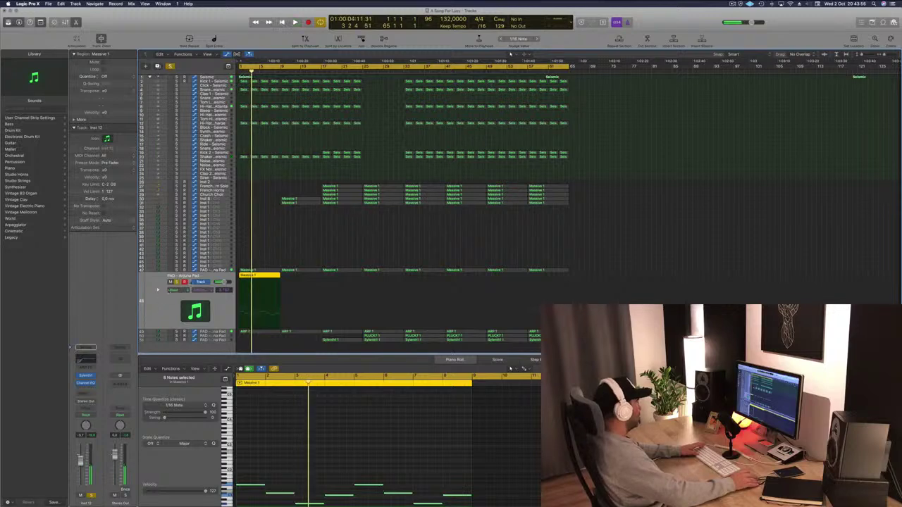
key(s)
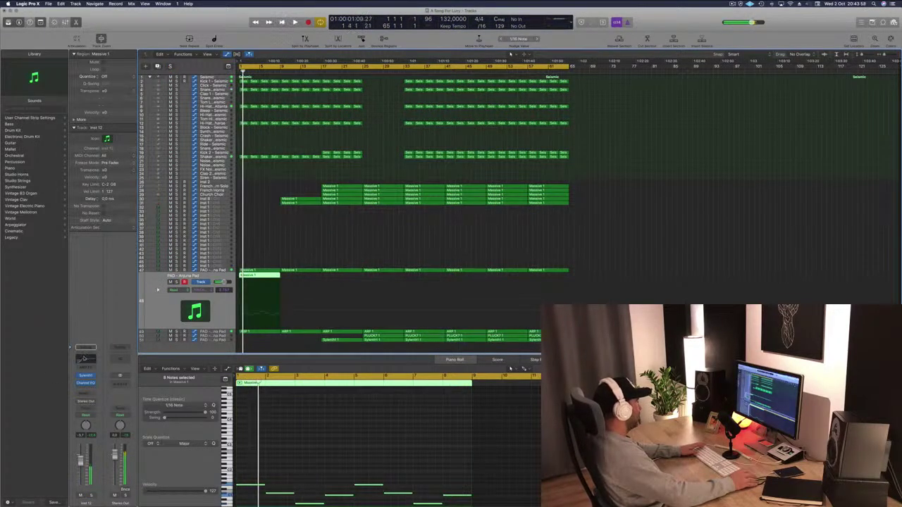
click(81, 359)
click(41, 53)
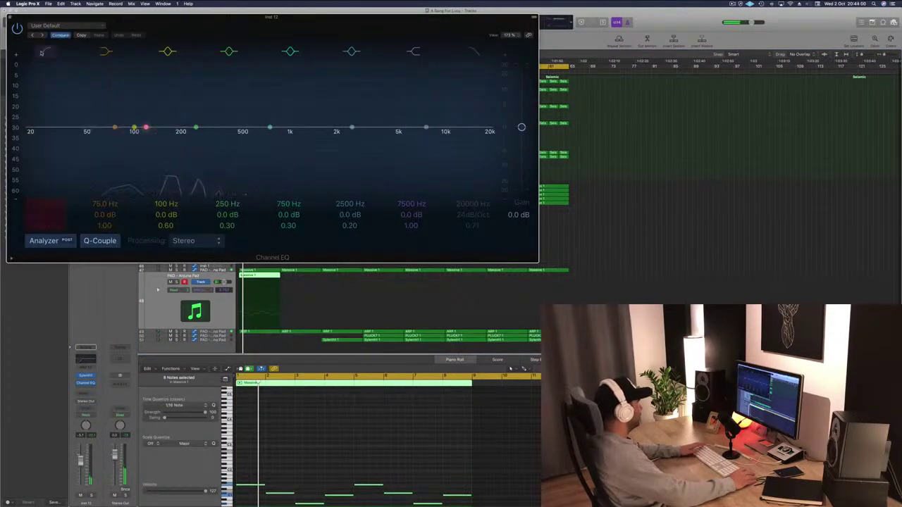
drag(14, 20, 418, 104)
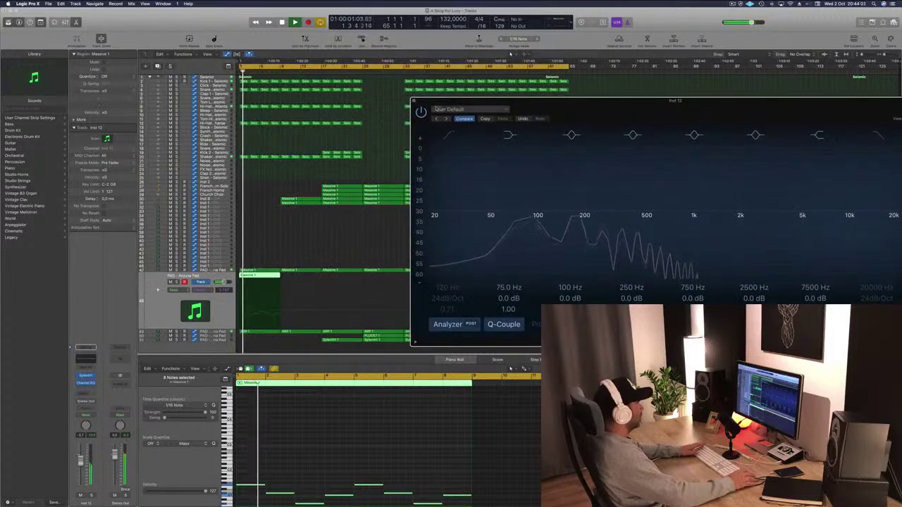
click(414, 100)
- Recheck the low pad line in solo from bar 1 and copy its region to bar 9
key(space)
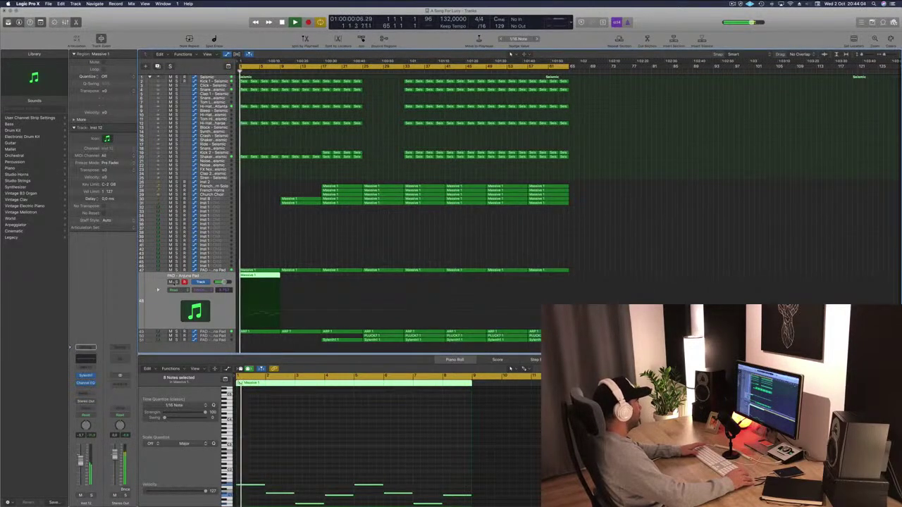
click(176, 282)
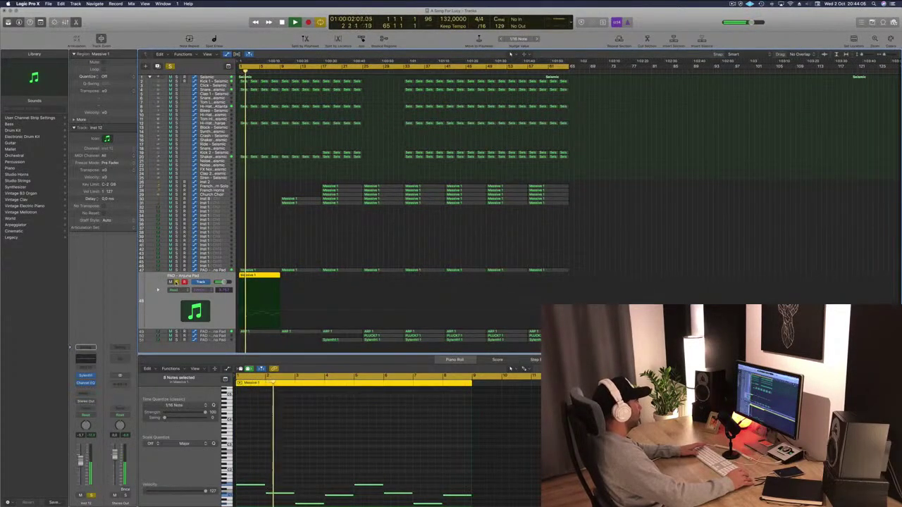
click(177, 282)
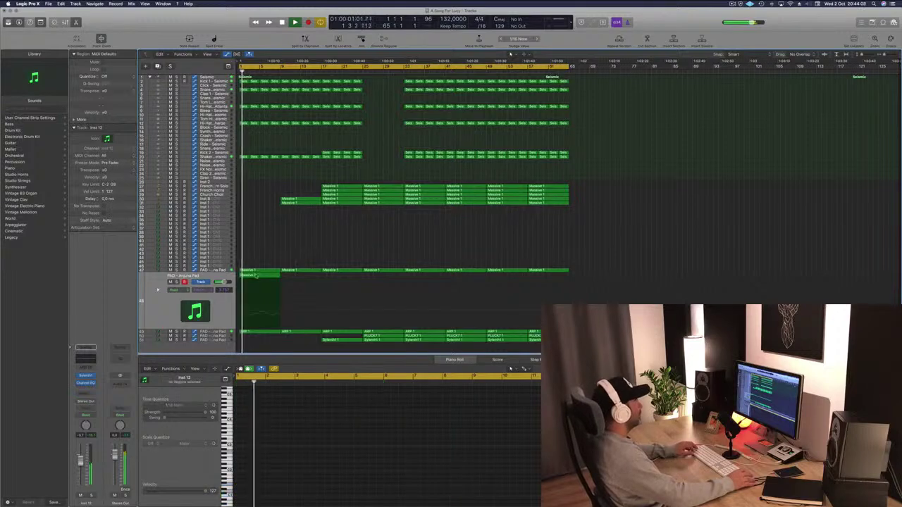
drag(256, 282, 299, 276)
click(306, 257)
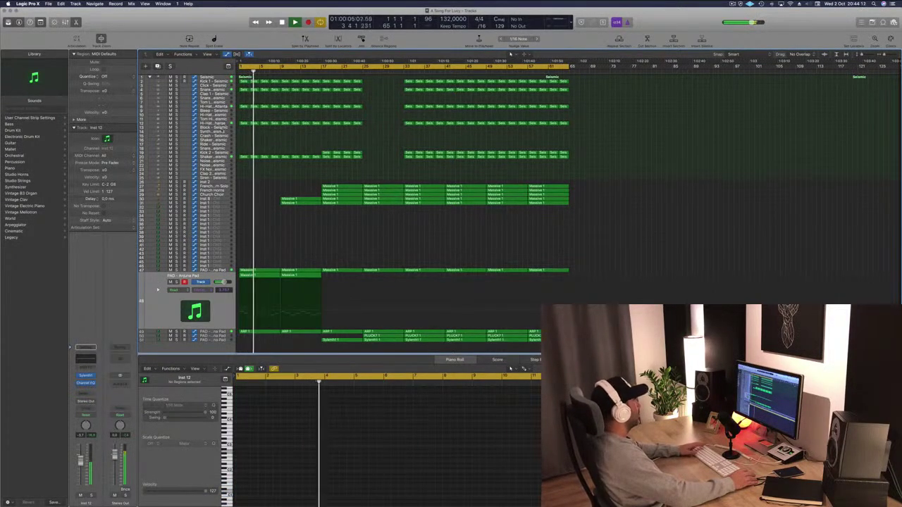
- Lower the volume of the Hi-Hat Open - Depth Charge track
click(204, 124)
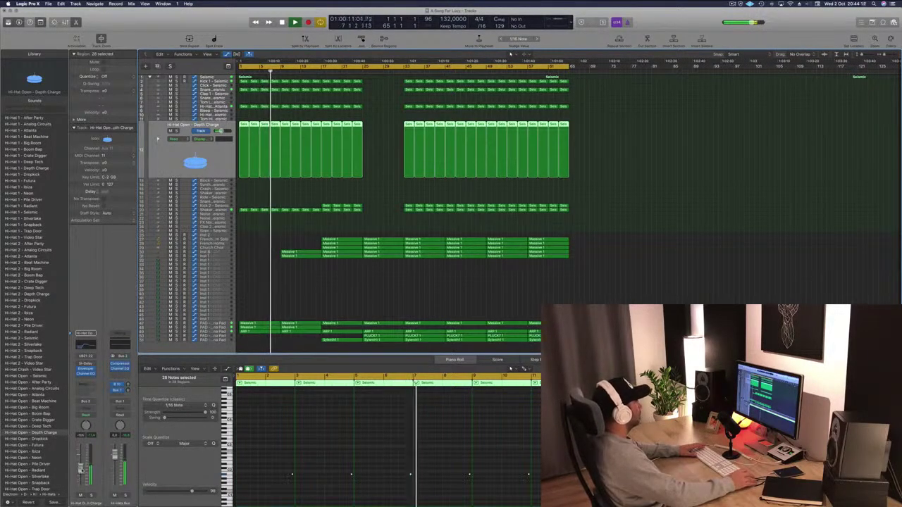
click(316, 288)
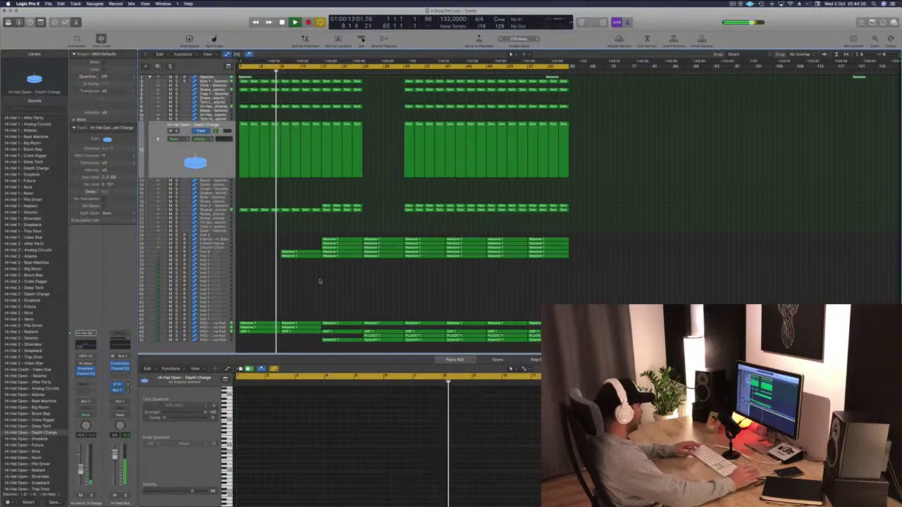
- Listen to the Inst 8 strings track in the section leading up to bar 17
scroll(320, 288, right, 5)
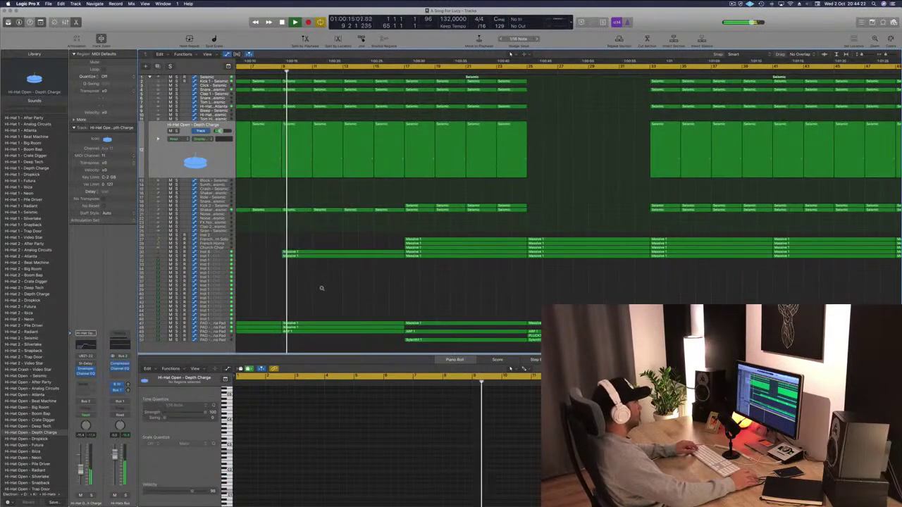
scroll(253, 246, left, 2)
scroll(252, 246, left, 1)
click(209, 252)
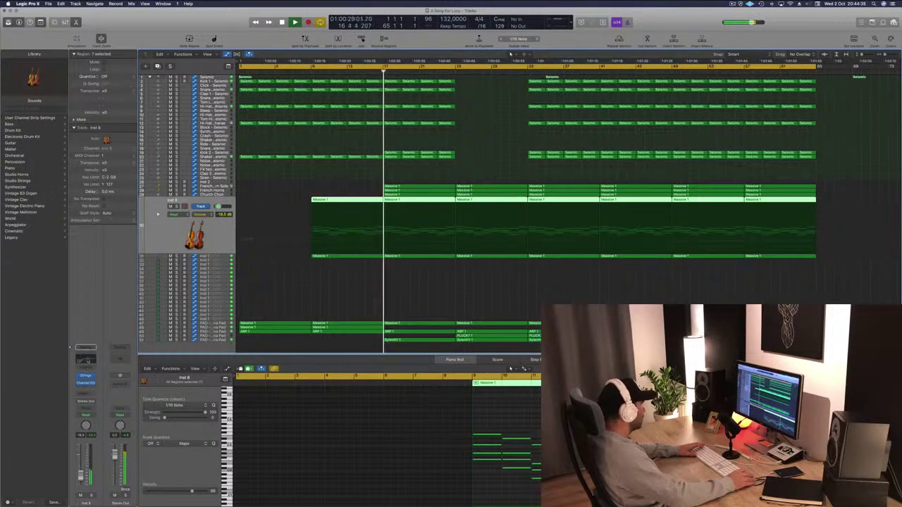
click(385, 259)
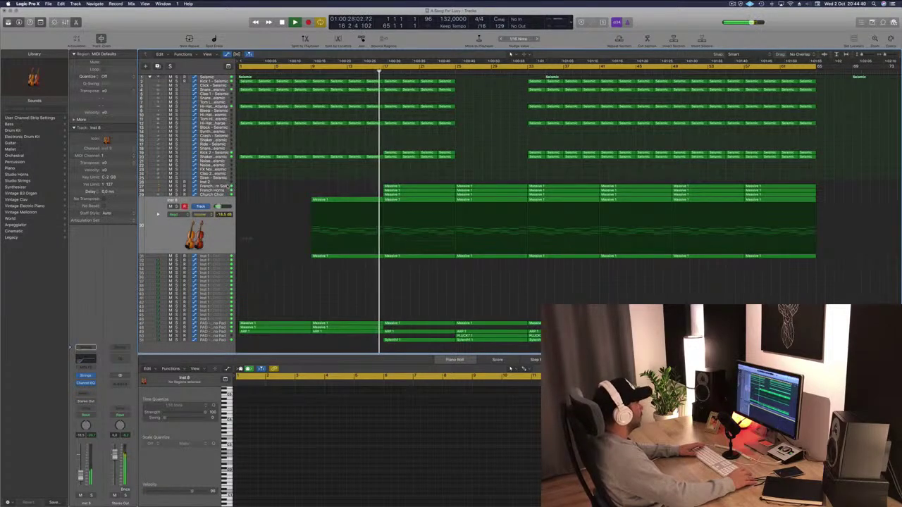
- Delete the French Horn Solo and French Horns regions between bars 17 and 25
click(227, 186)
drag(424, 174, 422, 249)
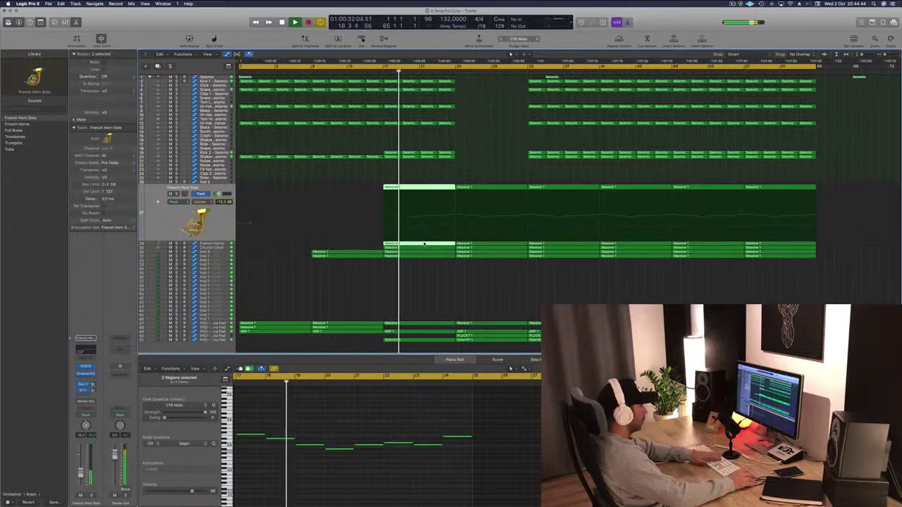
key(Delete)
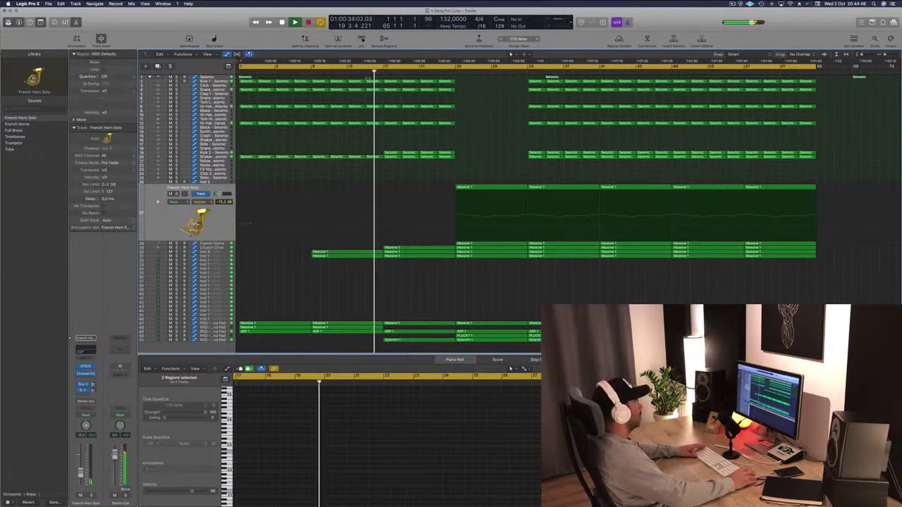
- Check the Kick 2 - Seismic track in solo and lower its volume to -3.5 dB
click(223, 152)
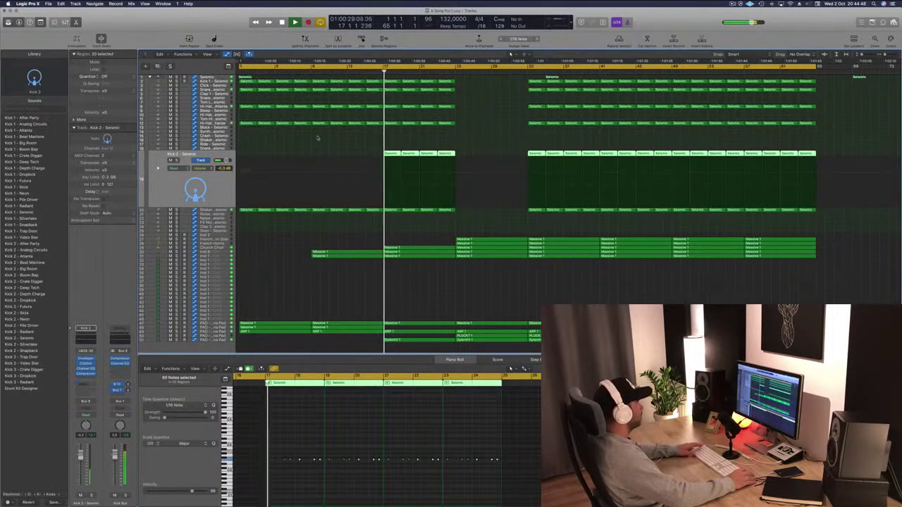
key(s)
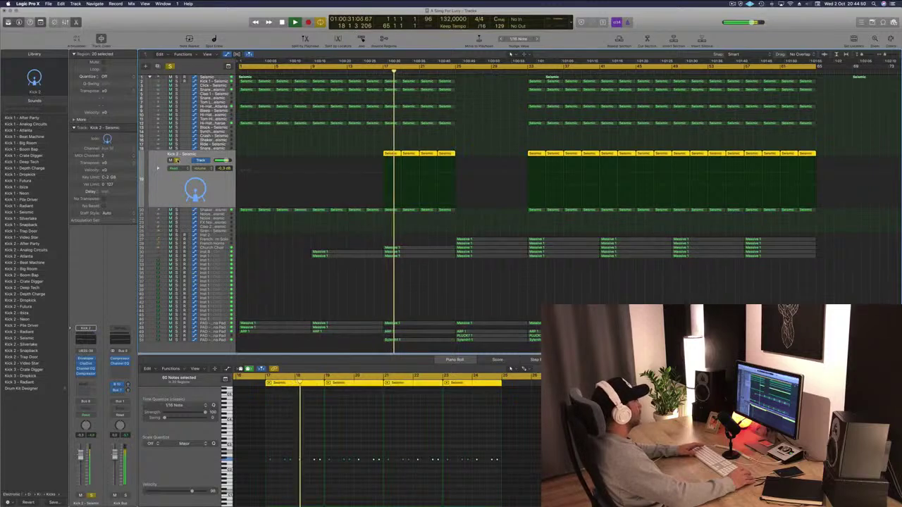
key(s)
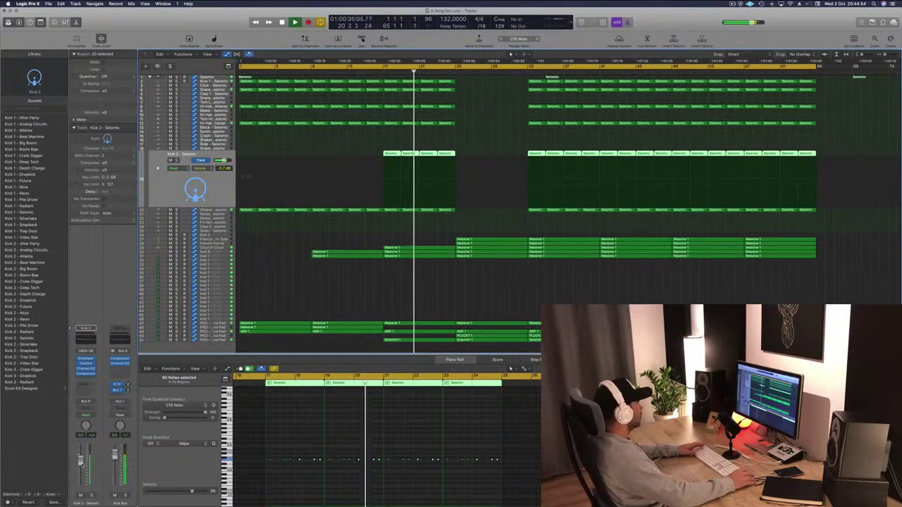
click(499, 305)
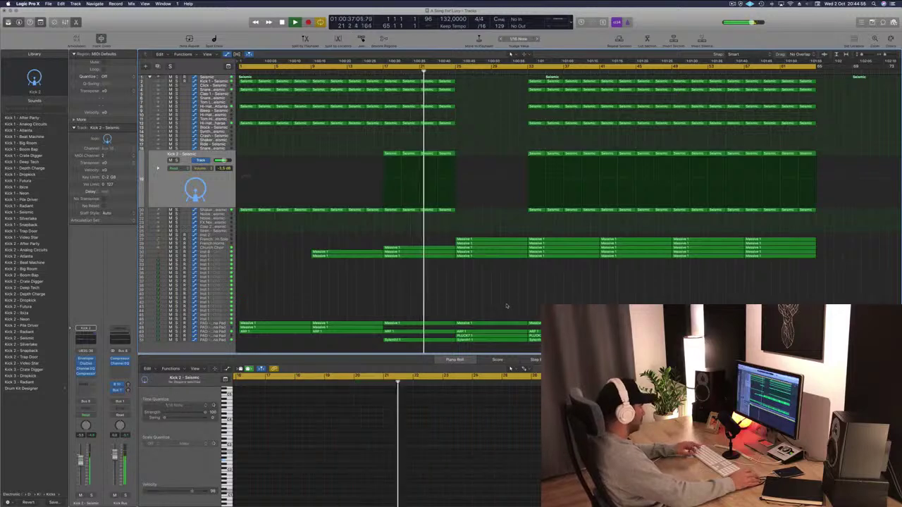
- Copy the low pad region from bar 9 to bar 25 on the same track
scroll(496, 306, left, 3)
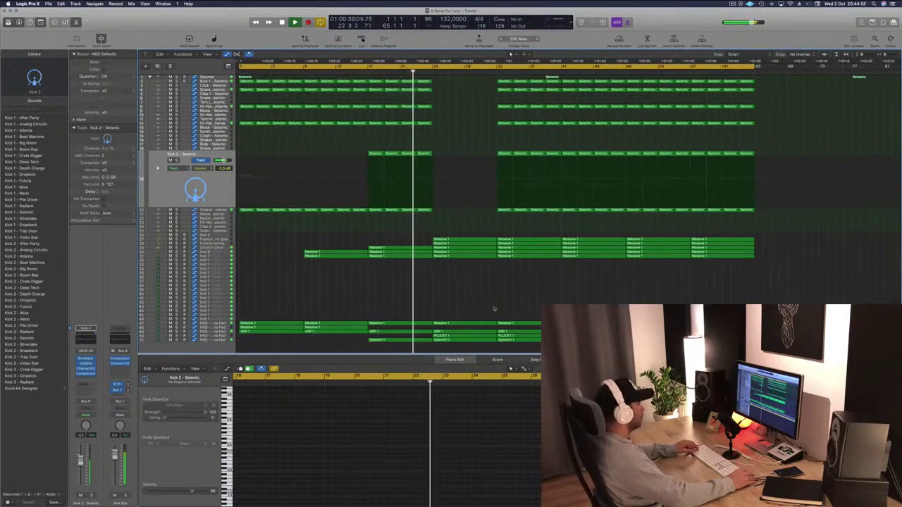
key(super+Left)
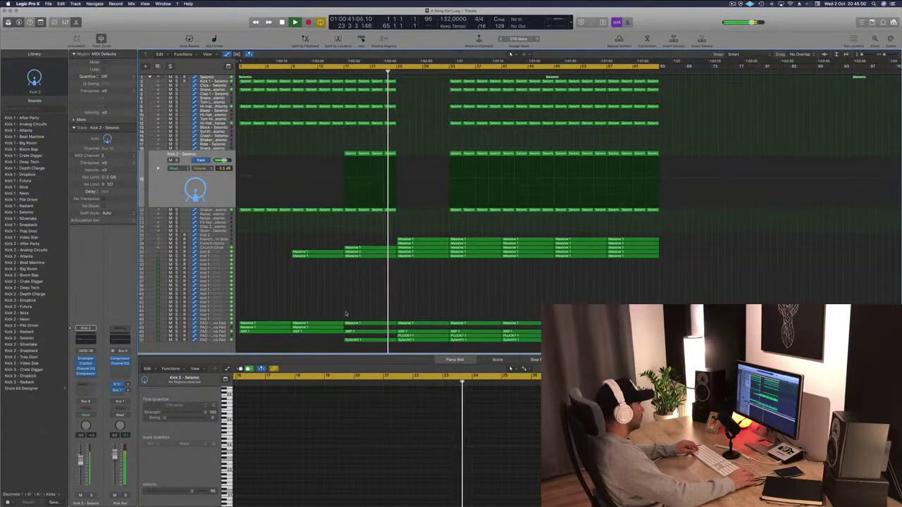
key(super+Left)
click(309, 327)
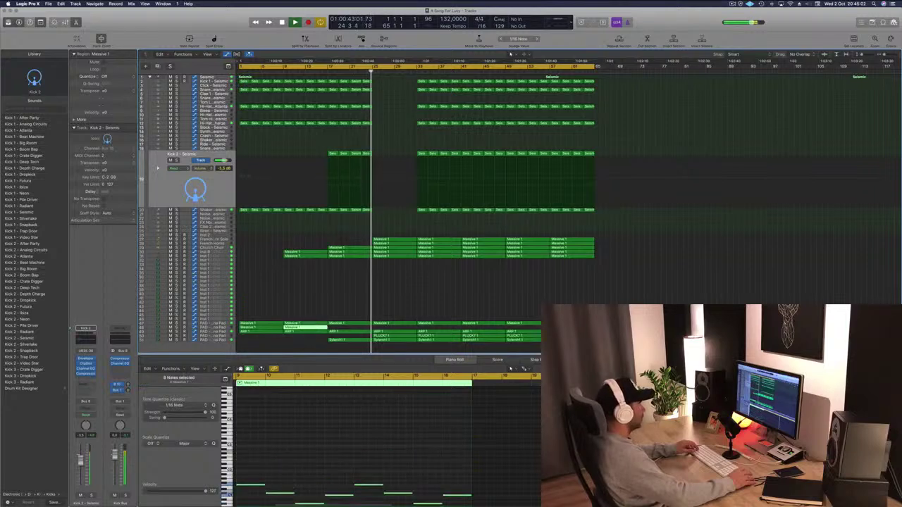
drag(324, 327, 399, 332)
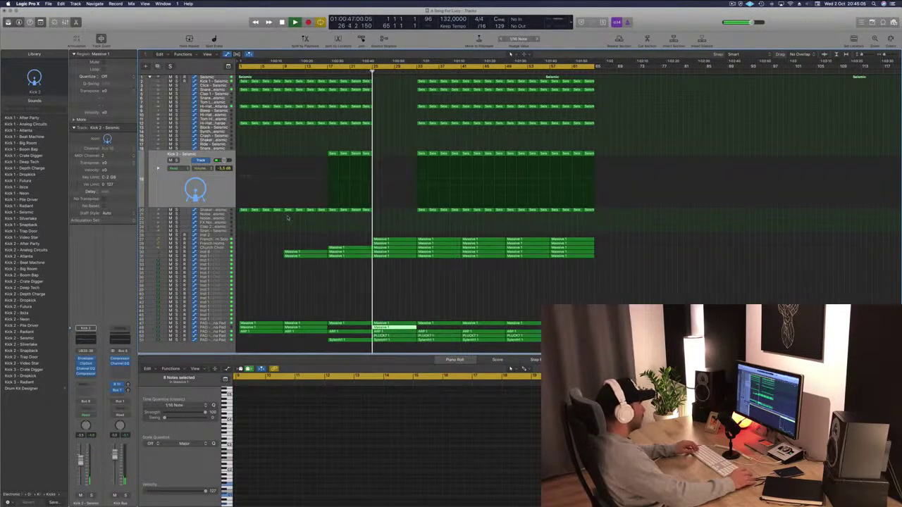
click(418, 300)
- Delete all the drum regions between bars 33 and 41 to extend the breakdown
key(super+Right)
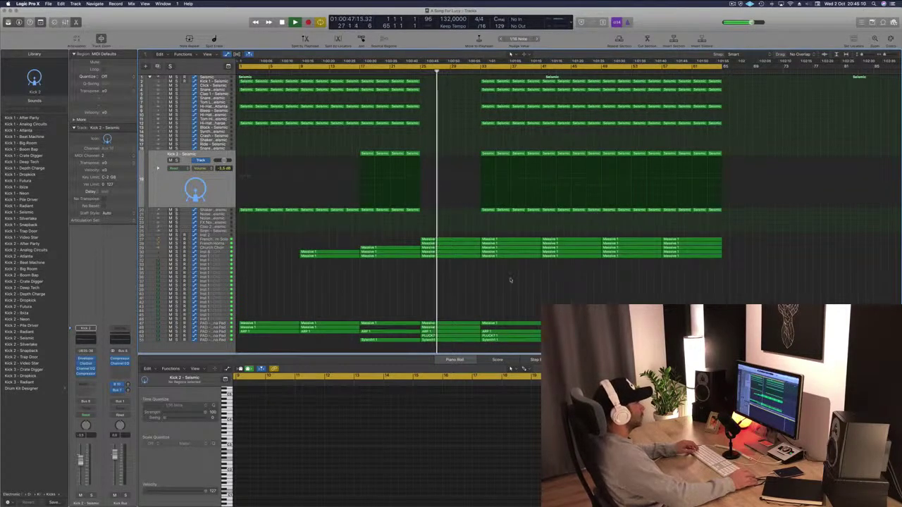
drag(473, 79, 536, 229)
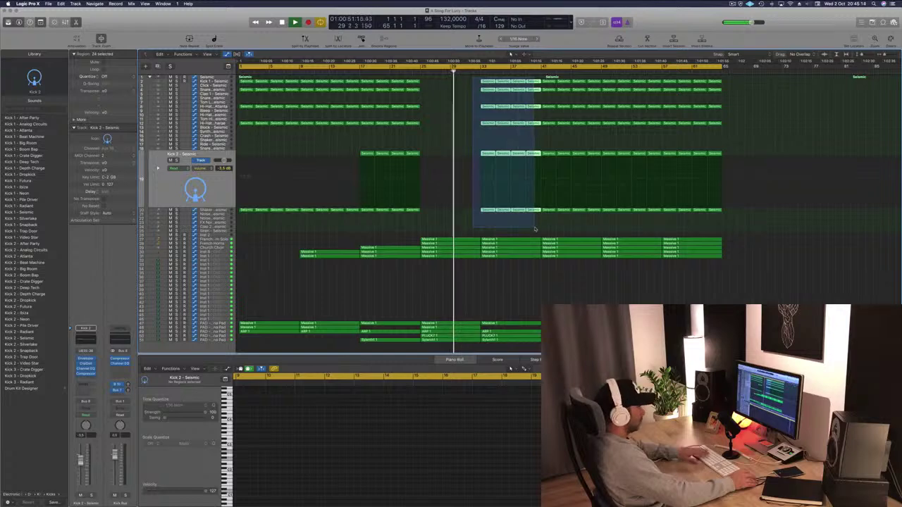
key(Delete)
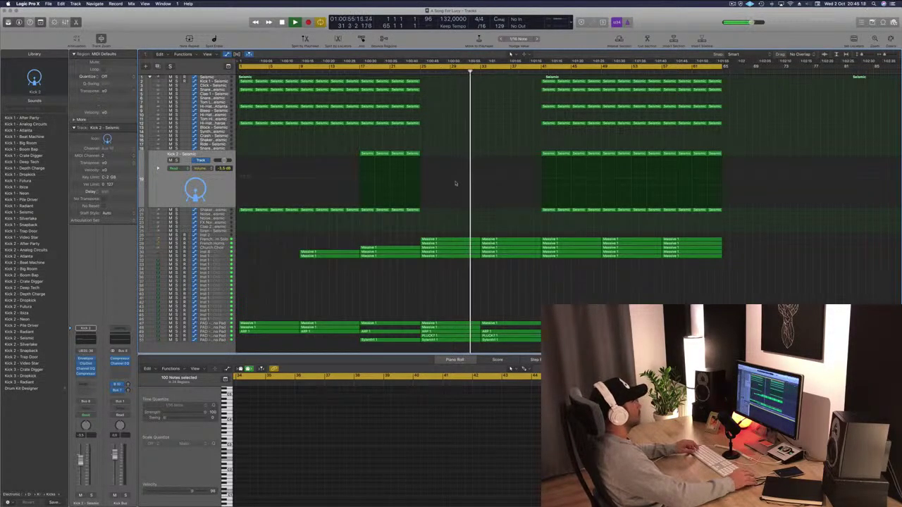
- Copy the low pad region from bar 25 to bar 33 on the same track
key(super+Left)
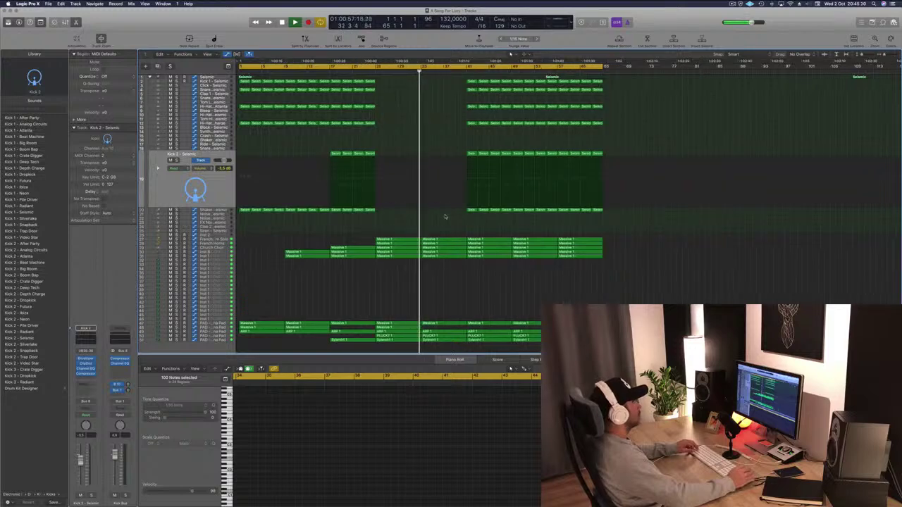
drag(401, 334, 445, 333)
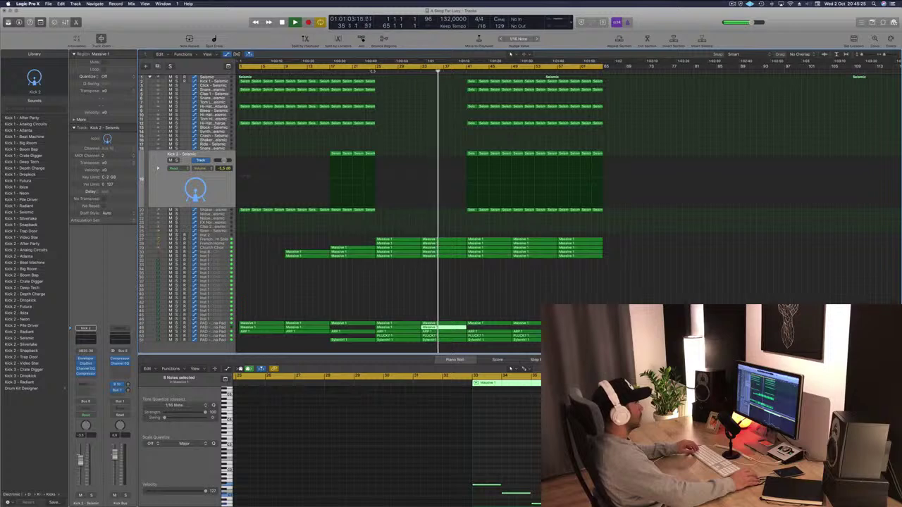
click(405, 283)
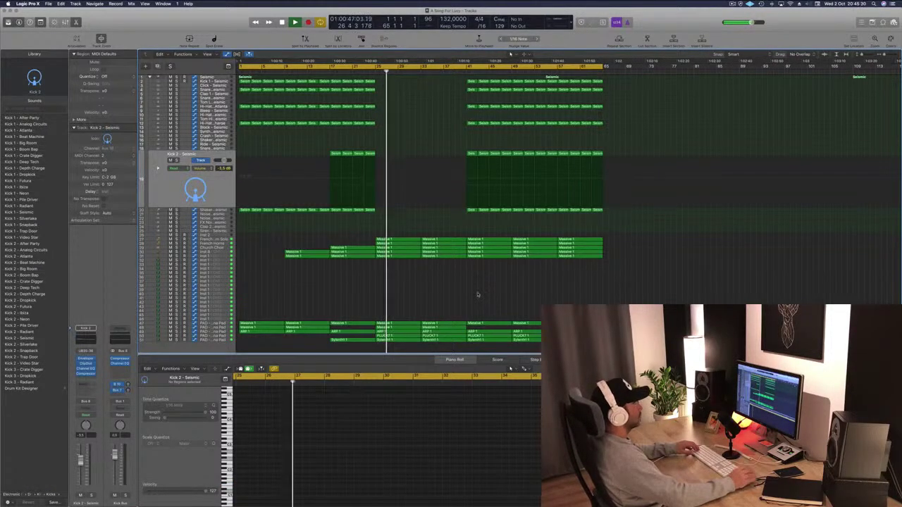
click(732, 4)
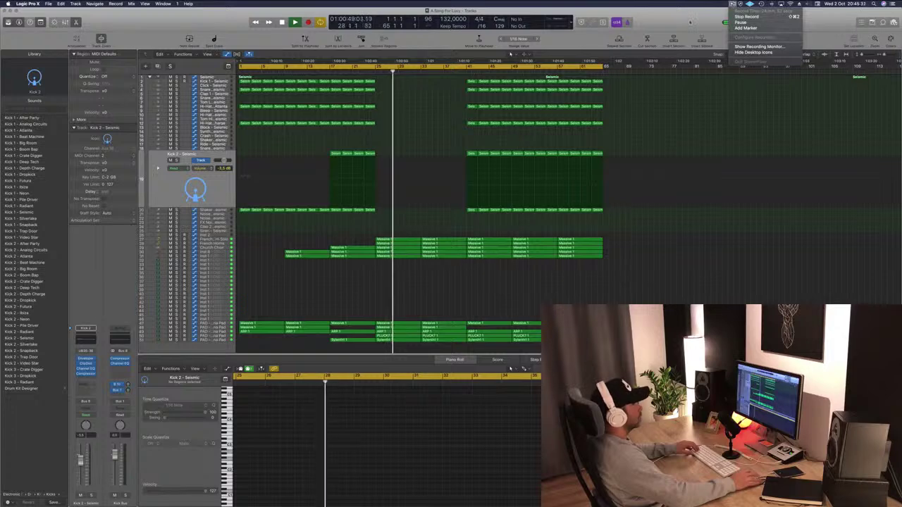
click(690, 22)
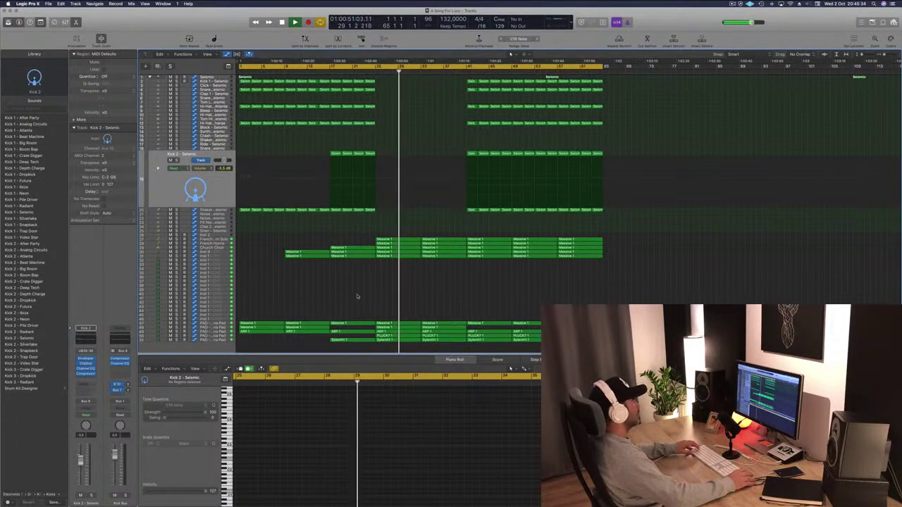
key(super+Right)
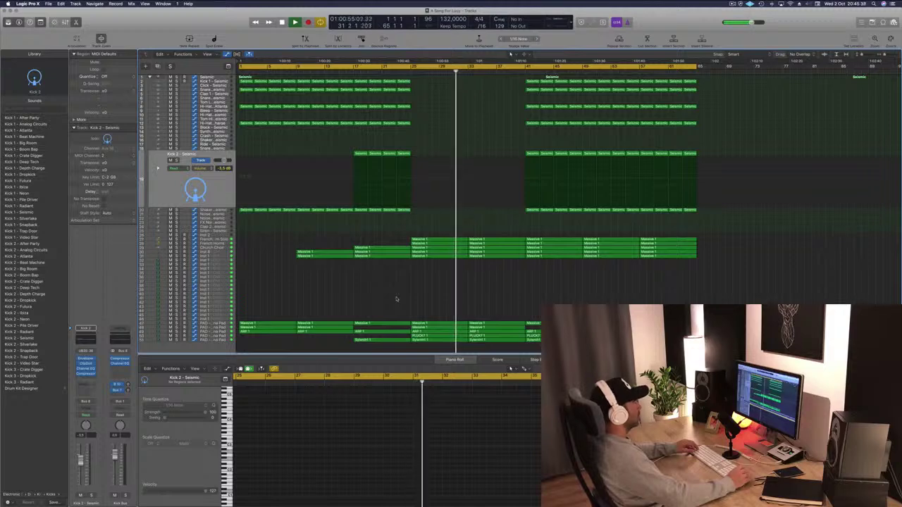
key(super+Left)
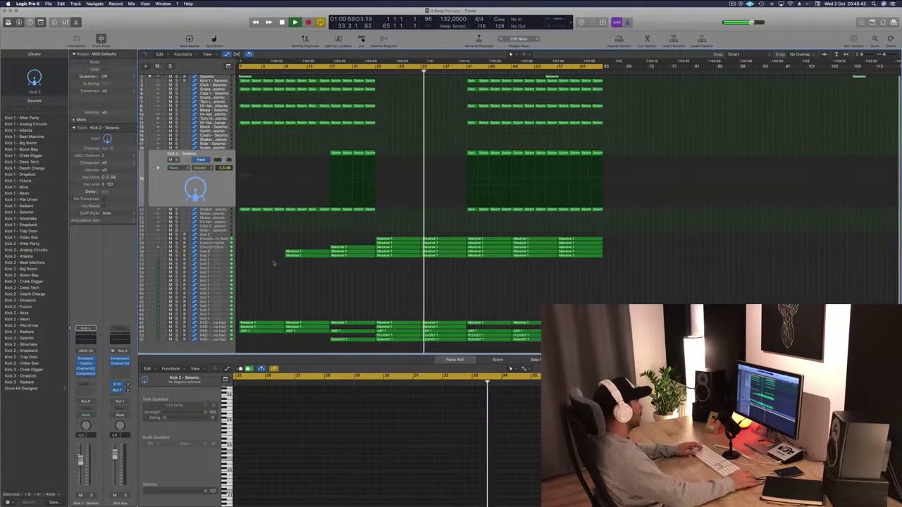
- Delete the Church Choir region between bars 33 and 41
click(452, 248)
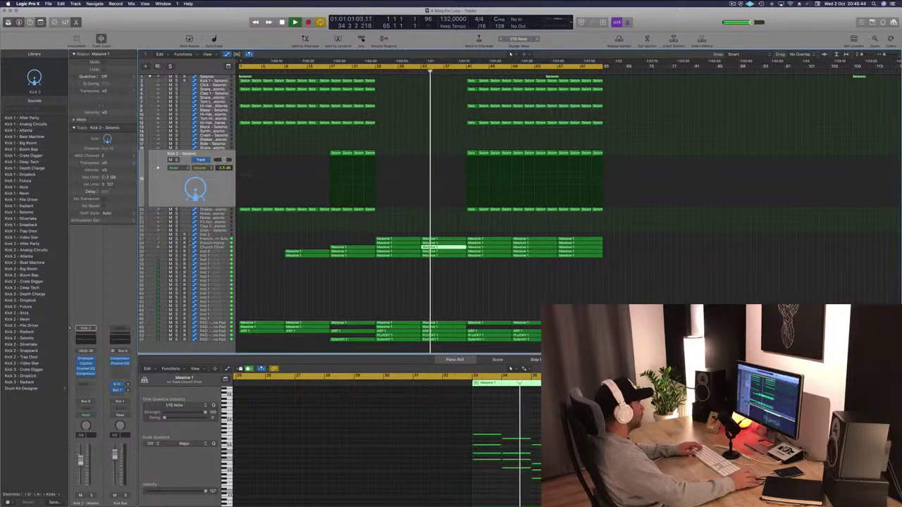
click(226, 249)
click(461, 179)
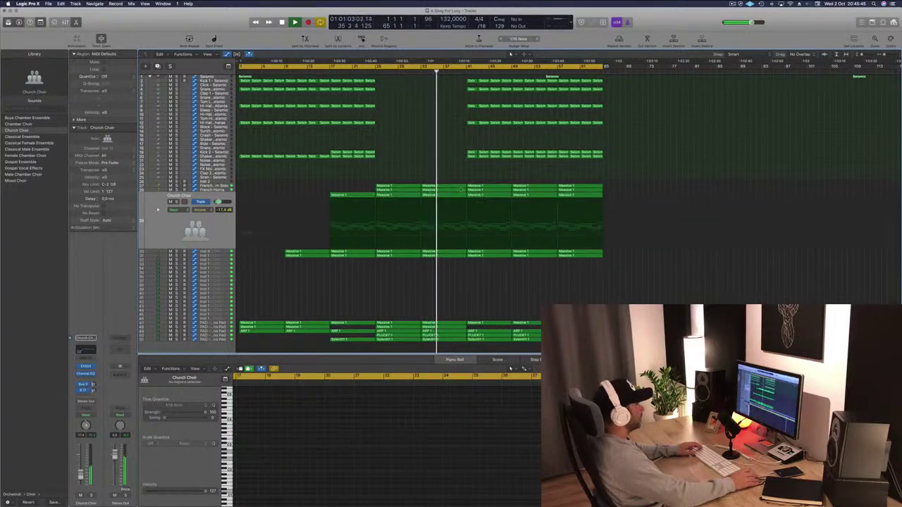
click(444, 199)
key(BackSpace)
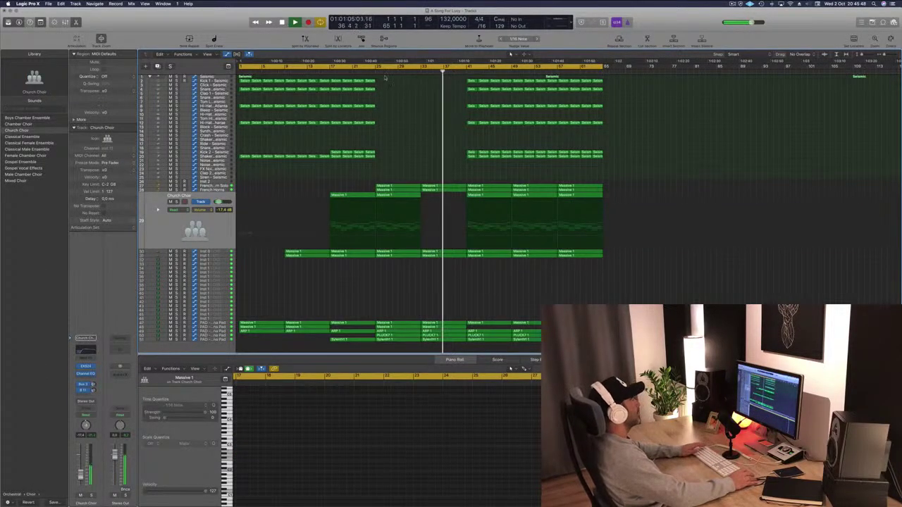
- Balance the horn layers from bar 25, setting French Horn Solo to -12.4 dB and French Horns to -10.2 dB
key(shift+)
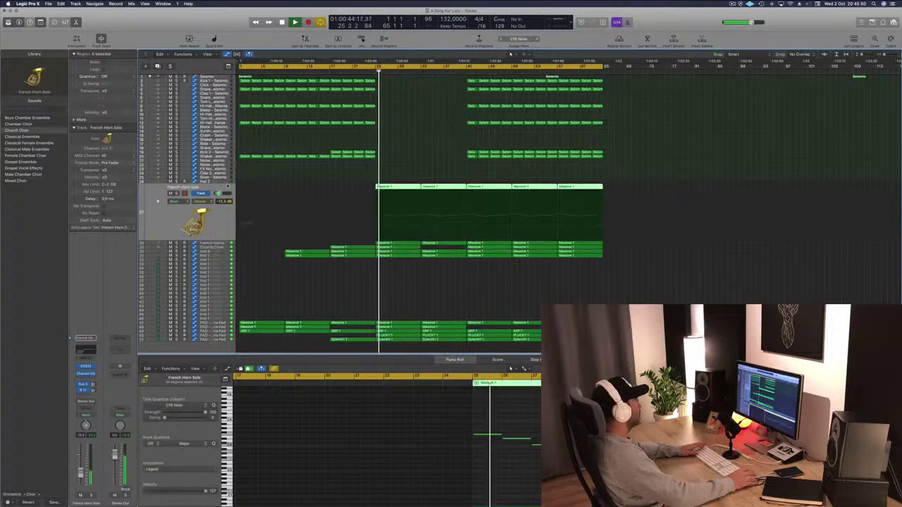
key(Up)
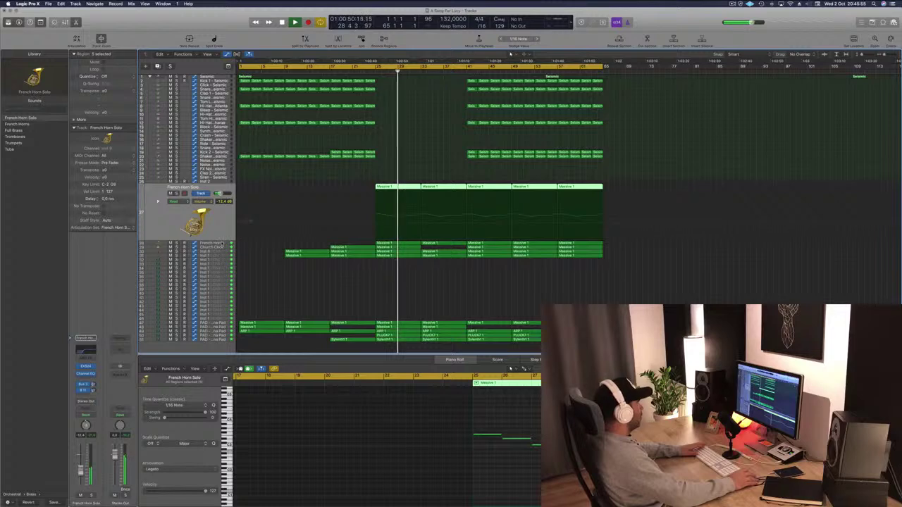
key(Down)
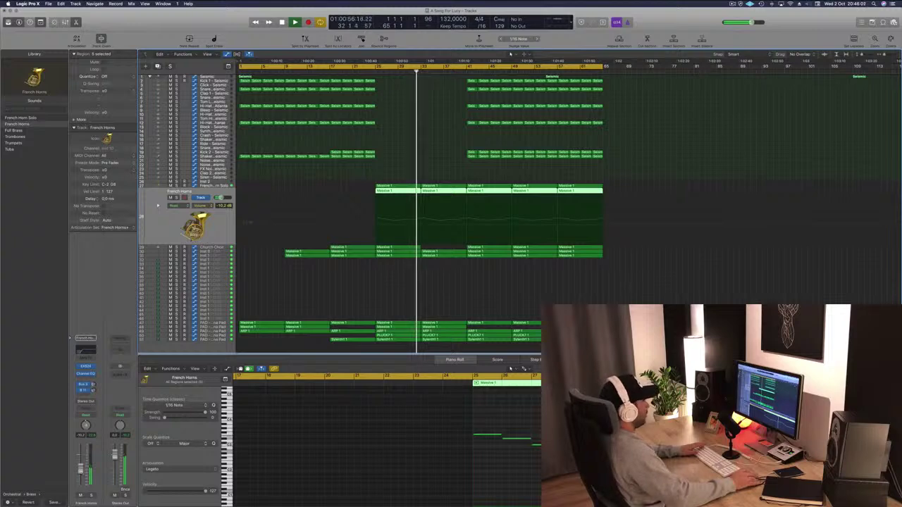
click(393, 145)
key(space)
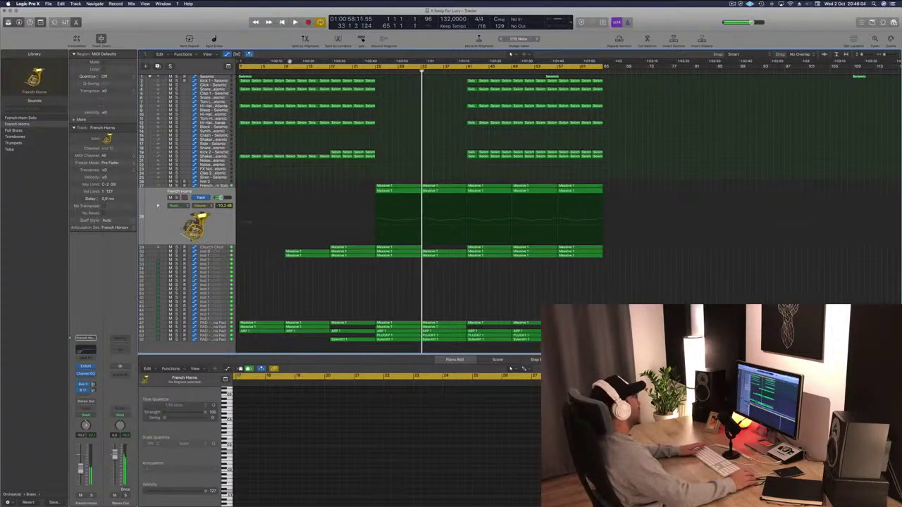
- Set the cycle range to bars 25 through 41 and play the breakdown section
key(super+a)
click(386, 84)
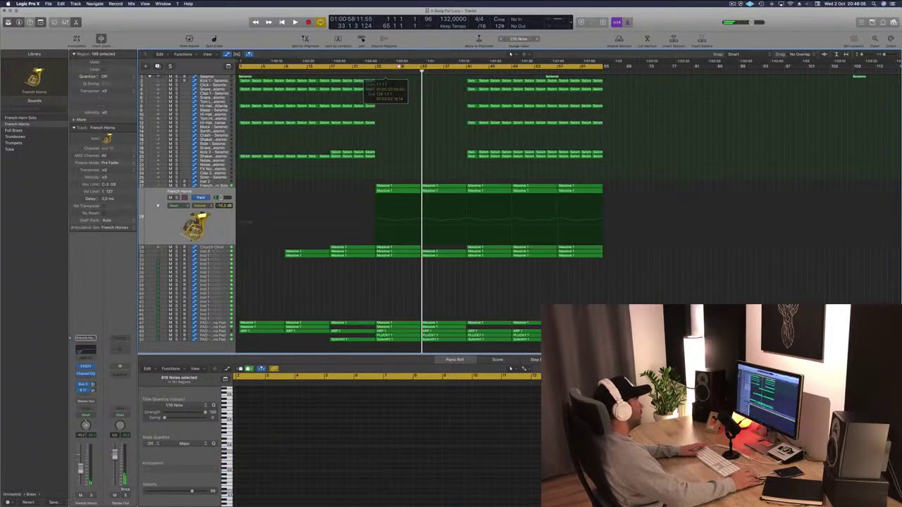
key(c)
drag(378, 68, 465, 67)
key(space)
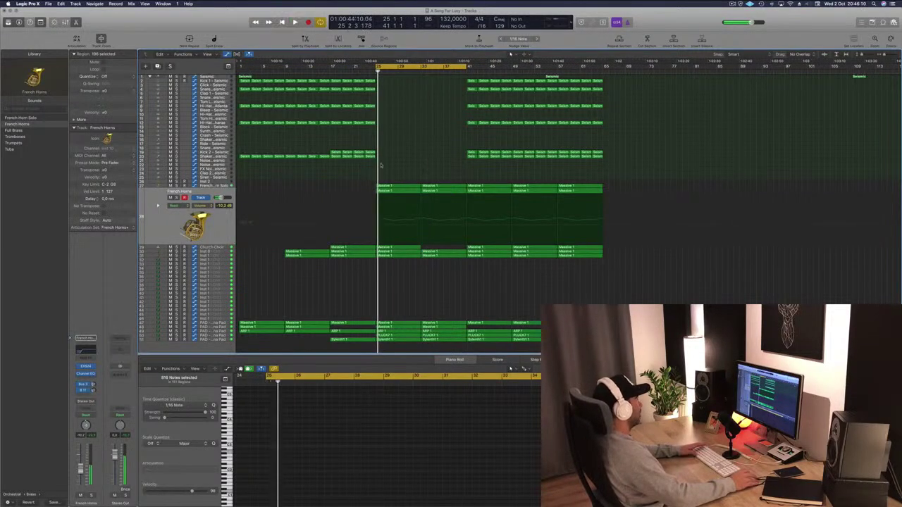
- Select the French Horns track, show the mixer and stop playback
click(210, 220)
key(x)
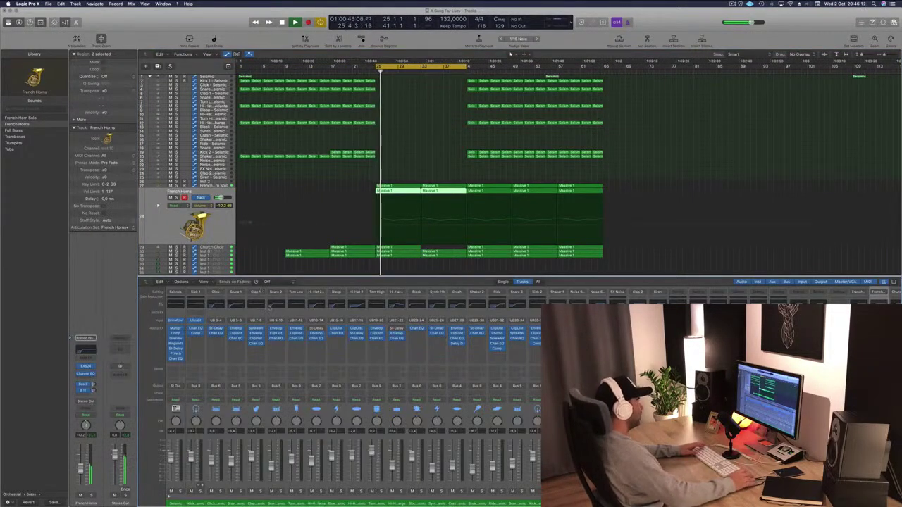
scroll(338, 387, right, 10)
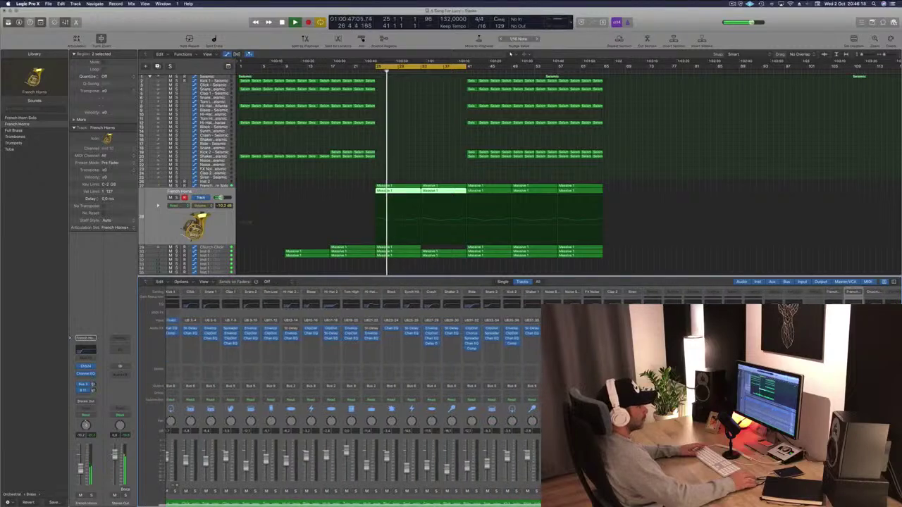
key(space)
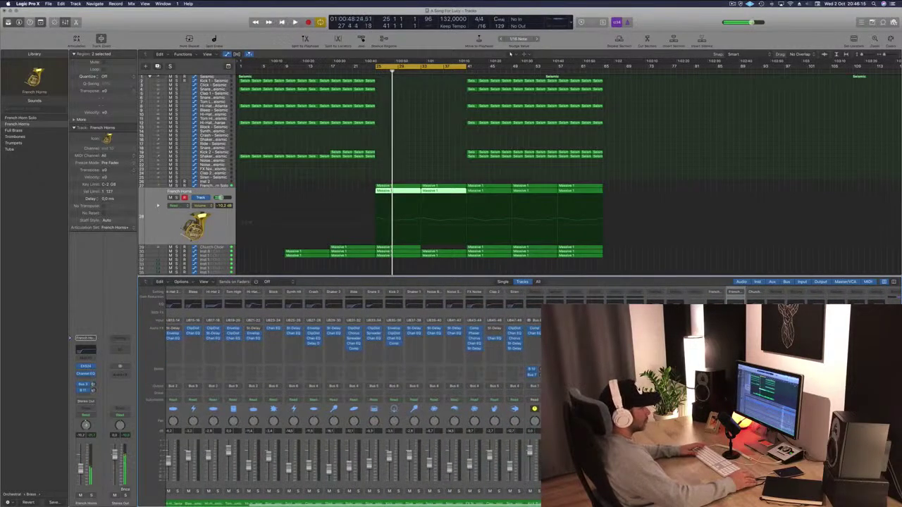
- Select the melodic instrument tracks from Inst 2 down to PAD - Anjuna Pad and route their output to Bus 12
click(212, 181)
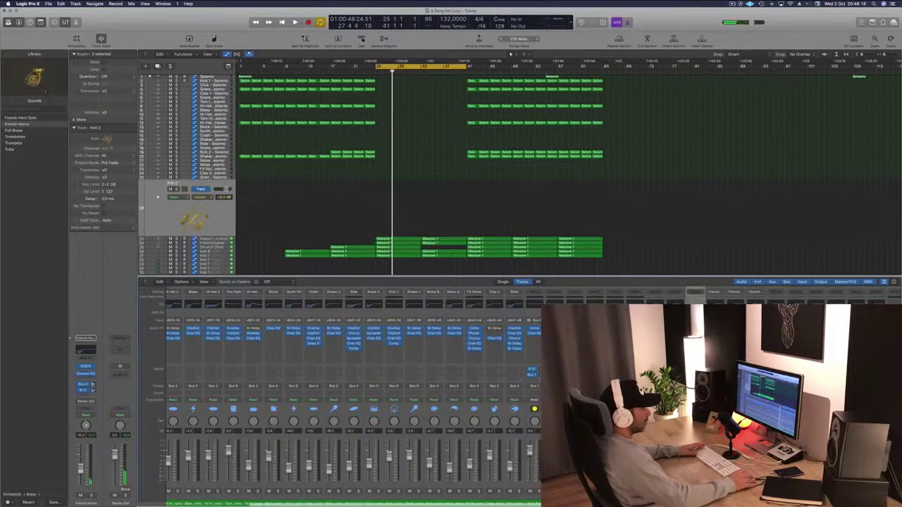
key(shift+Down)
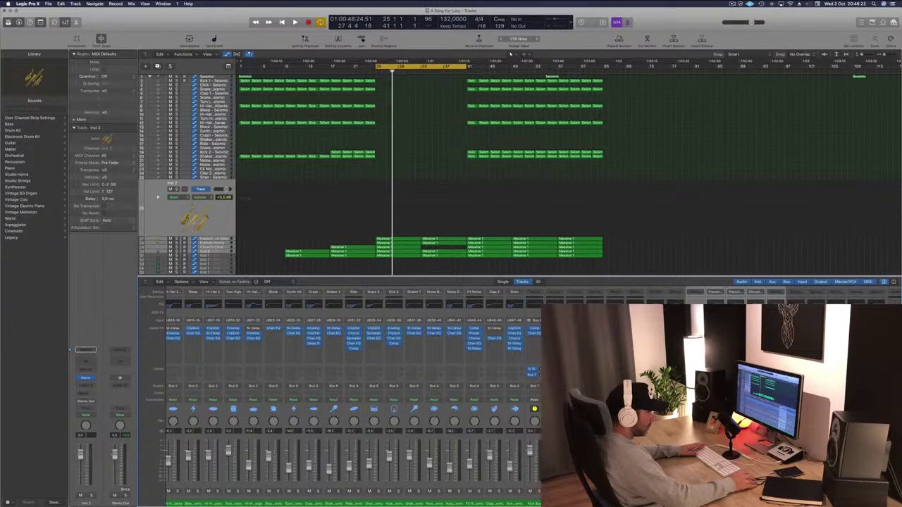
scroll(338, 394, right, 5)
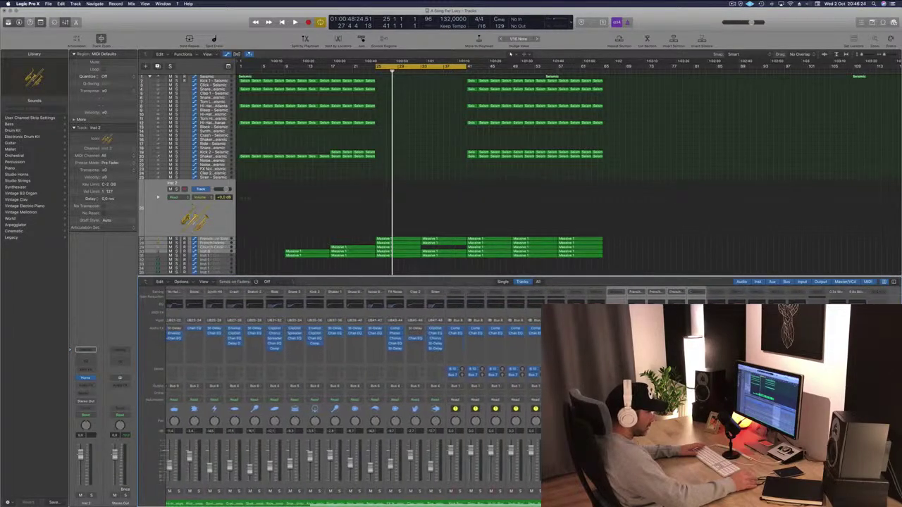
scroll(352, 394, left, 1)
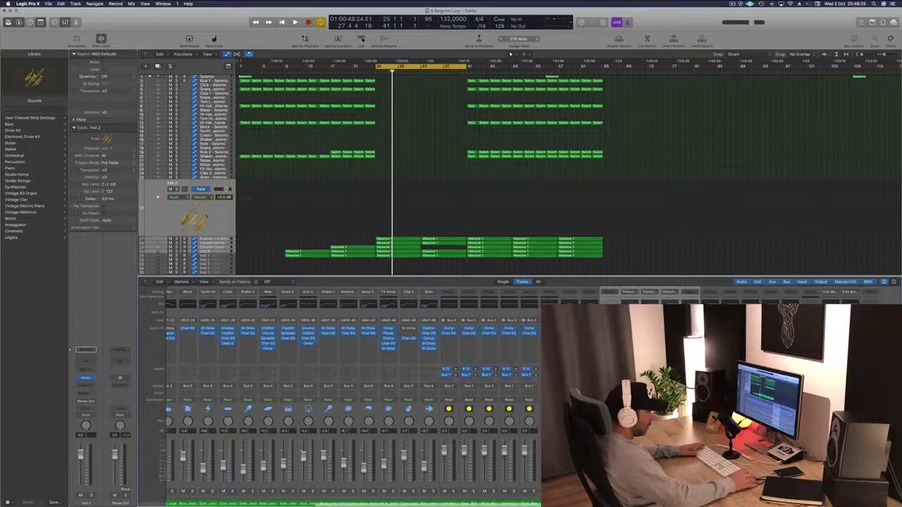
click(709, 292)
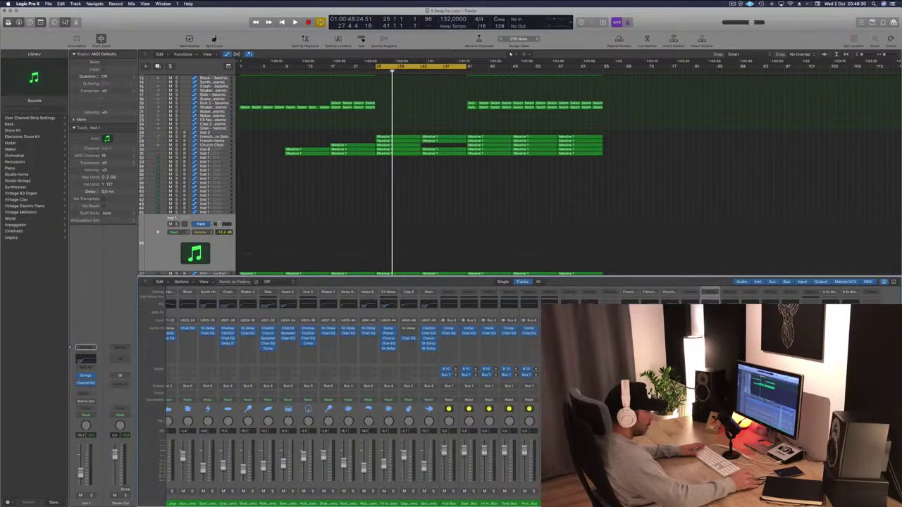
click(850, 292)
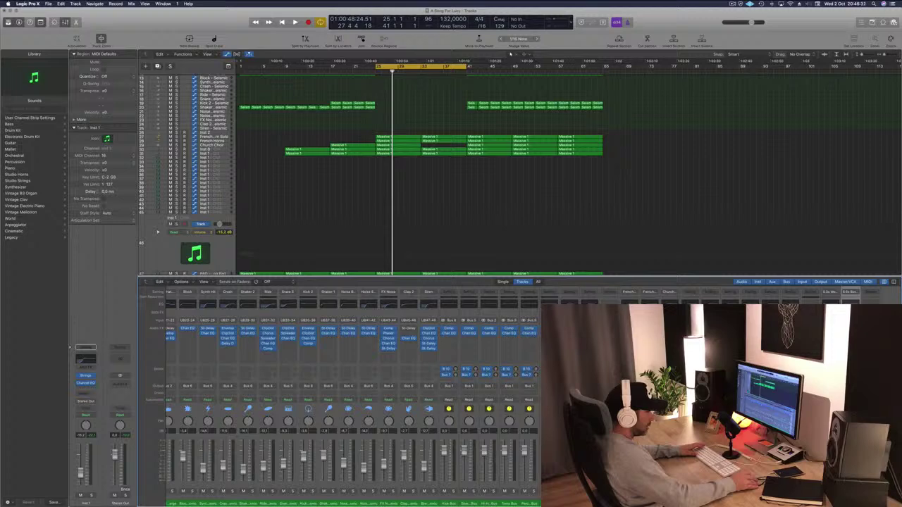
drag(810, 292, 629, 291)
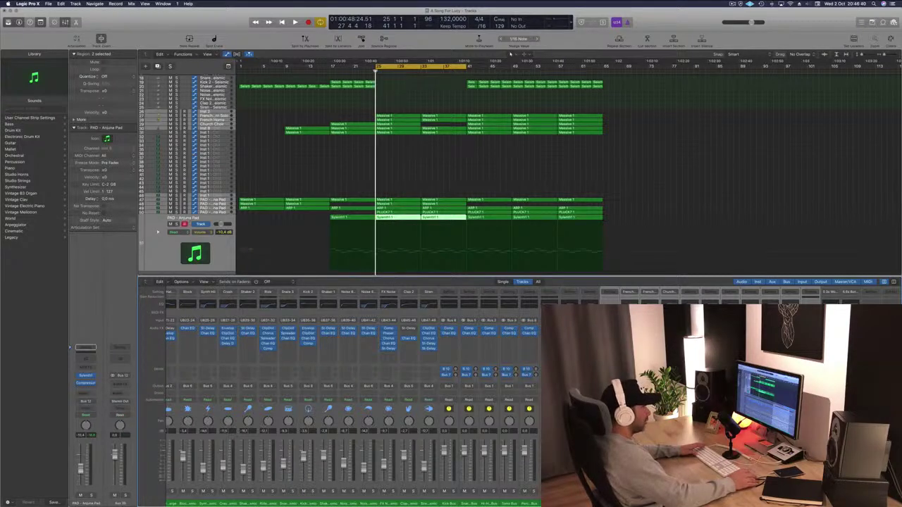
- Play the breakdown from bar 25 with the Aux 35 bus soloed, then clear the solo and stop playback
key(space)
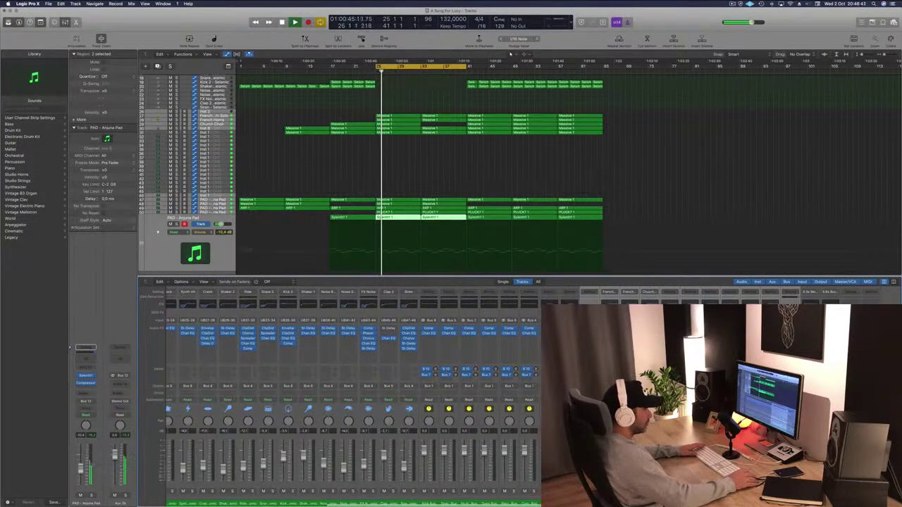
key(s)
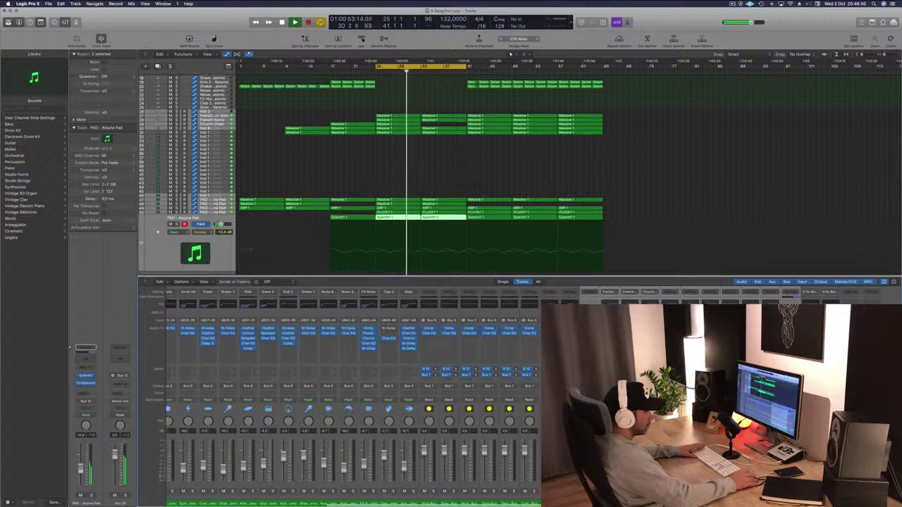
key(s)
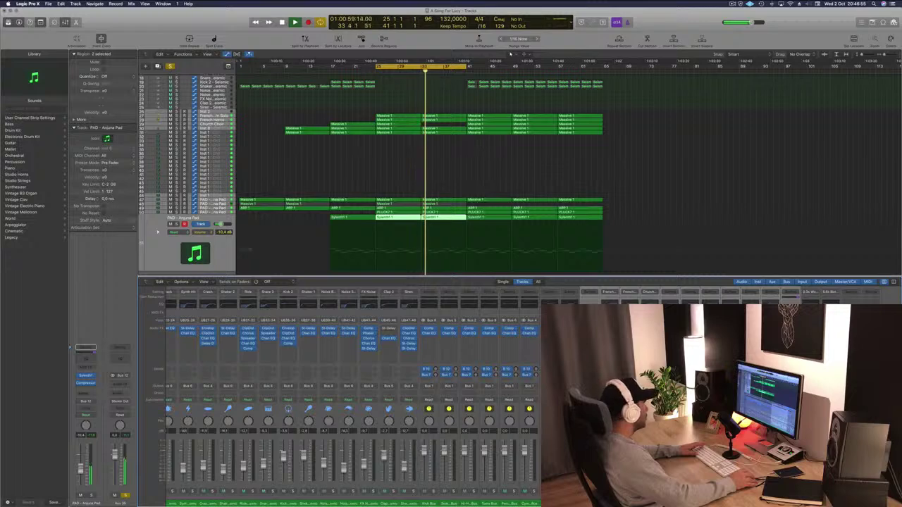
key(ctrl+s)
key(space)
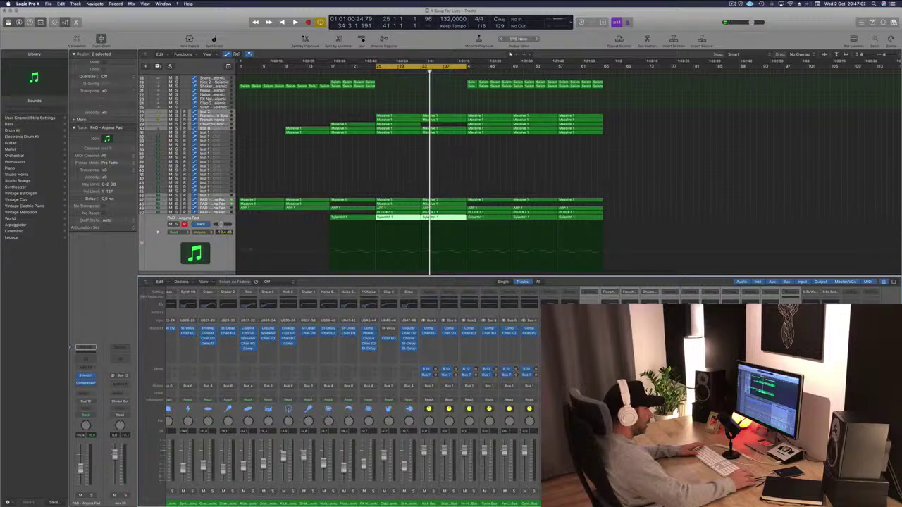
- Return the PAD tracks' output to Stereo Out and audition the breakdown with and without the horn and choir bus soloed
click(195, 218)
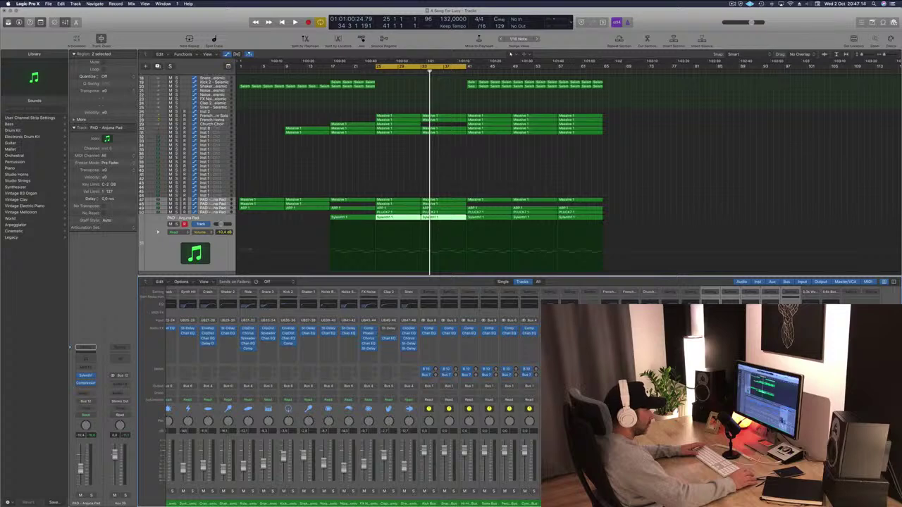
key(space)
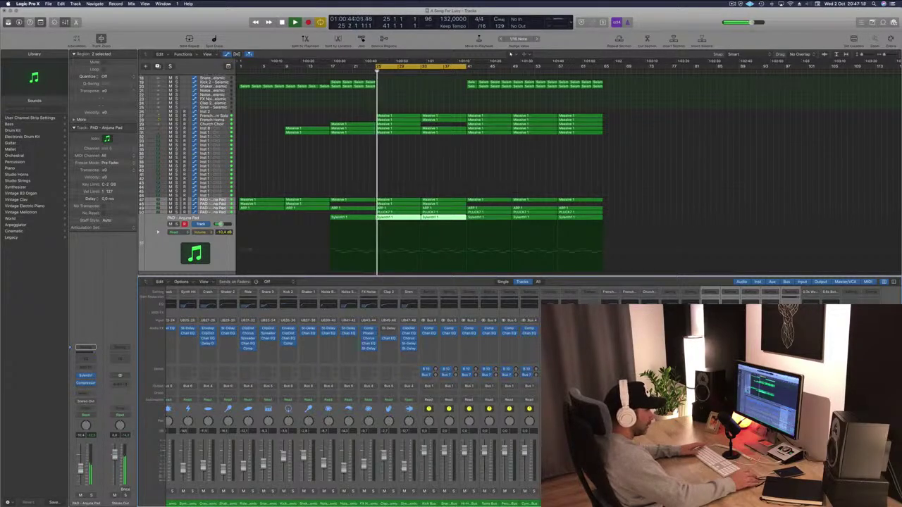
key(s)
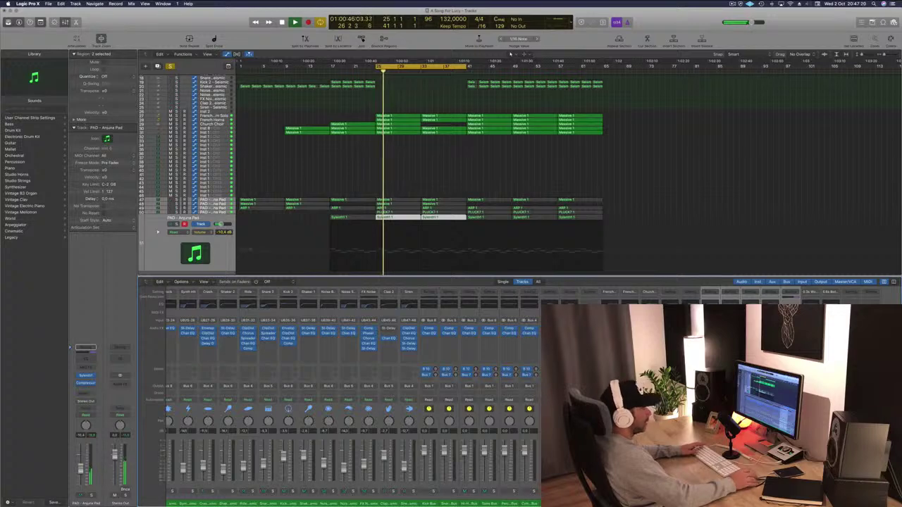
key(space)
key(space)
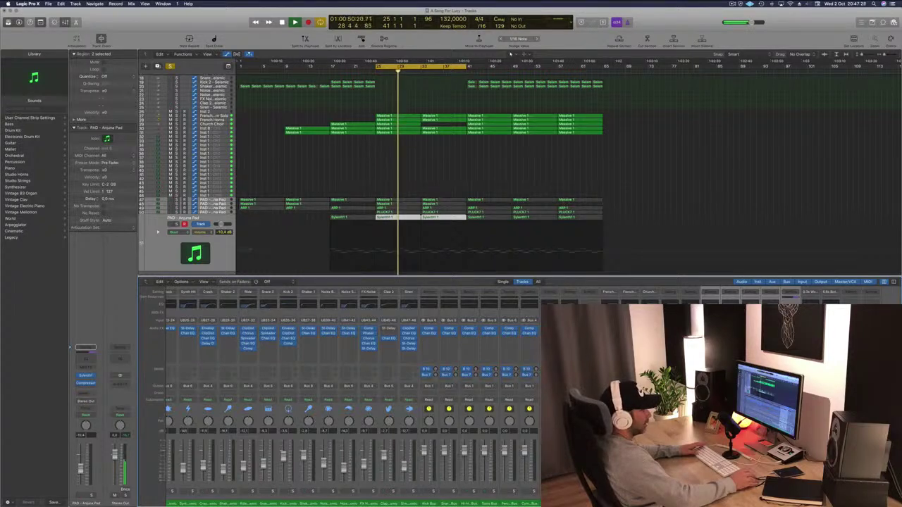
key(ctrl+s)
key(space)
key(space)
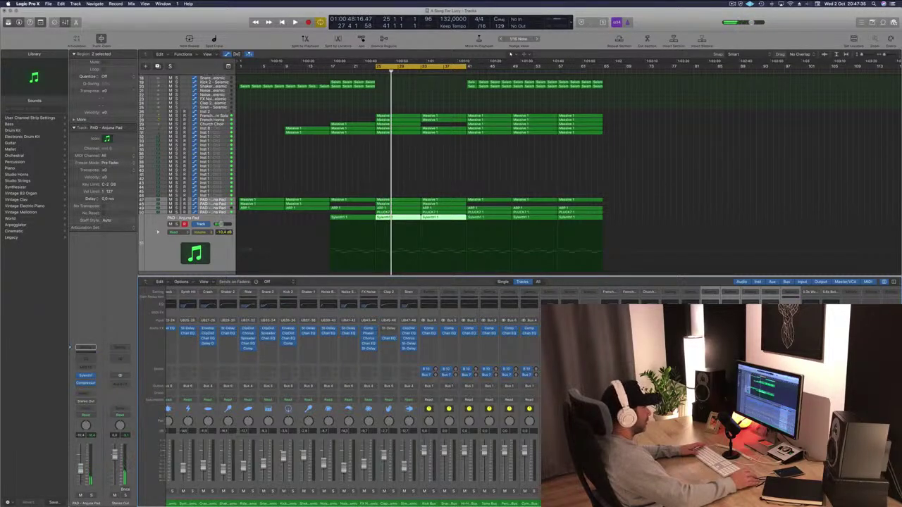
key(space)
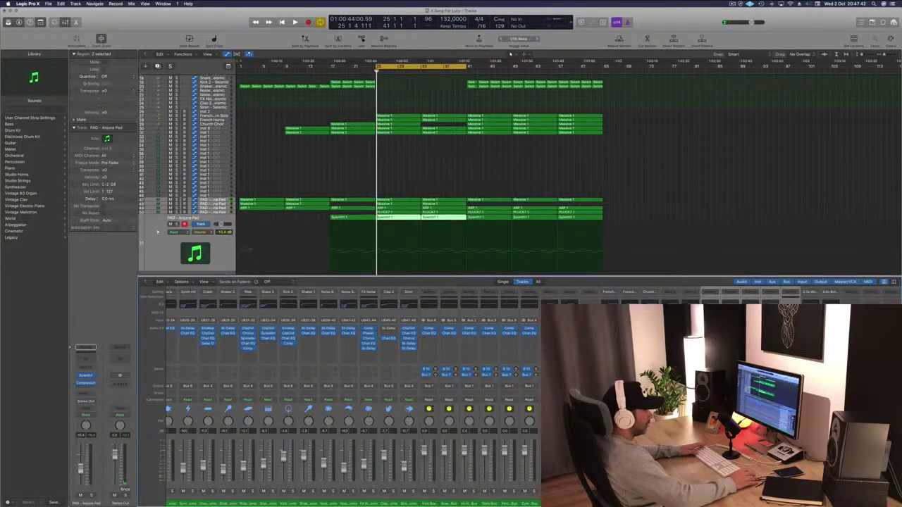
- Load the grandiose preset in the SilverVerb reverb on Aux 36 and close the plug-in
key(v)
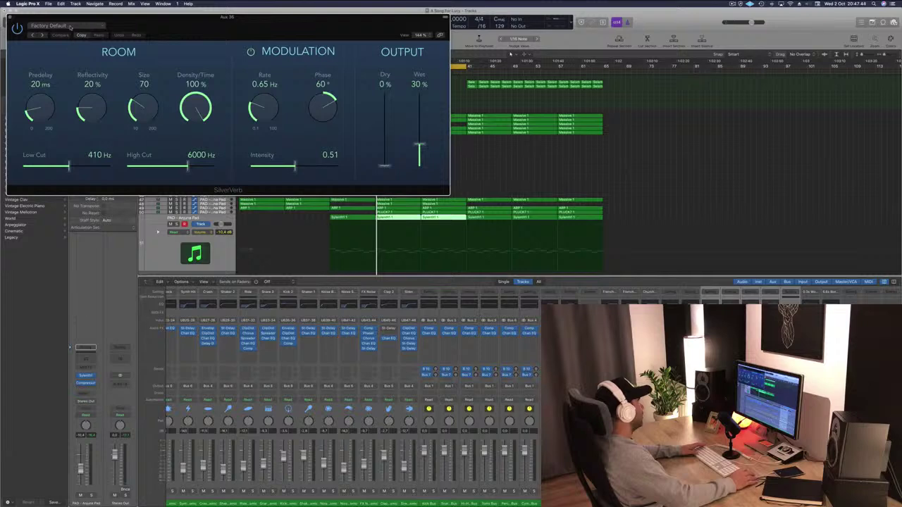
click(70, 26)
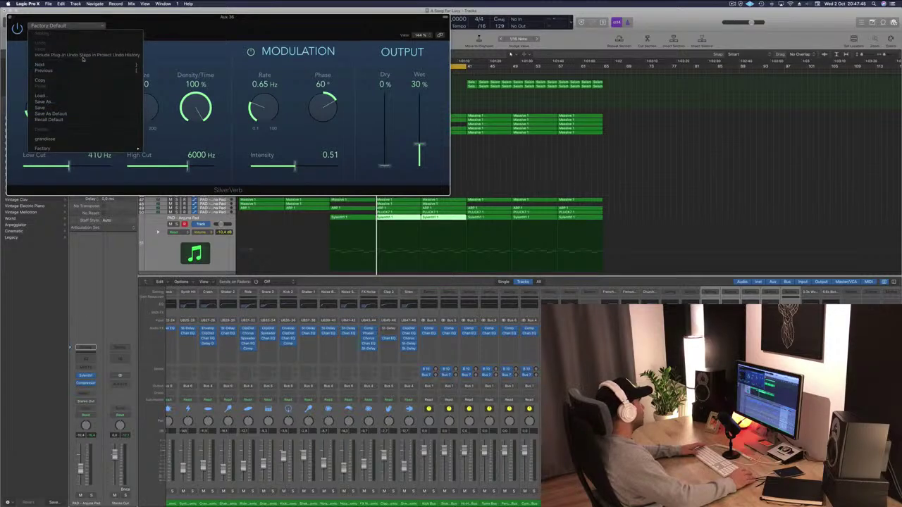
click(67, 139)
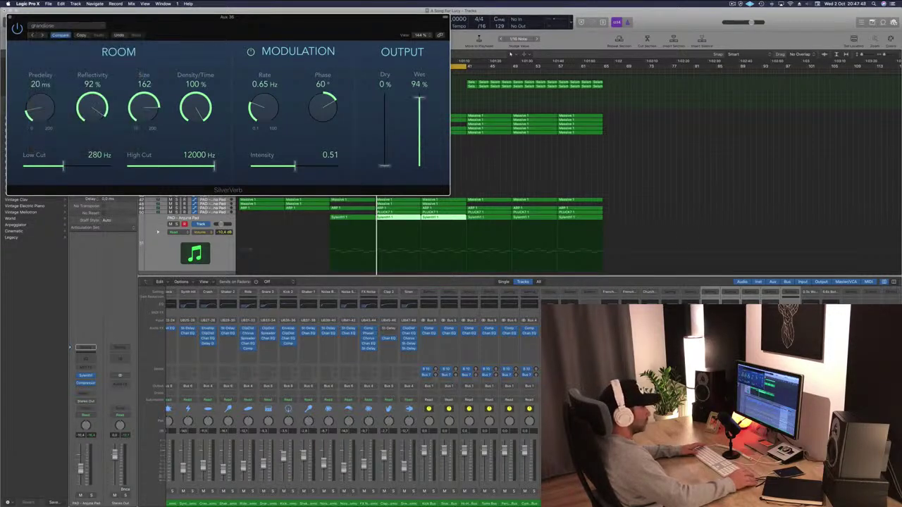
drag(53, 20, 147, 62)
key(super+w)
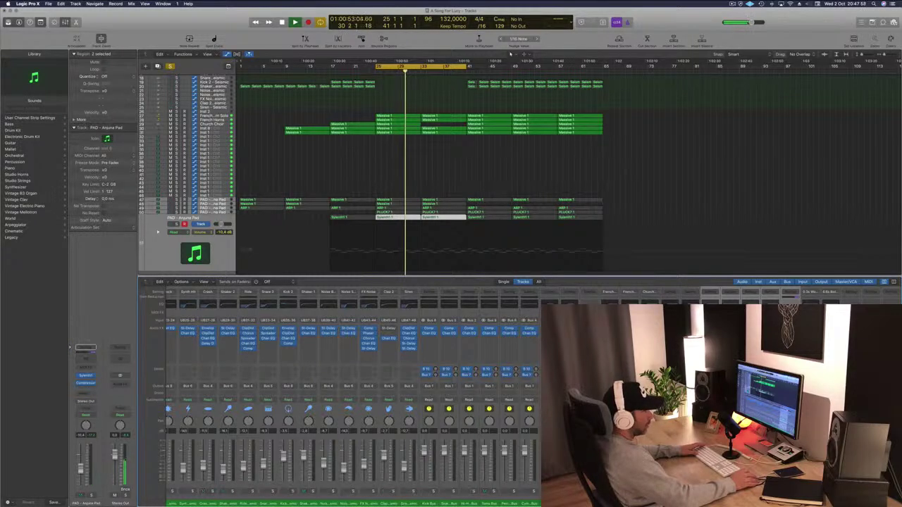
- Enable the low-cut band in the Channel EQ on Aux 36 and set it to 355 Hz
key(v)
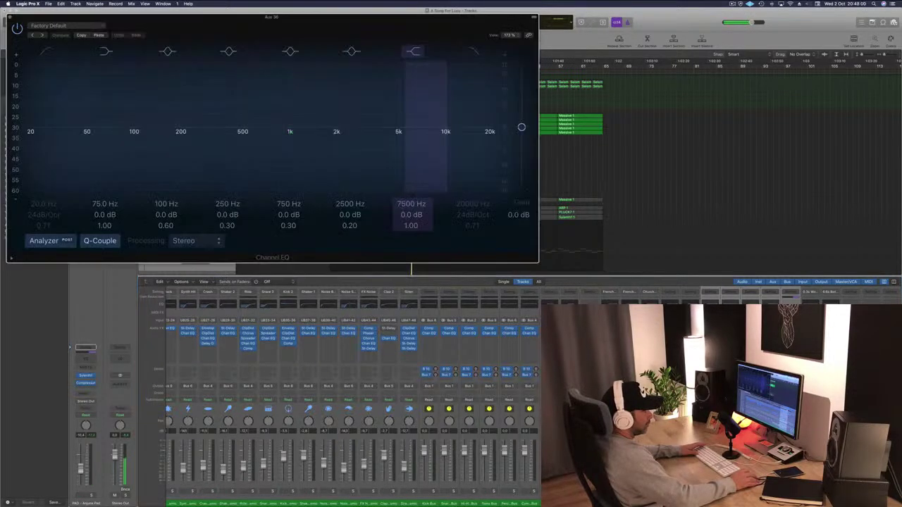
drag(210, 25, 264, 30)
click(93, 56)
drag(98, 124, 312, 123)
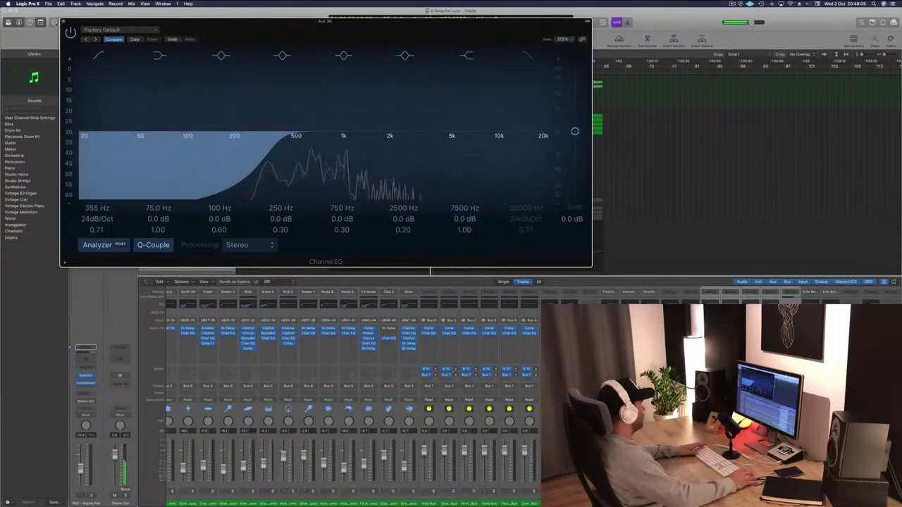
key(super+w)
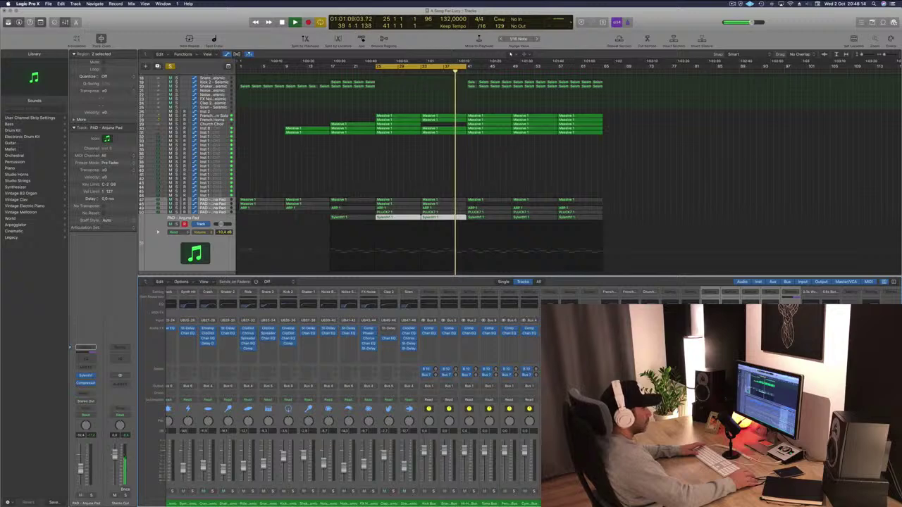
- Deselect the regions and replay the soloed breakdown from bar 25 to check the reverb
click(555, 177)
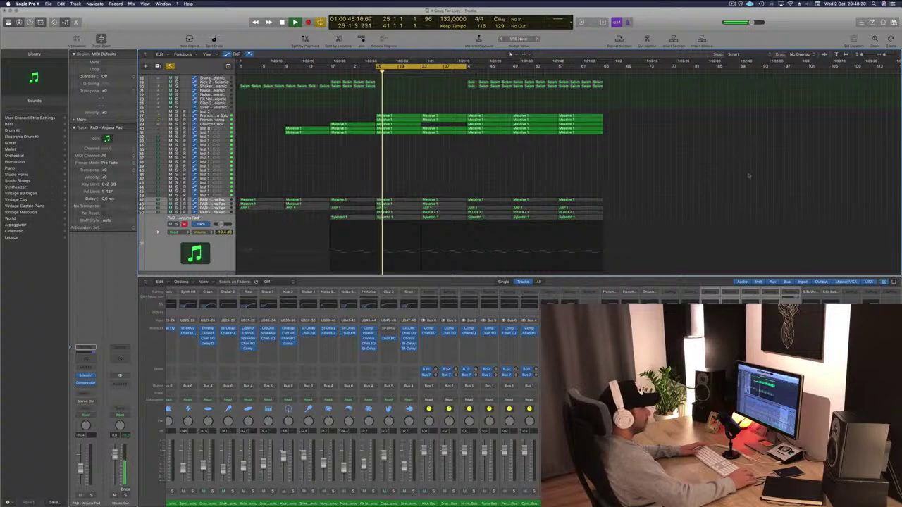
key(space)
key(space)
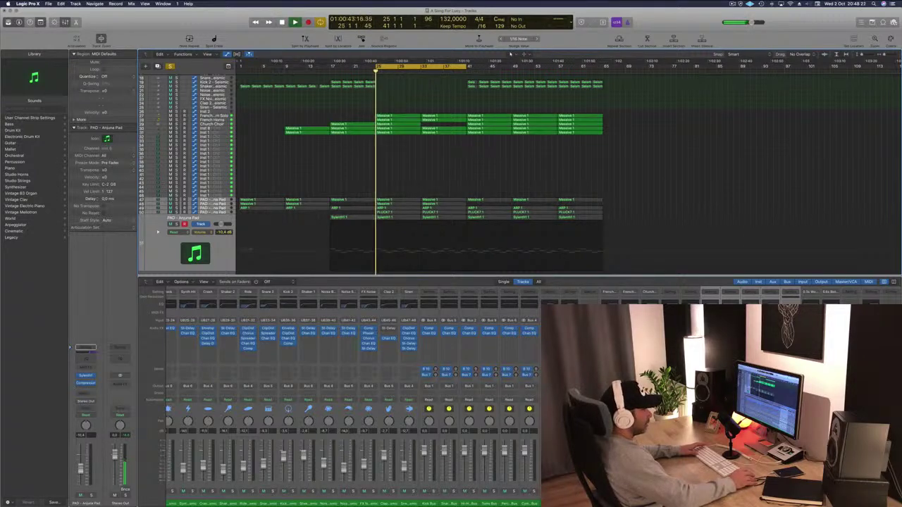
key(space)
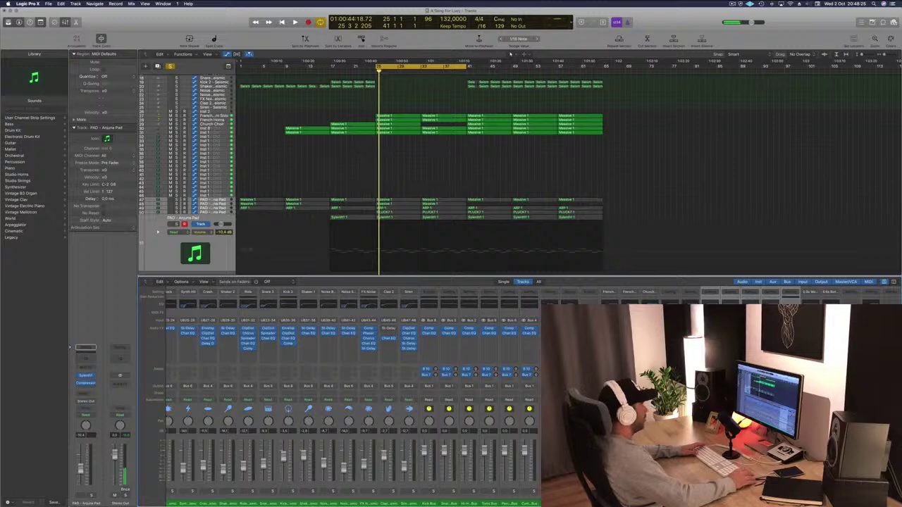
- Adjust the ratio of the Compressor on Aux 35 and set its threshold to -26 dB while listening to the breakdown
key(v)
drag(150, 16, 578, 79)
key(space)
drag(527, 231, 528, 217)
key(space)
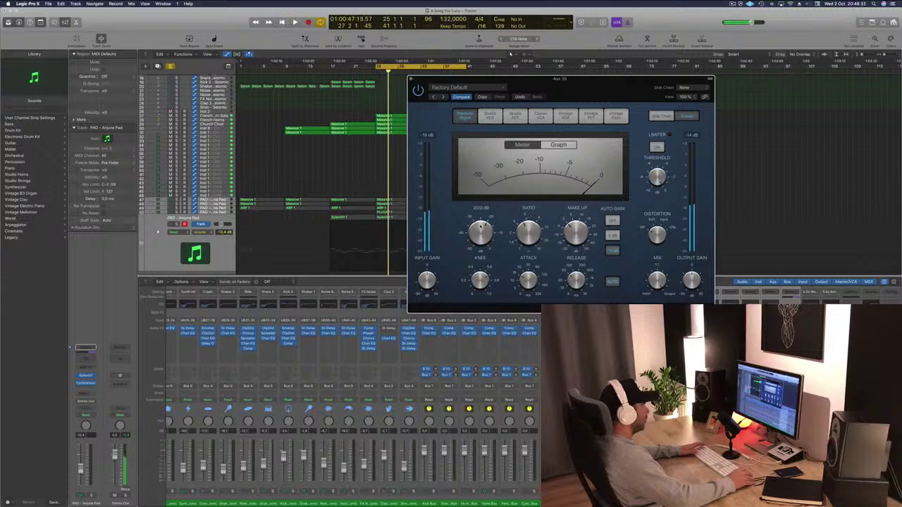
key(space)
drag(480, 231, 480, 234)
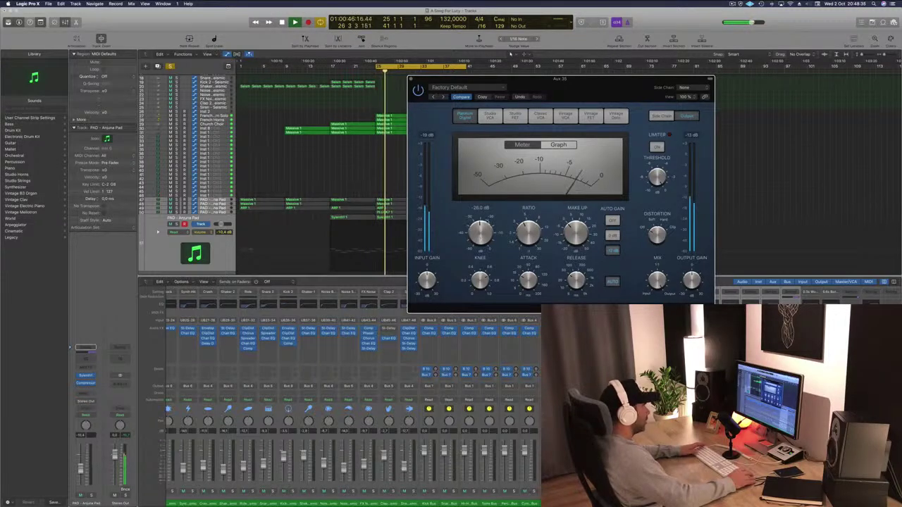
click(411, 79)
key(space)
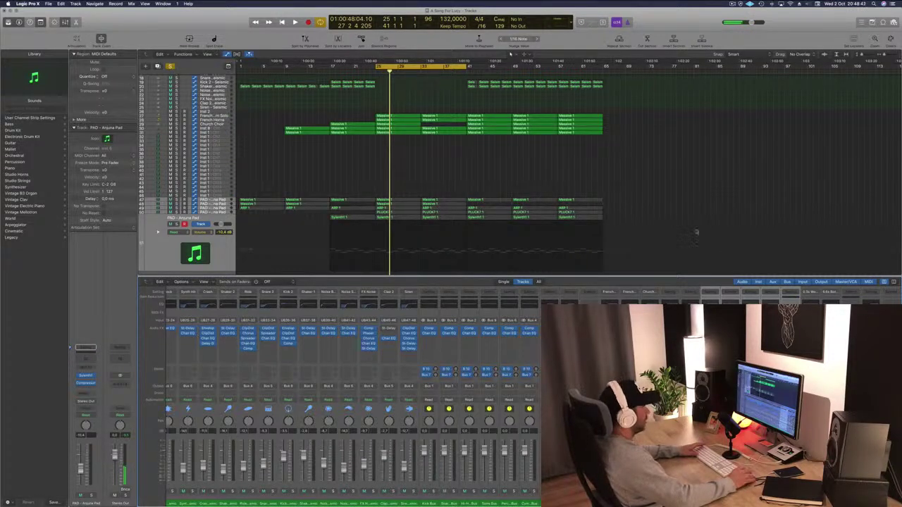
- Open another Compressor with default settings on the instrument bus and move the playhead to bar 17
key(v)
drag(198, 19, 755, 113)
scroll(365, 150, up, 5)
scroll(365, 149, down, 2)
key(space)
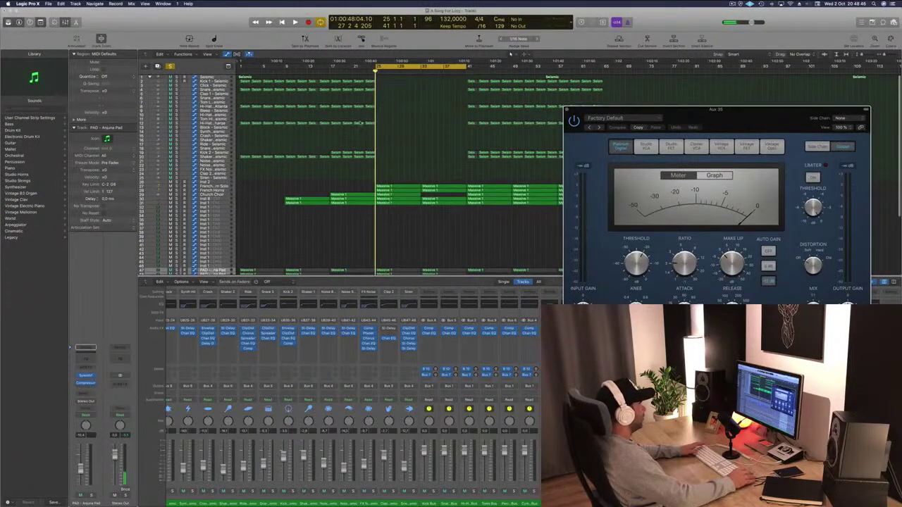
click(329, 71)
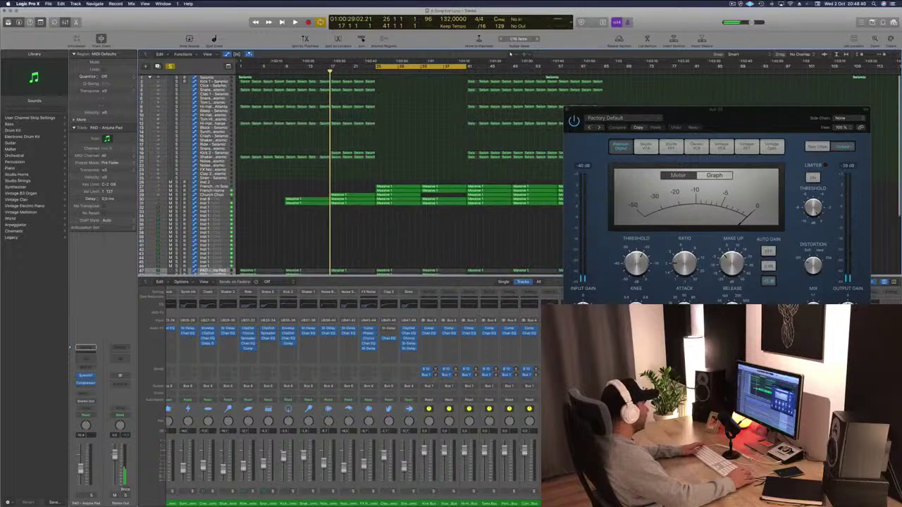
- Add a send from the Kick 1 track to Bus 17 and set the new aux channel's output to No Output
click(219, 81)
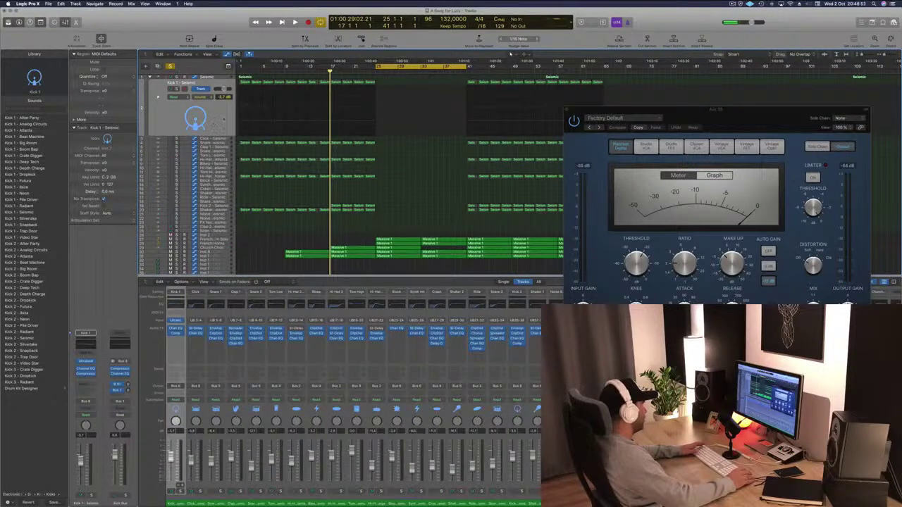
click(83, 390)
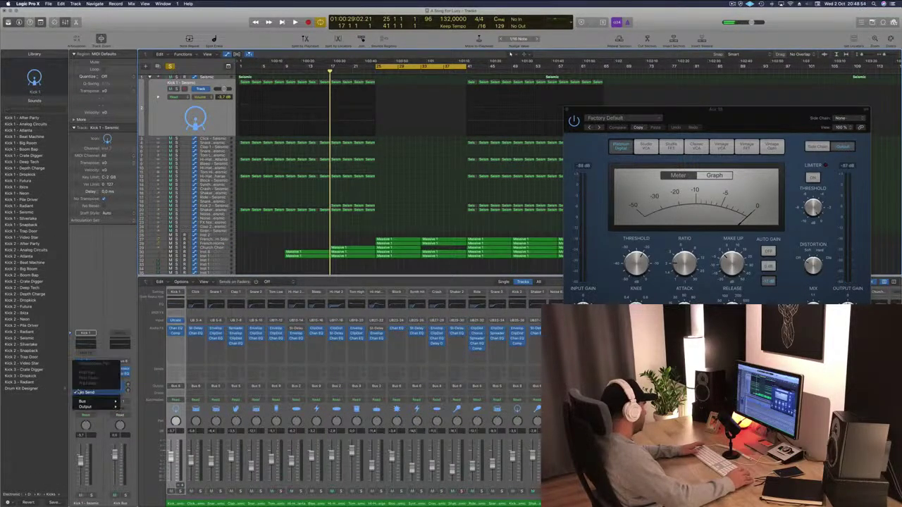
mouse_move(82, 400)
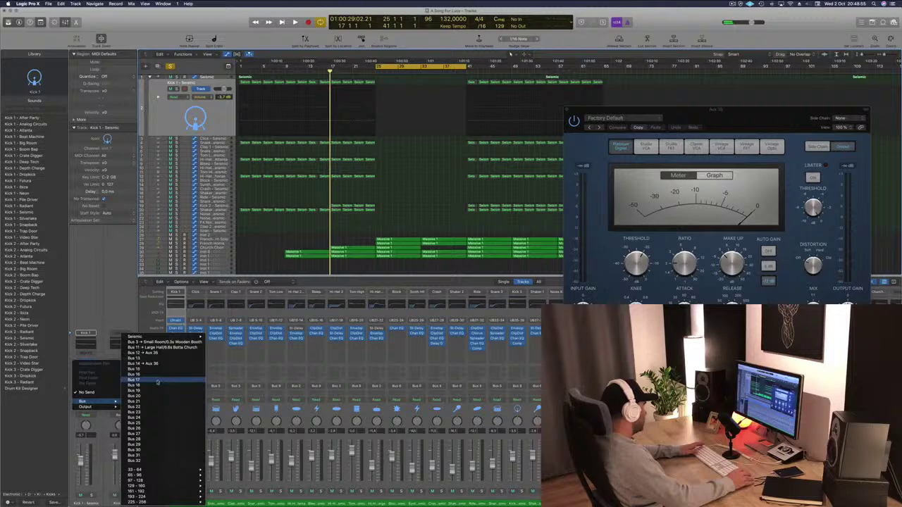
click(141, 379)
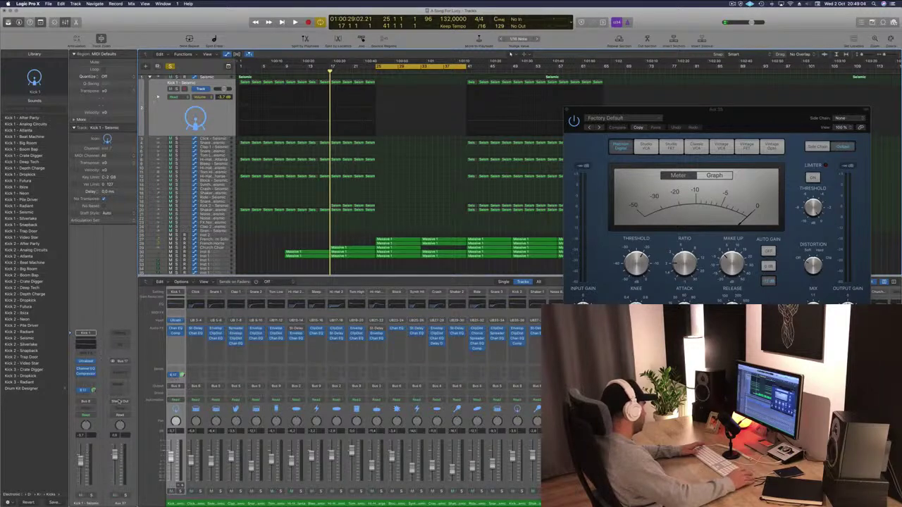
click(121, 400)
click(122, 418)
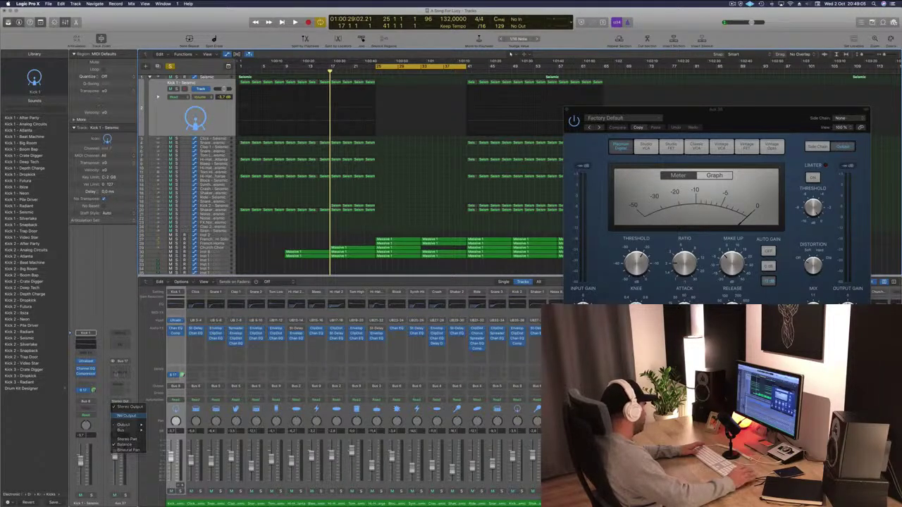
- Set the cycle range to bars 13–25, turn off the solo on the layers and restart playback
key(space)
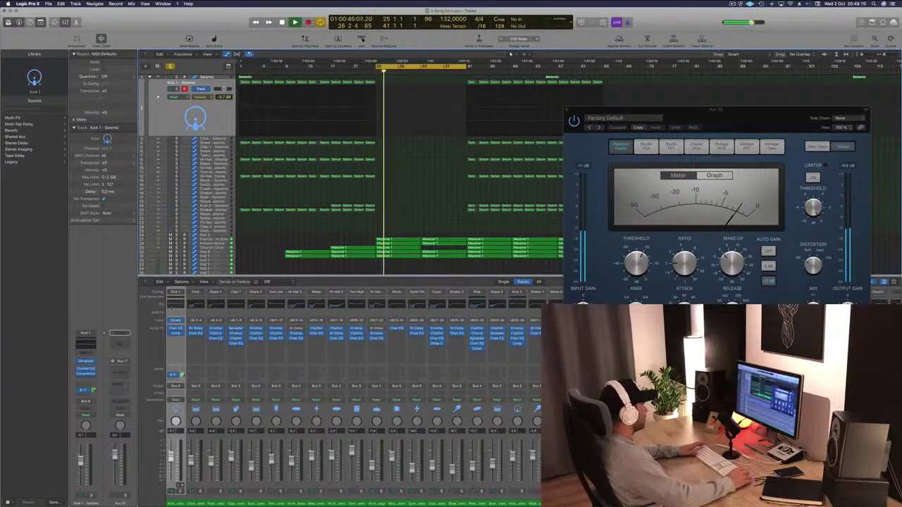
click(314, 71)
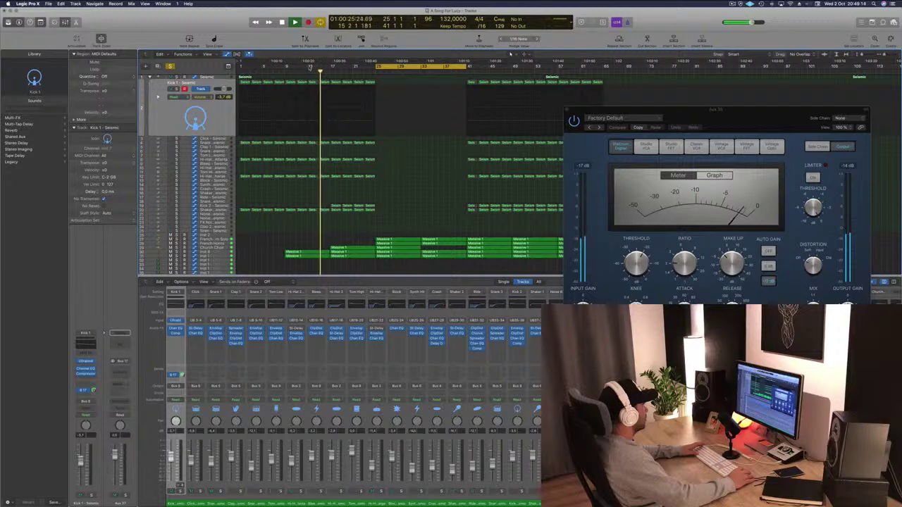
drag(308, 65, 378, 66)
click(170, 67)
key(space)
key(space)
- Set the side chain source of the Compressor on Aux 35 to Bus 17, fed by Kick 1
click(195, 116)
drag(760, 117, 572, 134)
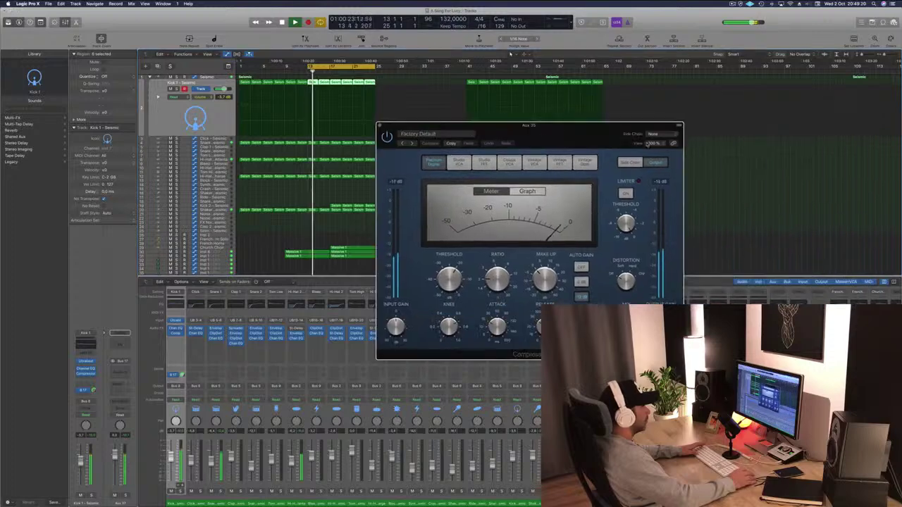
click(654, 133)
mouse_move(660, 155)
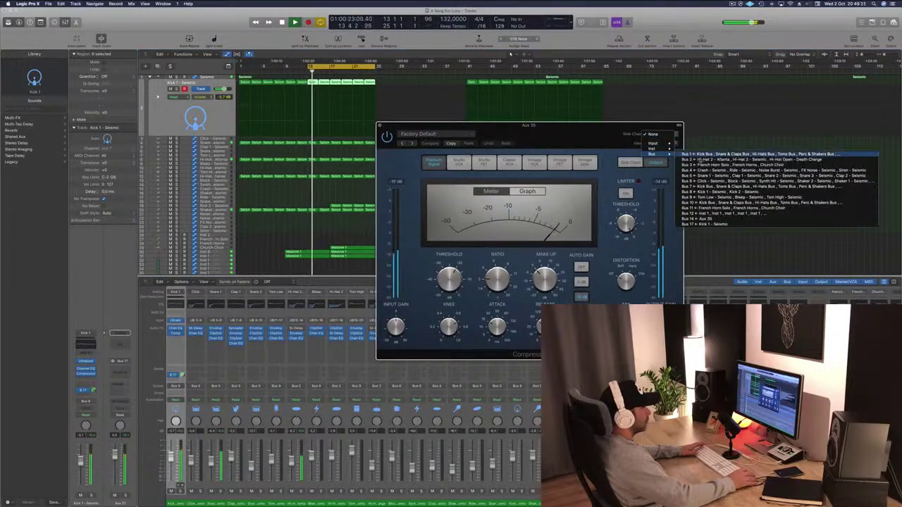
click(705, 224)
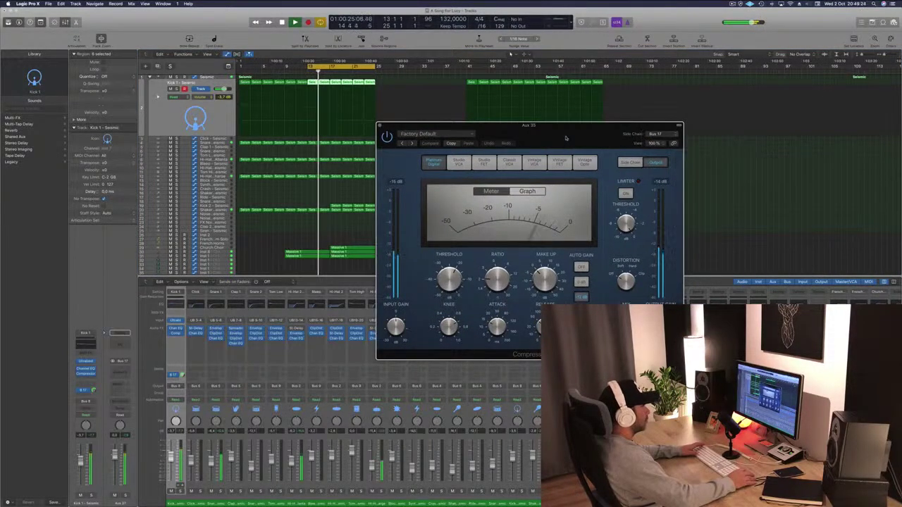
- Adjust the sidechained Compressor's threshold to about -12.5 dB while the loop plays, and close the plug-in window
drag(529, 126, 598, 127)
click(523, 277)
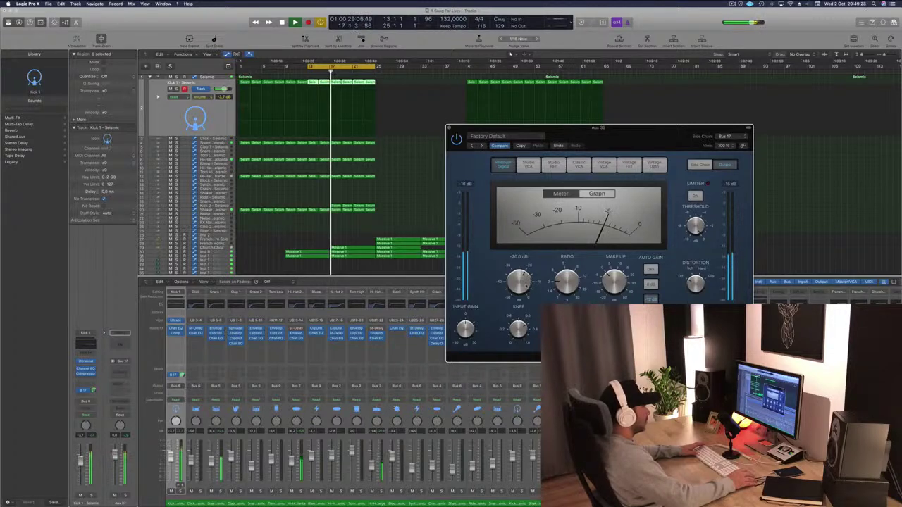
drag(562, 282, 560, 277)
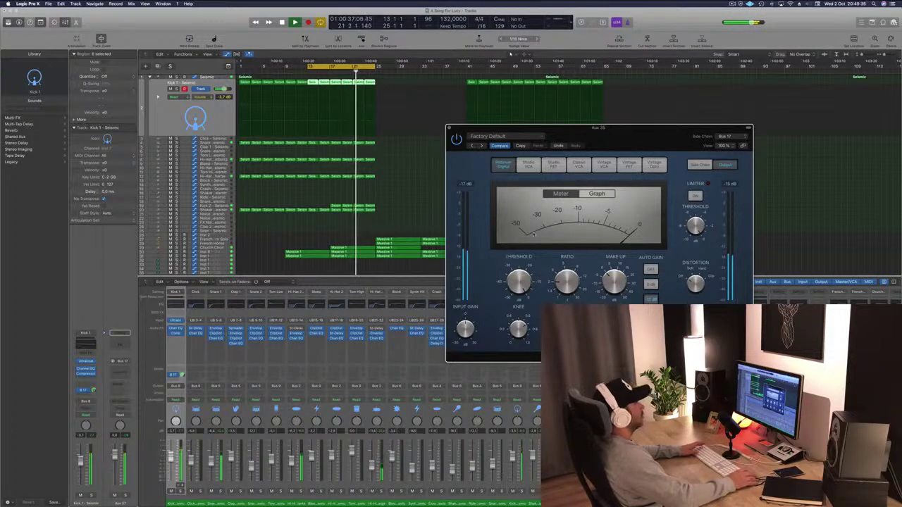
drag(635, 131, 653, 101)
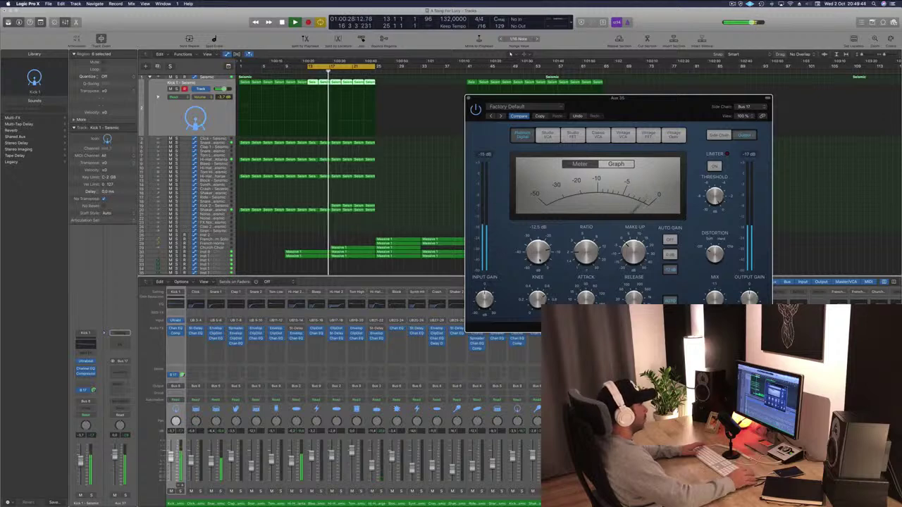
click(464, 109)
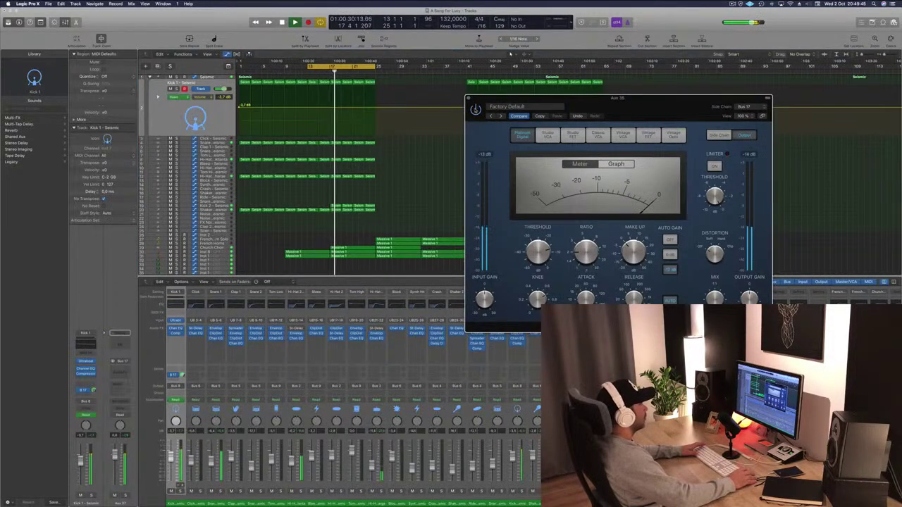
click(467, 99)
- Select the Kick 2 track, clear the region selection and replay the bar 13–25 loop to judge the sidechain effect
click(203, 127)
key(super+z)
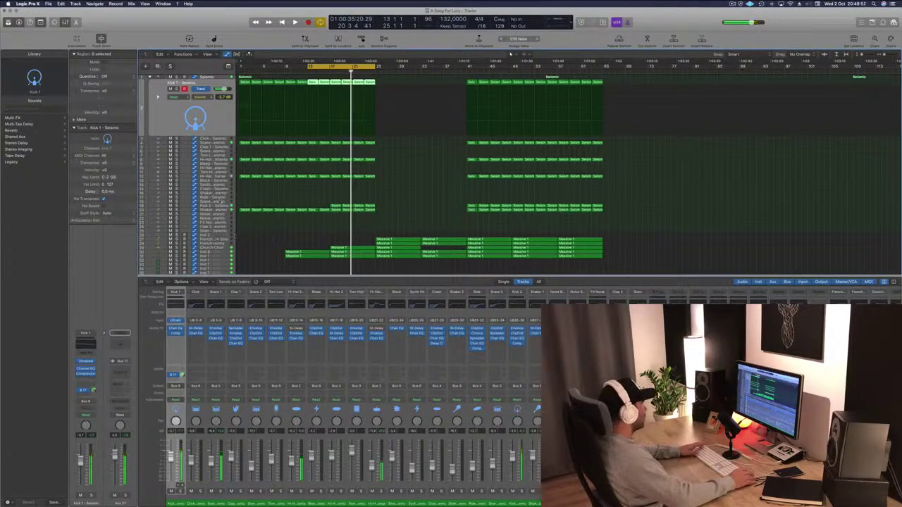
click(217, 205)
key(space)
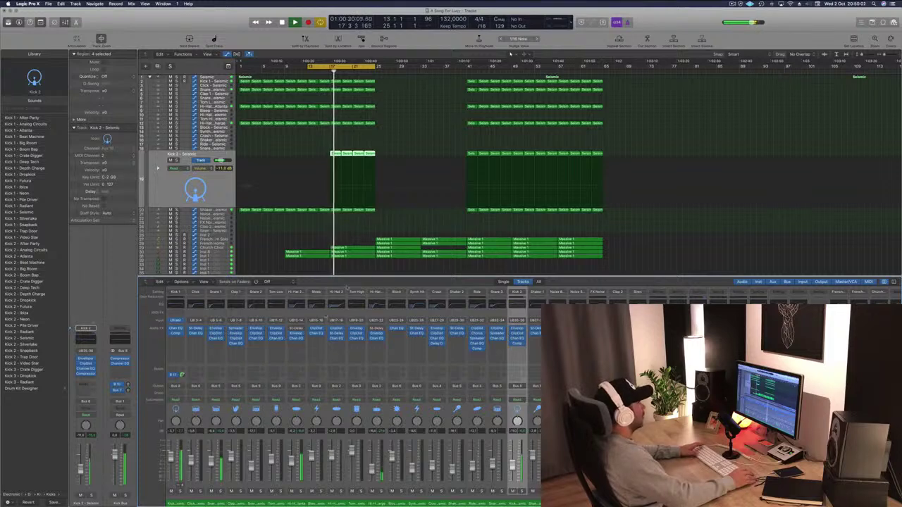
click(394, 220)
key(space)
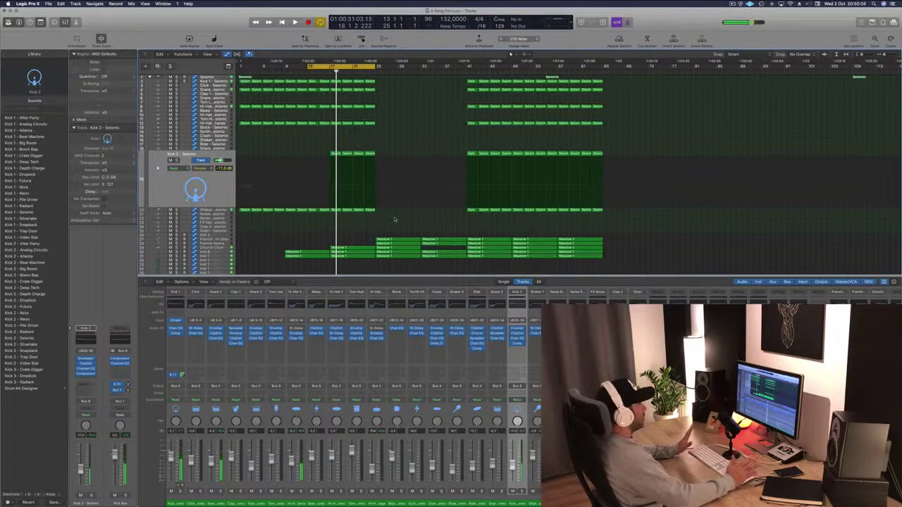
key(space)
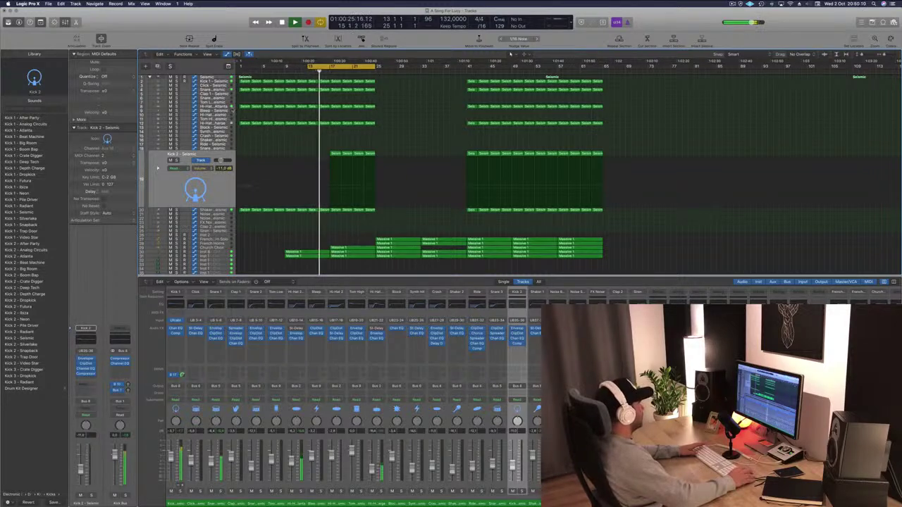
- Audition Hi-Hat 1 sounds such as Crate Digger, Futura, Neon and Trap Door on the hi-hat track, and load Hi-Hat 2 - Boom Bap
click(214, 107)
key(space)
click(37, 156)
click(35, 156)
key(space)
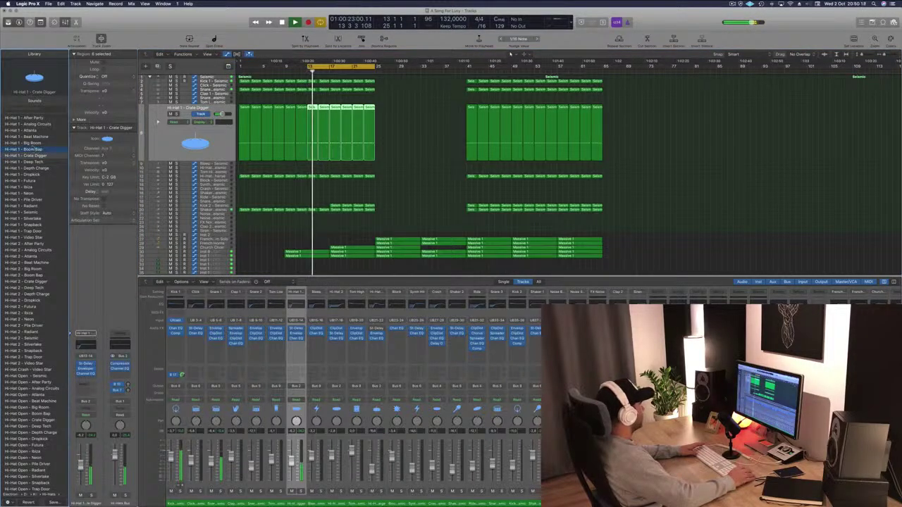
click(28, 181)
click(27, 193)
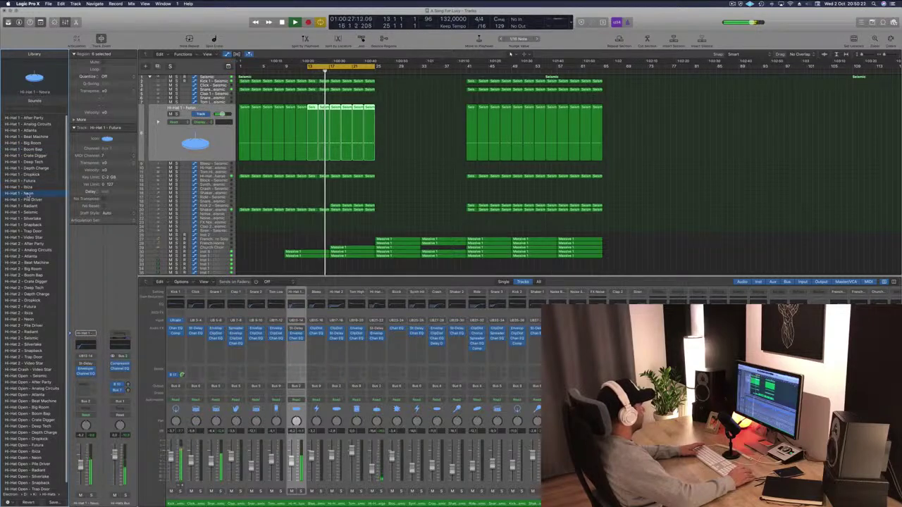
click(30, 199)
click(31, 213)
click(31, 219)
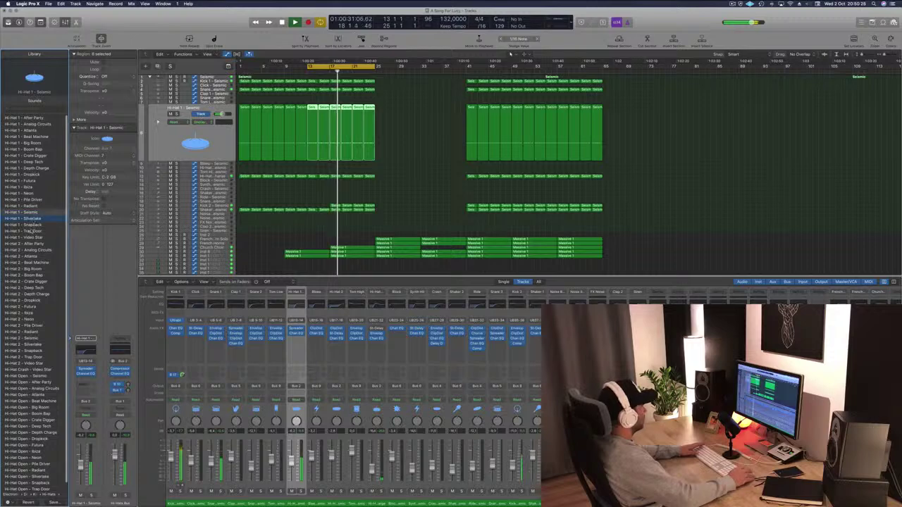
click(31, 231)
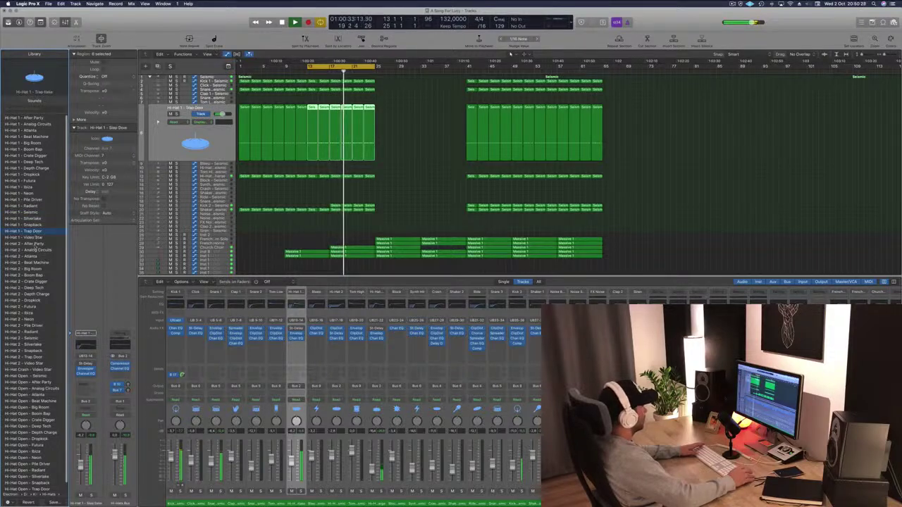
click(34, 275)
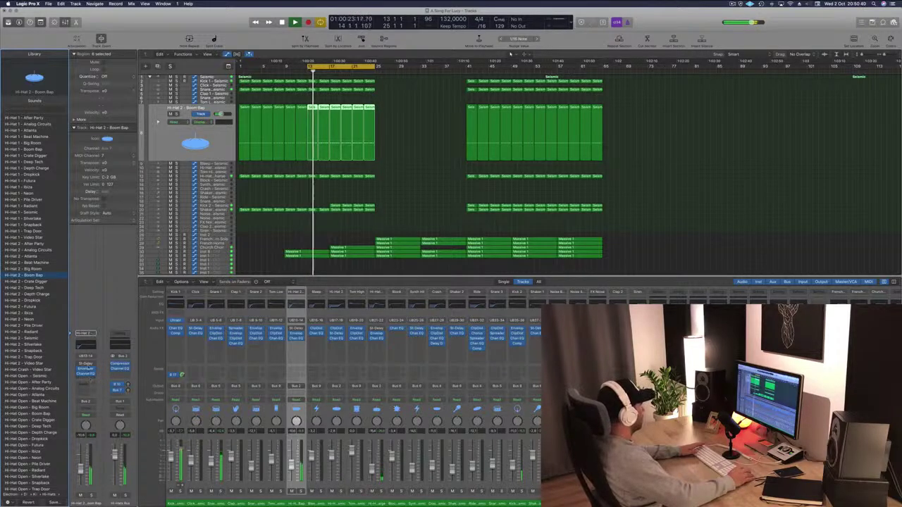
- Enable the Stereo Delay on the Boom Bap hi-hat and audition its presets, including 1/8 Note, 1/16 Note and Dual 1/2 Note Dotted
click(85, 365)
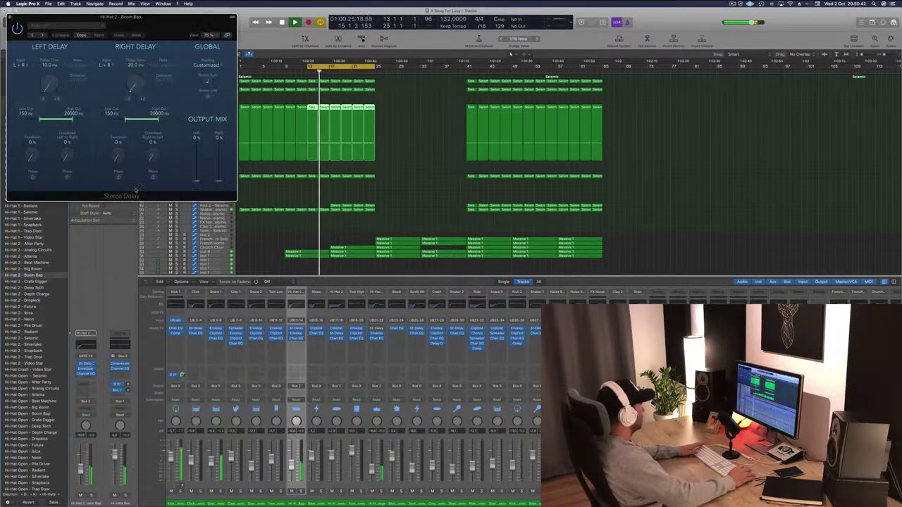
drag(165, 25, 426, 147)
click(302, 156)
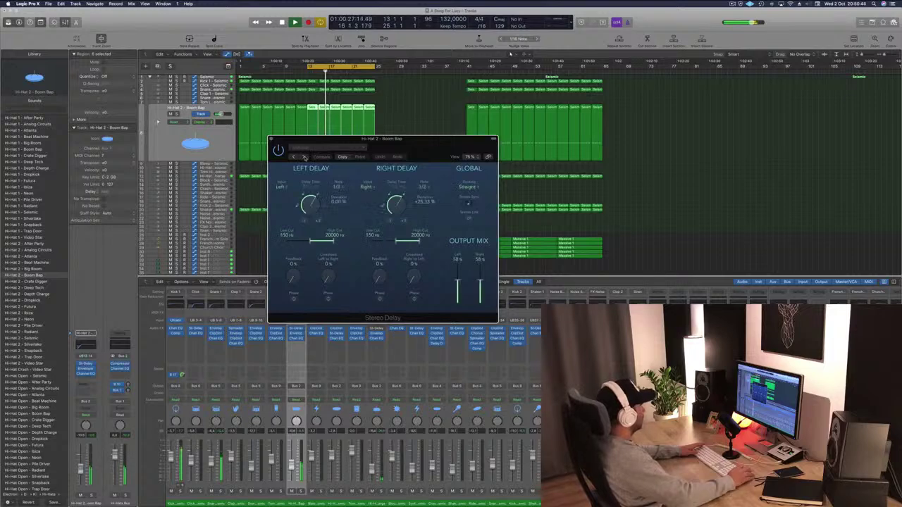
click(303, 156)
click(303, 157)
click(303, 157)
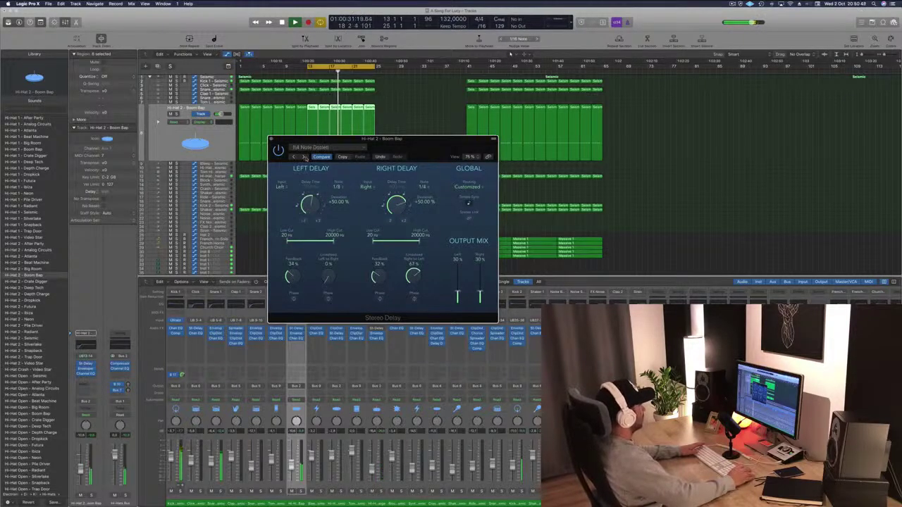
click(303, 157)
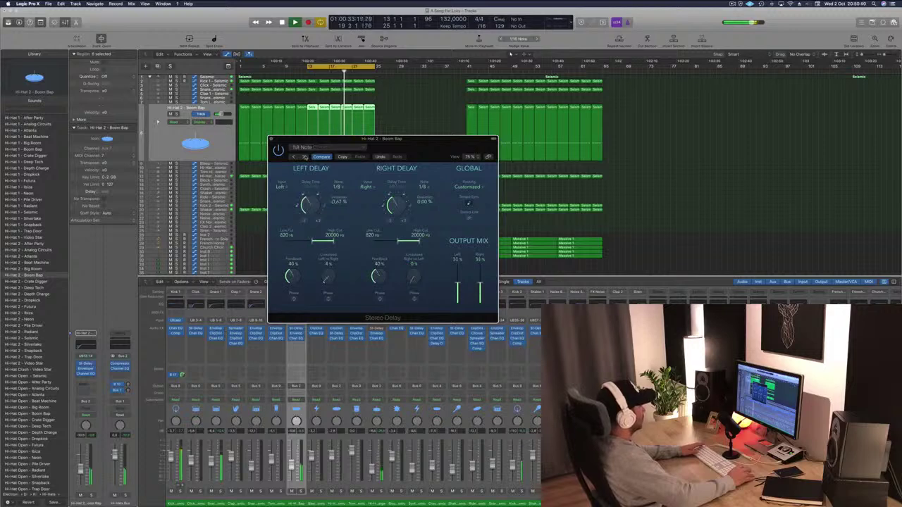
click(303, 156)
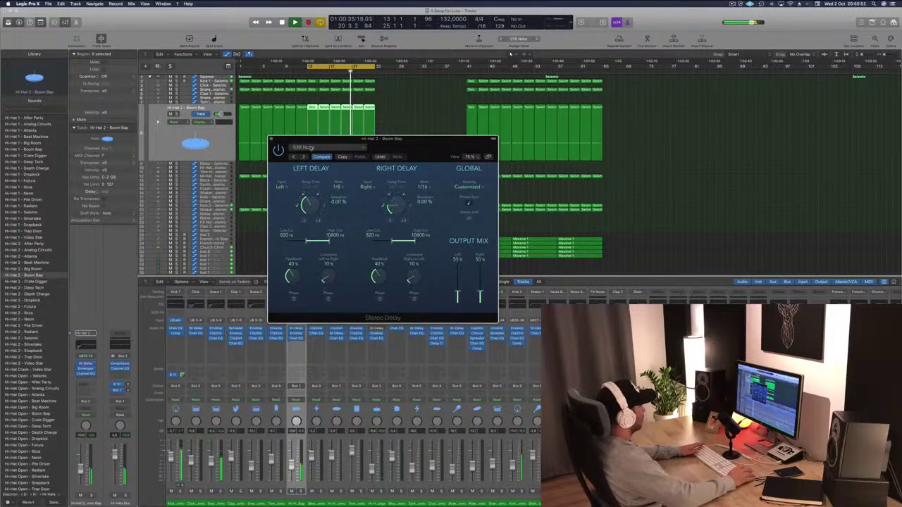
click(303, 156)
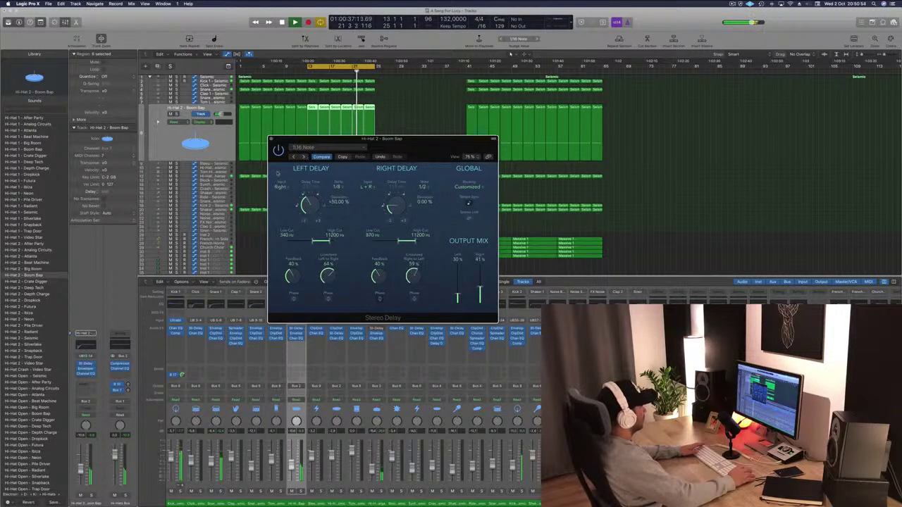
- Recall the default setting of the hi-hat's Stereo Delay and close the plug-in window
click(325, 147)
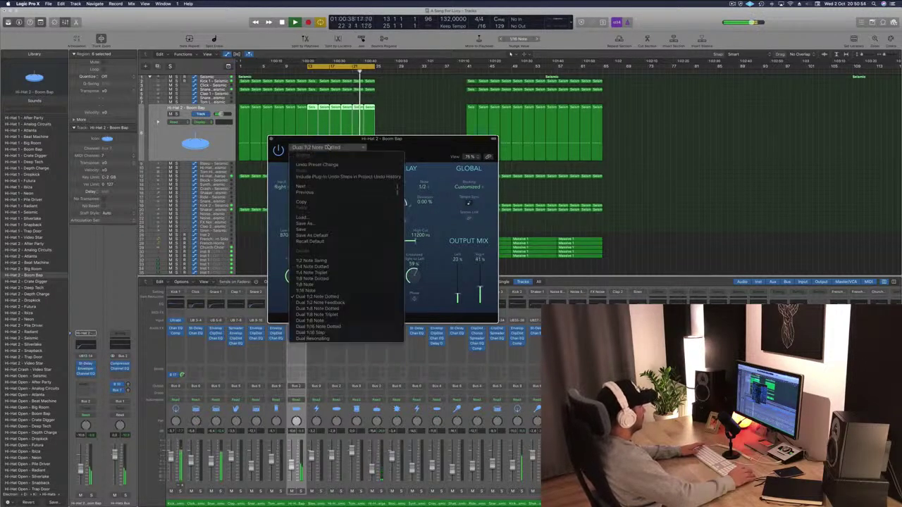
click(310, 242)
drag(390, 145, 592, 91)
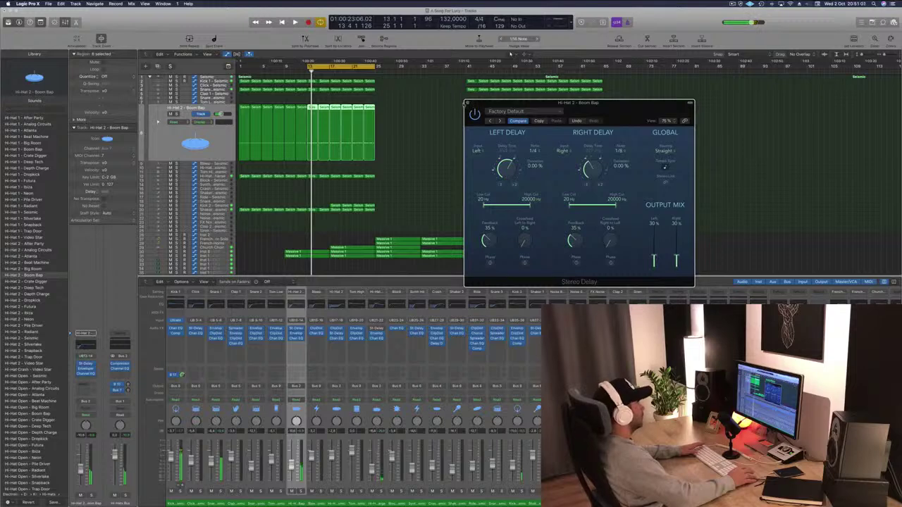
drag(465, 103, 467, 102)
click(470, 101)
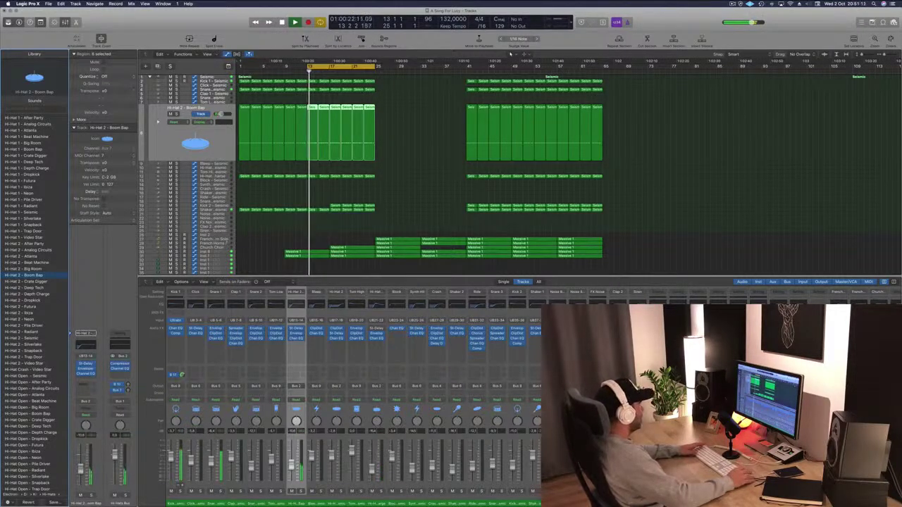
- Adjust the cutoff automation point at bar 17 on the ARP track, and audition the track in solo
scroll(423, 169, down, 5)
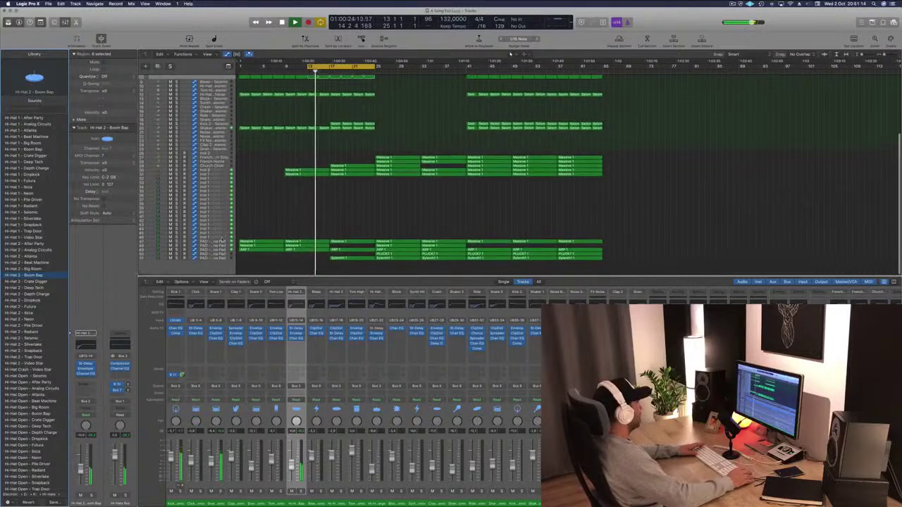
click(221, 245)
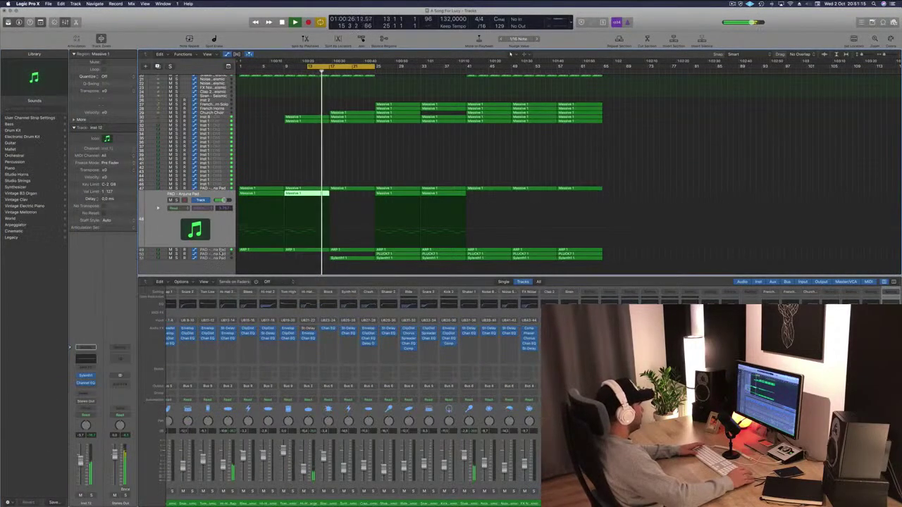
click(221, 251)
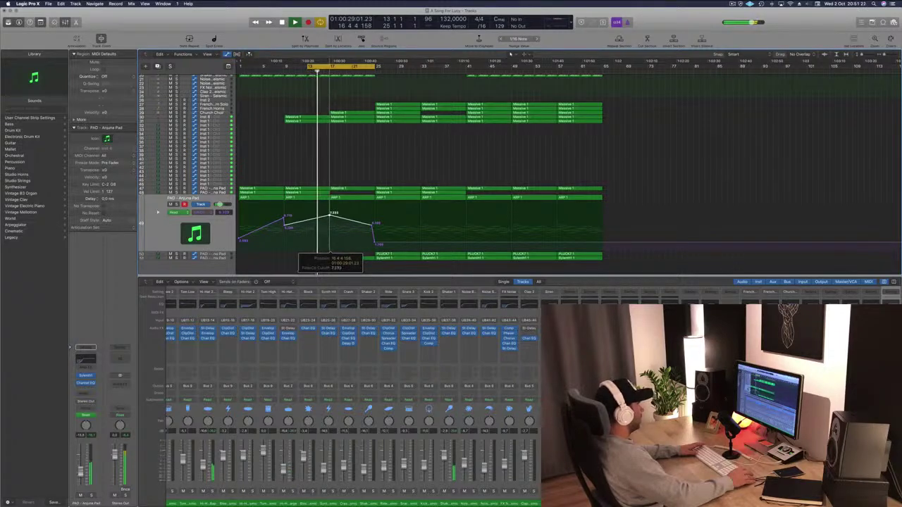
drag(330, 214, 330, 216)
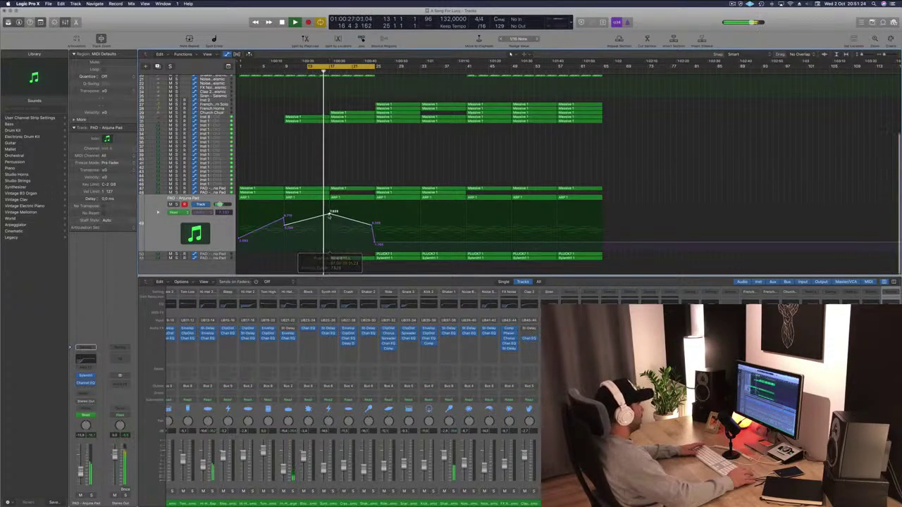
key(ctrl+s)
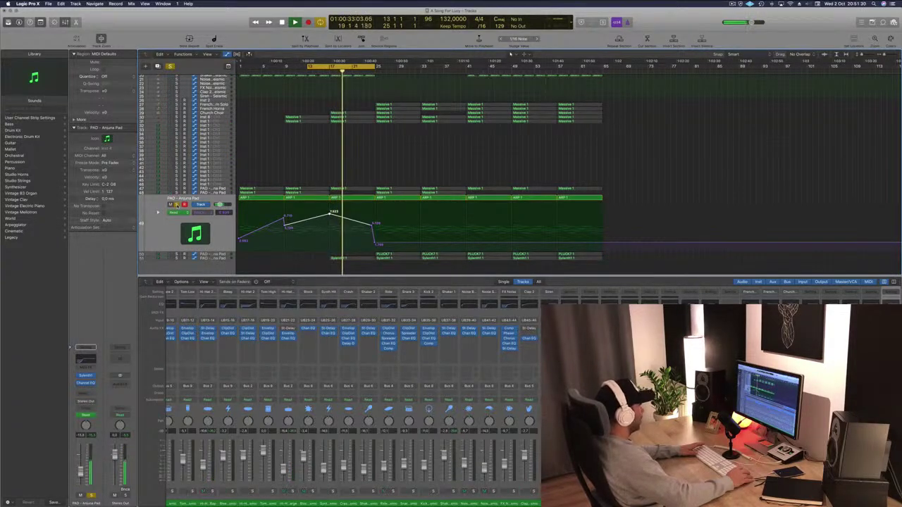
key(ctrl+s)
- Copy the pluck region from bar 25 to bar 17 and audition it in solo with the loop starting at bar 17
click(224, 254)
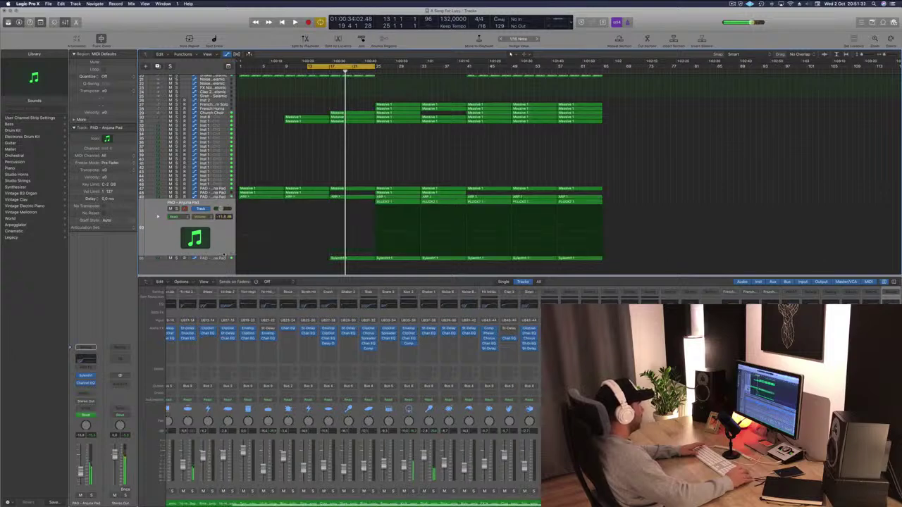
drag(396, 205, 350, 205)
key(space)
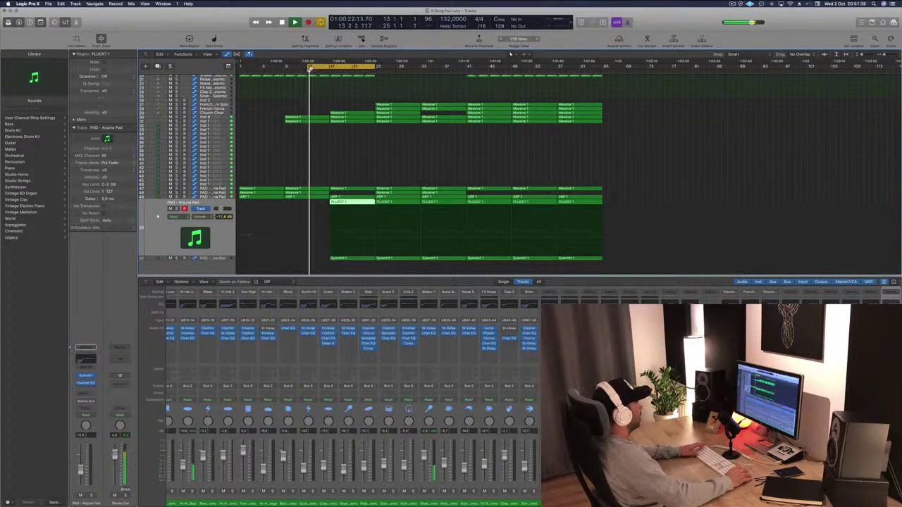
drag(310, 68, 328, 70)
key(space)
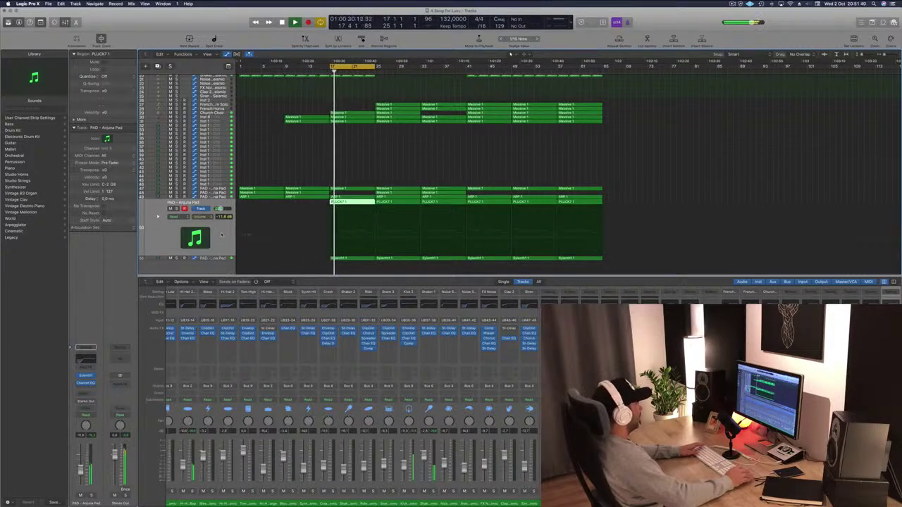
key(s)
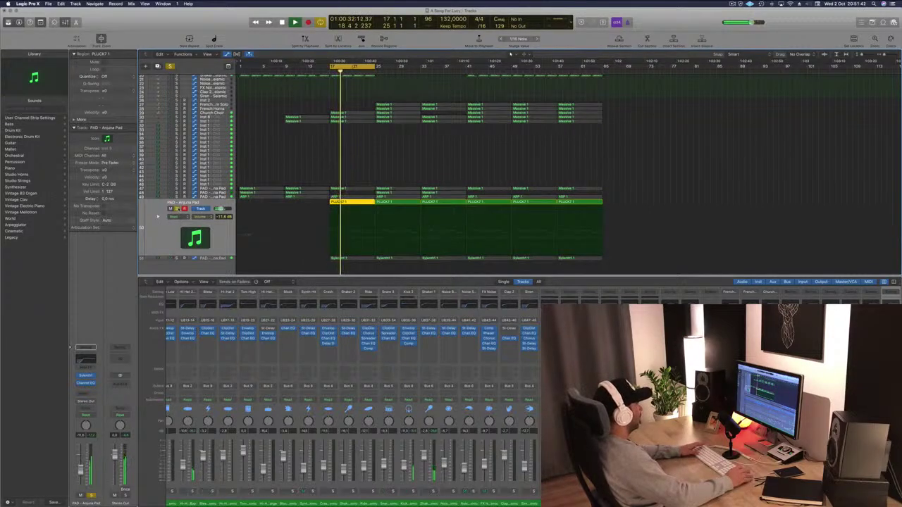
key(s)
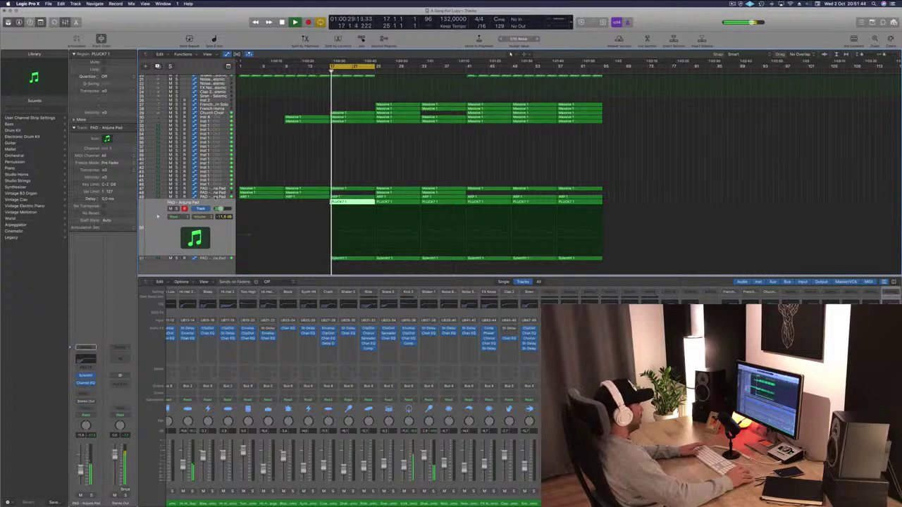
- Make the ARP track's cutoff automation drop at bar 17, and audition the pluck track in solo
click(215, 197)
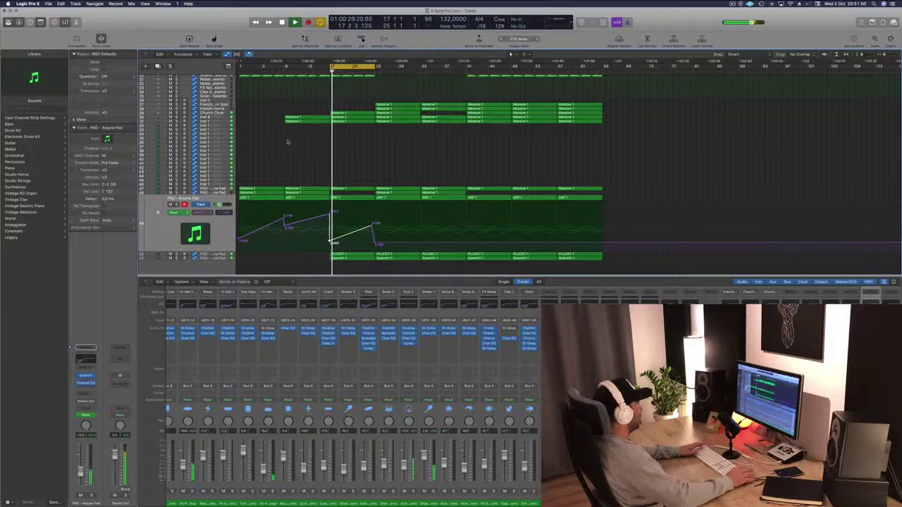
key(Down)
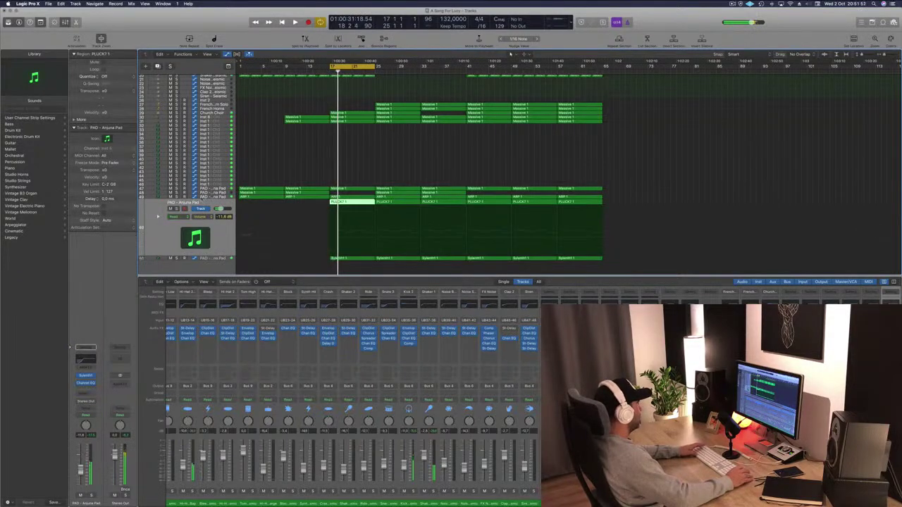
key(ctrl+s)
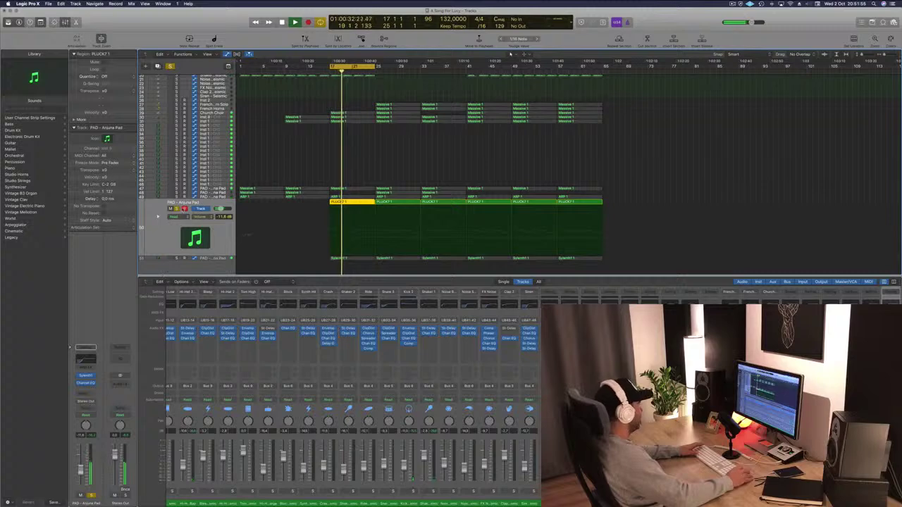
key(ctrl+s)
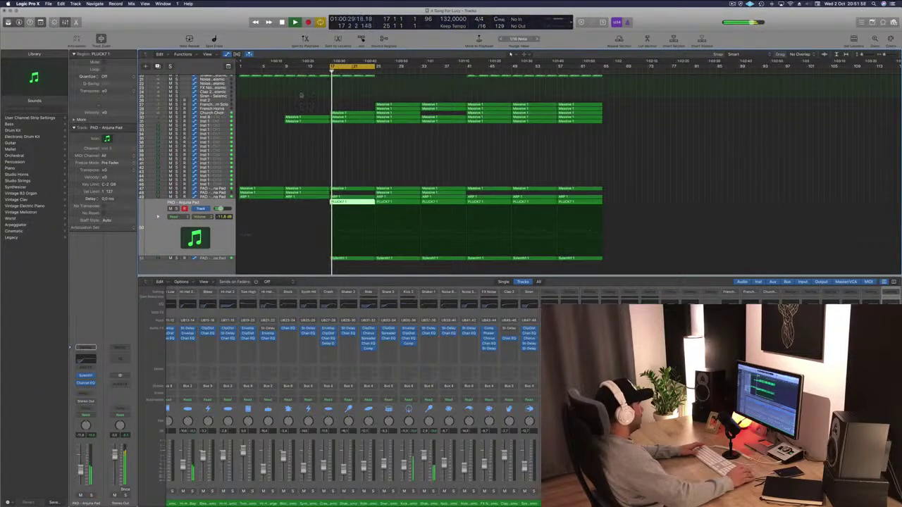
- Compare the loop with the Inst 8 strings track and the instrument track below it muted and unmuted
click(221, 117)
key(ctrl+m)
key(ctrl+m)
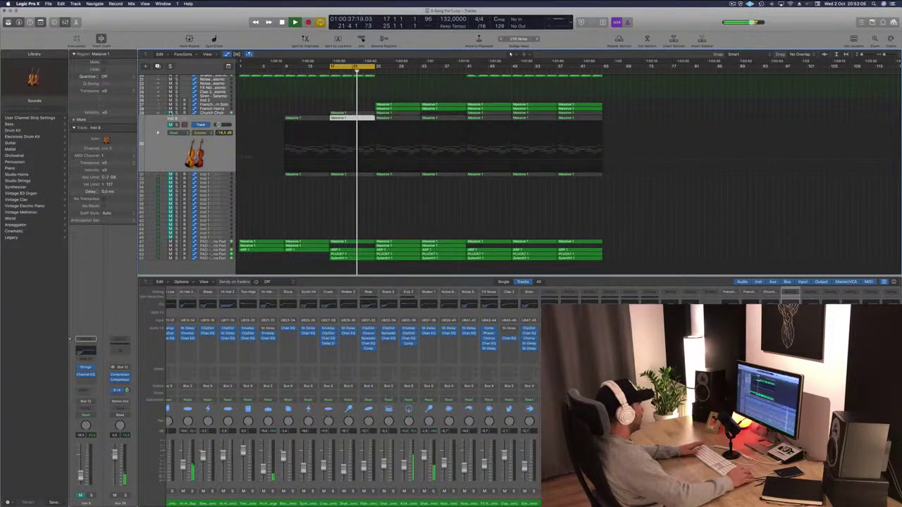
key(ctrl+m)
click(170, 174)
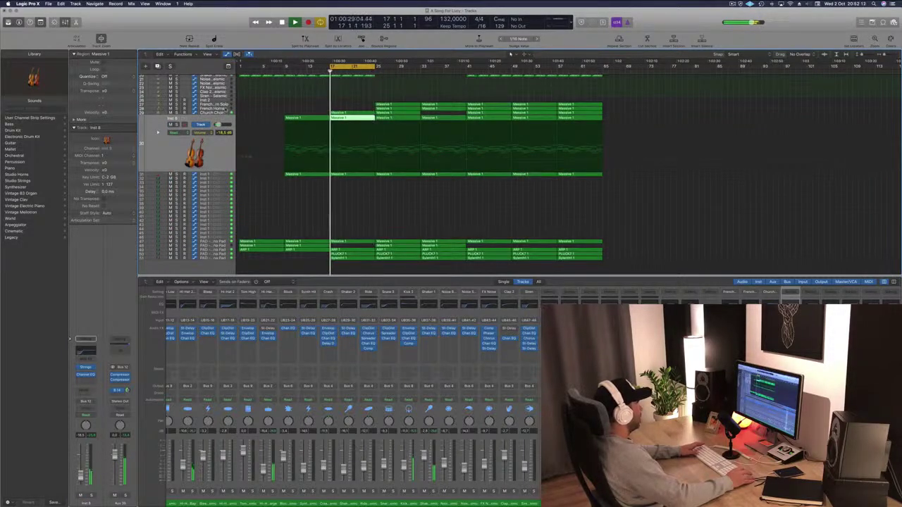
- Compare the loop with the Church Choir muted and unmuted, and lower its volume to about -25.5 dB
key(Up)
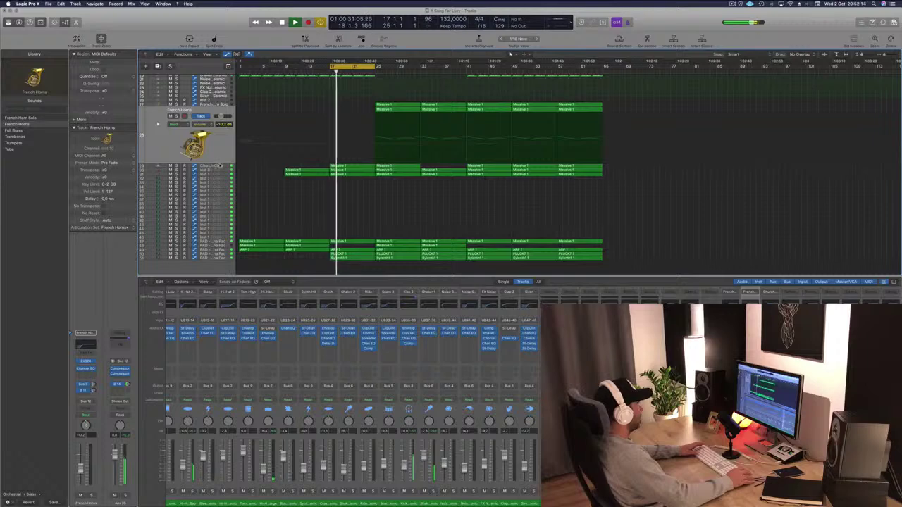
key(Down)
click(170, 120)
key(space)
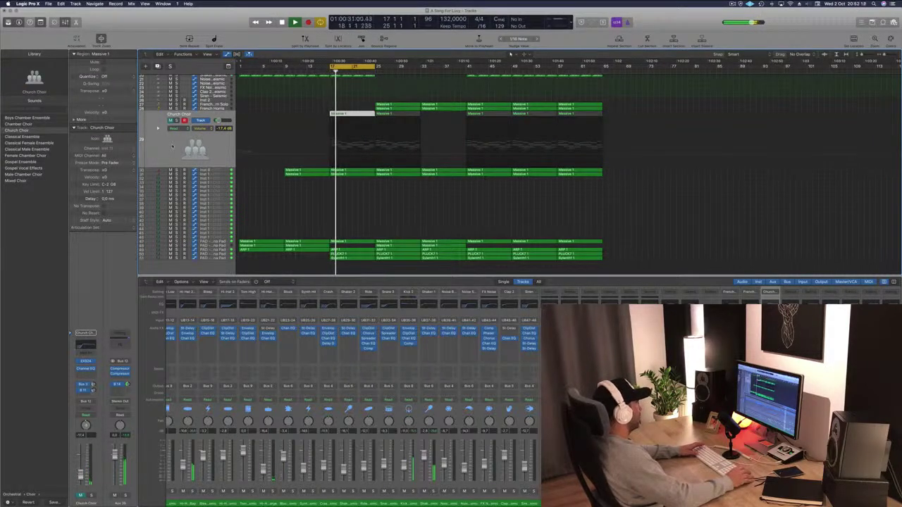
key(ctrl+m)
key(space)
key(space)
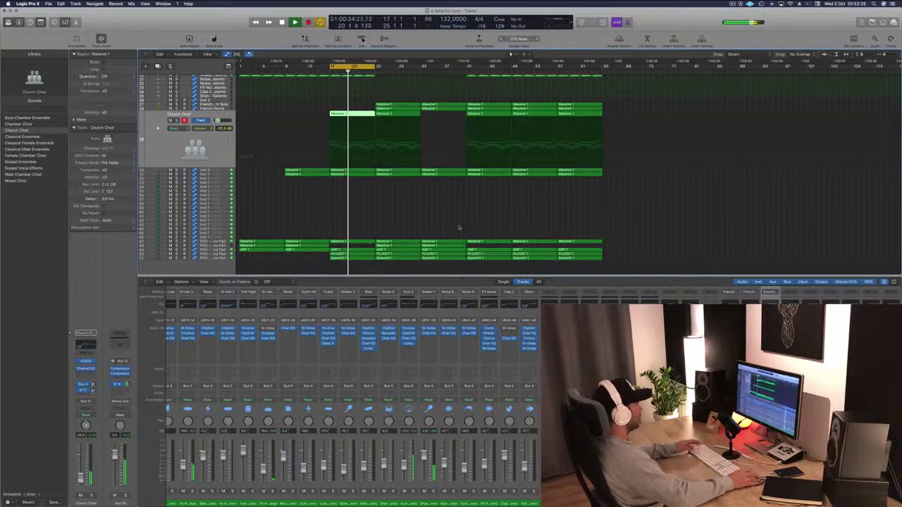
- Save the project and extend the end of the loop to bar 41
key(super+s)
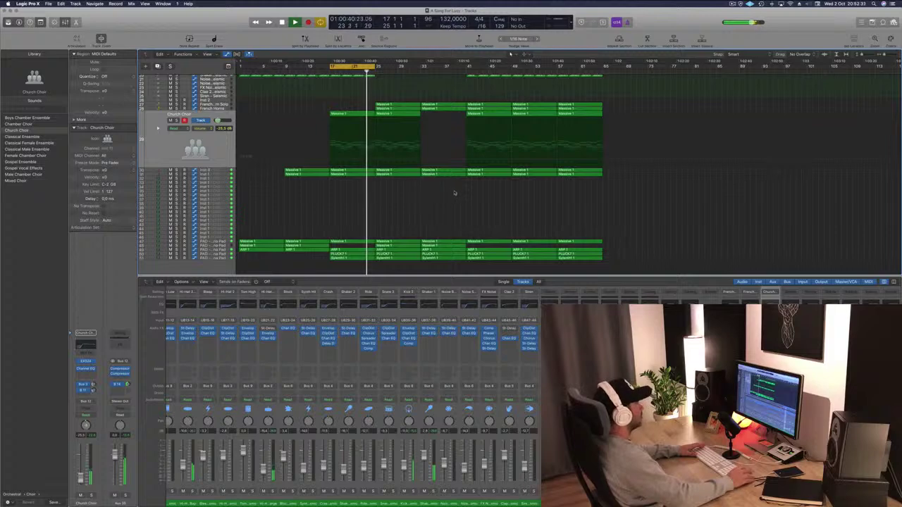
drag(373, 67, 468, 74)
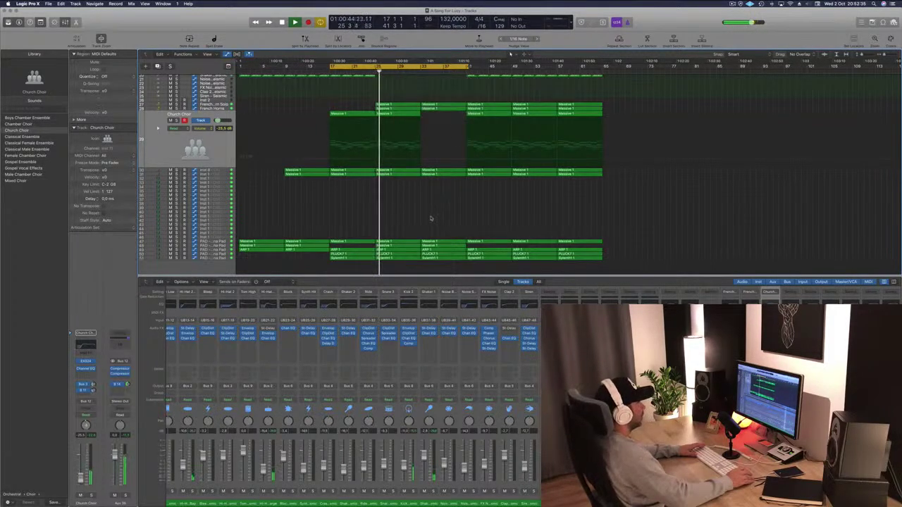
scroll(430, 218, up, 5)
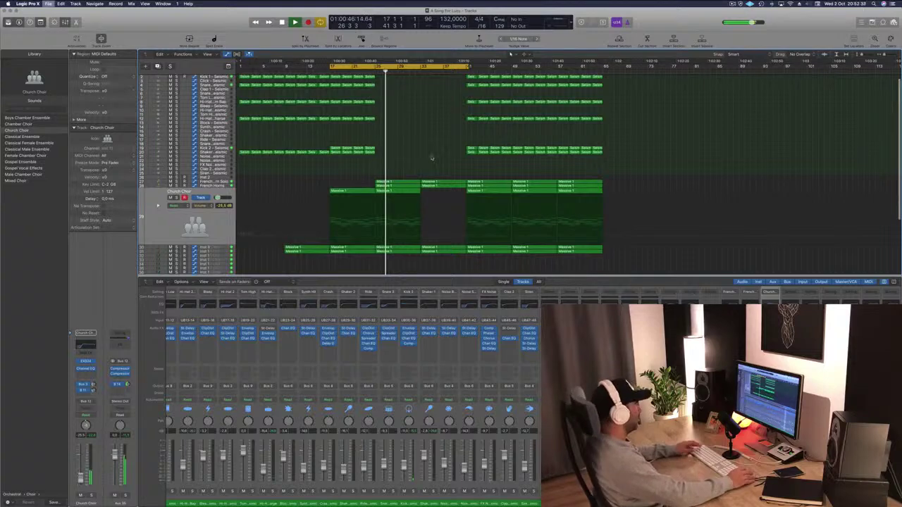
scroll(423, 183, down, 5)
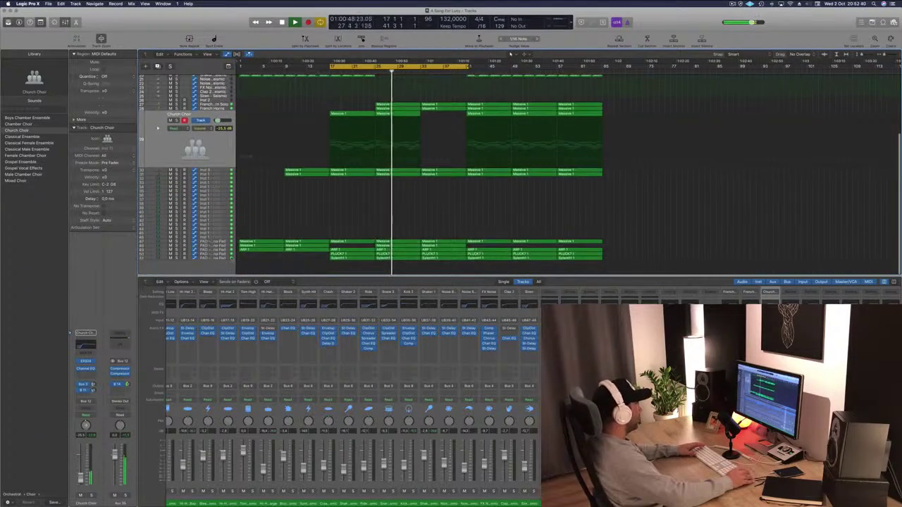
- Delete the pluck regions at bars 25 and 33
click(222, 253)
click(317, 218)
click(393, 204)
key(BackSpace)
click(435, 202)
key(BackSpace)
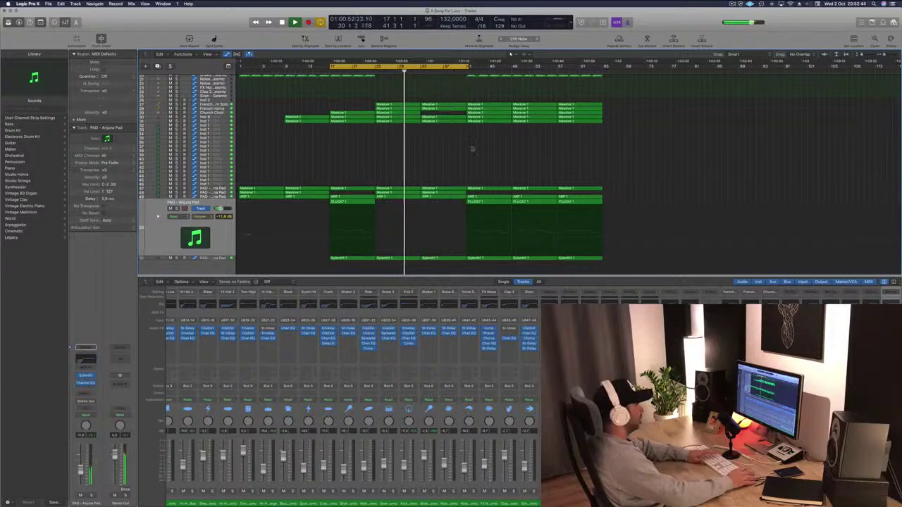
- Audition the Inst 12 pad track in solo and delete its Massive 1 region at bar 33
scroll(430, 156, left, 2)
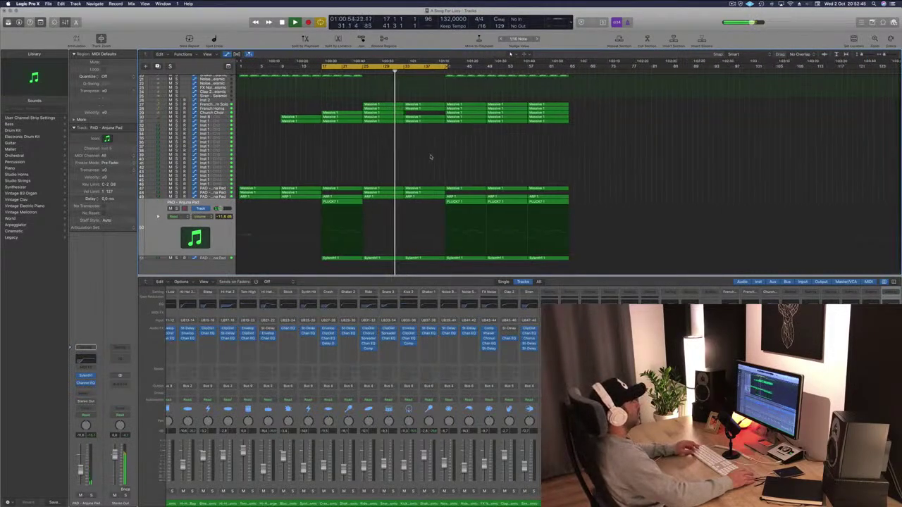
scroll(403, 158, up, 4)
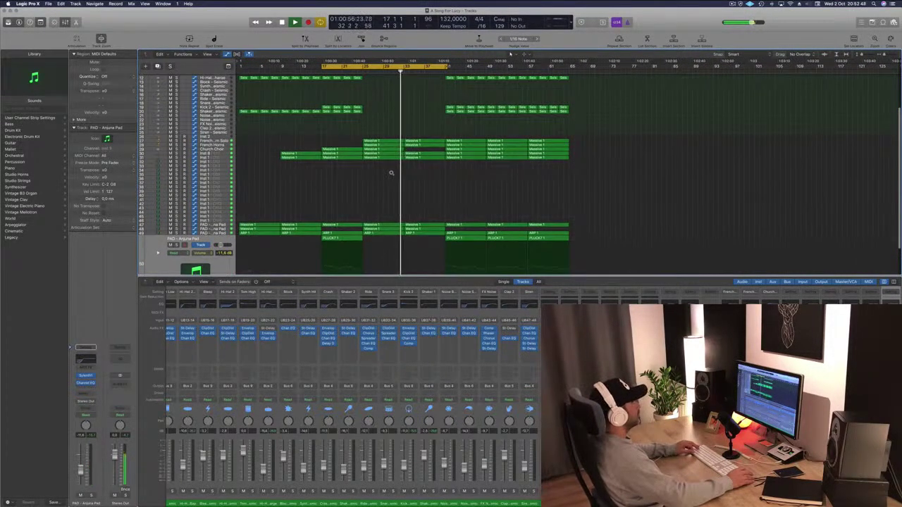
scroll(395, 208, right, 1)
scroll(394, 208, down, 3)
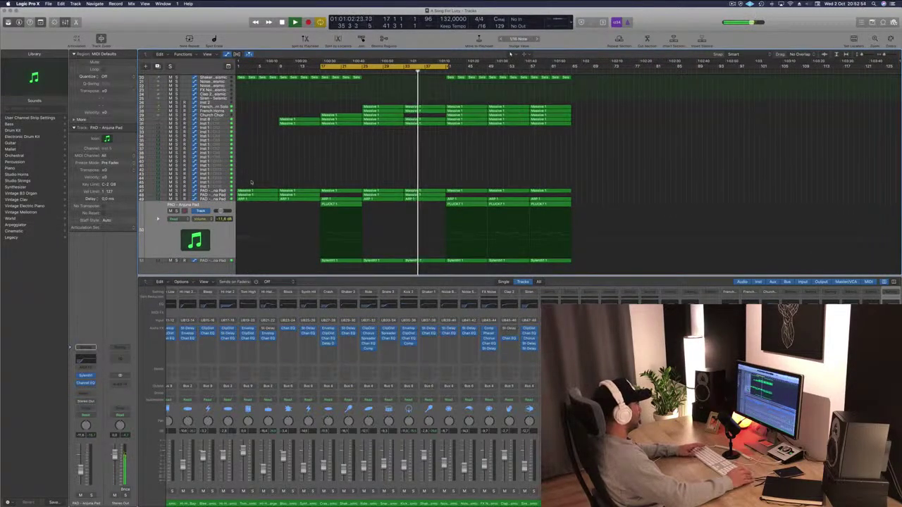
click(213, 194)
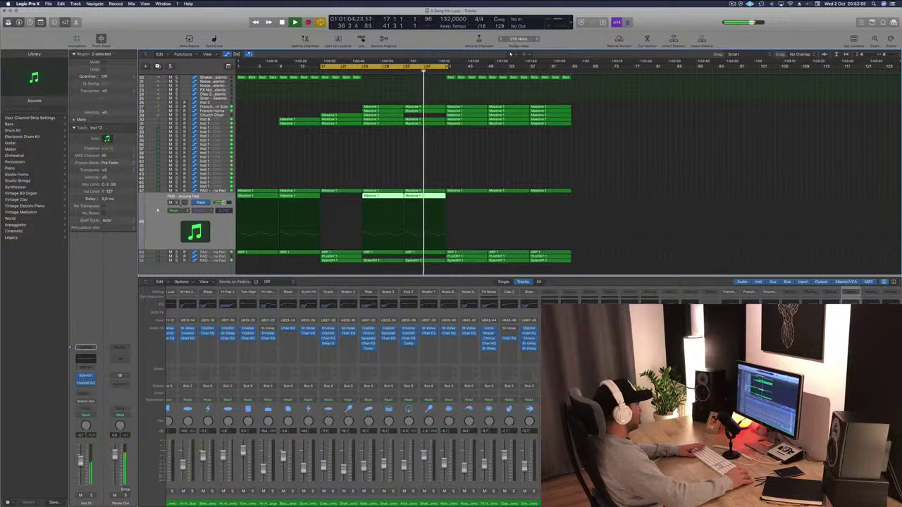
click(176, 202)
click(177, 202)
click(436, 196)
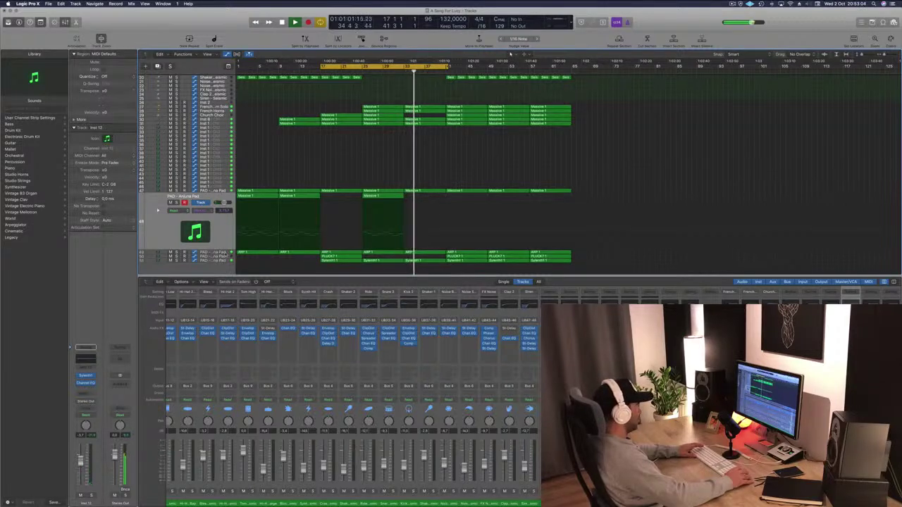
- Delete the Sylenth1 regions at bars 33 and 25 on the lowest pad track while replaying the loop
click(225, 253)
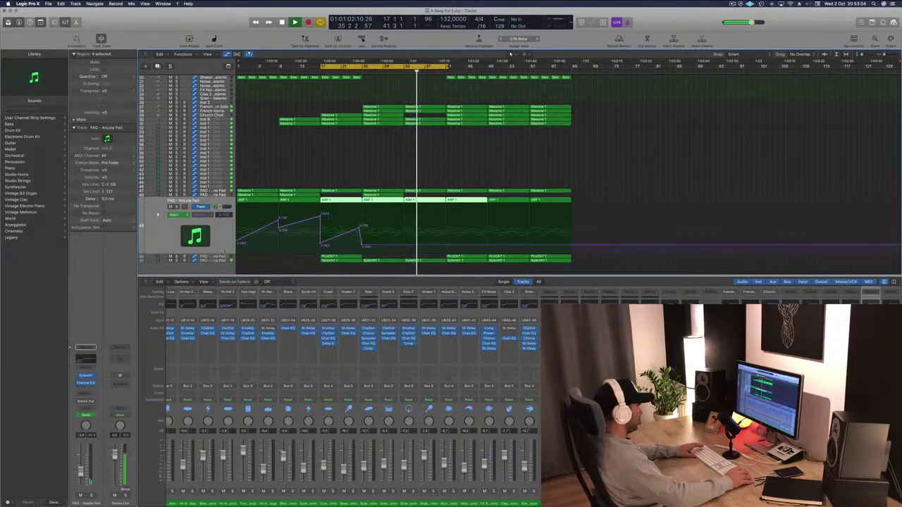
click(222, 261)
click(426, 207)
key(Delete)
key(space)
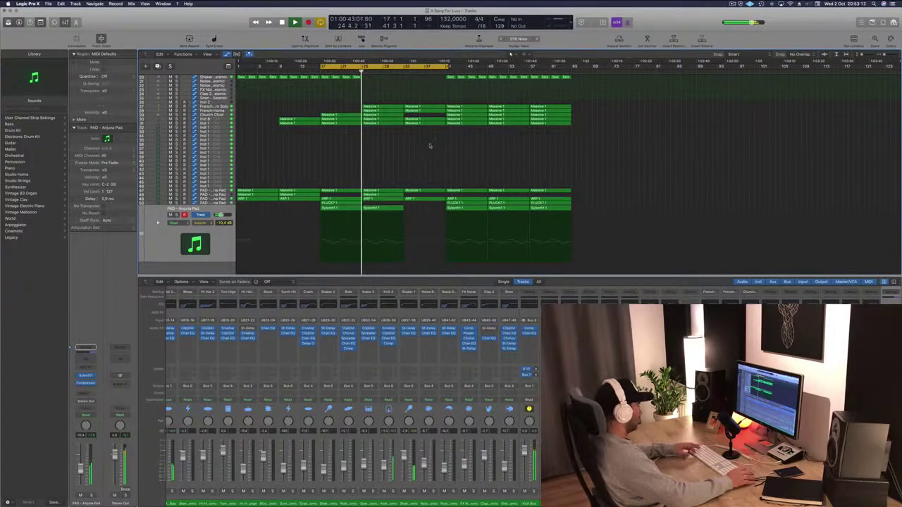
click(387, 209)
key(Delete)
- Copy the Massive 1 region from bar 25 to bar 33 on the Inst 12 pad track and replay the loop
drag(383, 196, 425, 195)
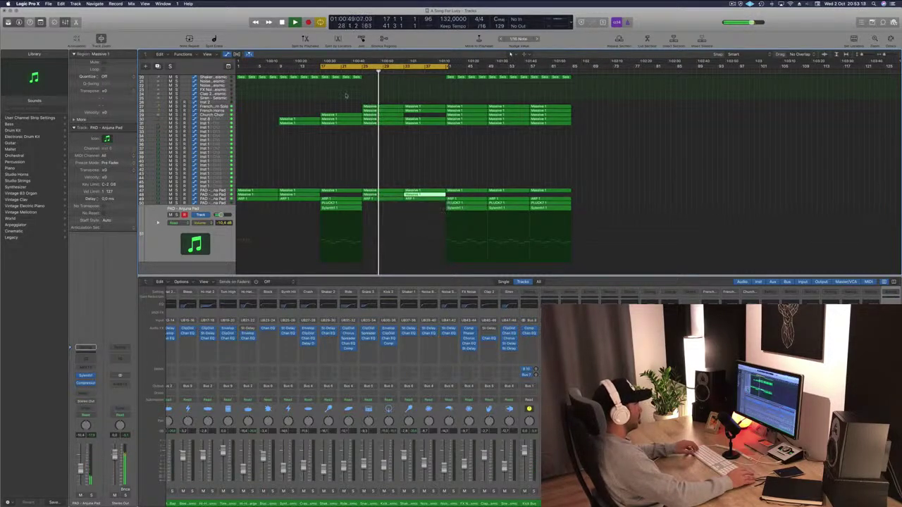
key(space)
key(space)
click(394, 159)
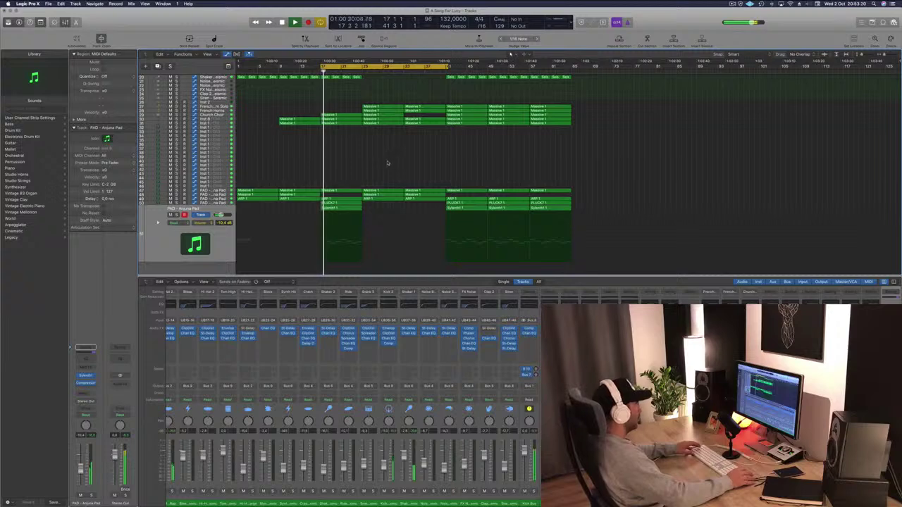
- Mute the Sylenth1 track, copy the Massive 1 region from bar 9 to bar 17 on the Inst 12 track, and audition that track in solo
click(338, 208)
click(302, 205)
key(space)
mouse_move(300, 195)
mouse_down()
mouse_move(342, 196)
mouse_move(296, 196)
mouse_up()
key(space)
click(220, 195)
click(345, 167)
click(338, 196)
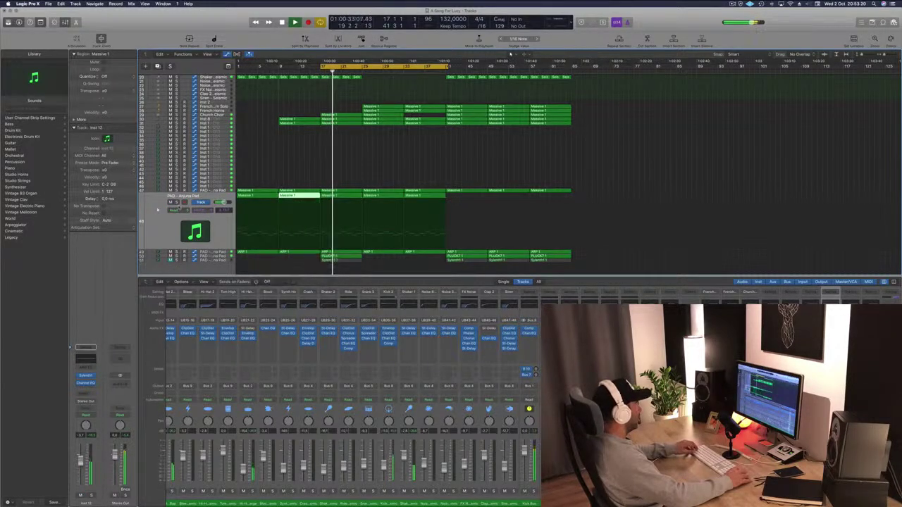
click(176, 203)
click(176, 203)
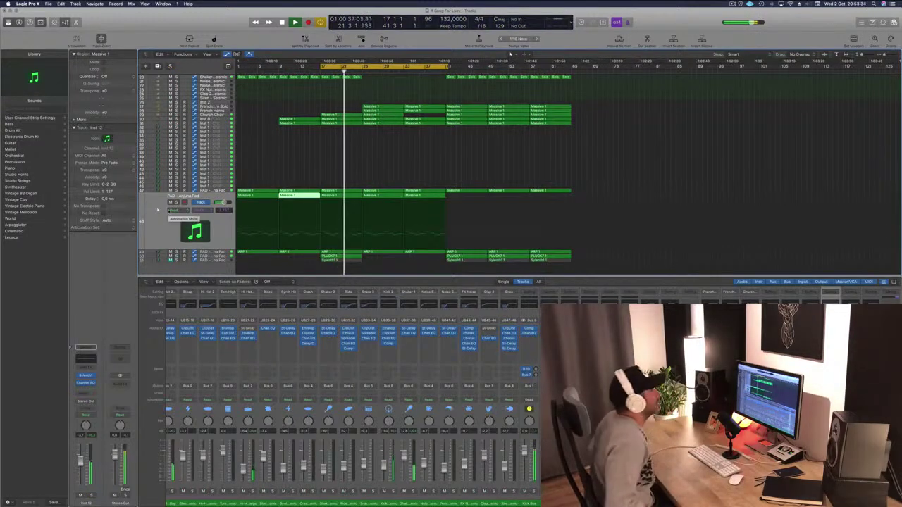
- Deselect the Massive 1 region and save the project while the loop plays
click(558, 152)
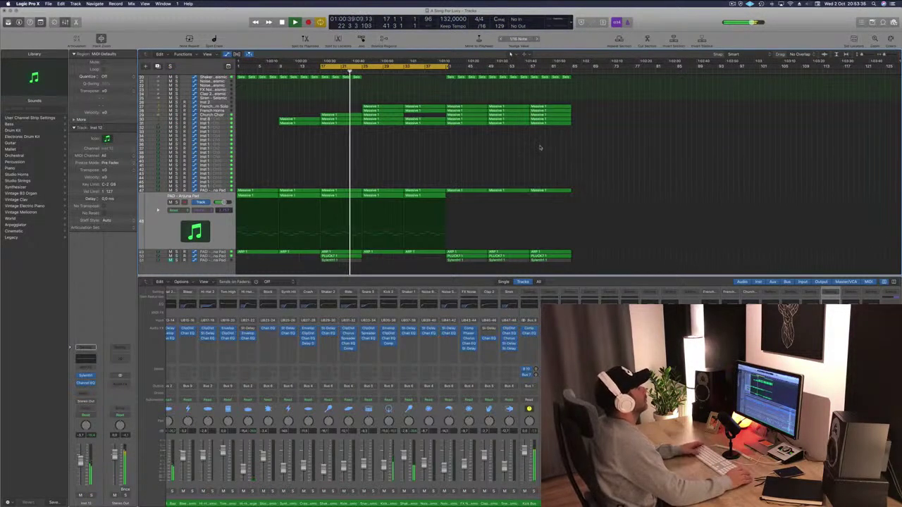
key(super+s)
scroll(389, 165, up, 3)
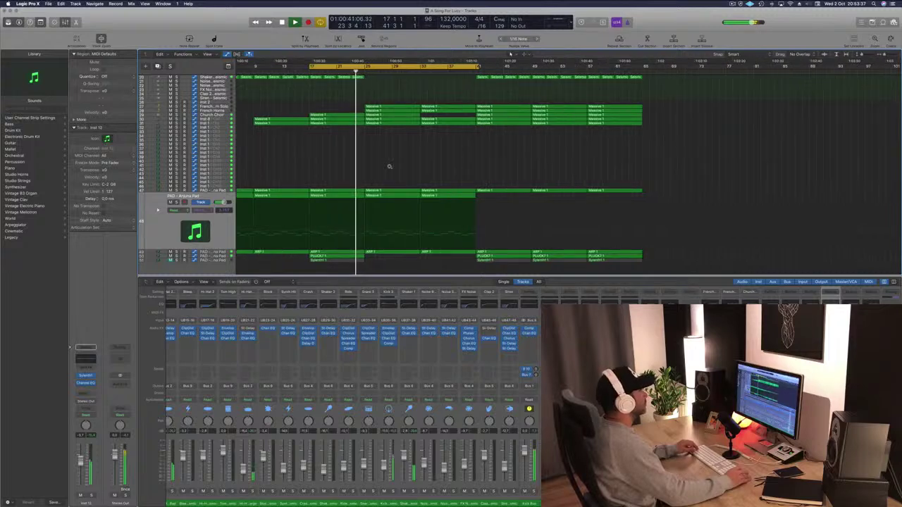
scroll(417, 167, down, 2)
scroll(417, 166, down, 1)
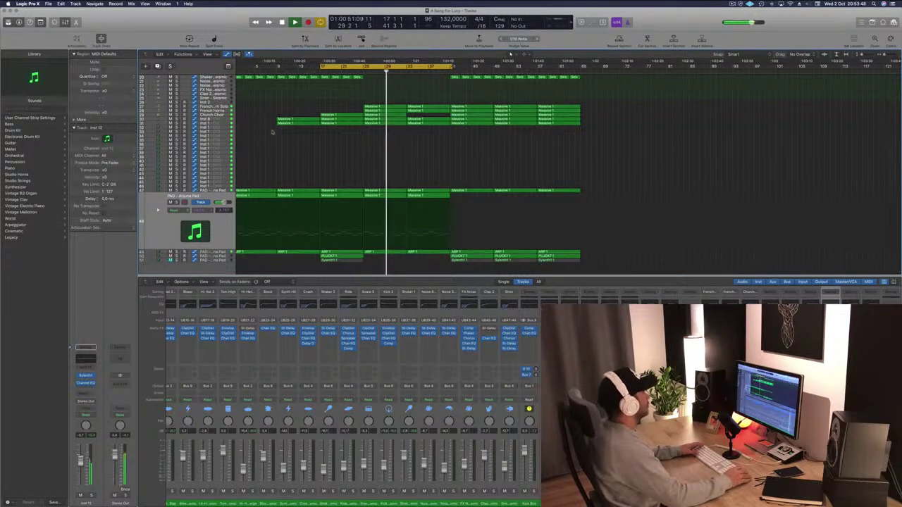
- Set the Church Choir track's volume to -27.5 dB and briefly audition its bus in solo
click(221, 114)
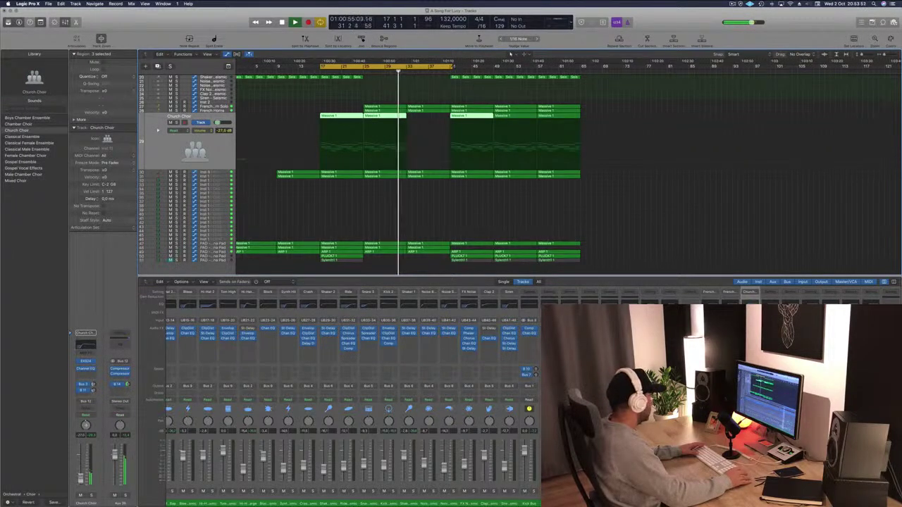
click(513, 212)
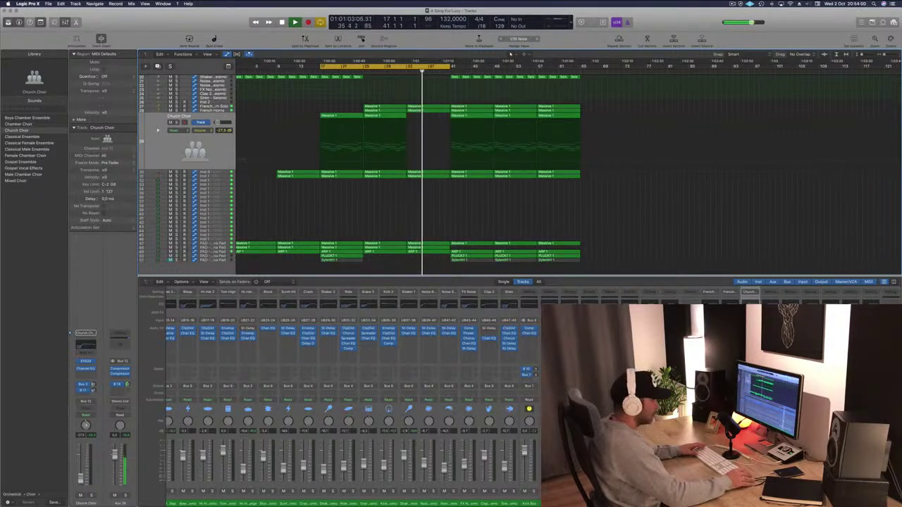
scroll(352, 395, right, 5)
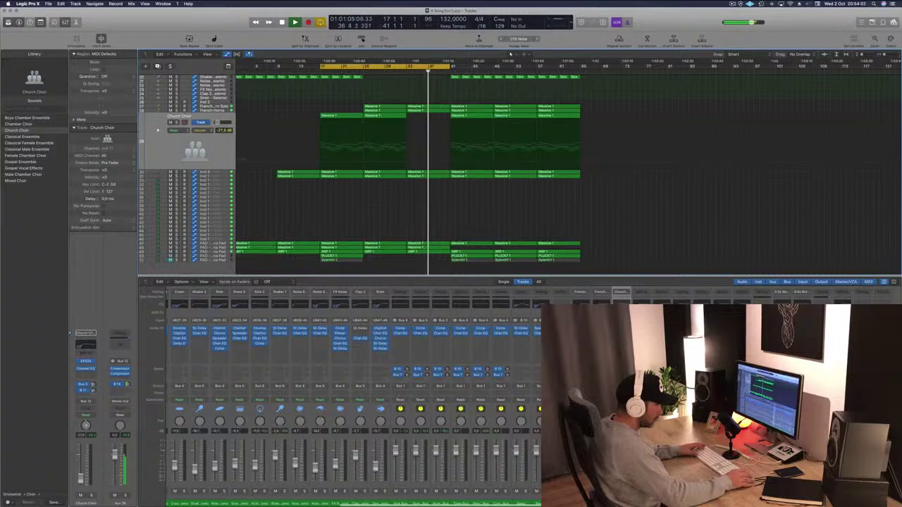
key(s)
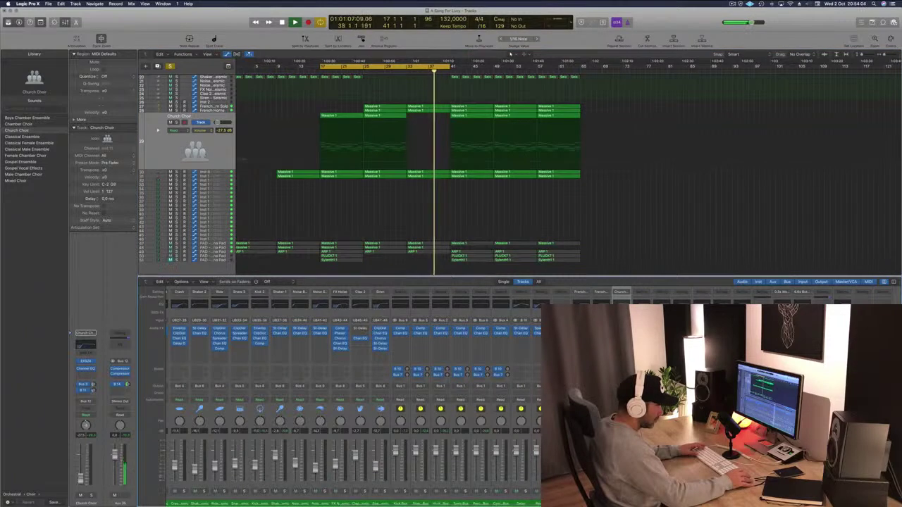
key(s)
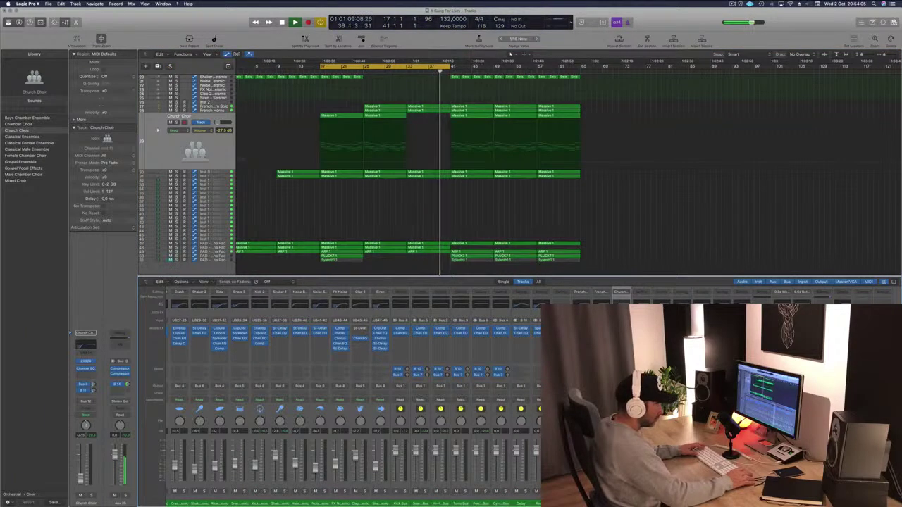
- Raise the low-cut frequency in the Aux 36 Channel EQ to 580 Hz and close the equalizer
click(854, 302)
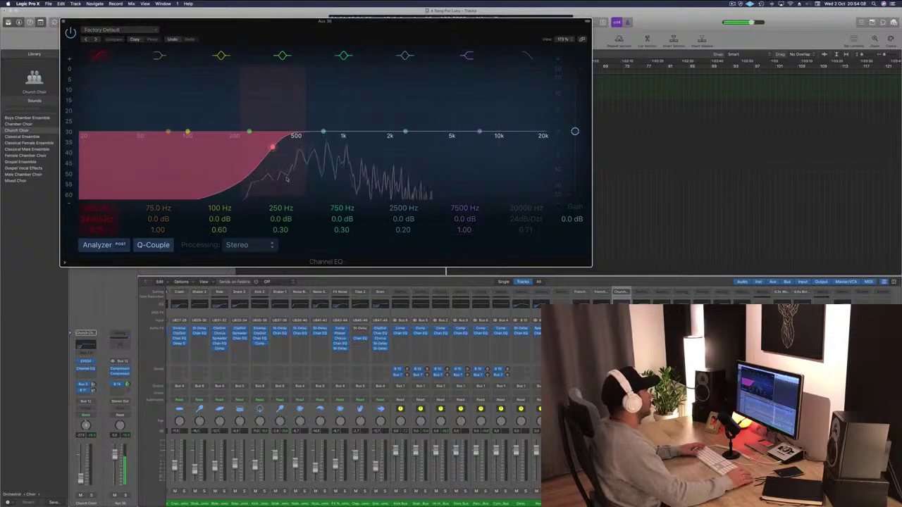
drag(279, 148, 313, 146)
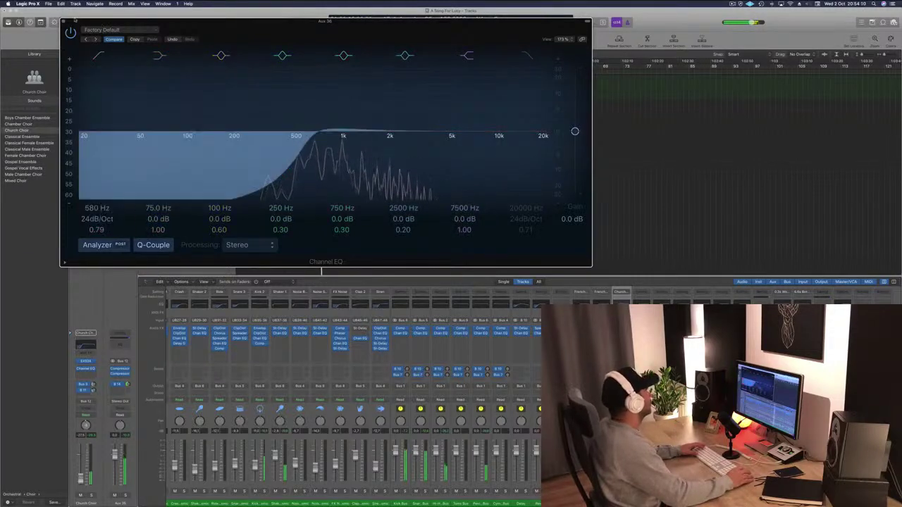
click(63, 22)
click(471, 212)
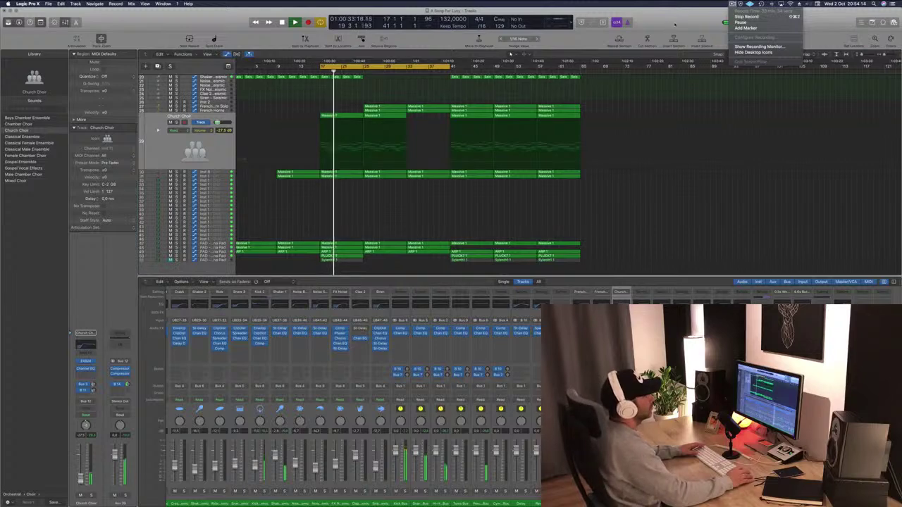
- Replay the loop from bar 17 and briefly audition the Inst 8 string track in solo
scroll(444, 221, up, 2)
key(space)
key(space)
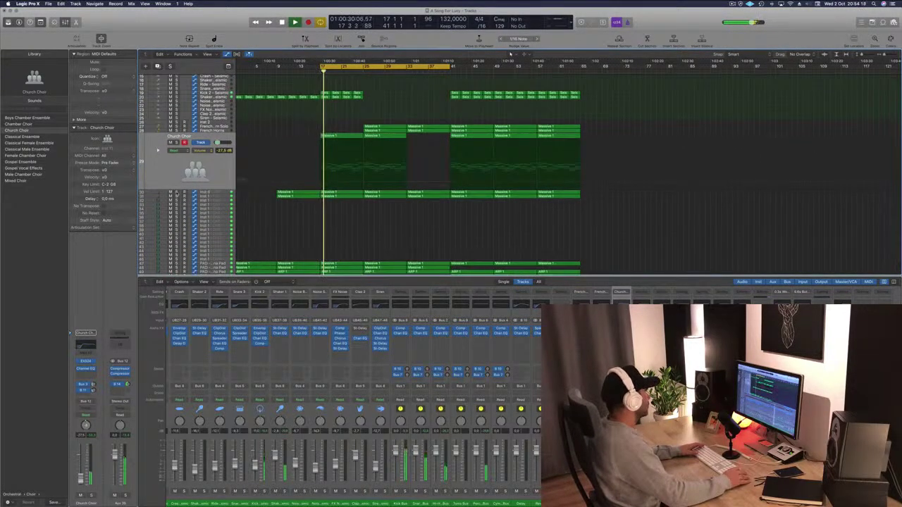
click(176, 193)
click(176, 192)
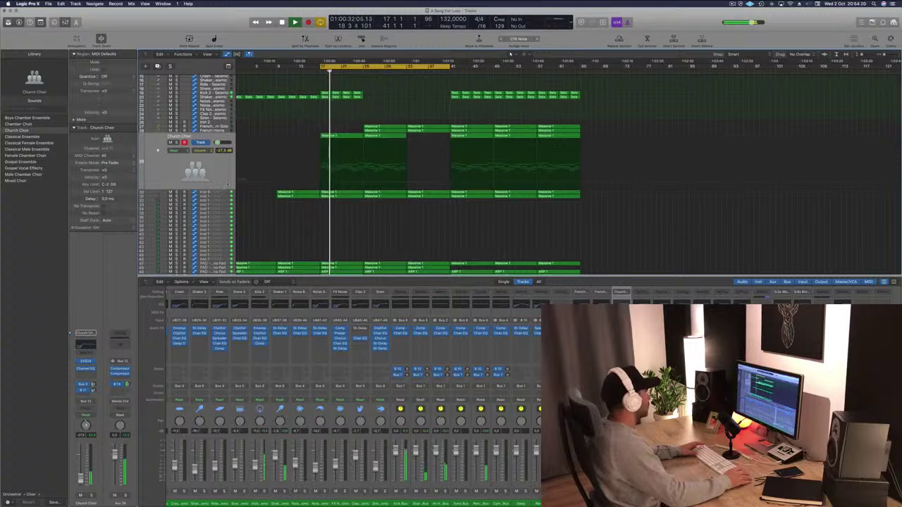
click(222, 192)
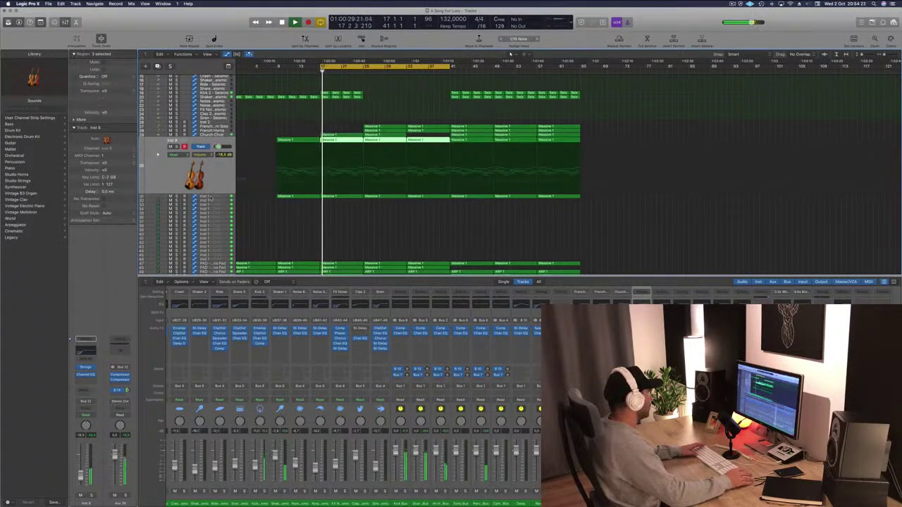
- Audition the Inst 1 string track in solo and set its volume to -23.0 dB while replaying the loop
key(Down)
key(s)
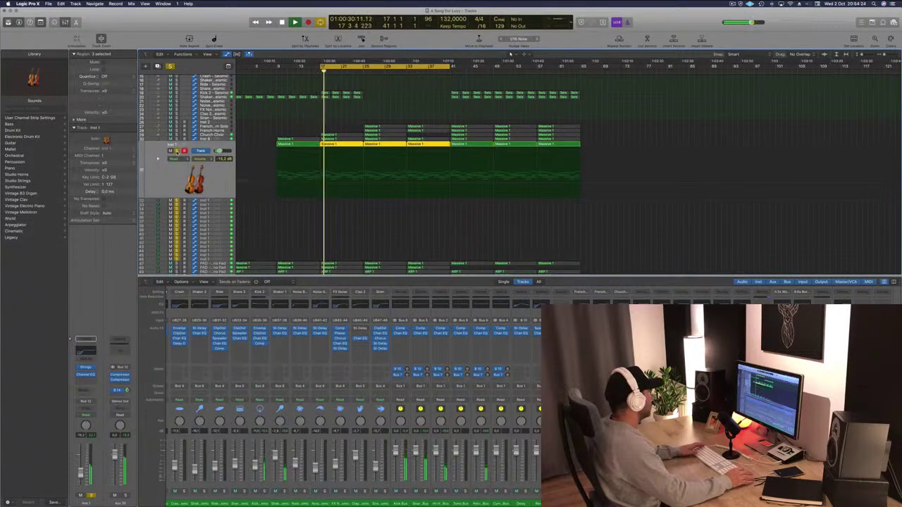
key(s)
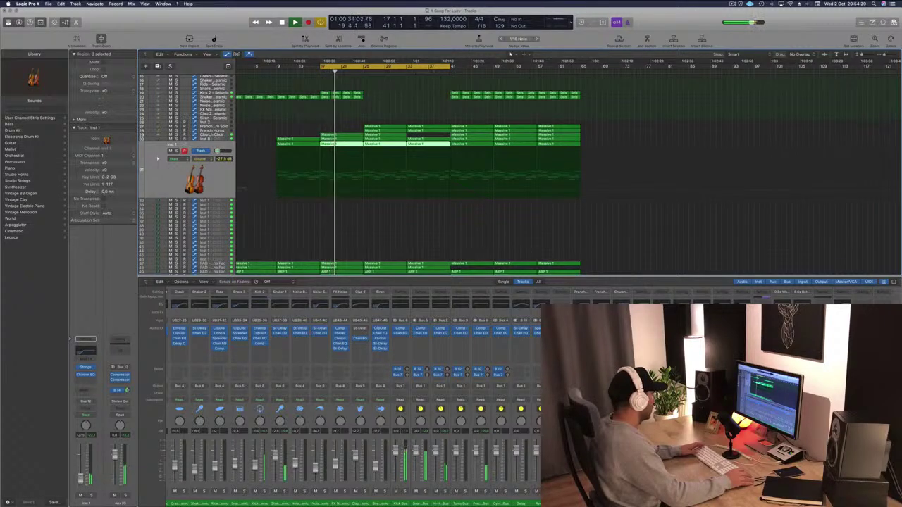
key(space)
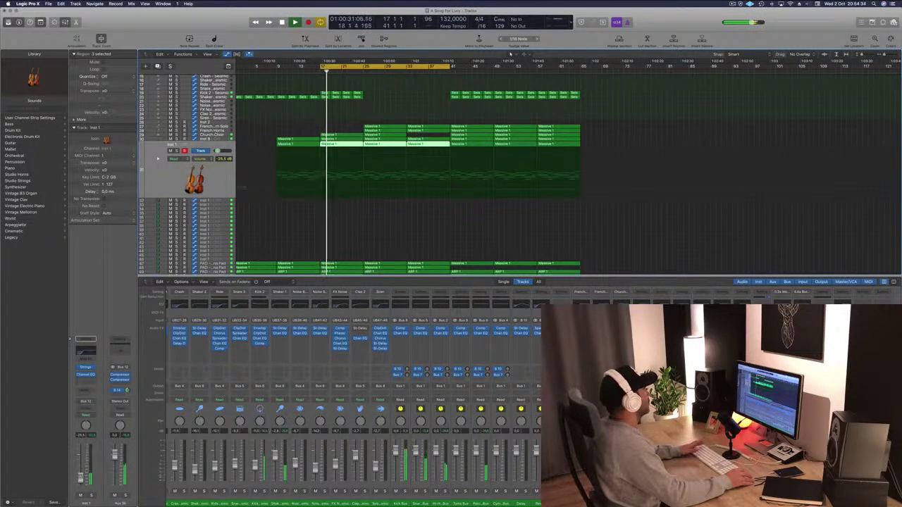
key(space)
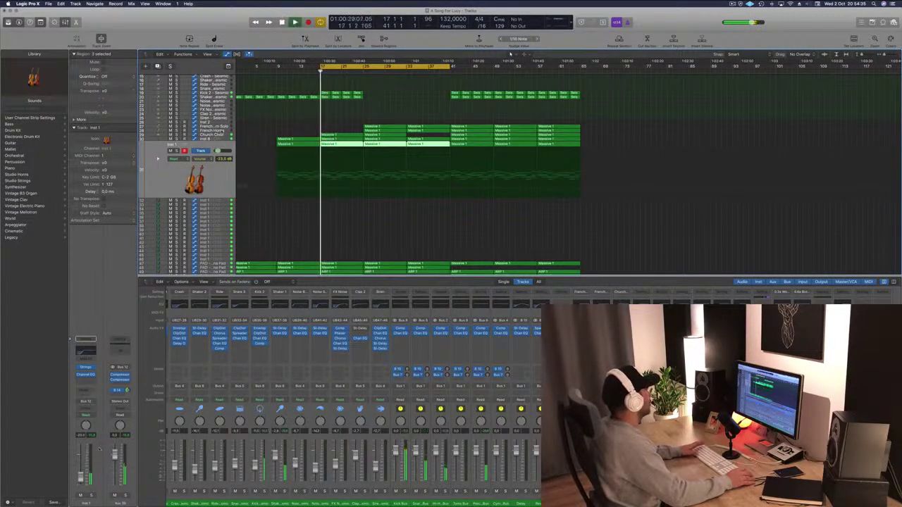
- Shape the Inst 8 string track's Channel EQ with a +2.5 dB boost at 5600 Hz and a 450 Hz low cut
key(Up)
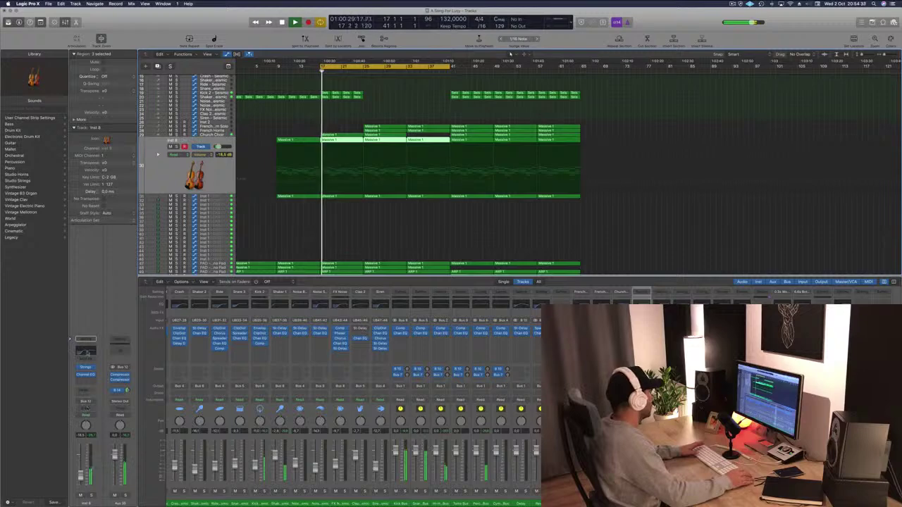
click(87, 353)
drag(355, 127, 430, 104)
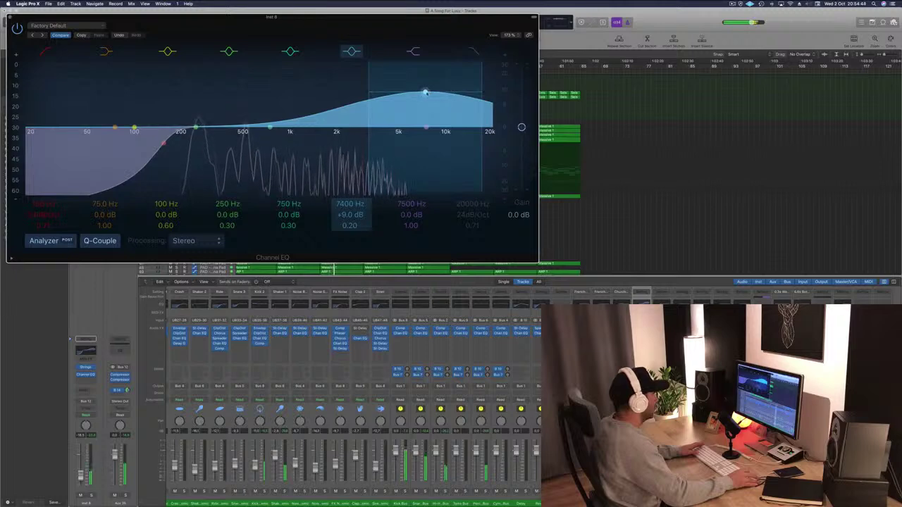
drag(425, 94, 407, 114)
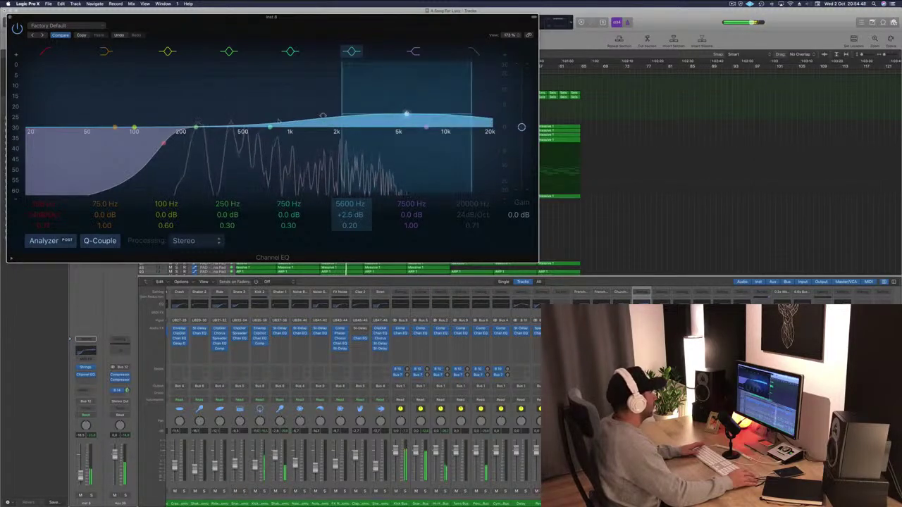
drag(176, 146, 240, 145)
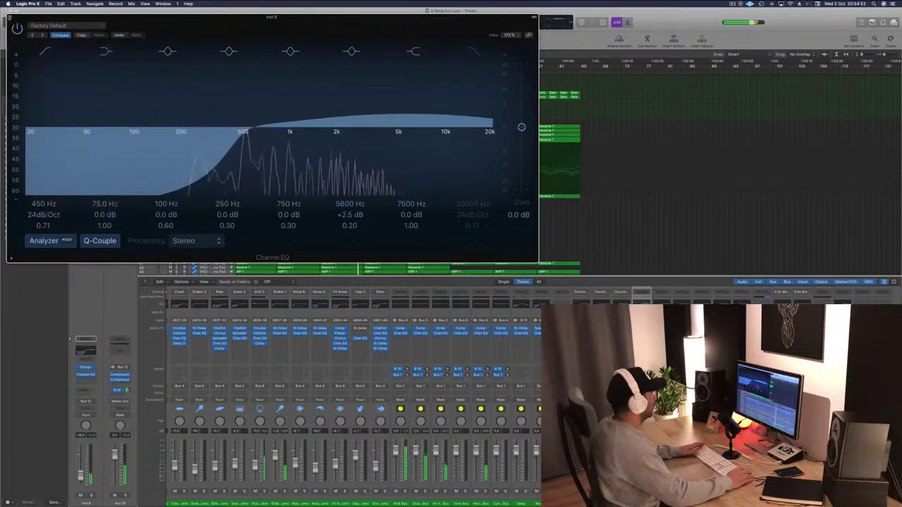
click(9, 17)
click(396, 219)
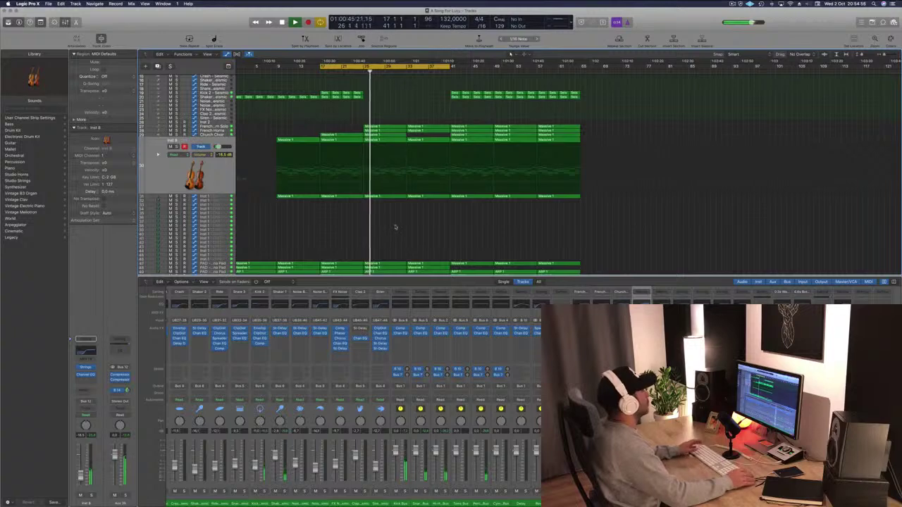
- Duplicate the lowest Anjuna Pad track and place the string layer's Massive 1 region on the new track at bar 17
click(216, 175)
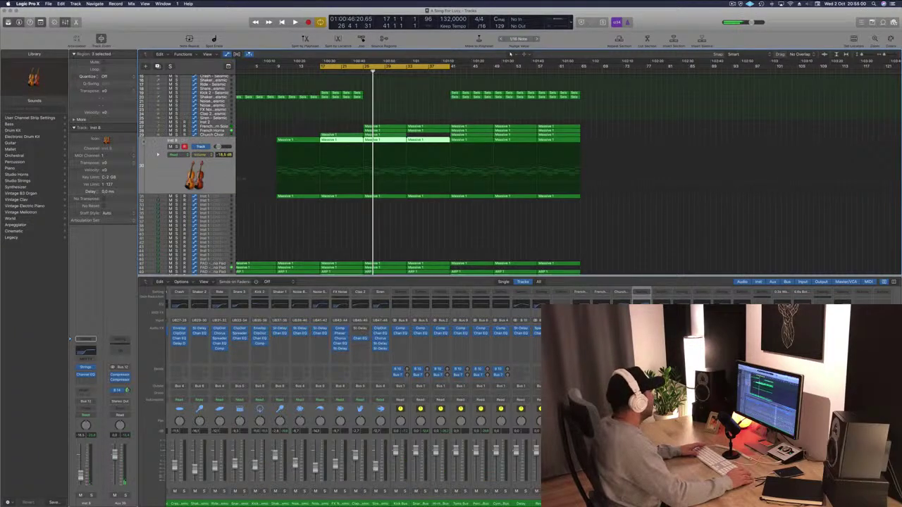
scroll(222, 161, down, 3)
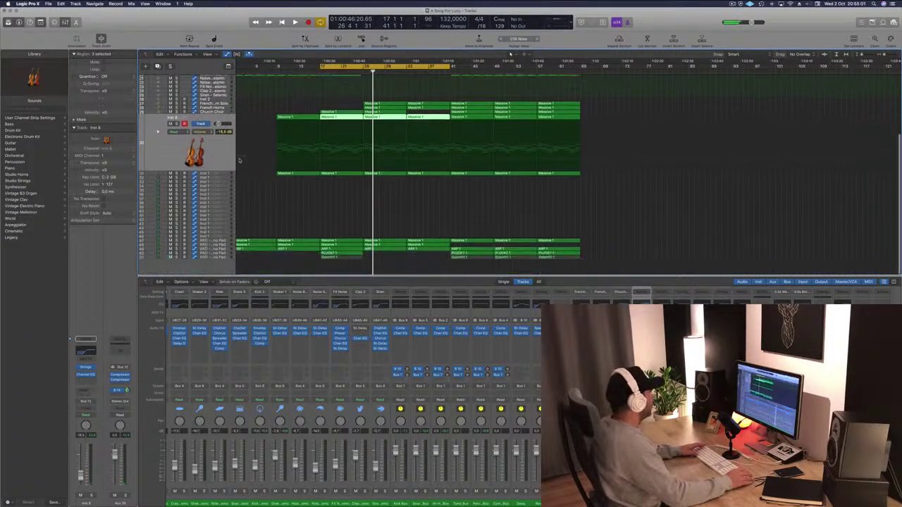
click(217, 259)
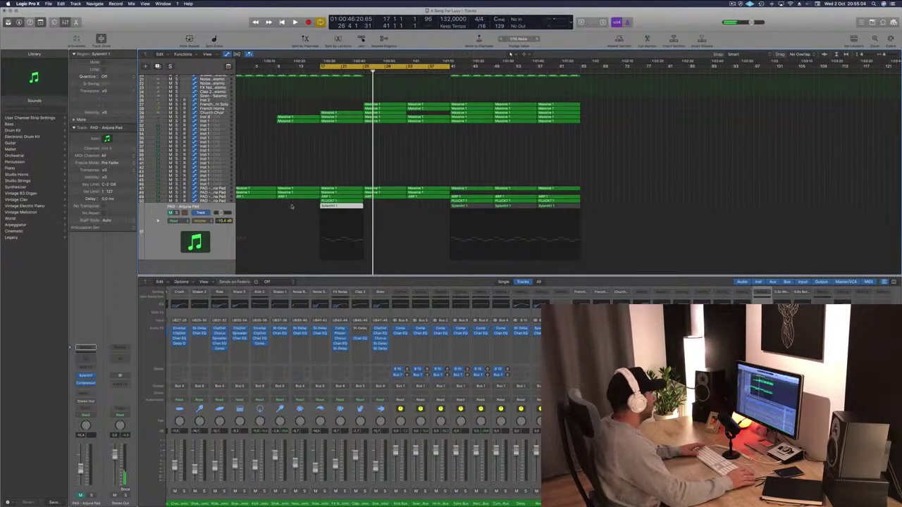
drag(289, 208, 570, 215)
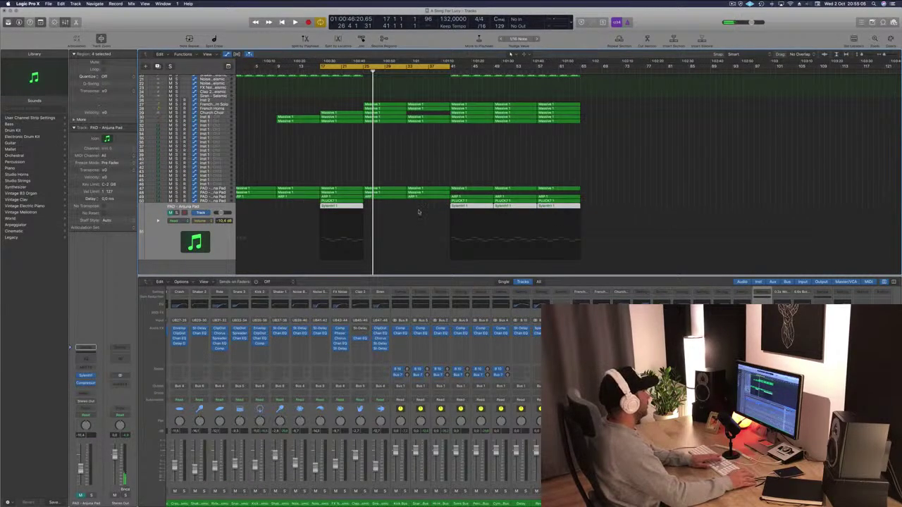
click(212, 207)
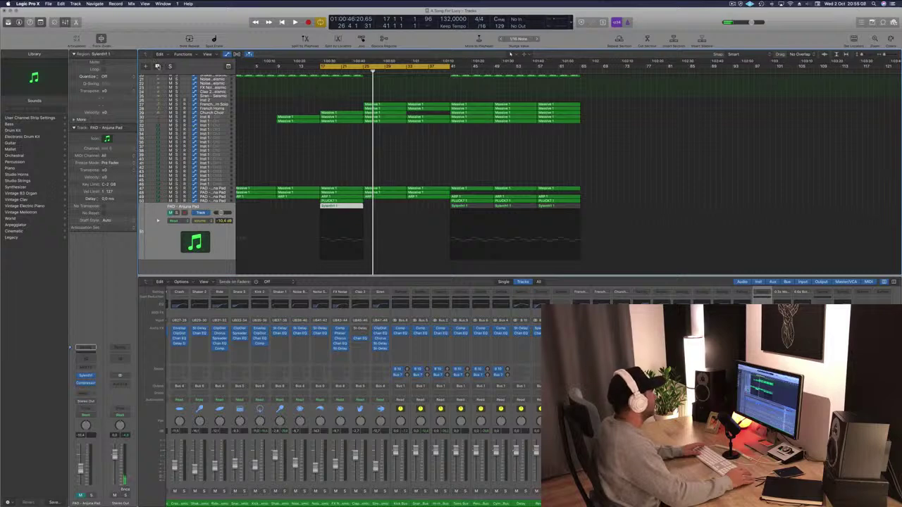
key(super+d)
drag(345, 121, 344, 217)
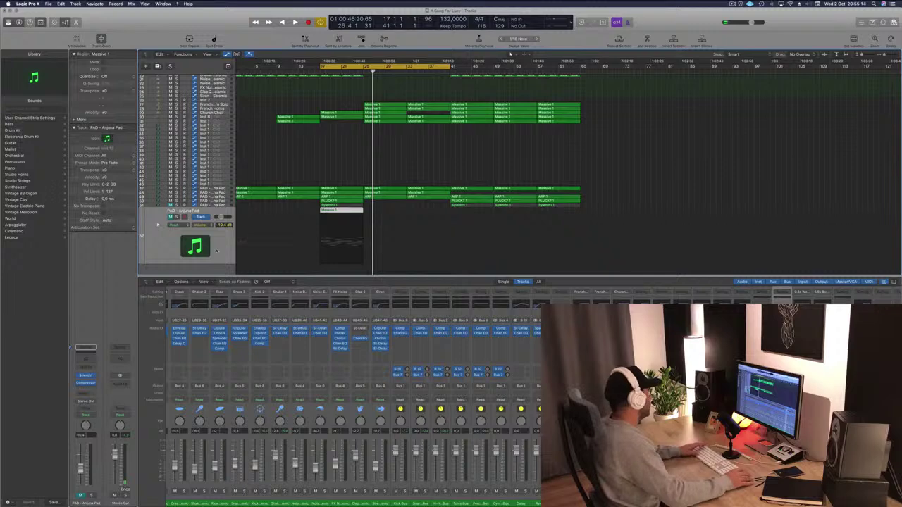
- Add the Arpeggiator MIDI effect to the new pad track and replace its instrument with stereo Retro Synth
click(85, 367)
click(92, 378)
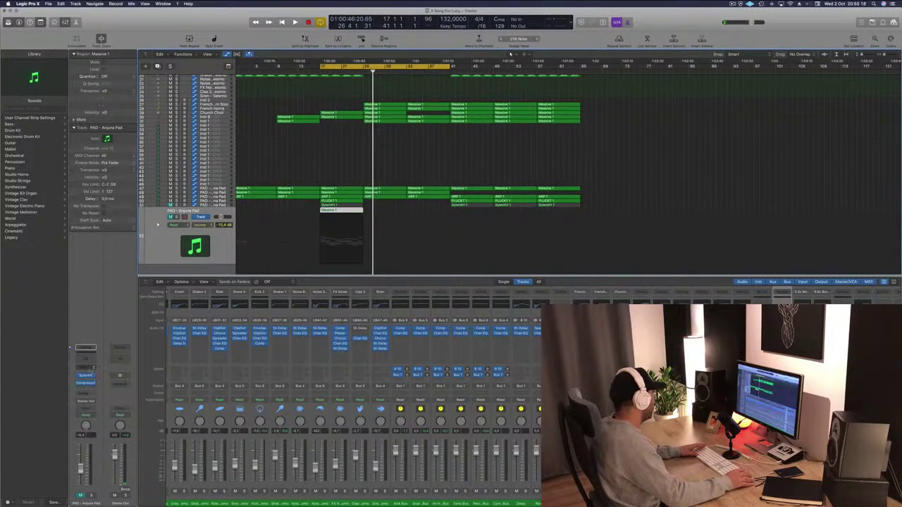
click(94, 376)
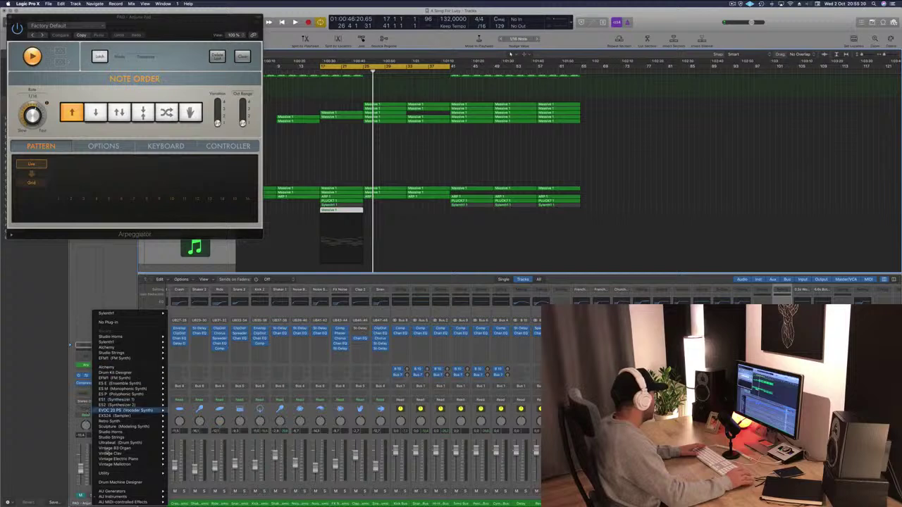
mouse_move(119, 422)
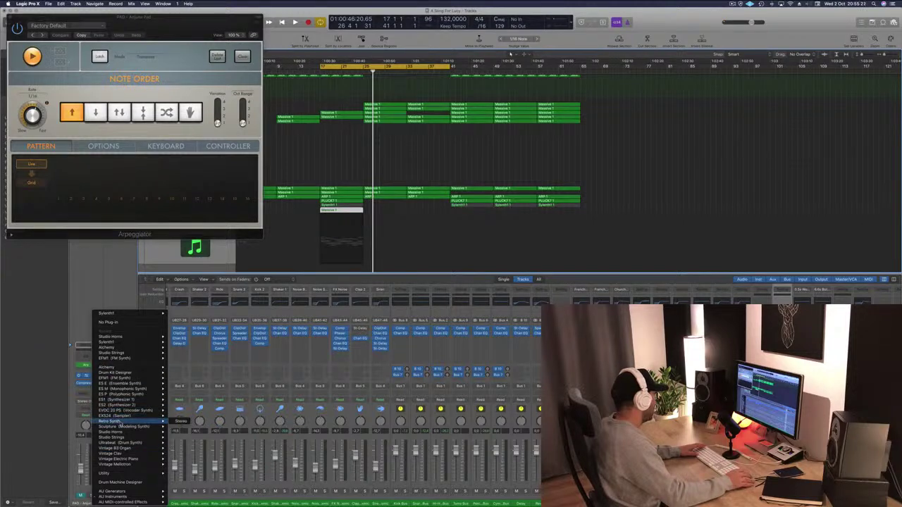
click(181, 421)
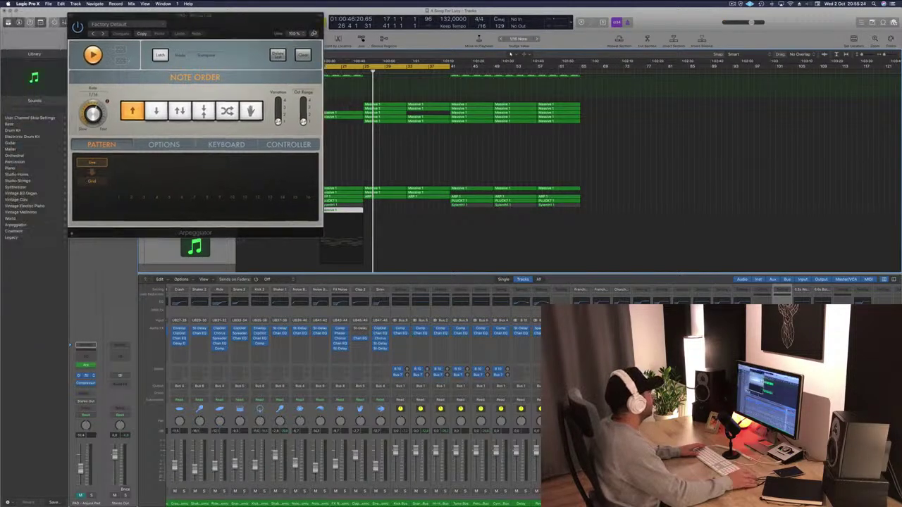
- Move the Arpeggiator and Retro Synth windows clear of the track headers, unmute the new track and play the loop from bar 17
drag(152, 25, 675, 73)
drag(172, 38, 640, 100)
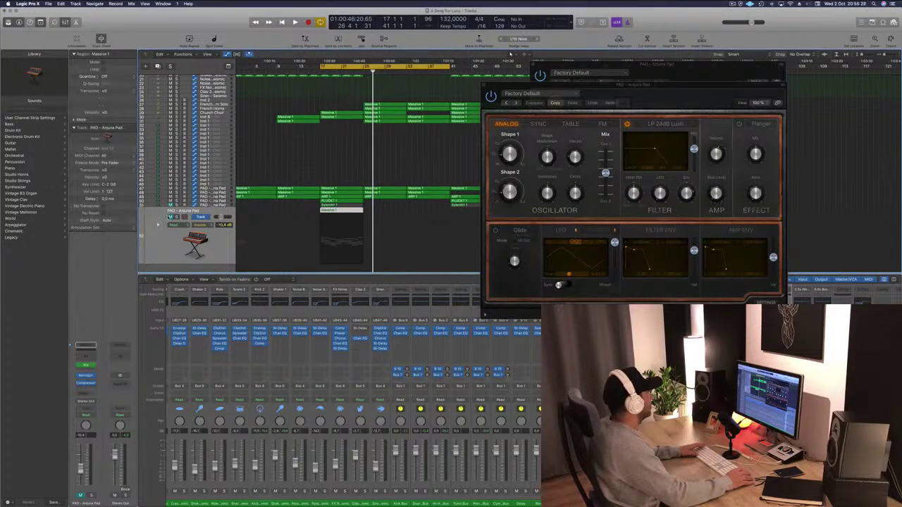
key(space)
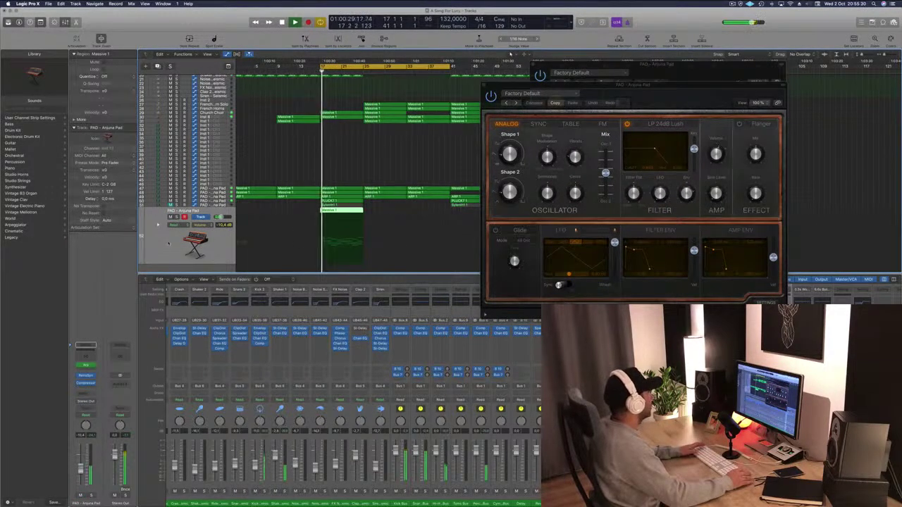
- Move the Retro Synth window aside, add a Channel EQ to the new pad track and pull its high cut down to 455 Hz
key(space)
drag(658, 89, 706, 67)
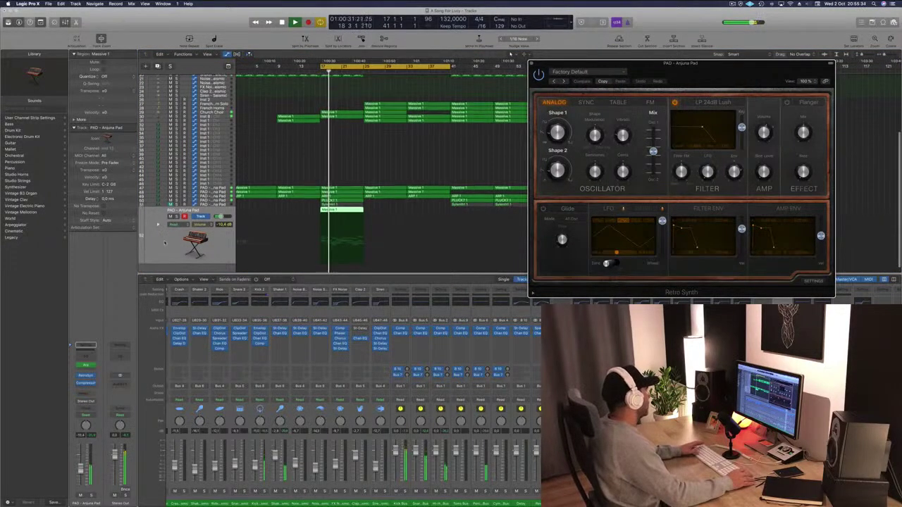
click(85, 346)
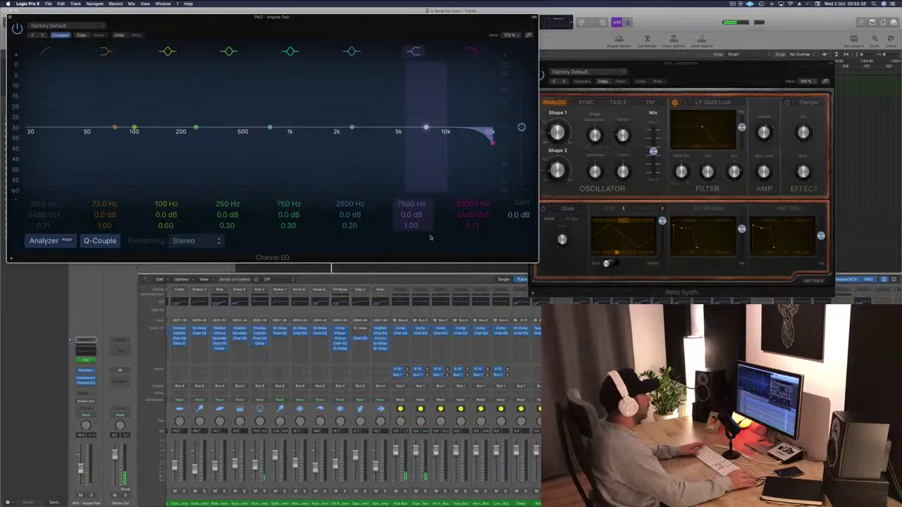
drag(468, 204, 468, 239)
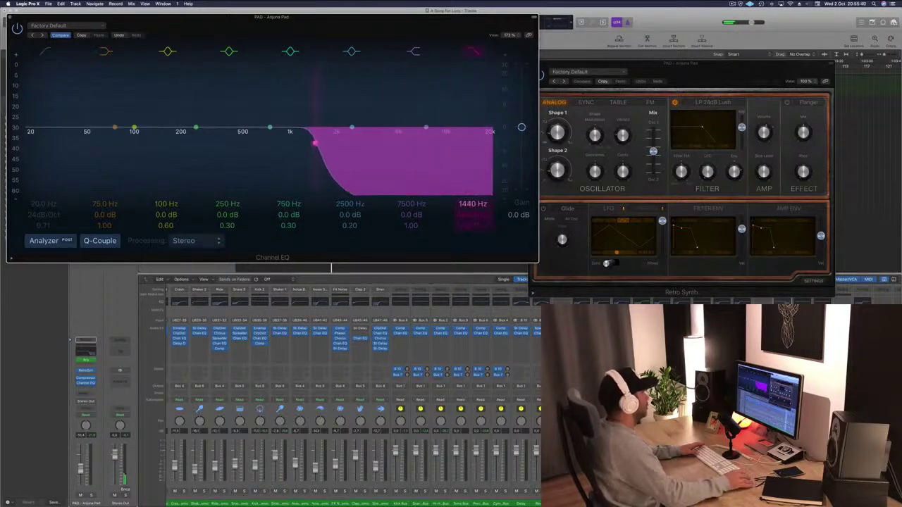
drag(462, 203, 462, 220)
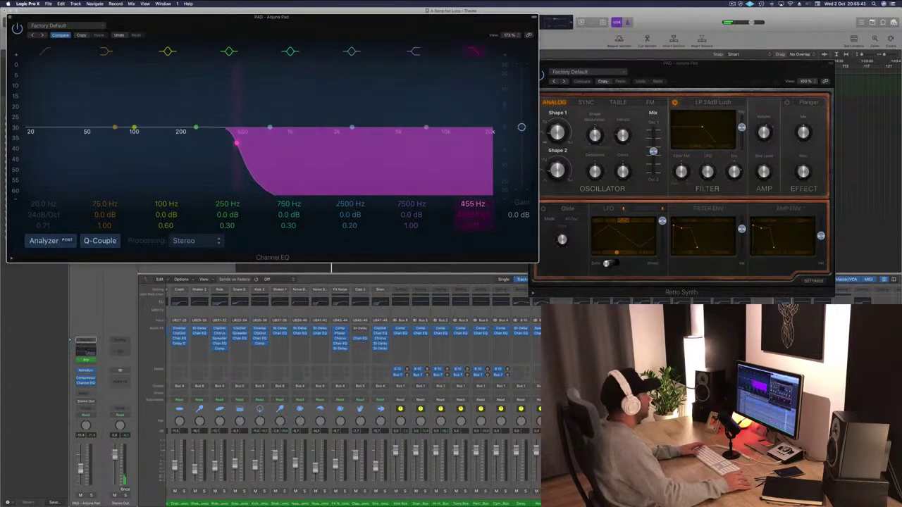
- Refine the pad's Channel EQ during playback with a 700 Hz high cut at 48 dB/Oct and a 124 Hz low cut
key(space)
drag(406, 25, 584, 40)
drag(414, 151, 429, 155)
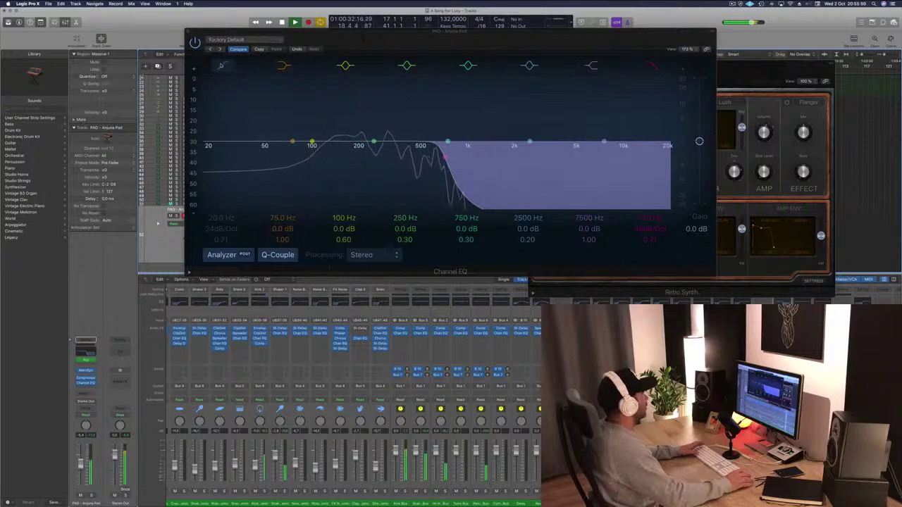
drag(255, 144, 353, 136)
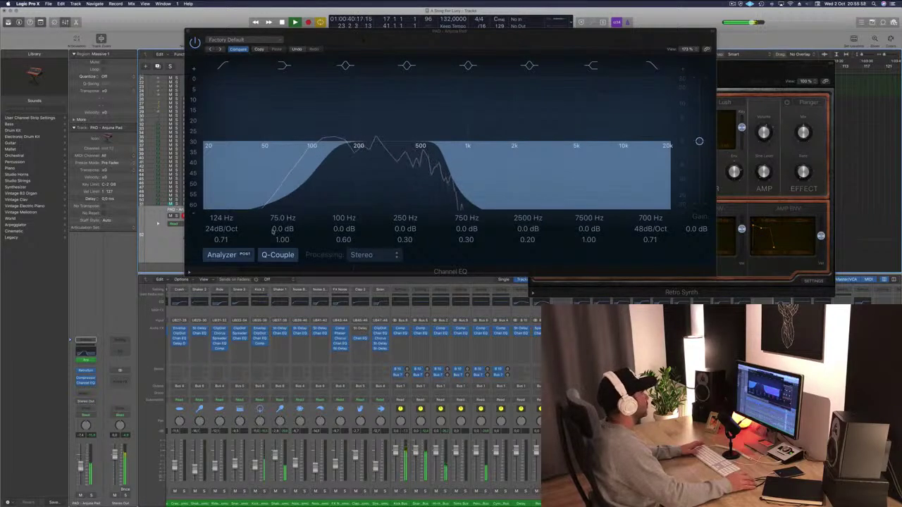
- Clear the plug-in windows off the arrangement and copy the new pad track's Massive 1 region to bars 25, 33 and 41
drag(505, 43, 504, 258)
drag(662, 80, 812, 72)
click(413, 160)
scroll(345, 200, down, 1)
click(343, 205)
drag(357, 206, 436, 207)
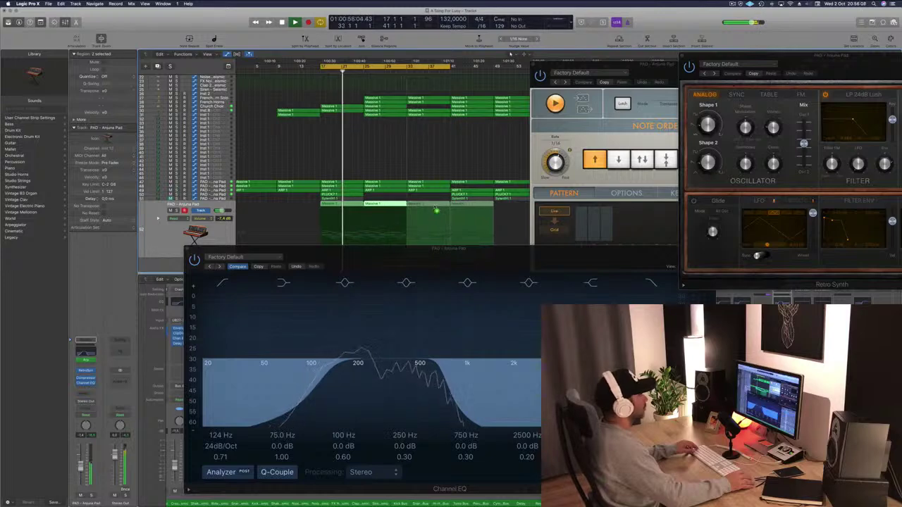
click(388, 151)
- Restart the loop, set the pad Channel EQ's low cut to 104 Hz with a Q of 0.75 and put the EQ window away
key(space)
key(space)
click(219, 231)
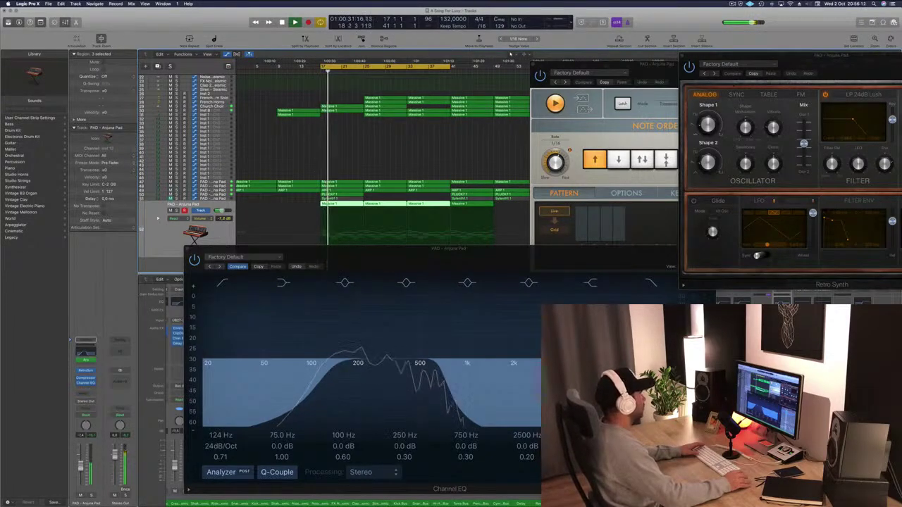
drag(442, 374, 447, 375)
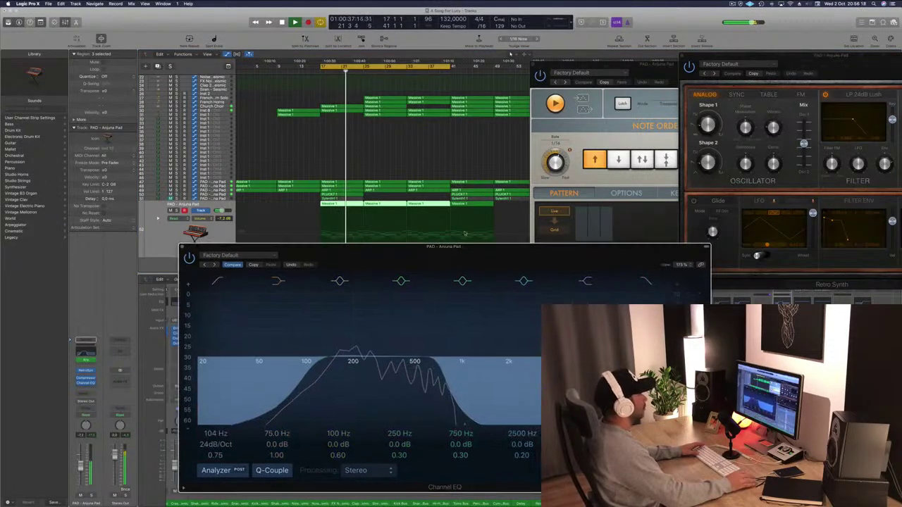
drag(492, 249, 358, 151)
- Bring the Arpeggiator and Retro Synth windows over the arrangement and restart the loop from bar 17
click(54, 152)
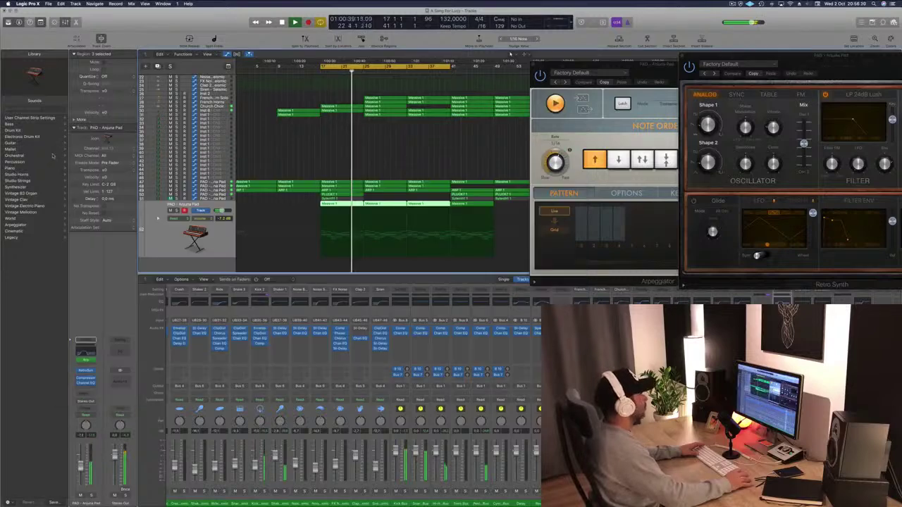
drag(612, 64, 319, 106)
key(space)
key(space)
drag(799, 61, 370, 90)
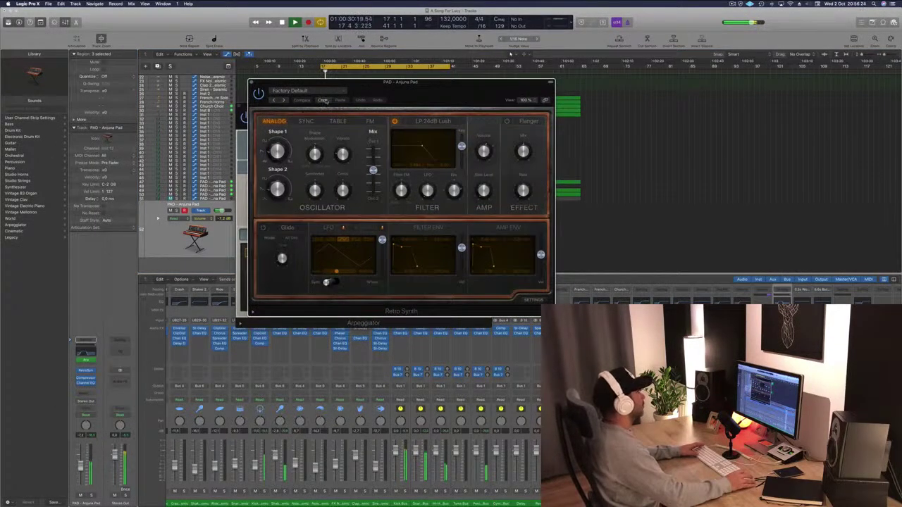
- Audition Retro Synth presets such as Big Syncer, Deep Sigh, Digicream and Electricity Lead while keeping the pad regions uncovered
click(284, 100)
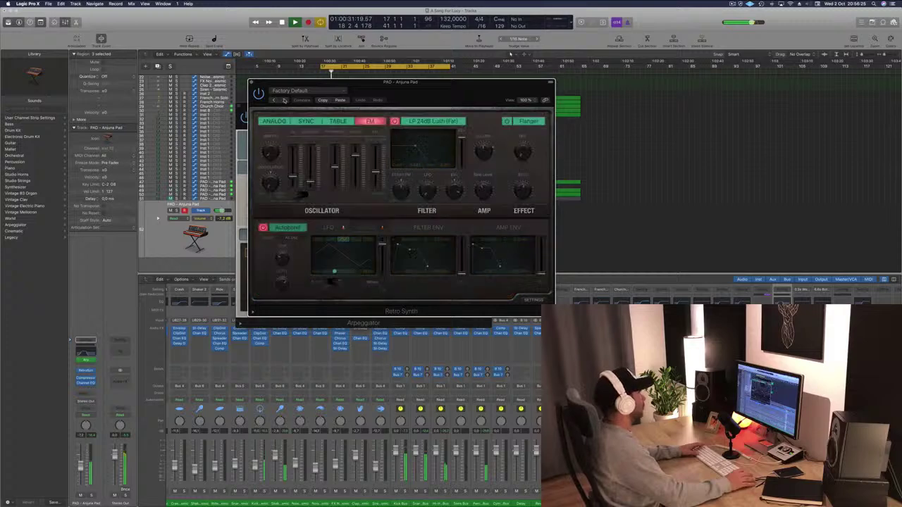
click(284, 100)
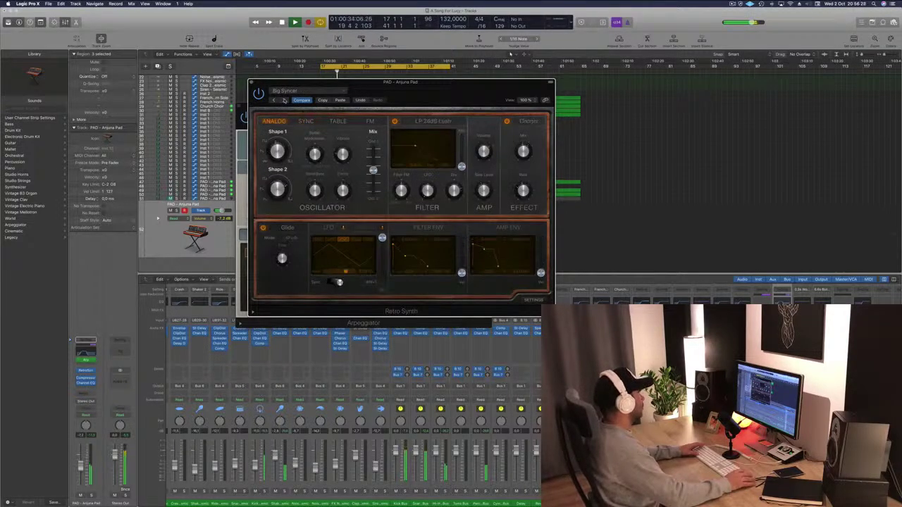
click(284, 100)
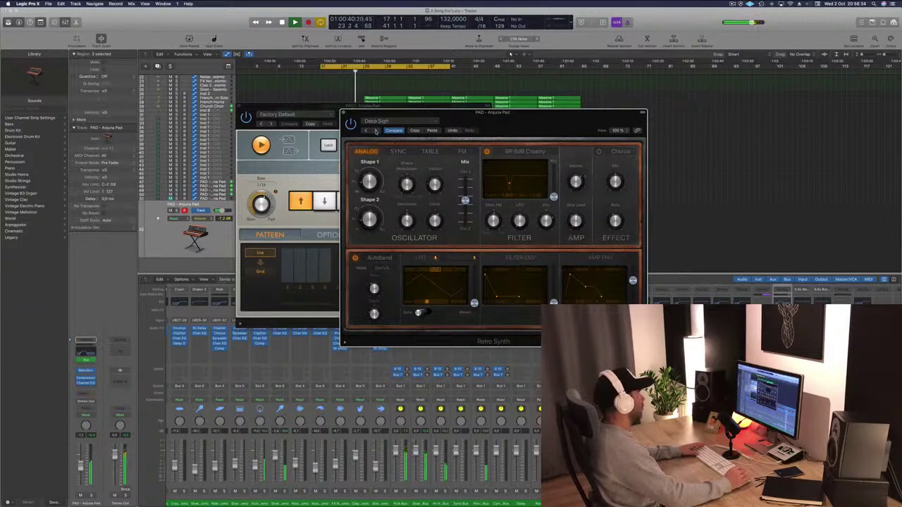
click(374, 130)
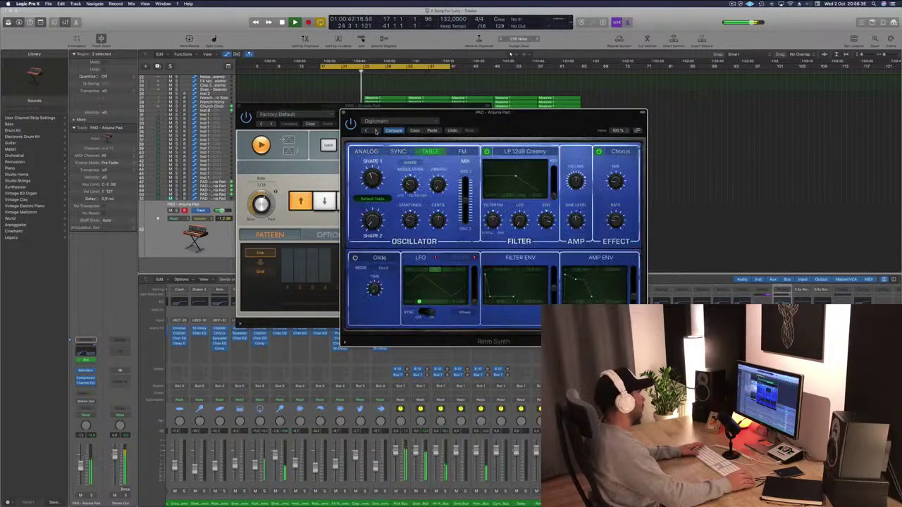
drag(490, 124, 557, 107)
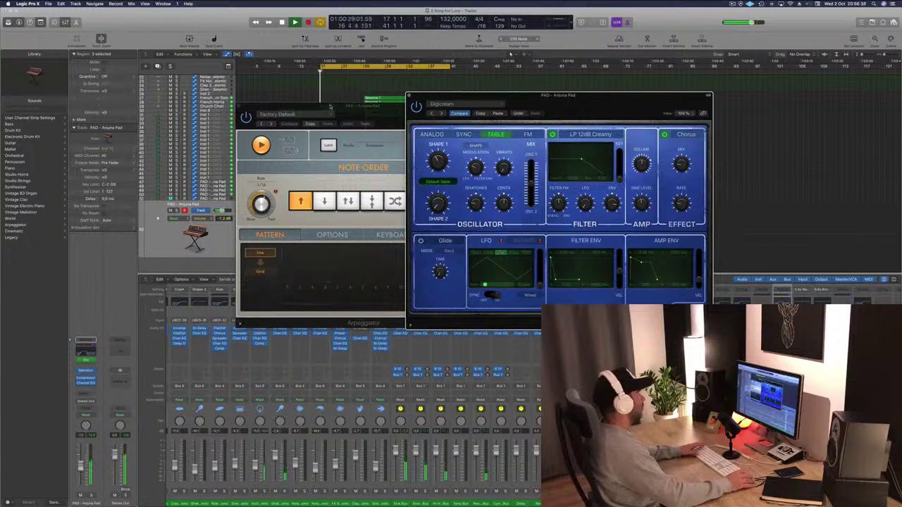
drag(343, 109, 647, 126)
click(442, 113)
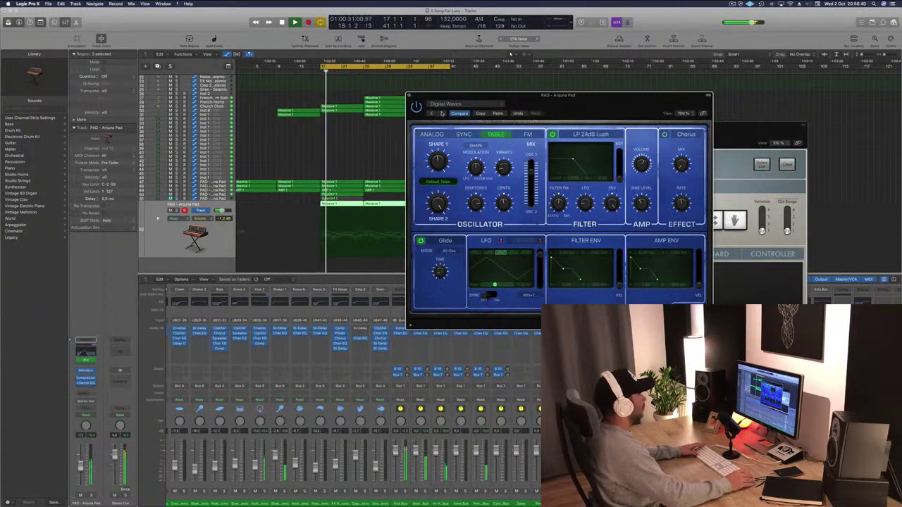
click(442, 113)
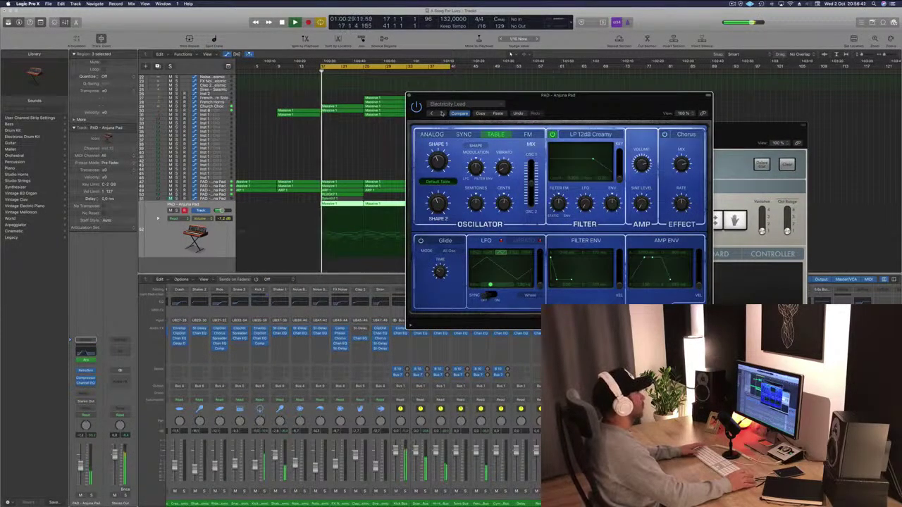
- Audition further Retro Synth presets, including Growl Baby and Modulator, settle on Simple Analog Lead and close the synth window
click(442, 112)
key(space)
click(441, 113)
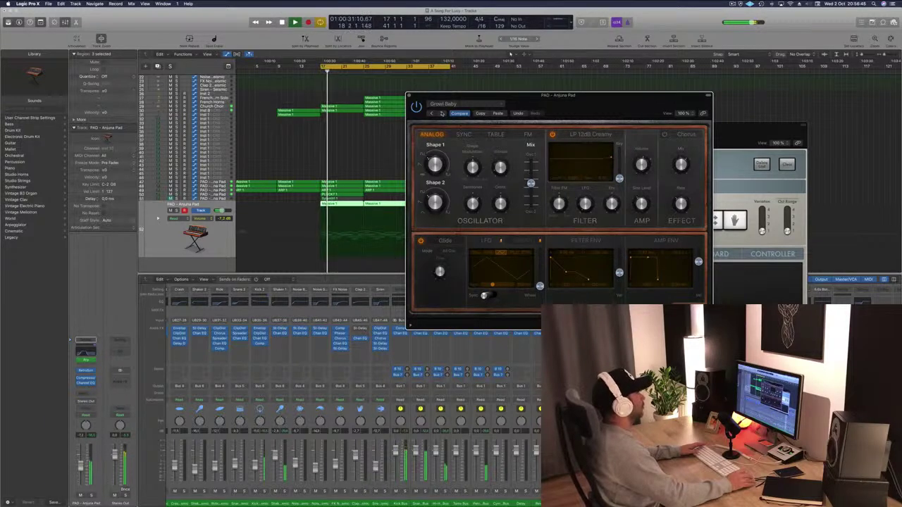
click(442, 113)
click(441, 112)
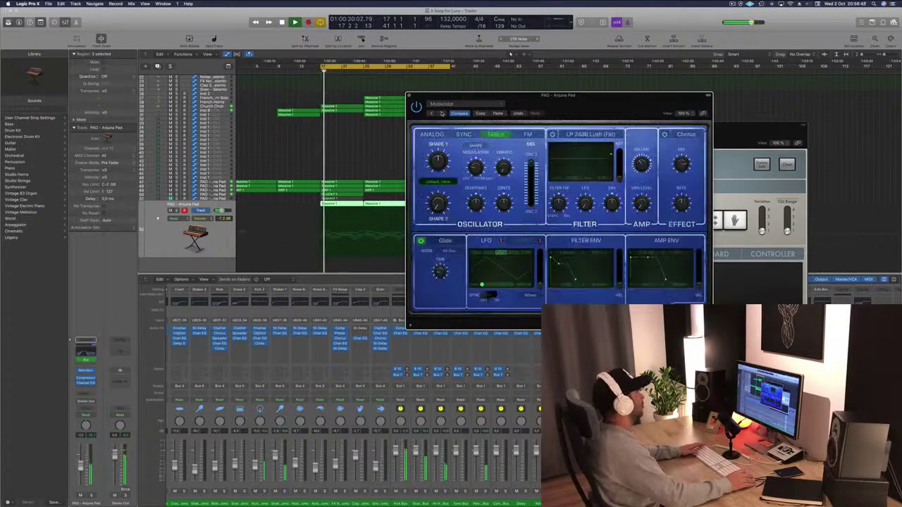
click(442, 112)
drag(581, 109, 642, 98)
click(516, 127)
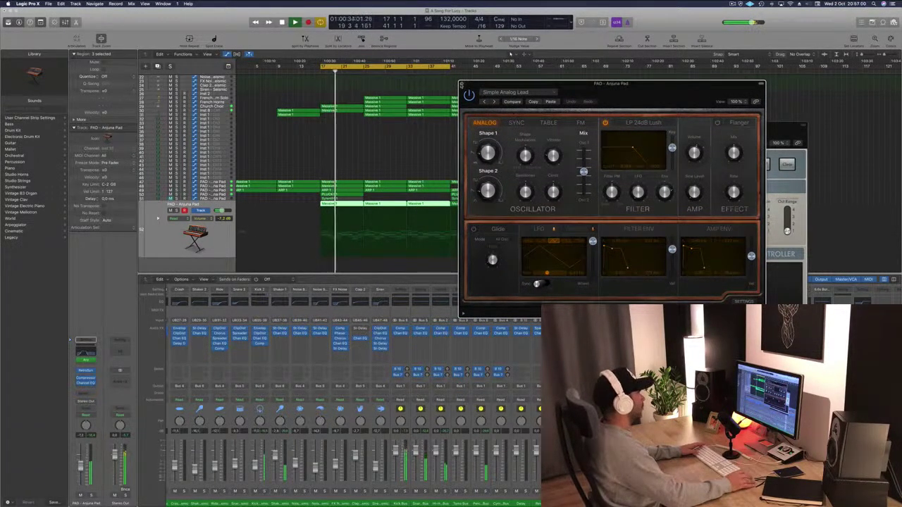
key(super+w)
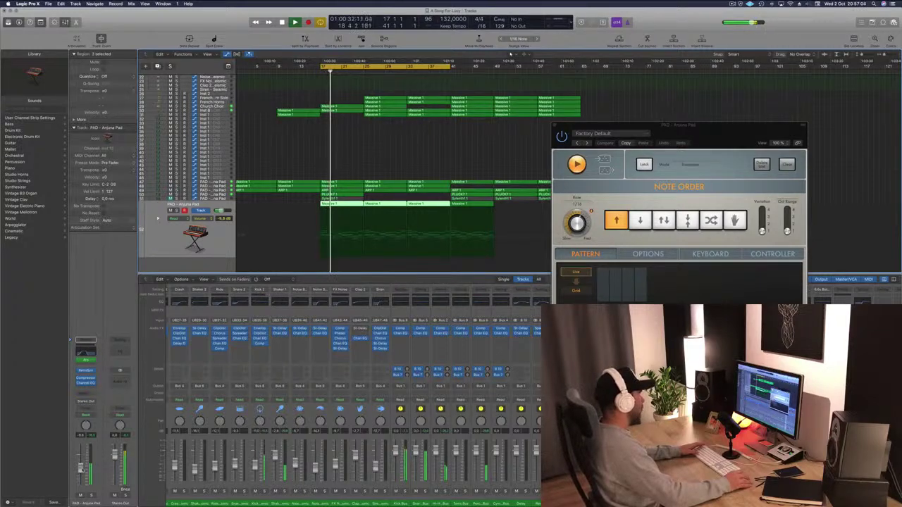
- Close the Arpeggiator window and hide the mixer so the whole arrangement down to the new pad track shows
drag(709, 141, 519, 136)
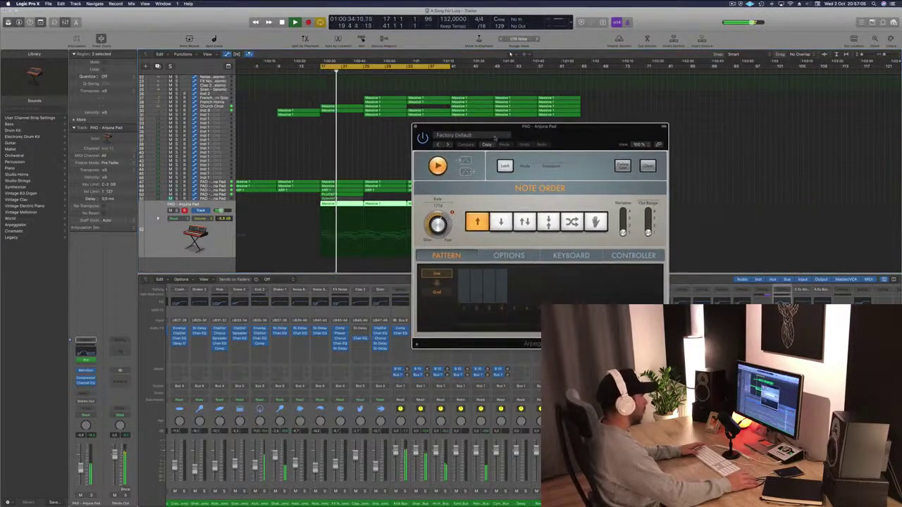
click(416, 129)
click(298, 146)
scroll(317, 146, up, 10)
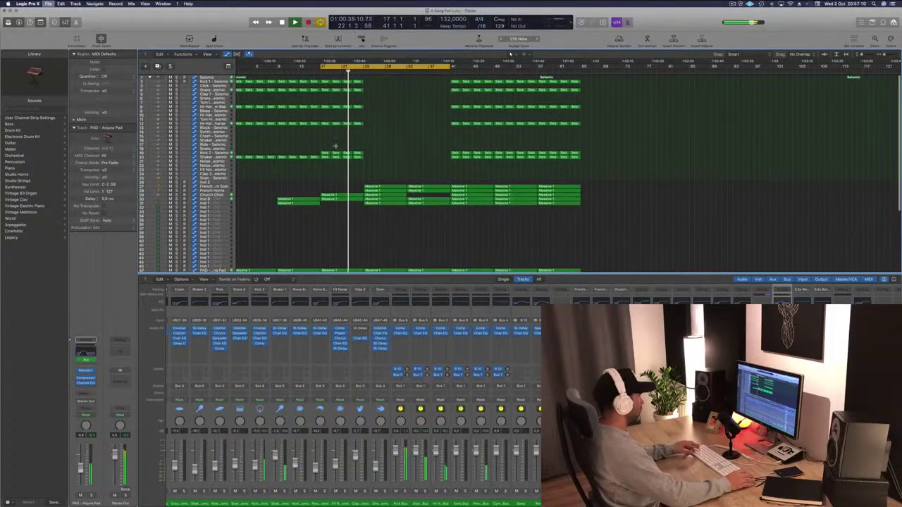
scroll(344, 233, down, 1)
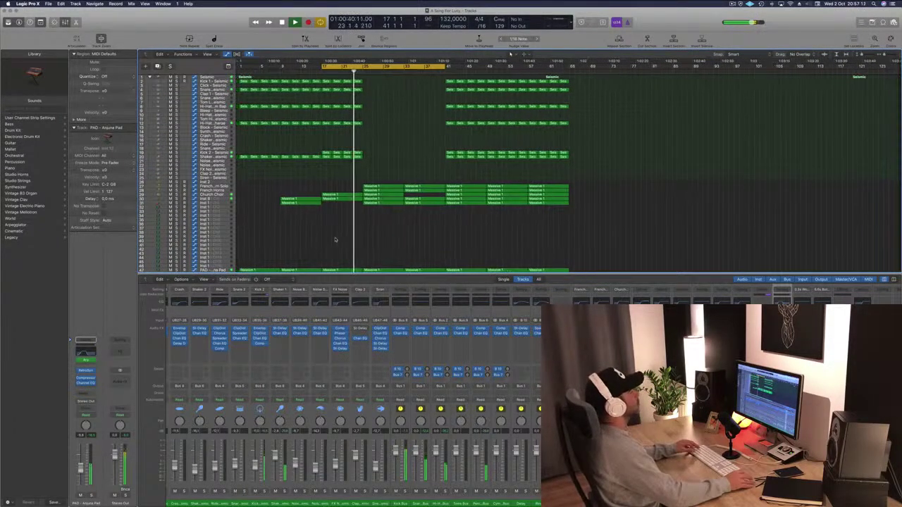
key(x)
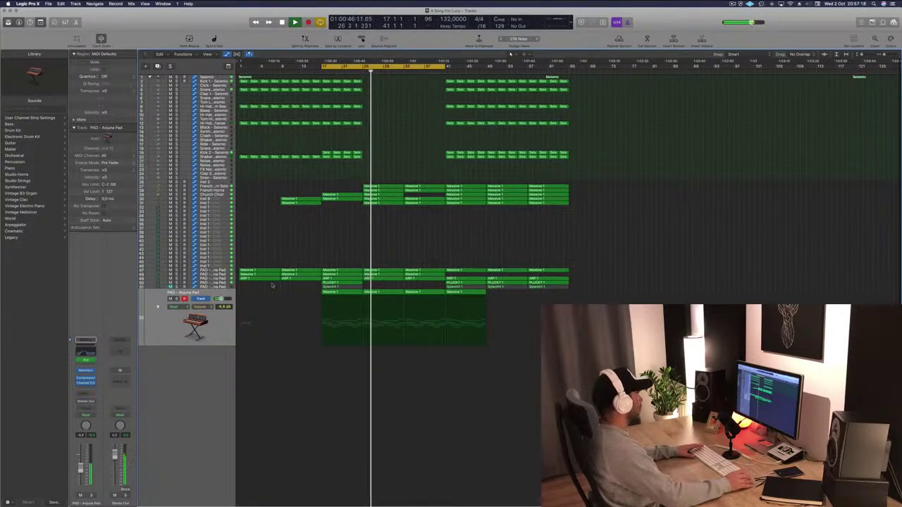
- Select the new pad track, stop playback and set its automation mode to Touch
click(173, 326)
key(space)
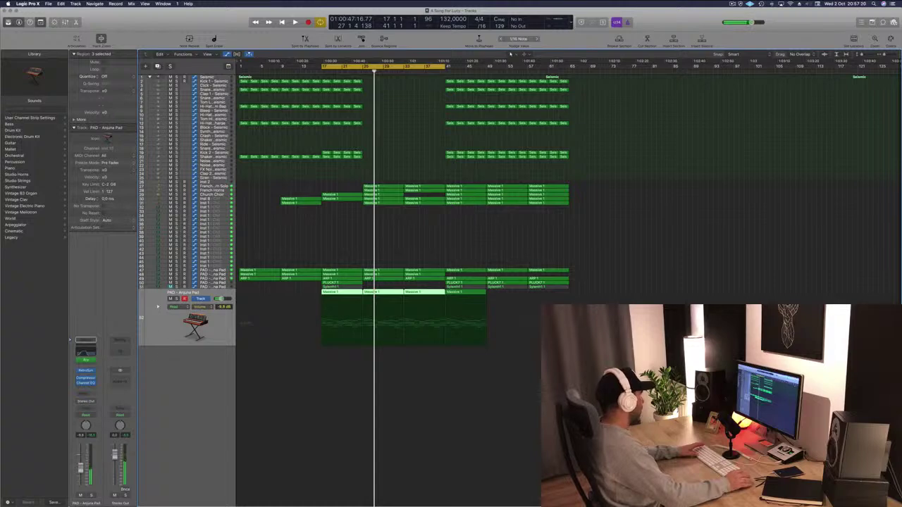
click(85, 401)
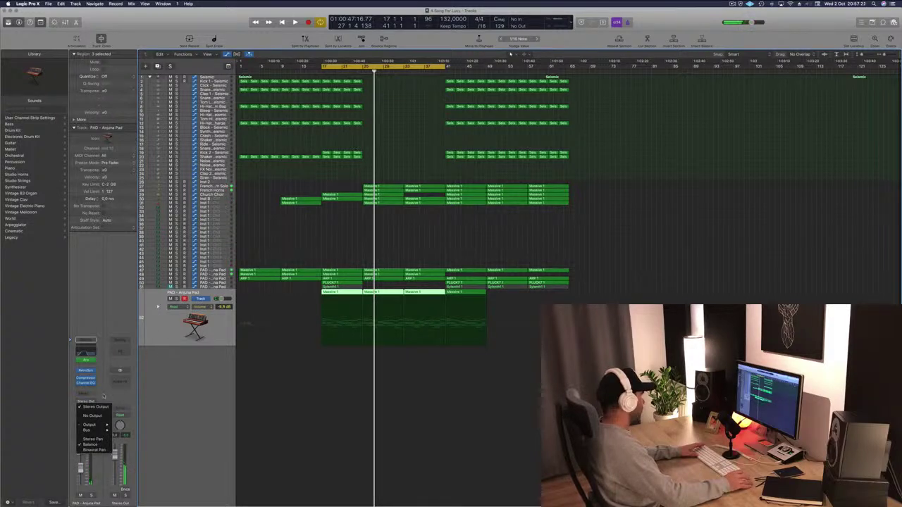
click(85, 417)
click(85, 417)
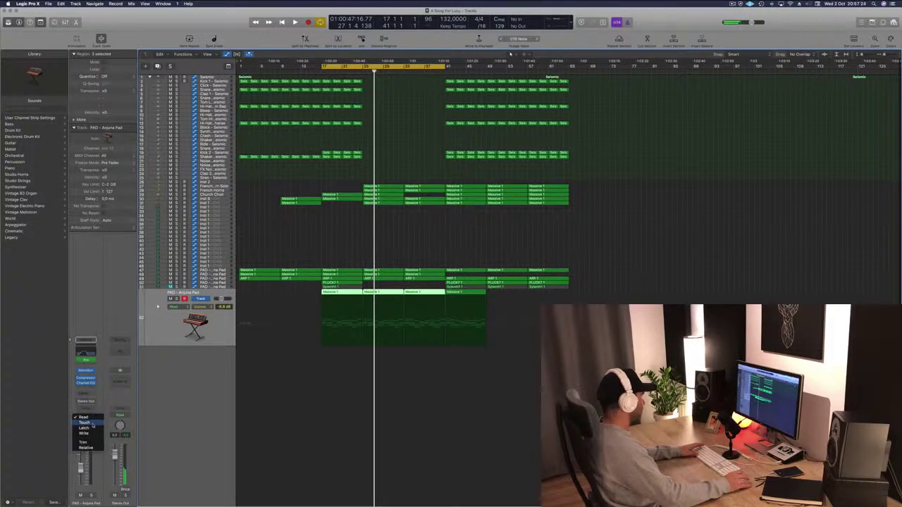
click(93, 423)
- Record Touch automation of the pad Channel EQ's high cut frequency during playback from bar 17 and close the EQ
click(85, 381)
drag(321, 153, 663, 181)
drag(791, 188, 733, 193)
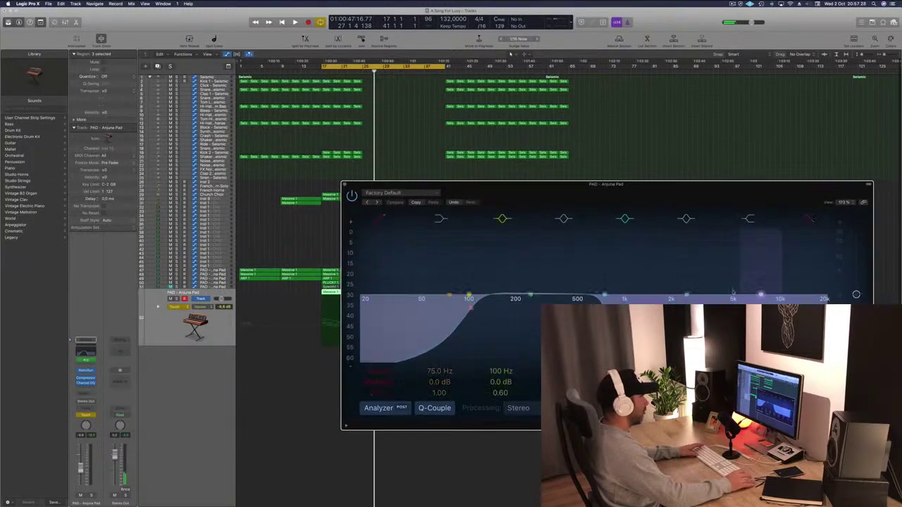
key(space)
drag(604, 308, 596, 308)
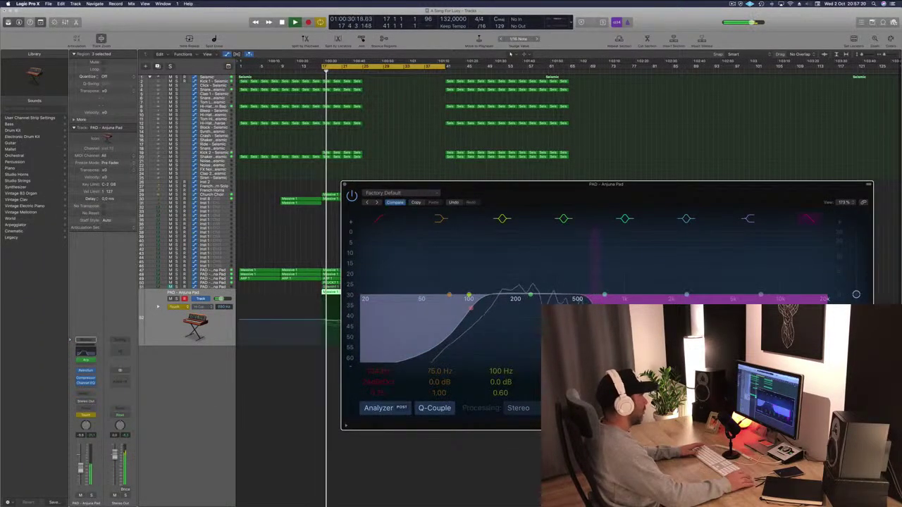
click(343, 184)
- Adjust the recorded high cut automation around bar 17 and return the pad track's automation mode to Read
key(space)
key(space)
drag(326, 320, 322, 321)
click(174, 307)
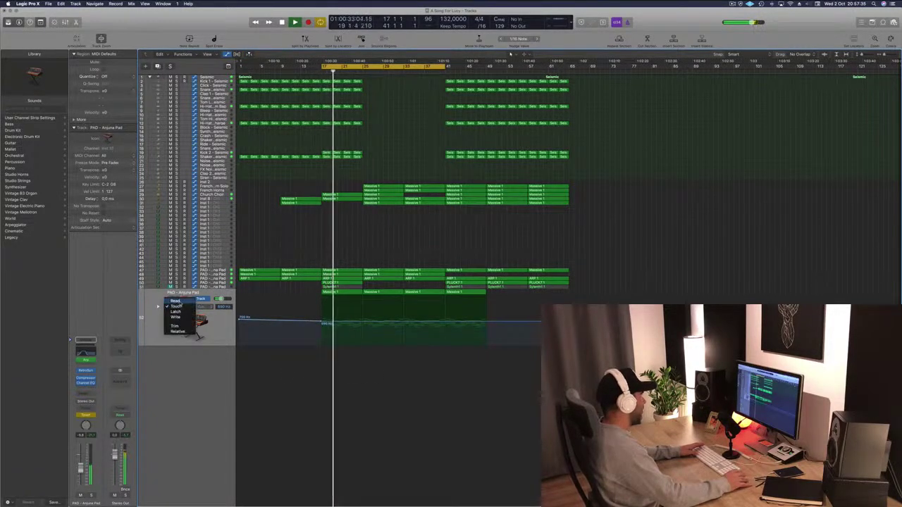
click(180, 303)
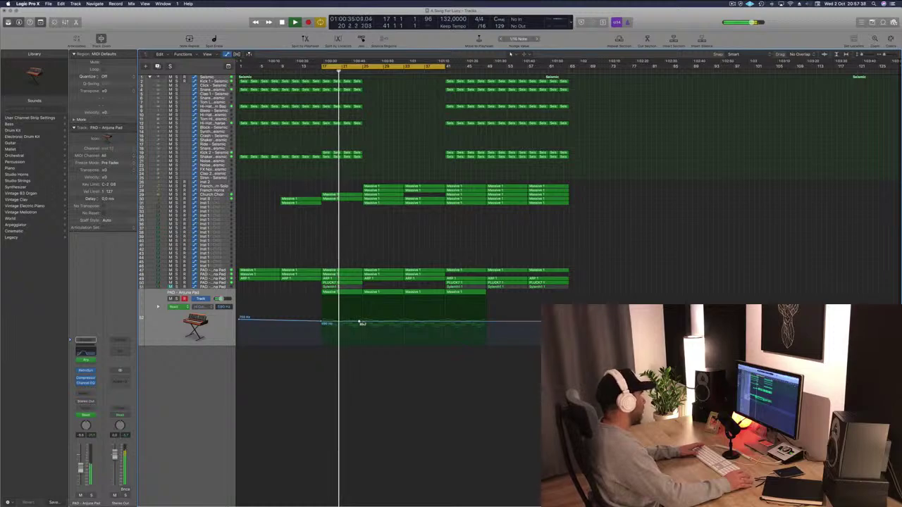
- Draw high cut automation that drops at bar 25 and climbs to 580 Hz near bar 33, checking the pad soloed
click(360, 325)
drag(362, 324, 404, 319)
key(period)
key(period)
key(period)
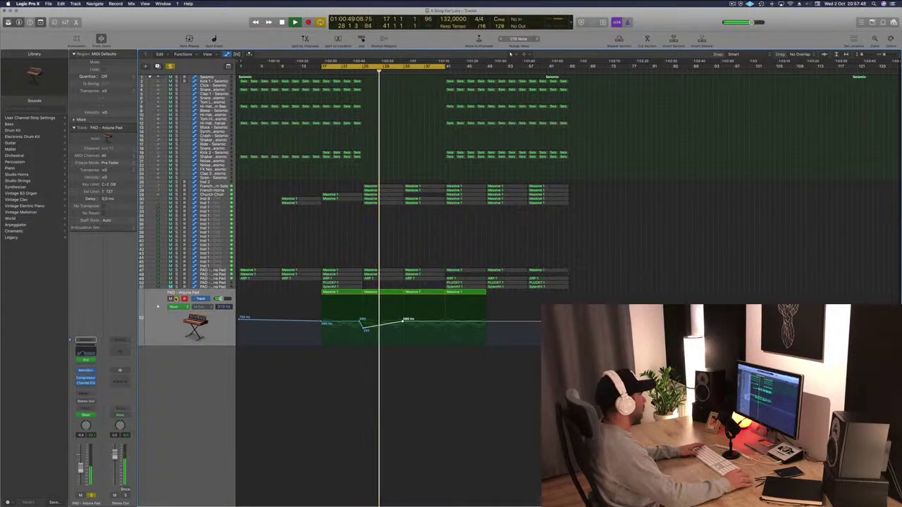
- Lower the high cut automation point near bar 33 and save the project
click(404, 322)
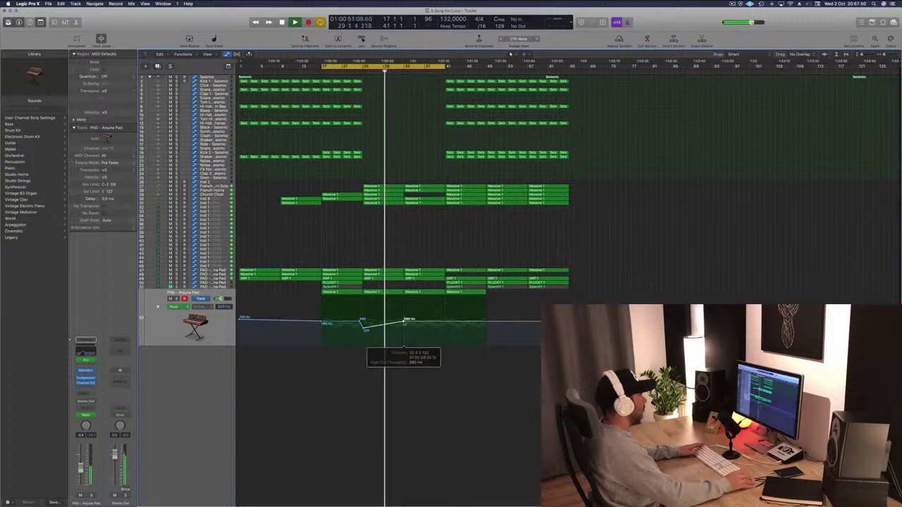
drag(404, 322, 404, 325)
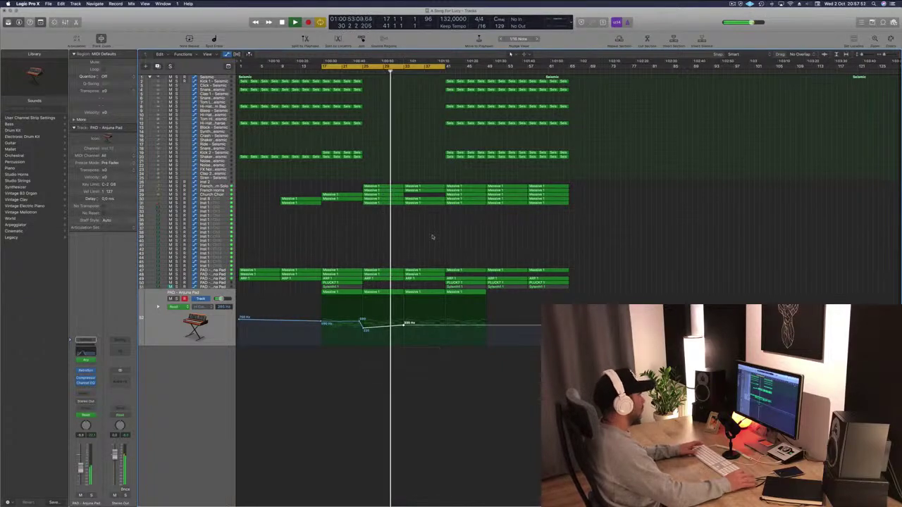
key(super+s)
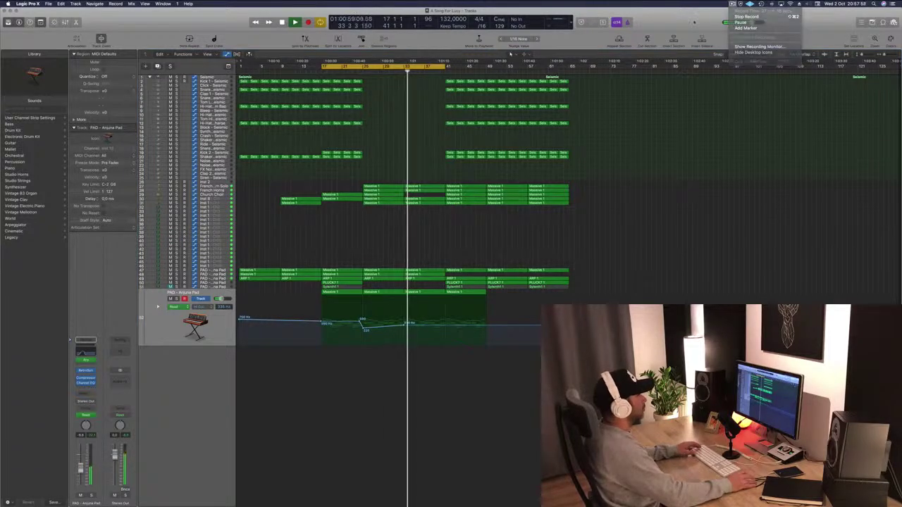
- Stop playback, replay the loop from bar 17 to review the arrangement and stop it again
key(space)
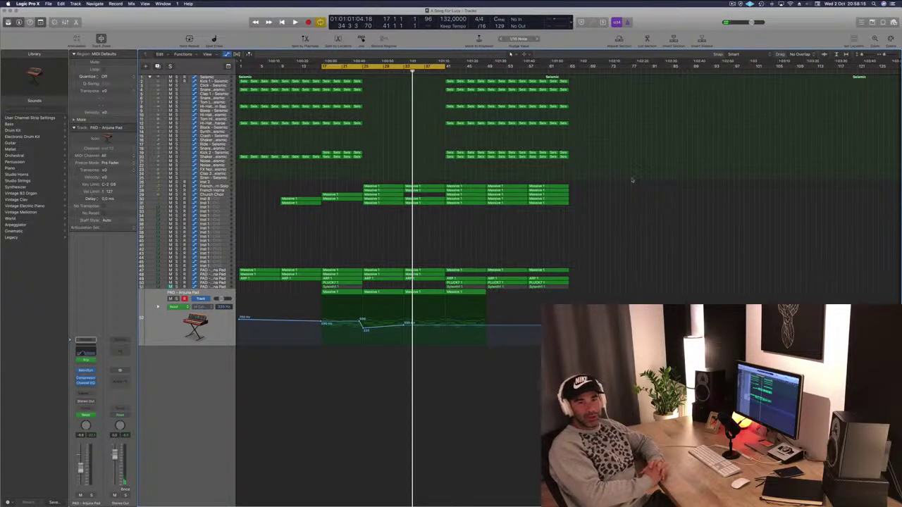
key(space)
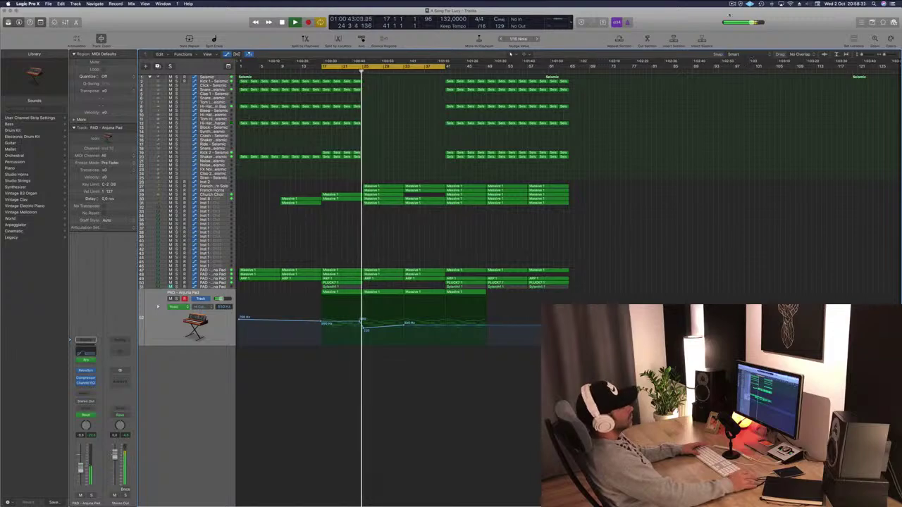
key(space)
click(732, 4)
click(745, 16)
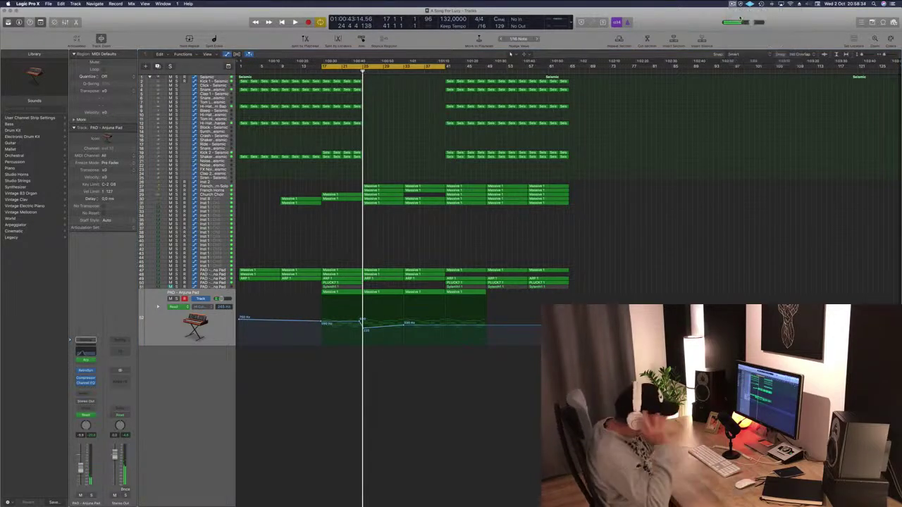